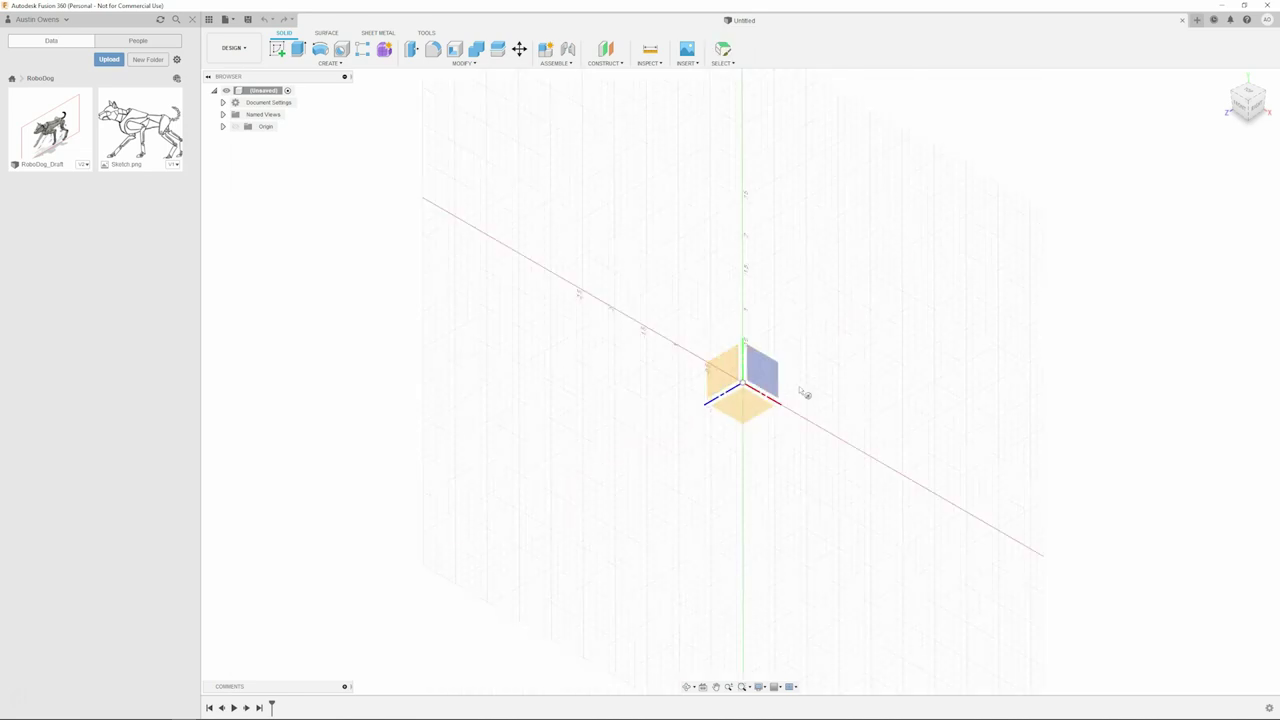
pyautogui.click(748, 415)
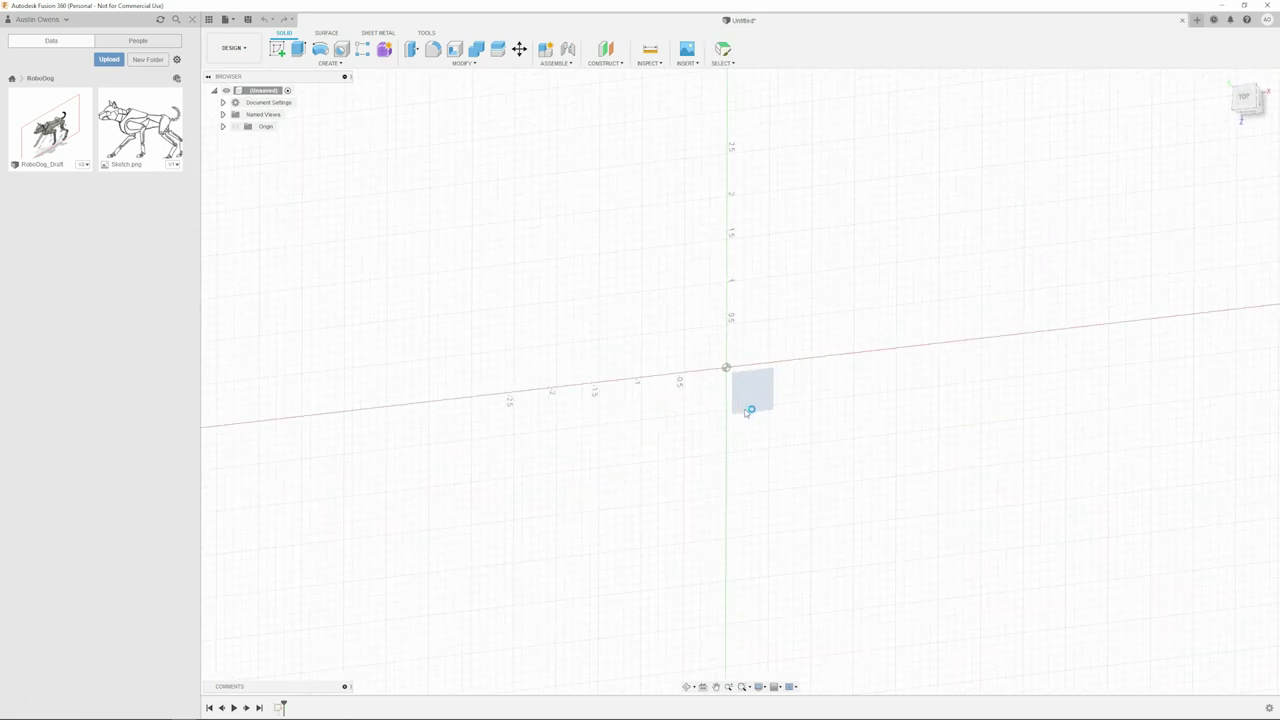
pyautogui.press('c')
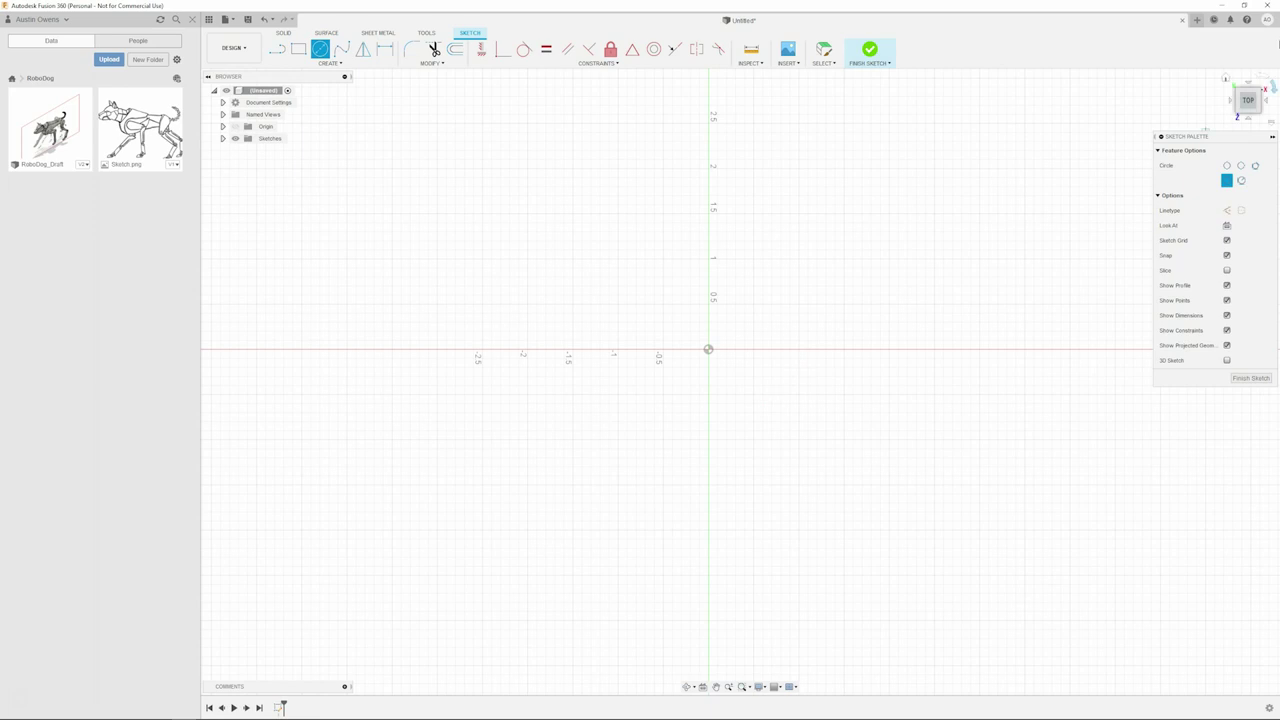
pyautogui.press('Escape')
pyautogui.rightClick(262, 90)
pyautogui.click(303, 100)
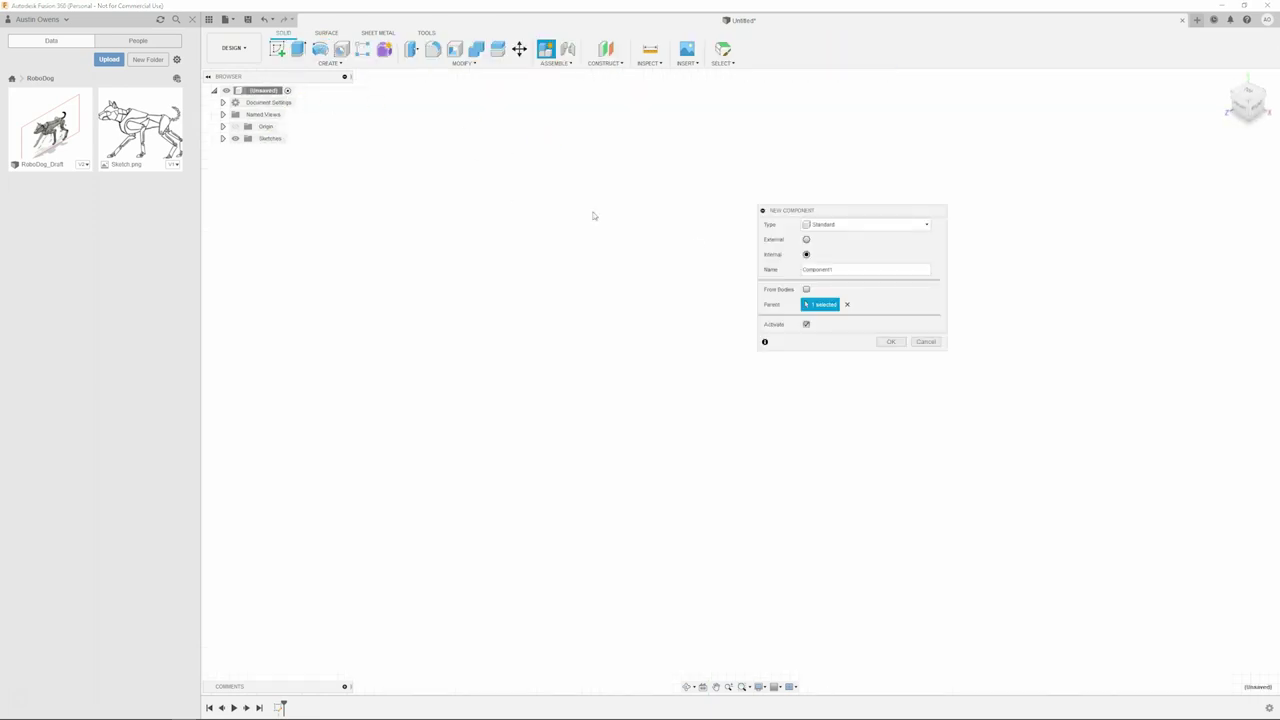
pyautogui.click(926, 341)
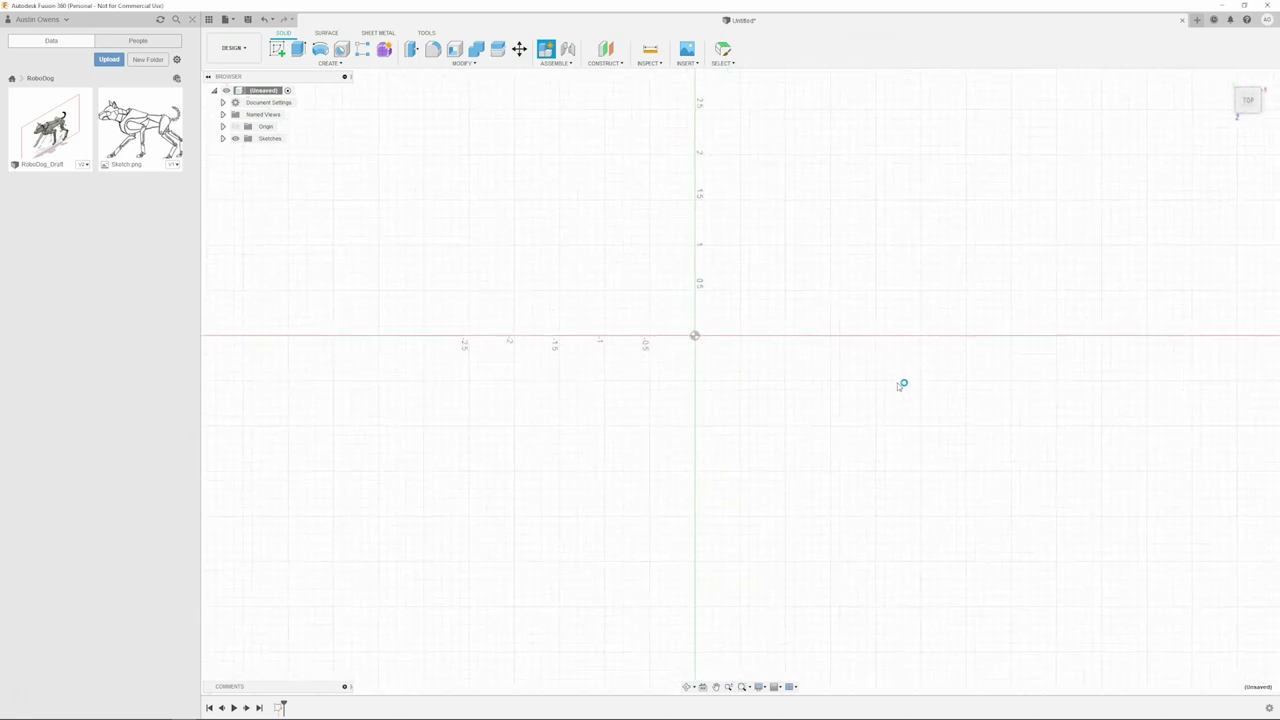
pyautogui.hotkey('ctrl', 'z')
# Create an internal standard component named Hoverboard_Motor under the root of the design.
pyautogui.rightClick(262, 90)
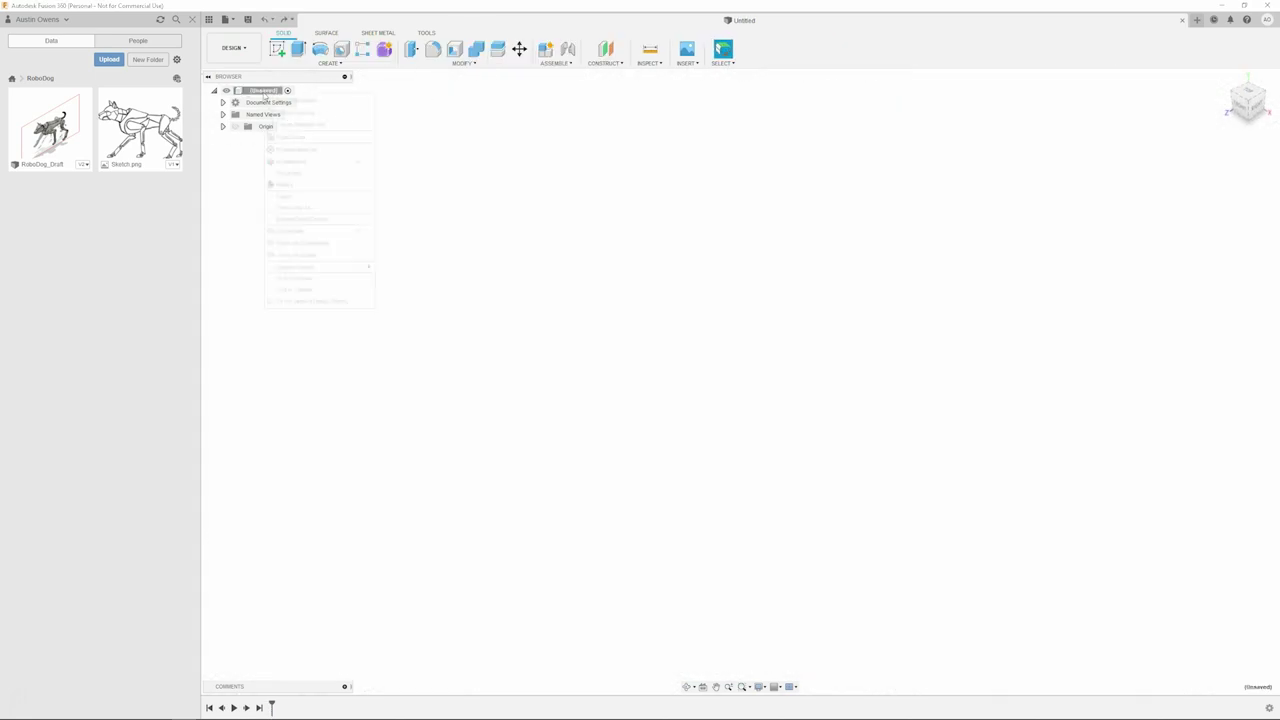
pyautogui.click(298, 100)
pyautogui.doubleClick(854, 271)
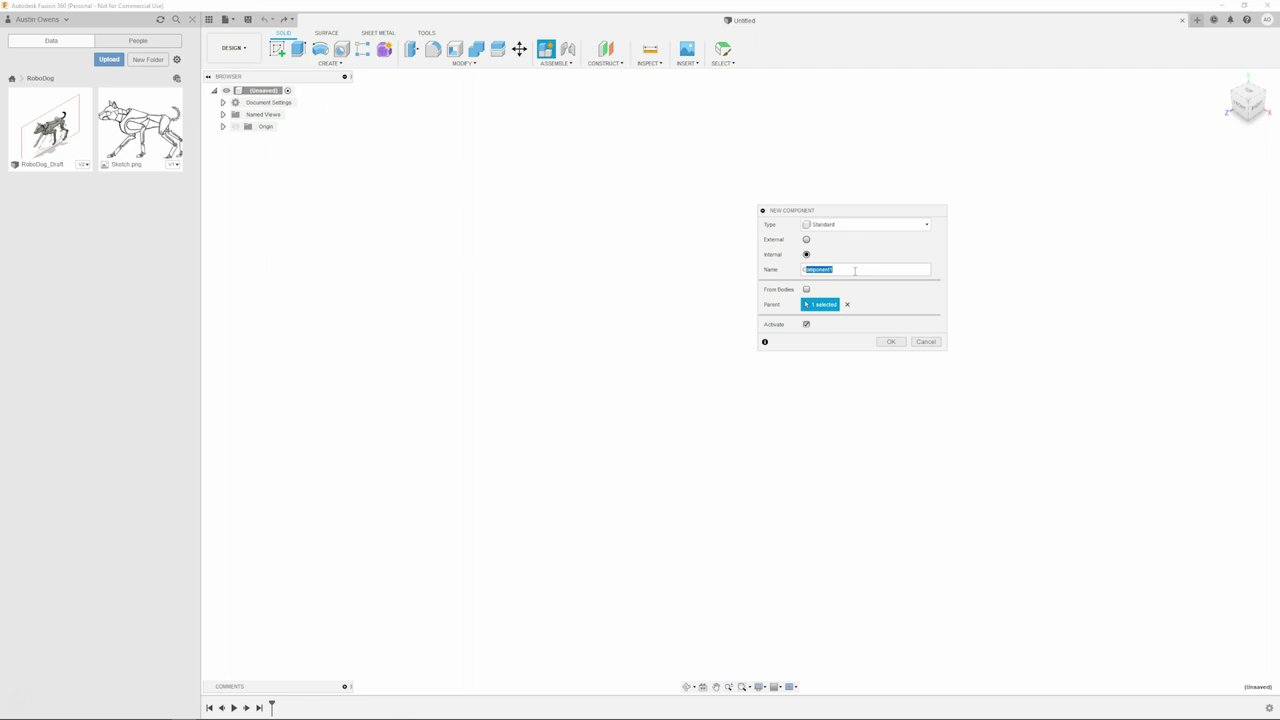
pyautogui.write('Roverboard_Motor')
pyautogui.press('Return')
# Create a component named Stator inside the Hoverboard_Motor component.
pyautogui.rightClick(302, 140)
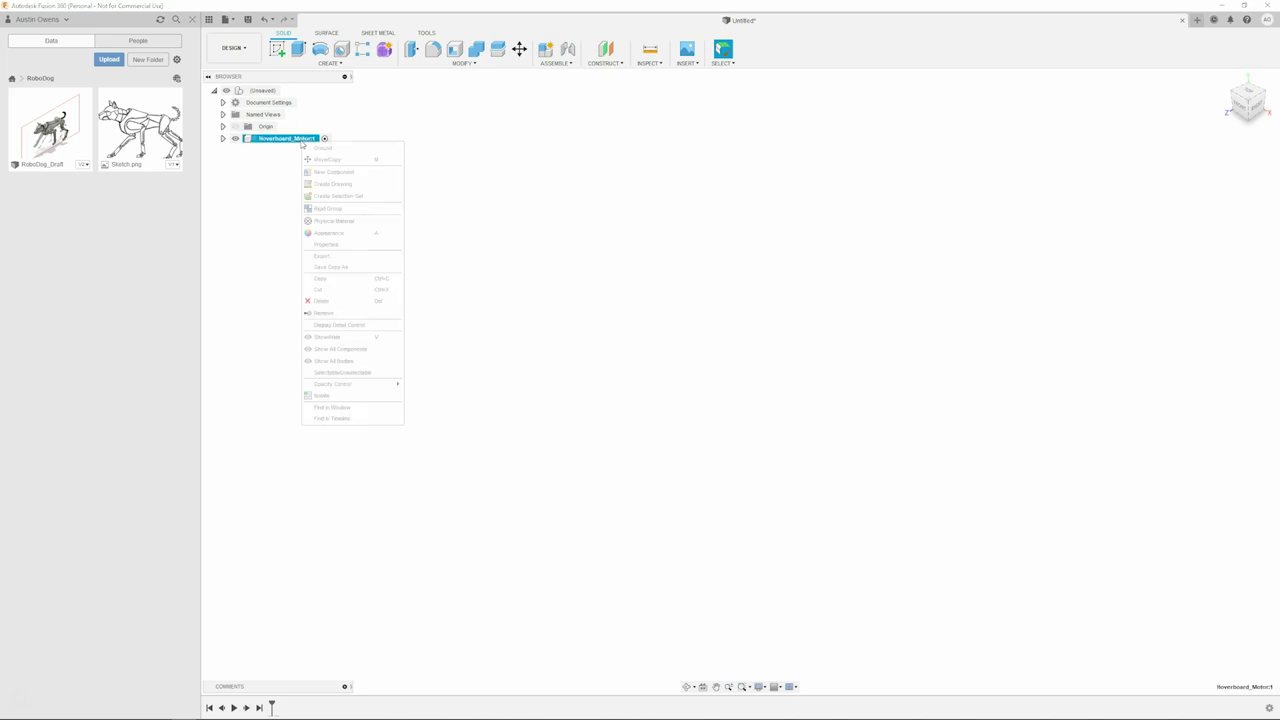
pyautogui.click(334, 172)
pyautogui.doubleClick(862, 269)
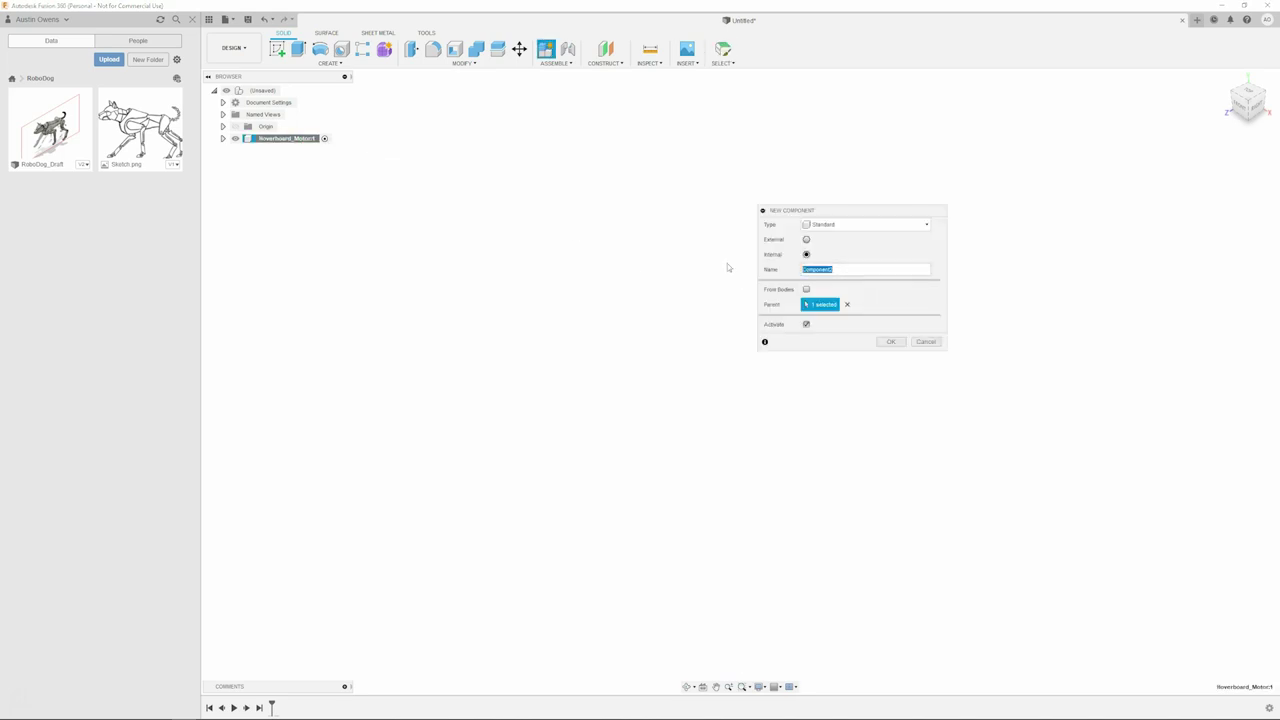
pyautogui.write('Rol')
pyautogui.press('Return')
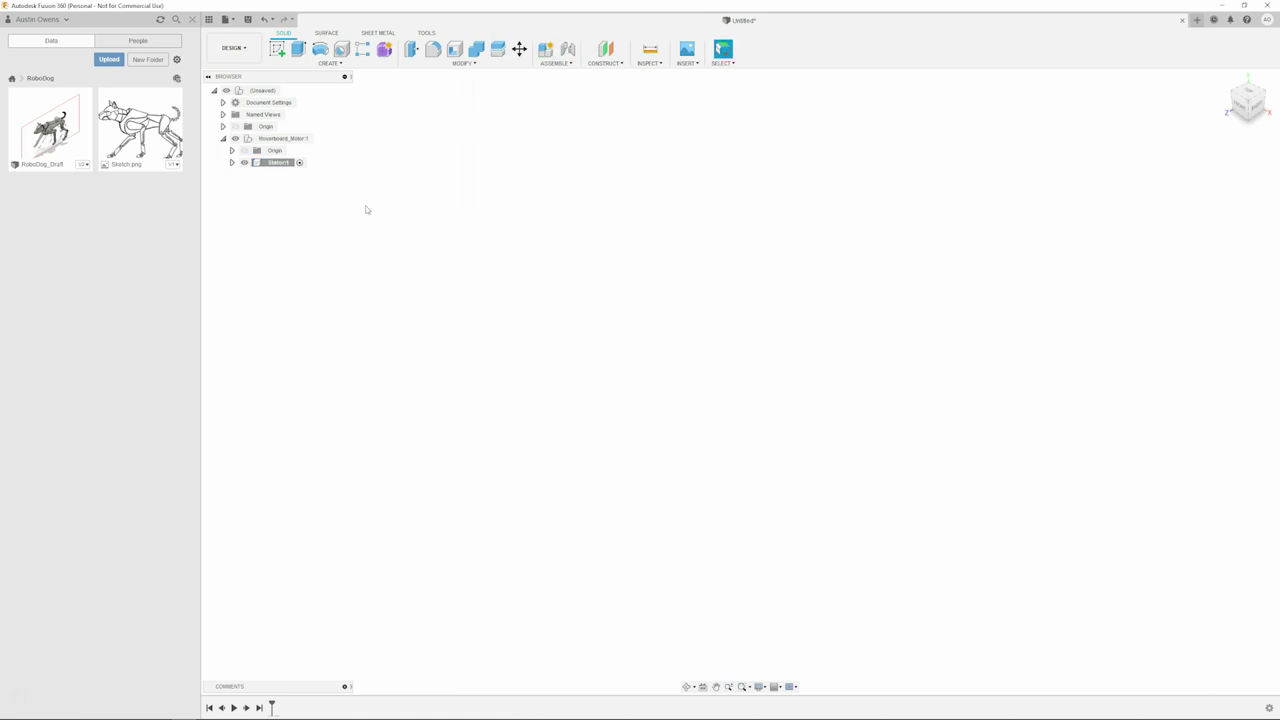
# Create a second component named Rotor inside Hoverboard_Motor, alongside Stator.
pyautogui.rightClick(297, 138)
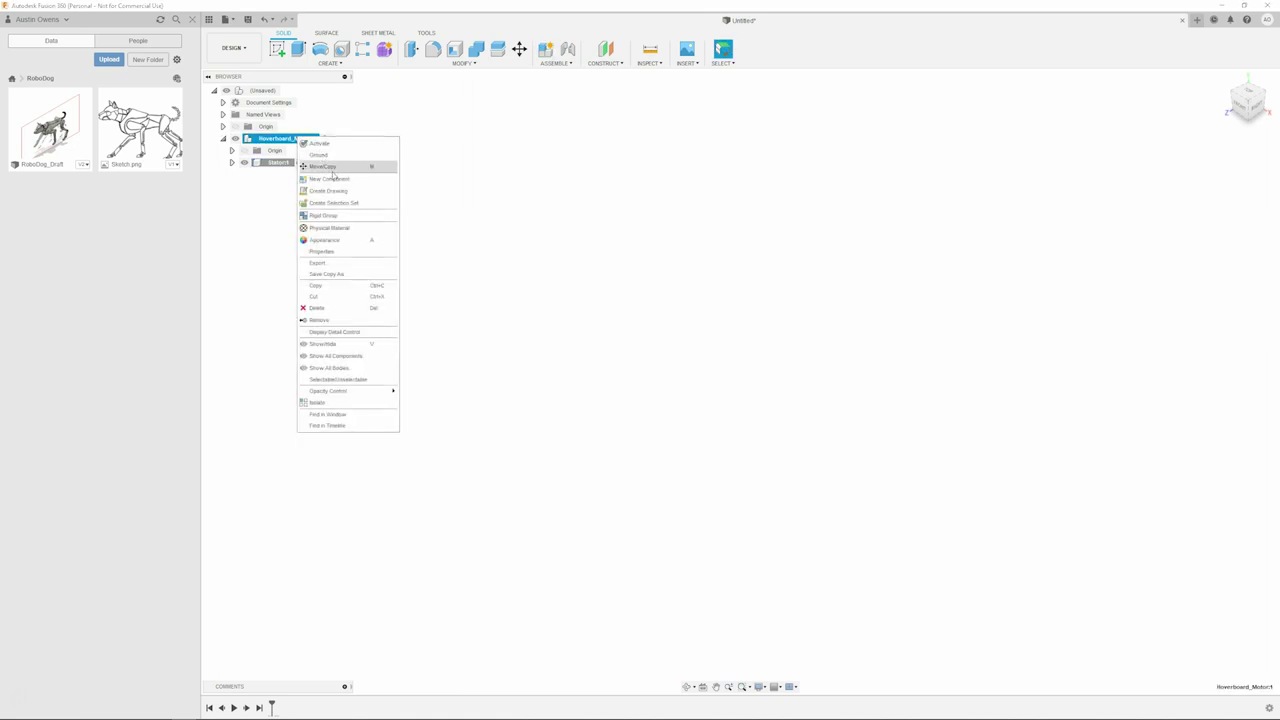
pyautogui.click(338, 178)
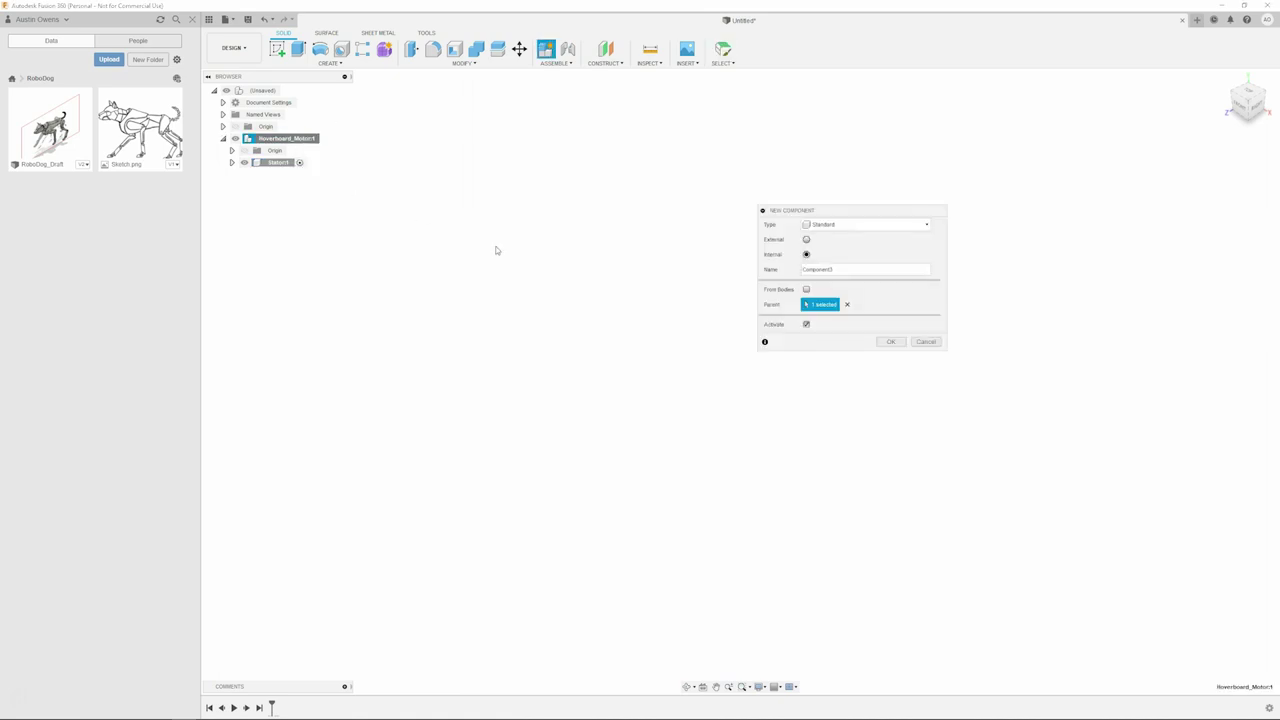
pyautogui.doubleClick(842, 270)
pyautogui.write('Rotor')
pyautogui.press('Return')
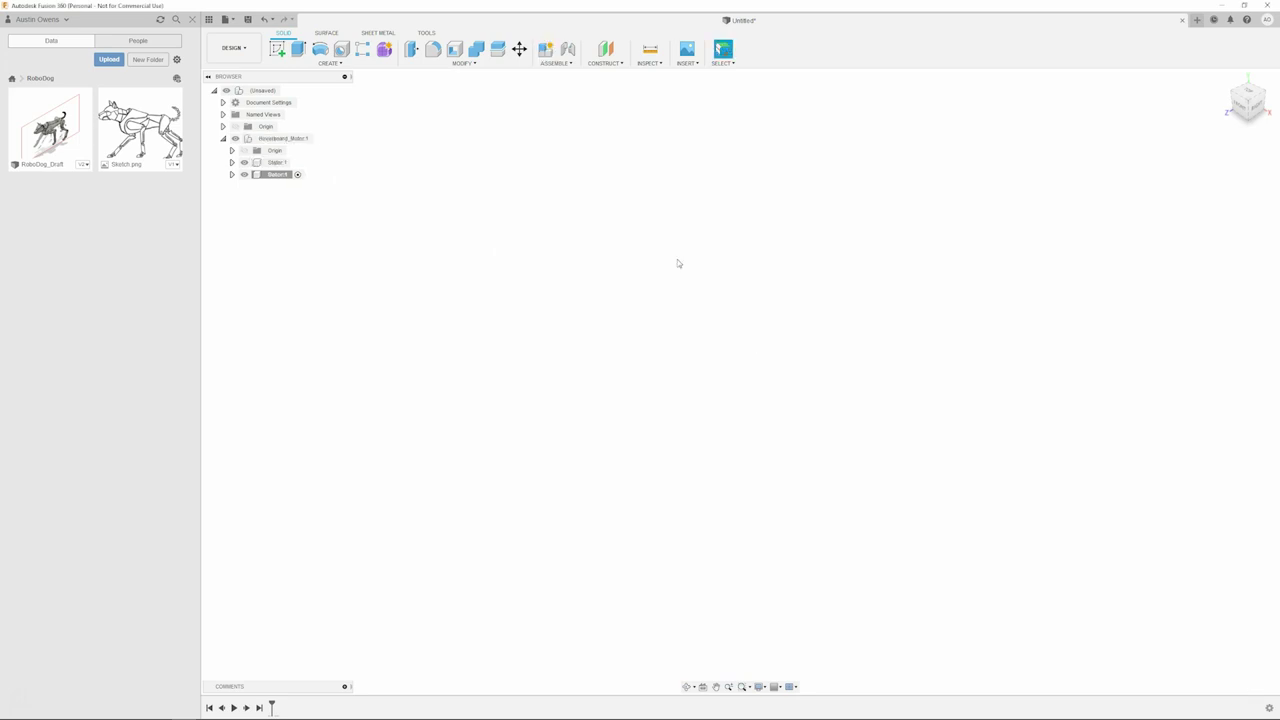
# Activate the Stator component and sketch a circle about 1.97 in across on the horizontal plane, centred on the origin.
pyautogui.click(299, 162)
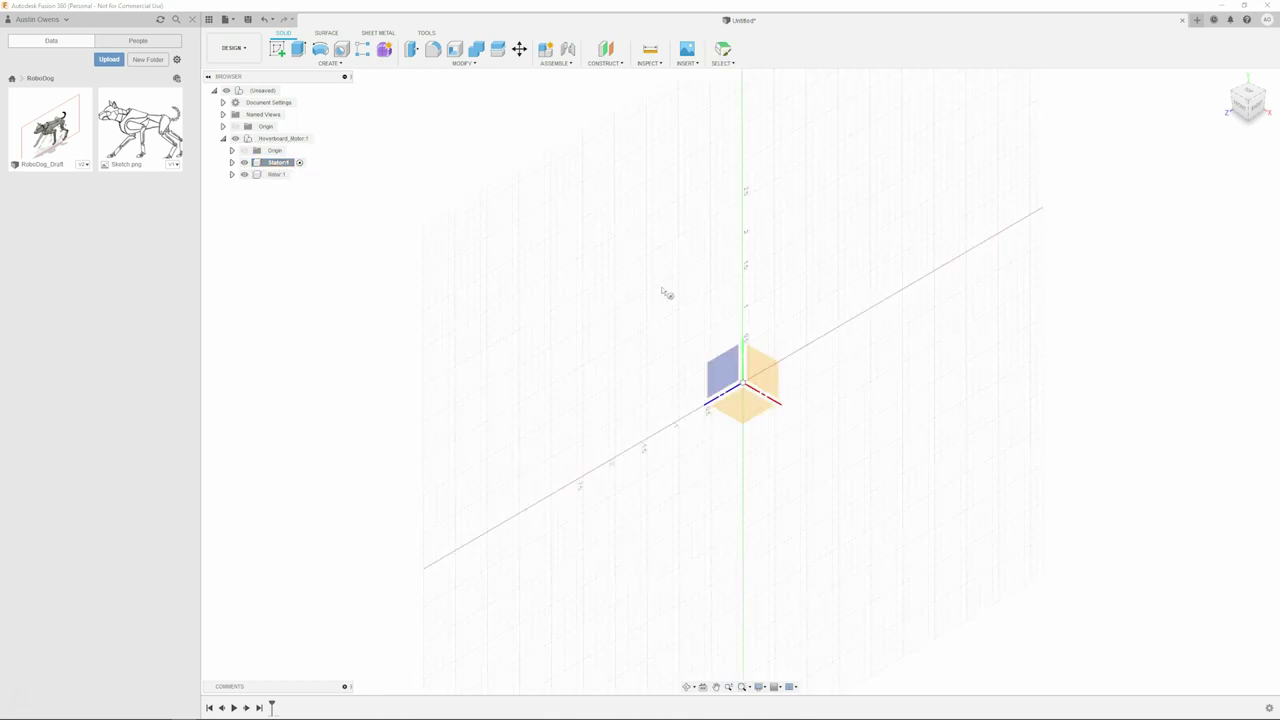
pyautogui.click(753, 406)
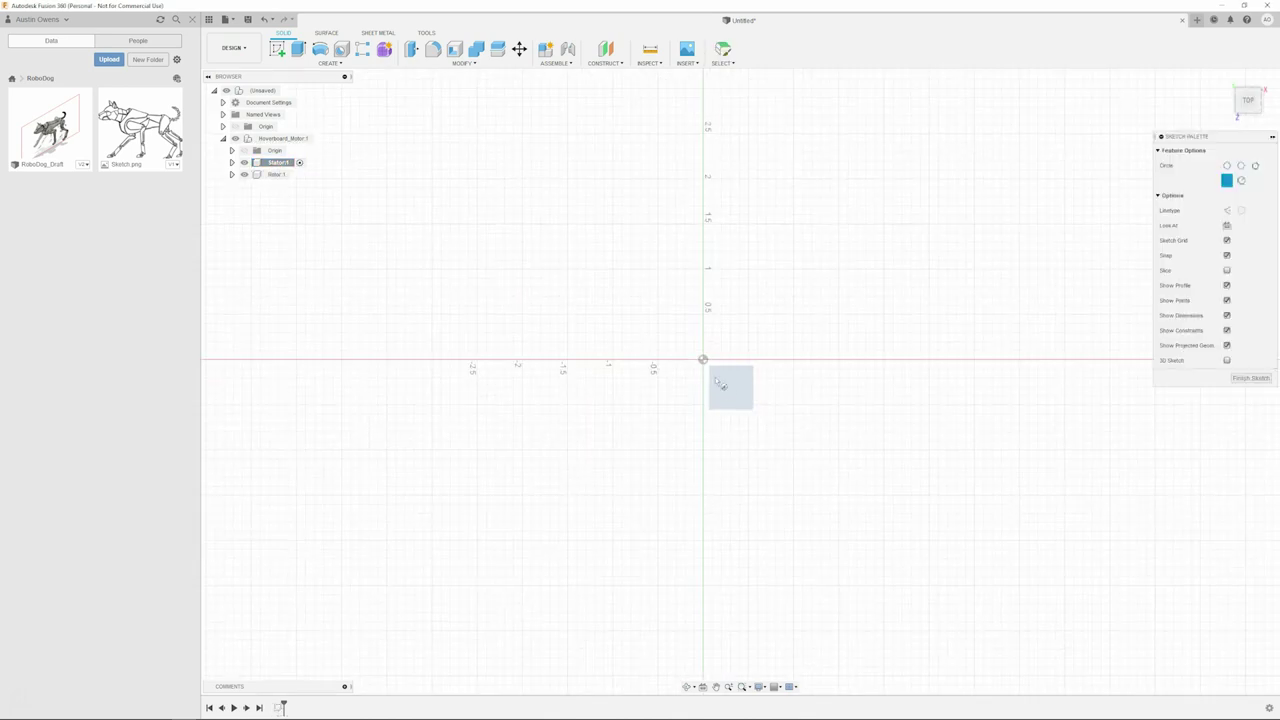
pyautogui.click(703, 360)
pyautogui.click(789, 331)
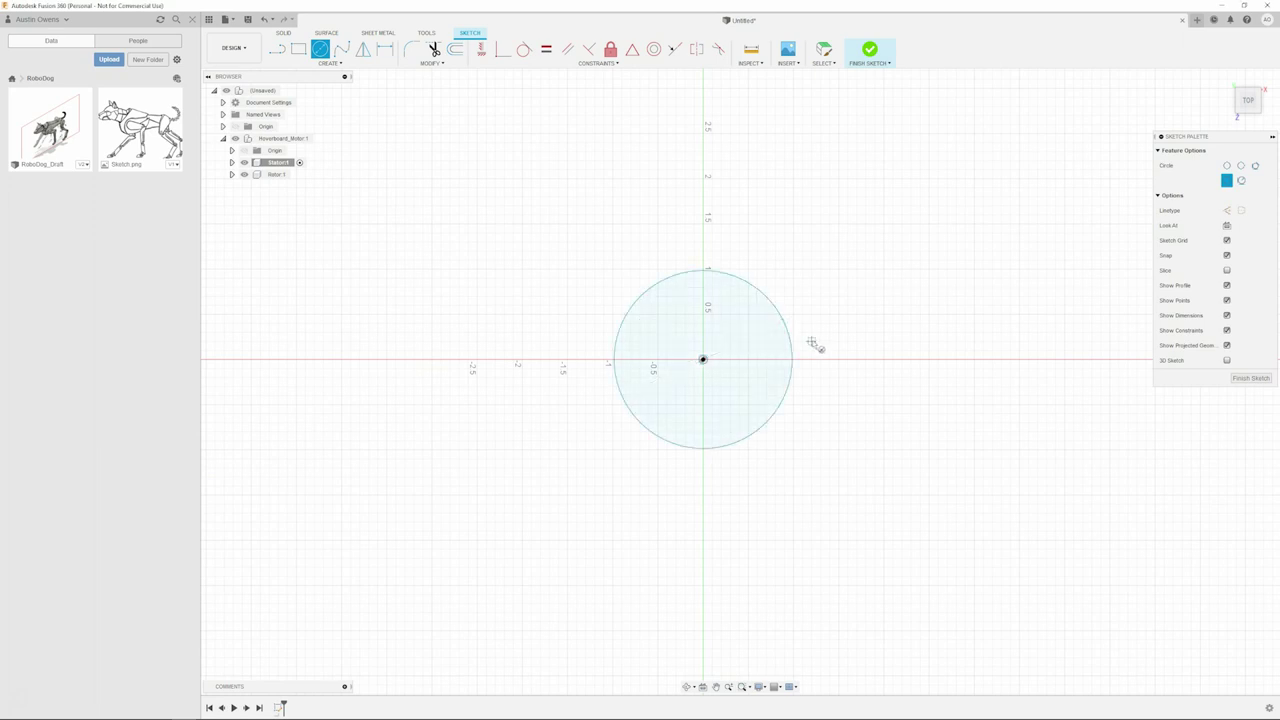
pyautogui.press('d')
pyautogui.click(791, 346)
pyautogui.click(832, 308)
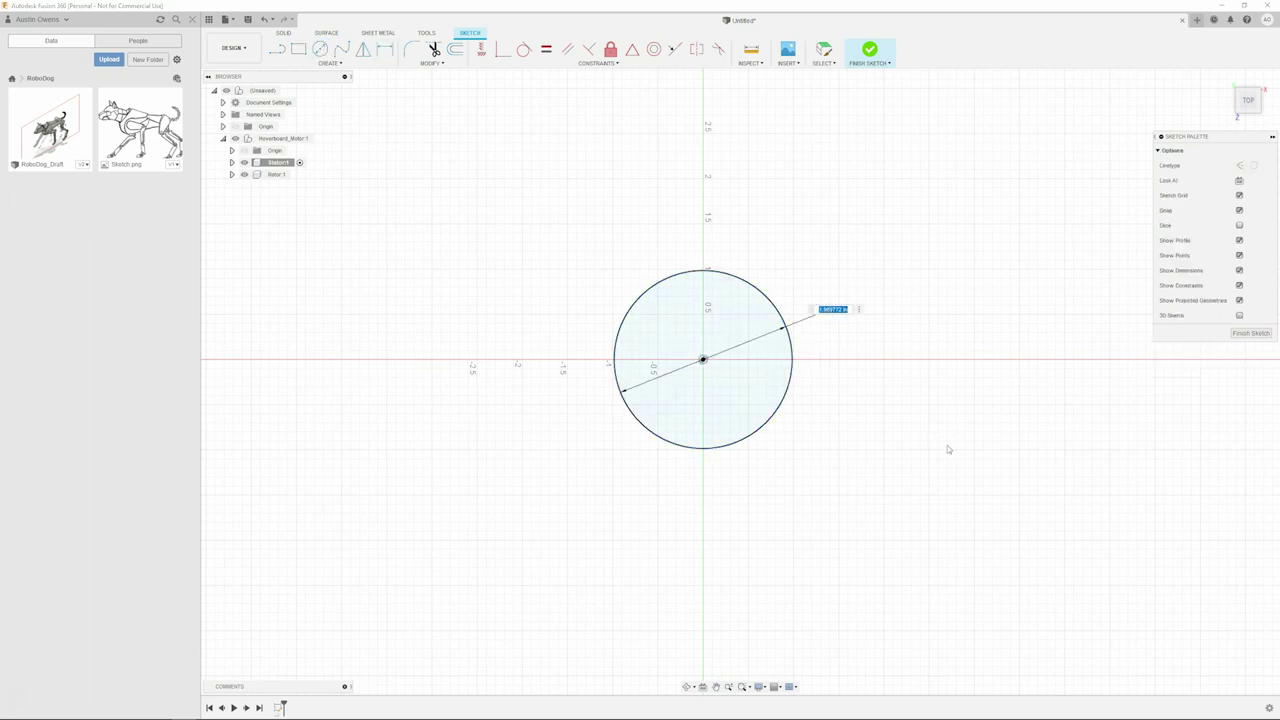
pyautogui.press('Return')
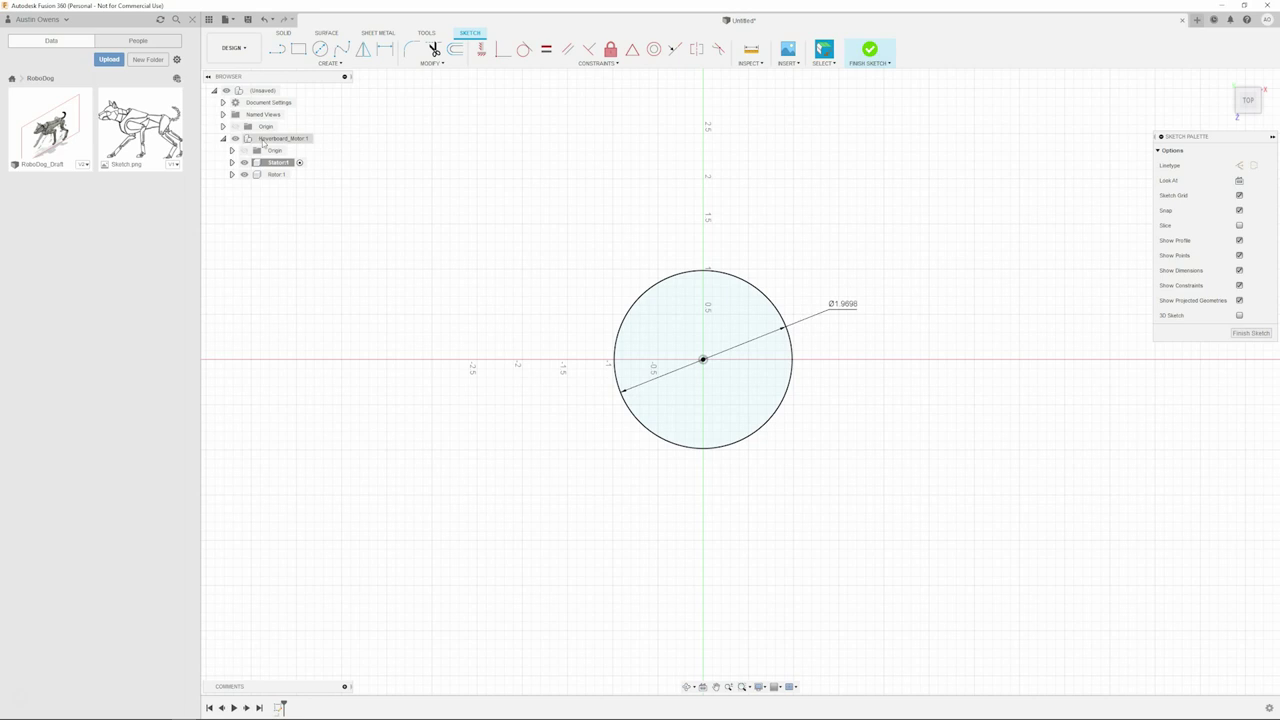
pyautogui.hotkey('ctrl', 'z')
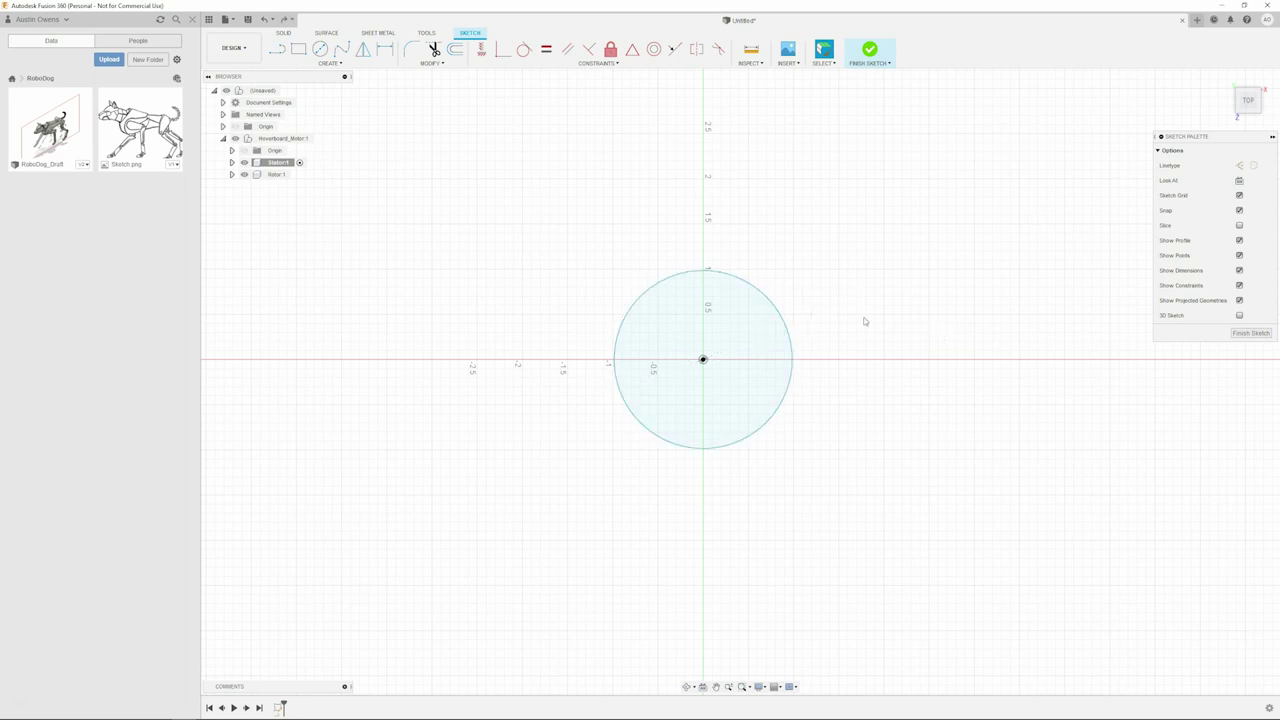
# Change the document's active units to millimetres.
pyautogui.click(223, 102)
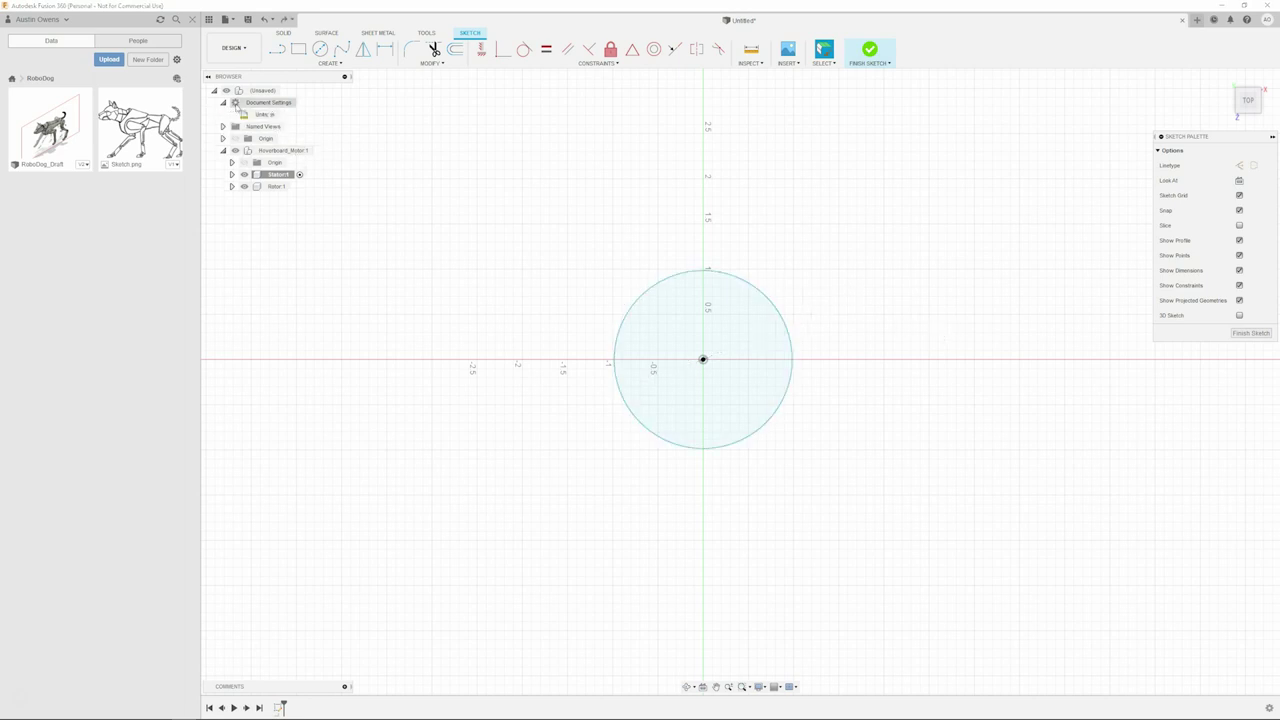
pyautogui.click(285, 115)
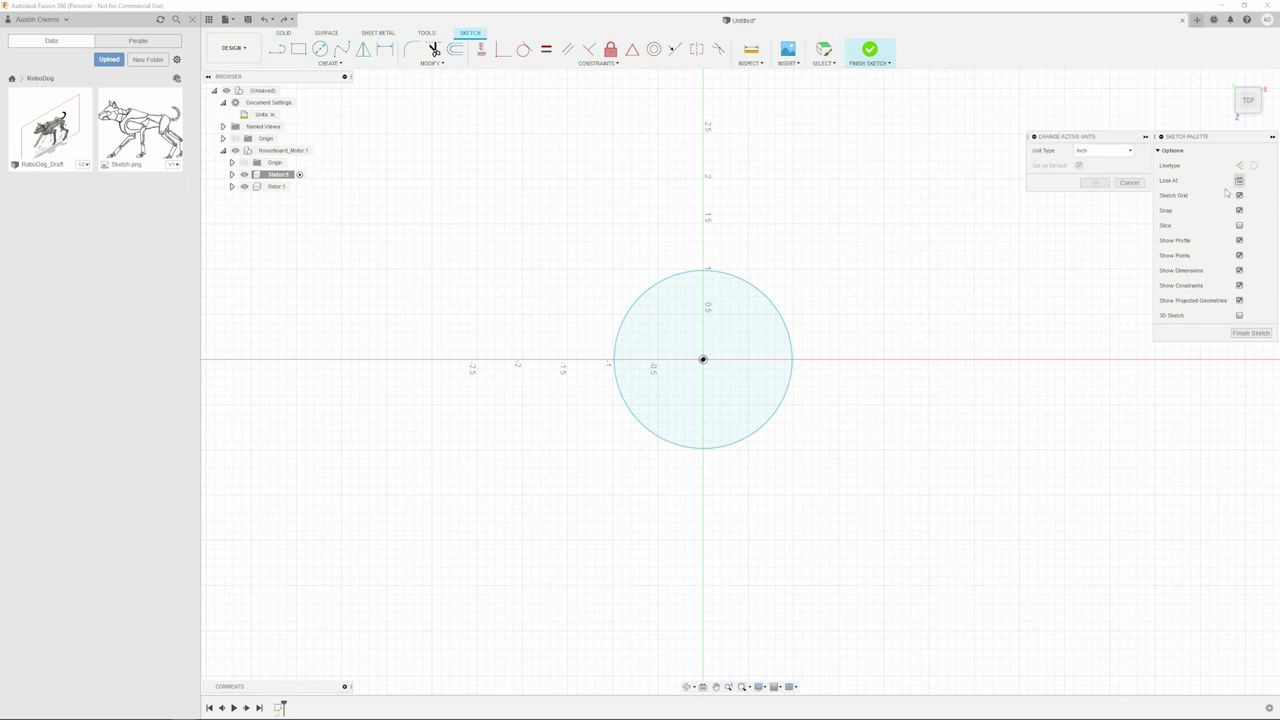
pyautogui.click(1105, 150)
pyautogui.click(1116, 175)
pyautogui.click(1099, 186)
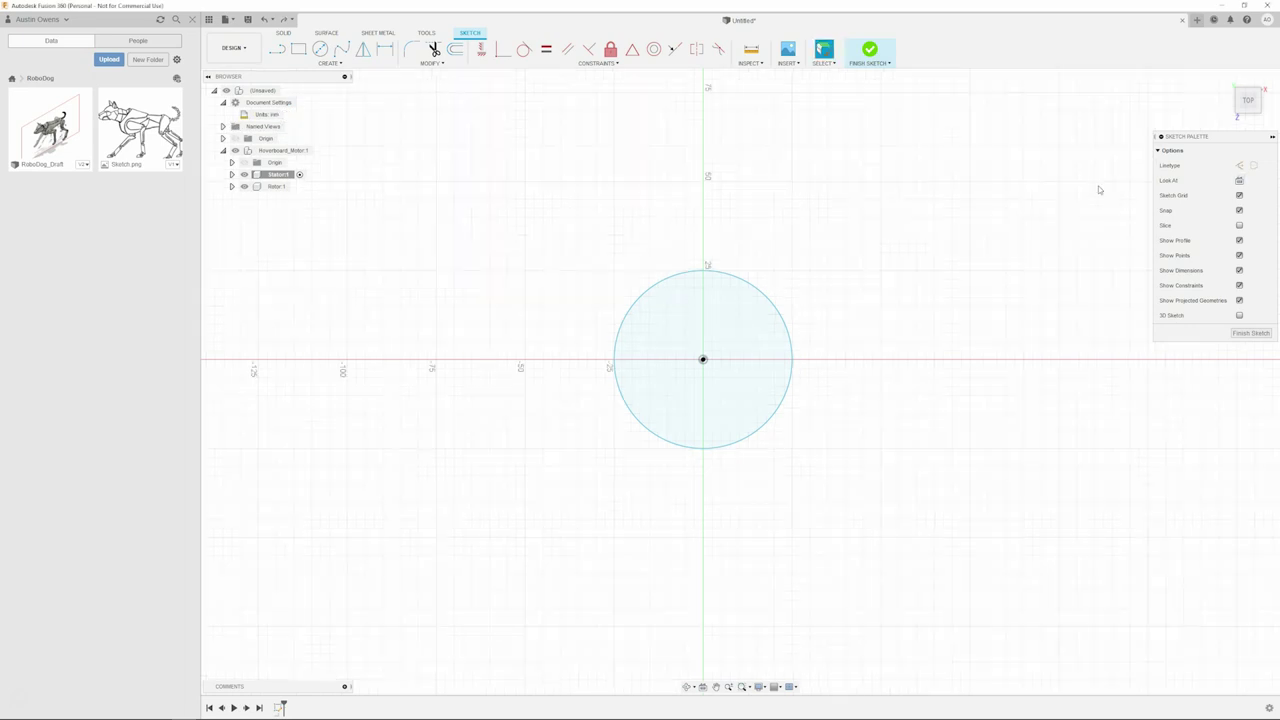
# Dimension the circle's diameter at 15.85 mm.
pyautogui.press('d')
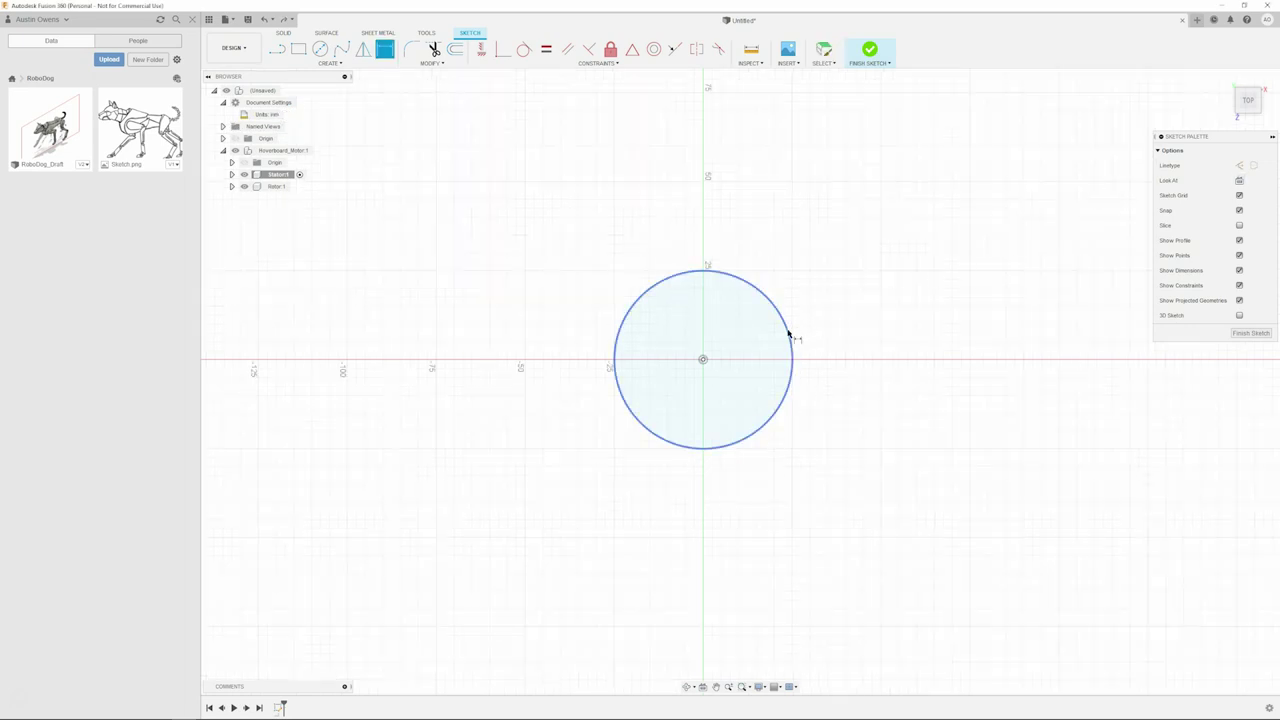
pyautogui.click(789, 332)
pyautogui.click(840, 306)
pyautogui.write('15.85')
pyautogui.press('Return')
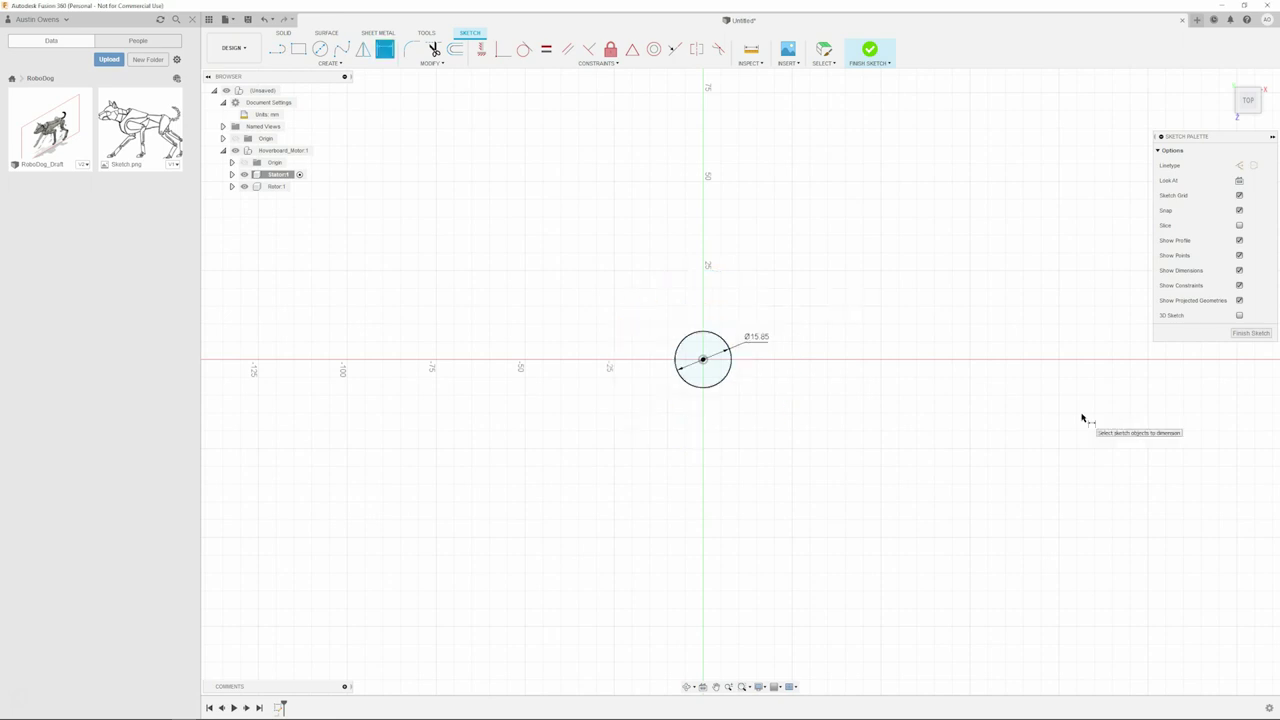
# Extrude the circle upward as a new body, with the distance entered as 2 mm + 41.40 mm.
pyautogui.scroll(5, 720, 360)
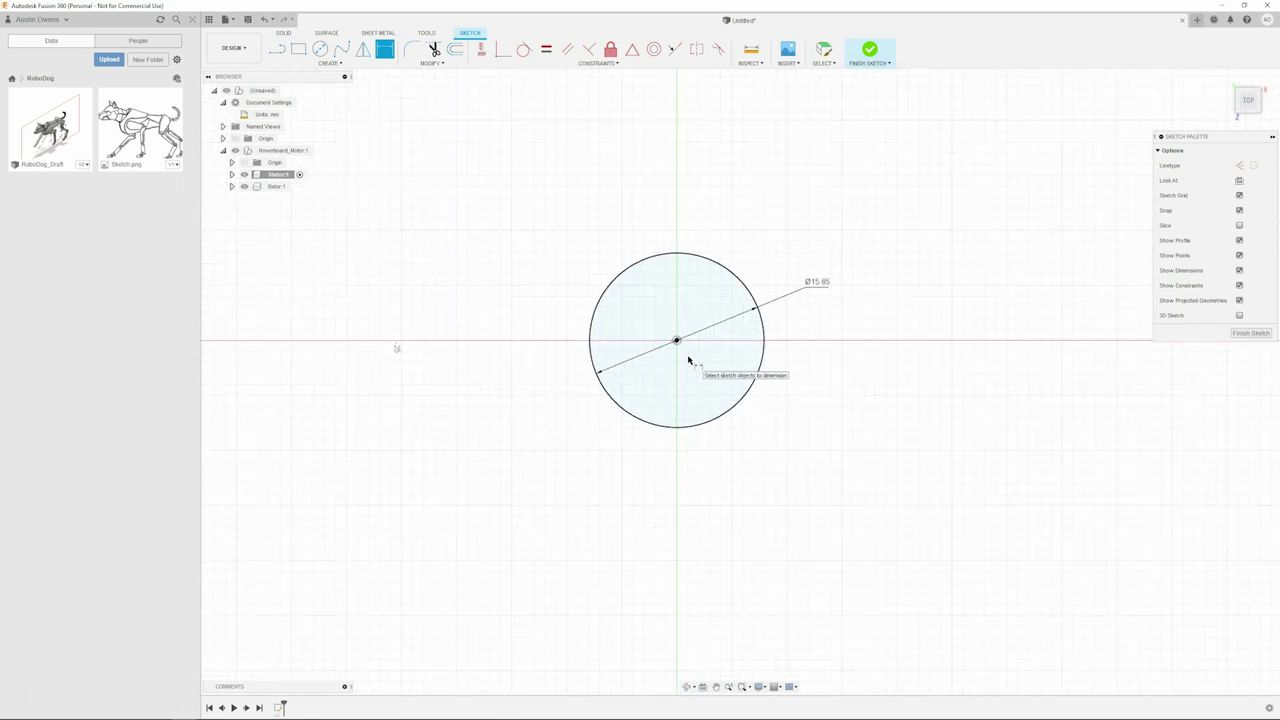
pyautogui.press('e')
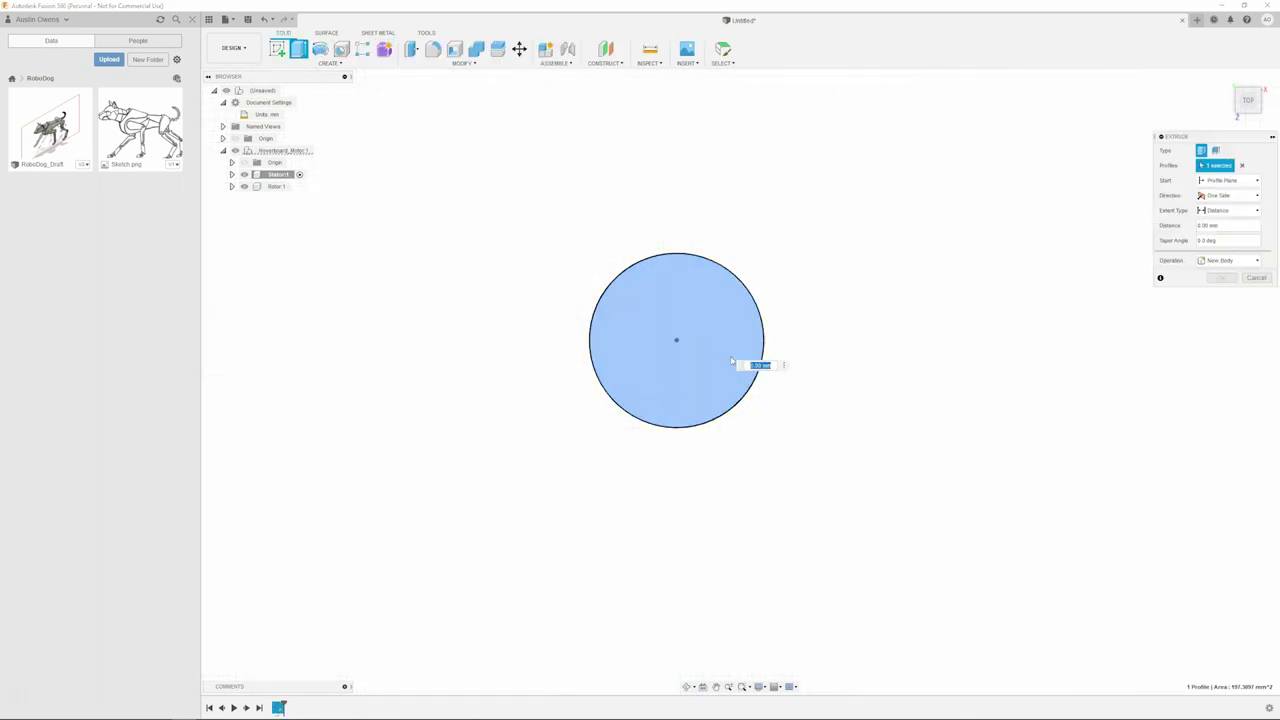
pyautogui.keyDown('shift'); pyautogui.moveTo(756, 407); pyautogui.dragTo(683, 343, button='middle'); pyautogui.keyUp('shift')
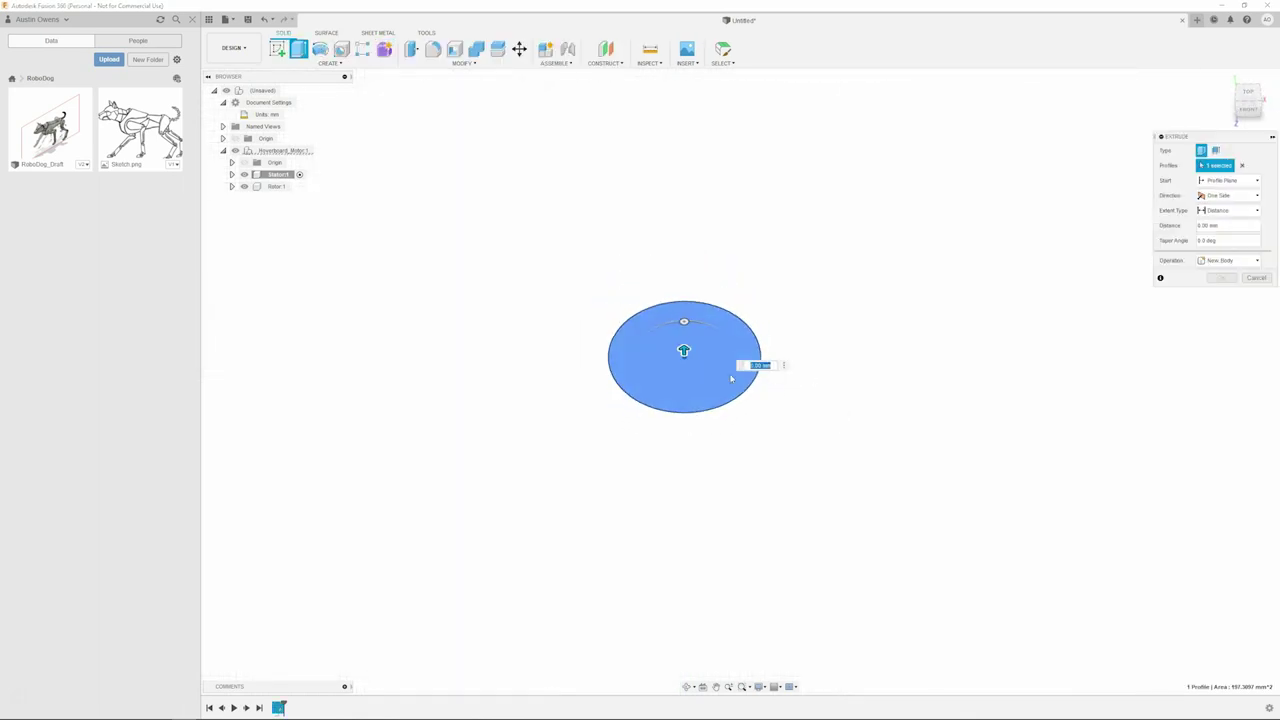
pyautogui.write('20')
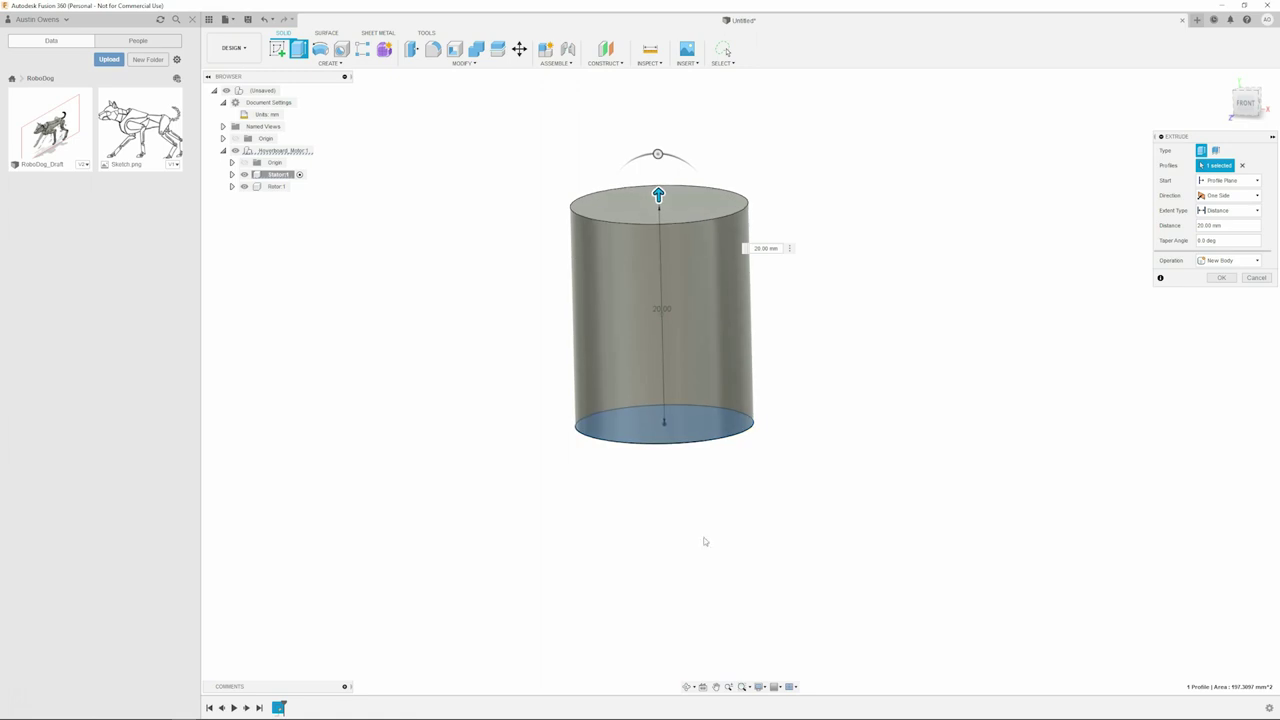
pyautogui.click(766, 248)
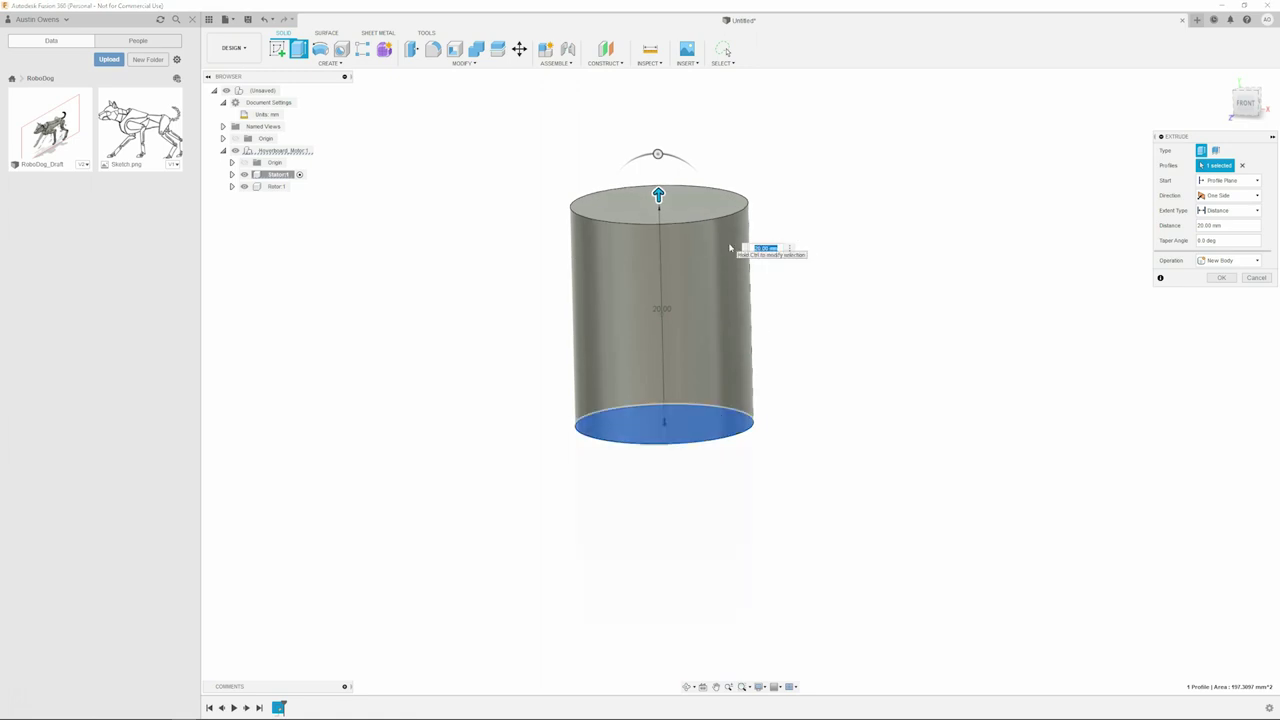
pyautogui.write('2+41')
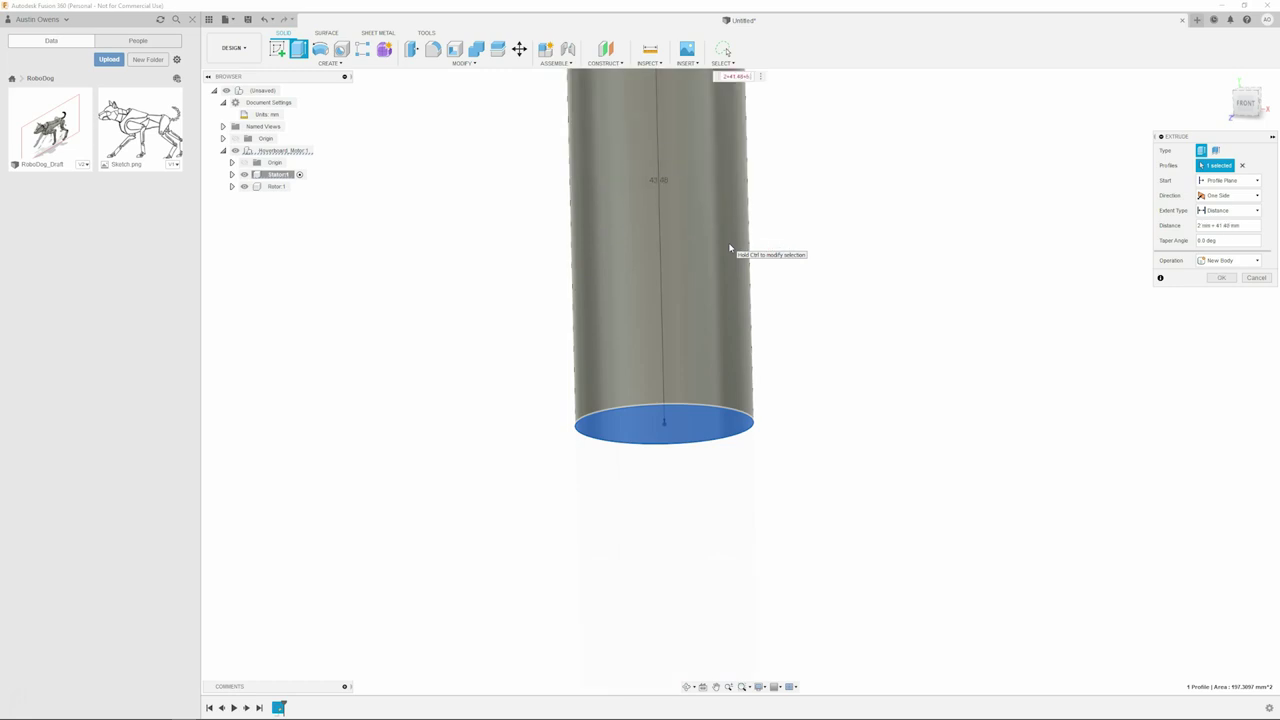
pyautogui.press('Return')
# Sketch a rectangle on the front plane, taller than wide, overlapping the cylinder's right edge and ending short of its top and bottom.
pyautogui.press('F6')
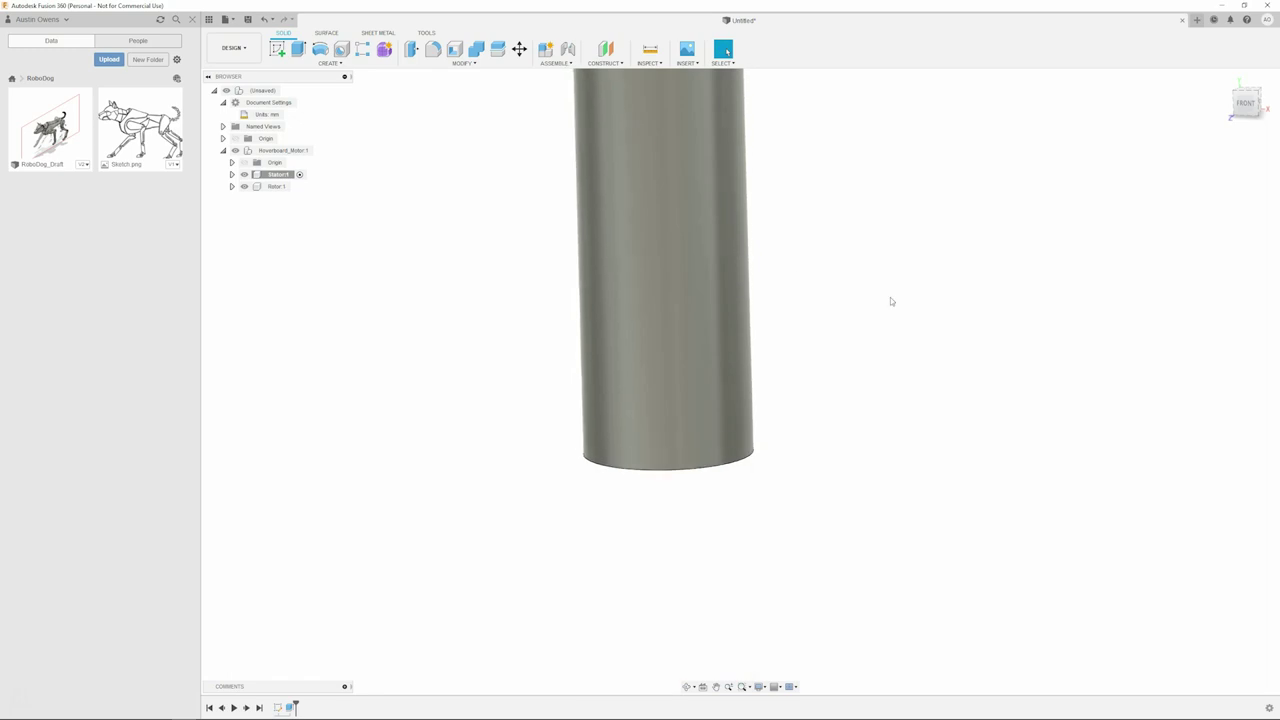
pyautogui.click(1244, 103)
pyautogui.press('F6')
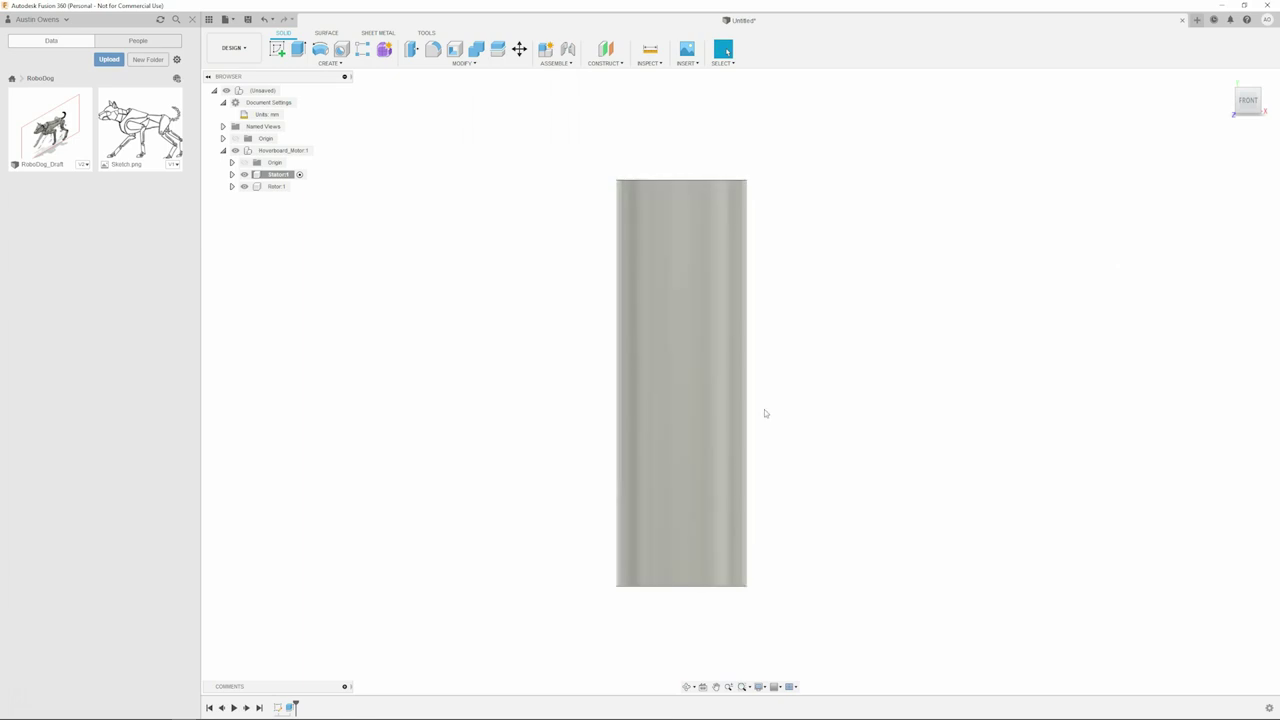
pyautogui.press('s')
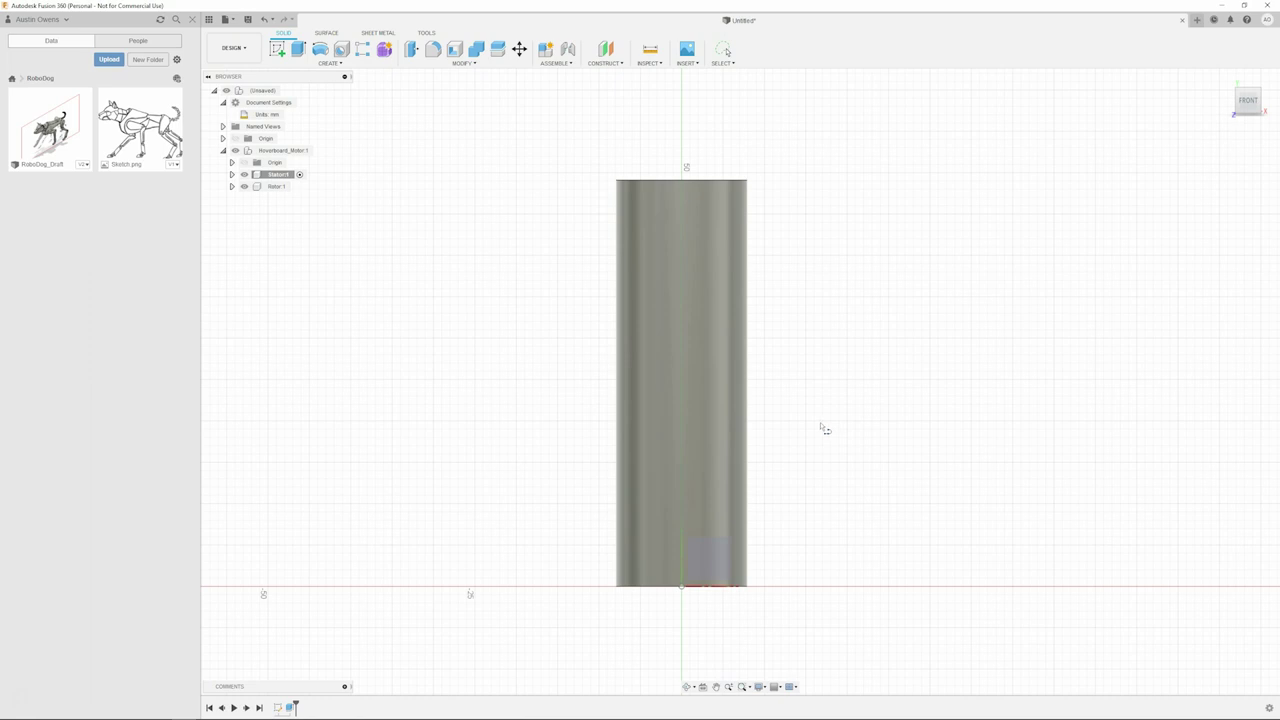
pyautogui.click(718, 558)
pyautogui.press('r')
pyautogui.scroll(1, 826, 189)
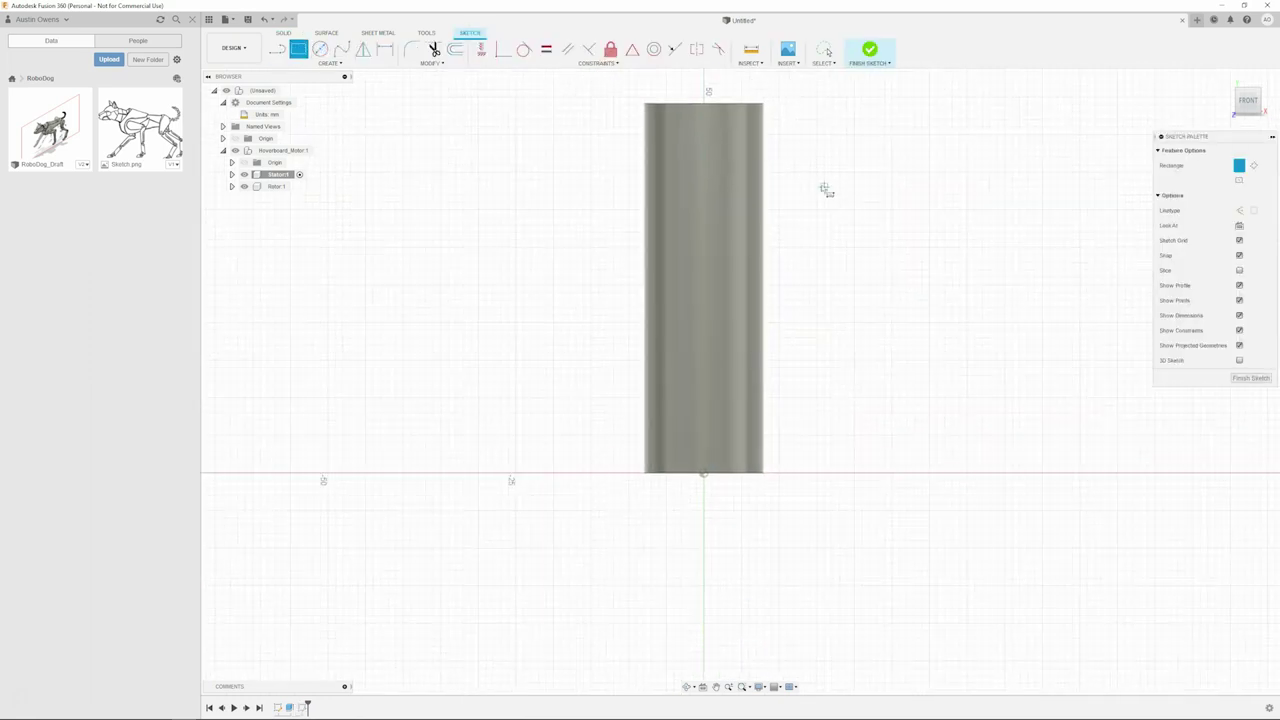
pyautogui.click(734, 150)
pyautogui.click(929, 442)
pyautogui.press('Escape')
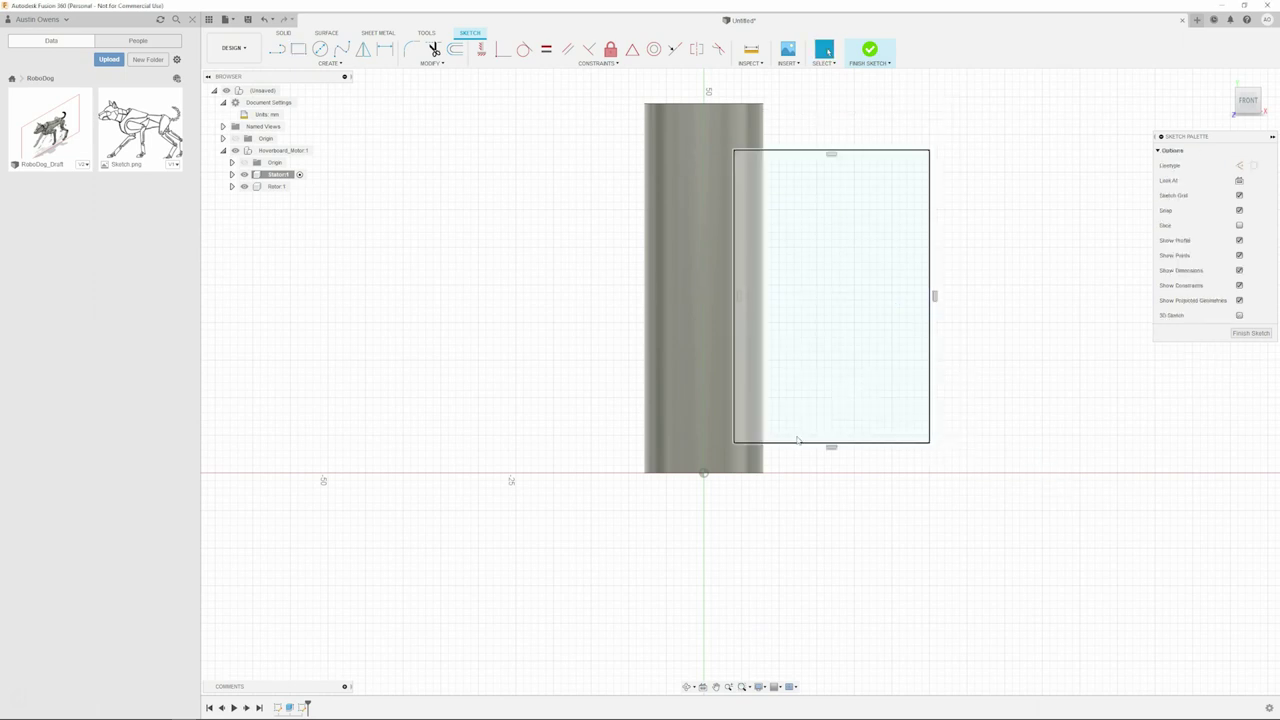
# Dimension the rectangle's bottom edge 5.62 mm above the horizontal axis at the cylinder's base.
pyautogui.keyDown('shift'); pyautogui.moveTo(780, 494); pyautogui.dragTo(778, 511, button='middle'); pyautogui.keyUp('shift')
pyautogui.press('d')
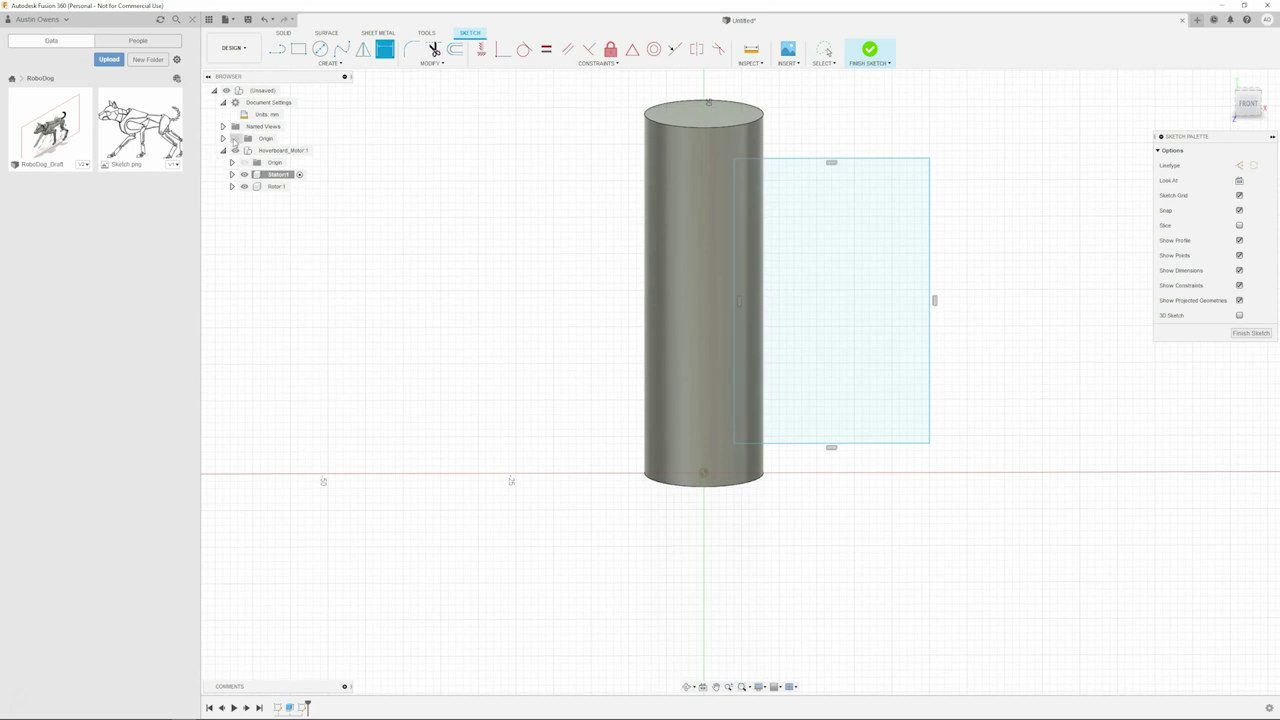
pyautogui.scroll(5, 760, 490)
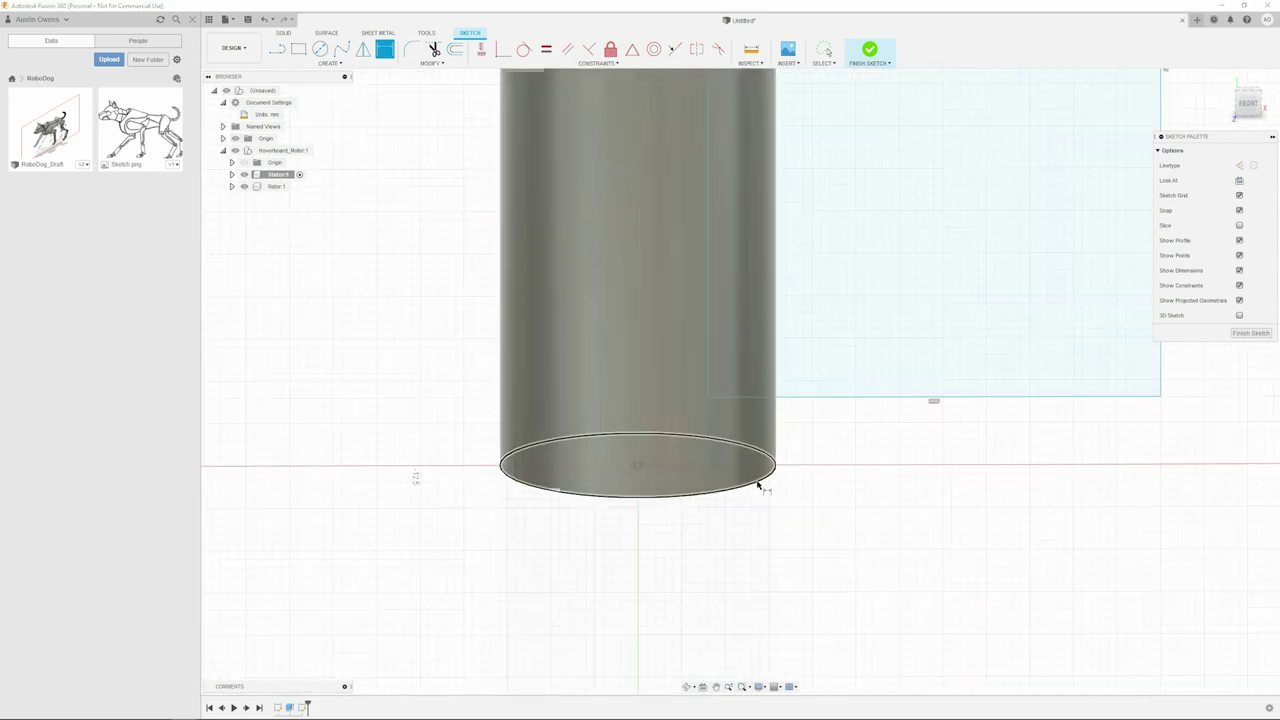
pyautogui.scroll(3, 669, 517)
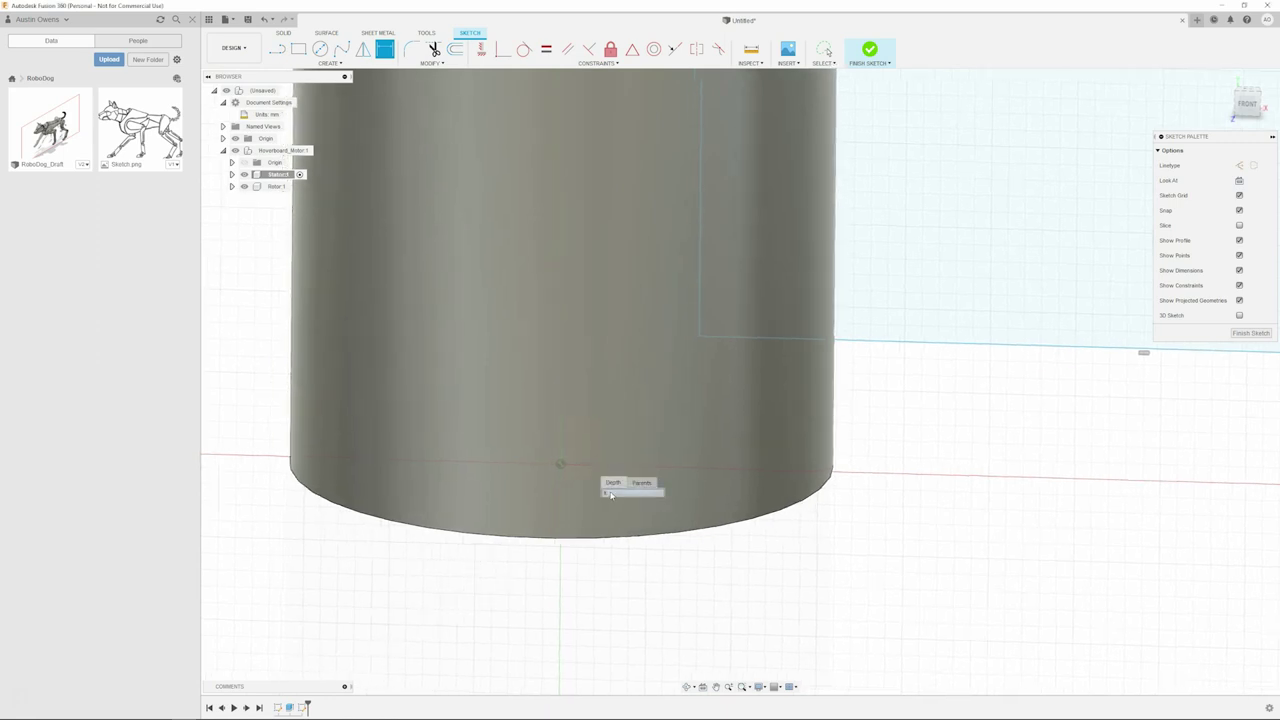
pyautogui.click(871, 343)
pyautogui.click(949, 421)
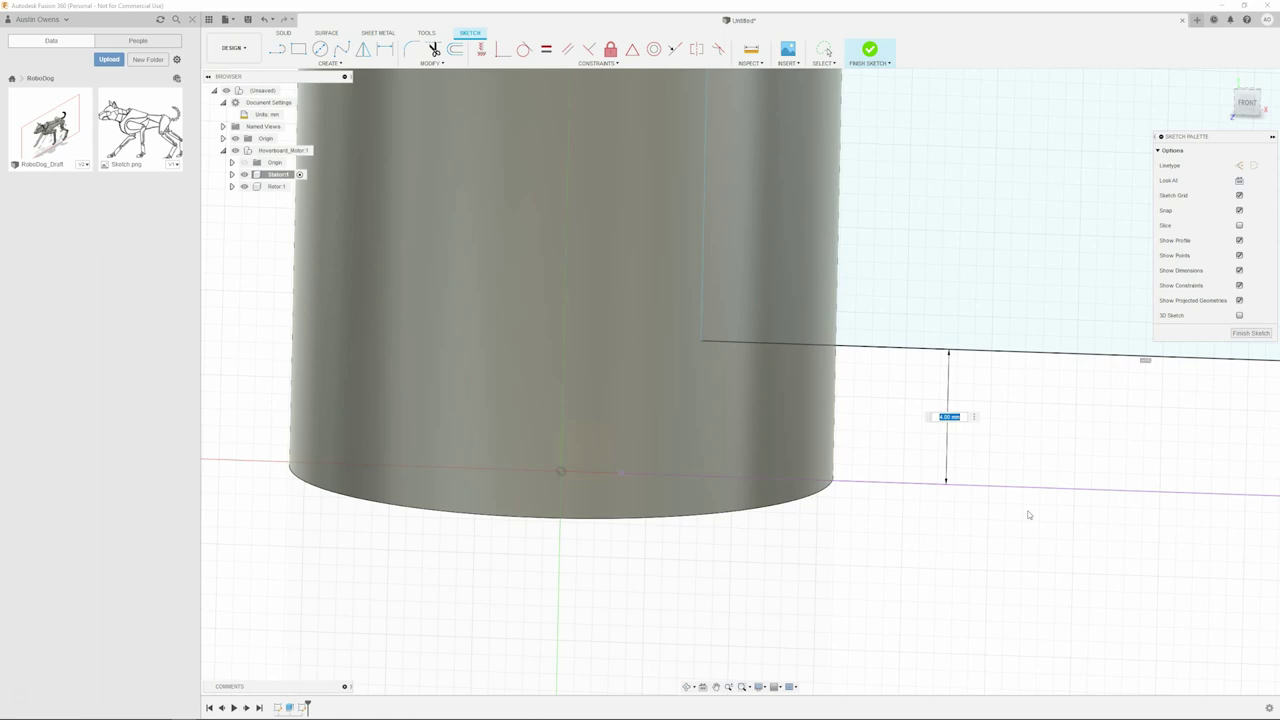
pyautogui.write('5.62')
pyautogui.press('Return')
# Dimension the rectangle's inner vertical edge 5.505 mm from the cylinder's central axis.
pyautogui.keyDown('shift'); pyautogui.moveTo(1028, 515); pyautogui.dragTo(551, 526, button='middle'); pyautogui.keyUp('shift')
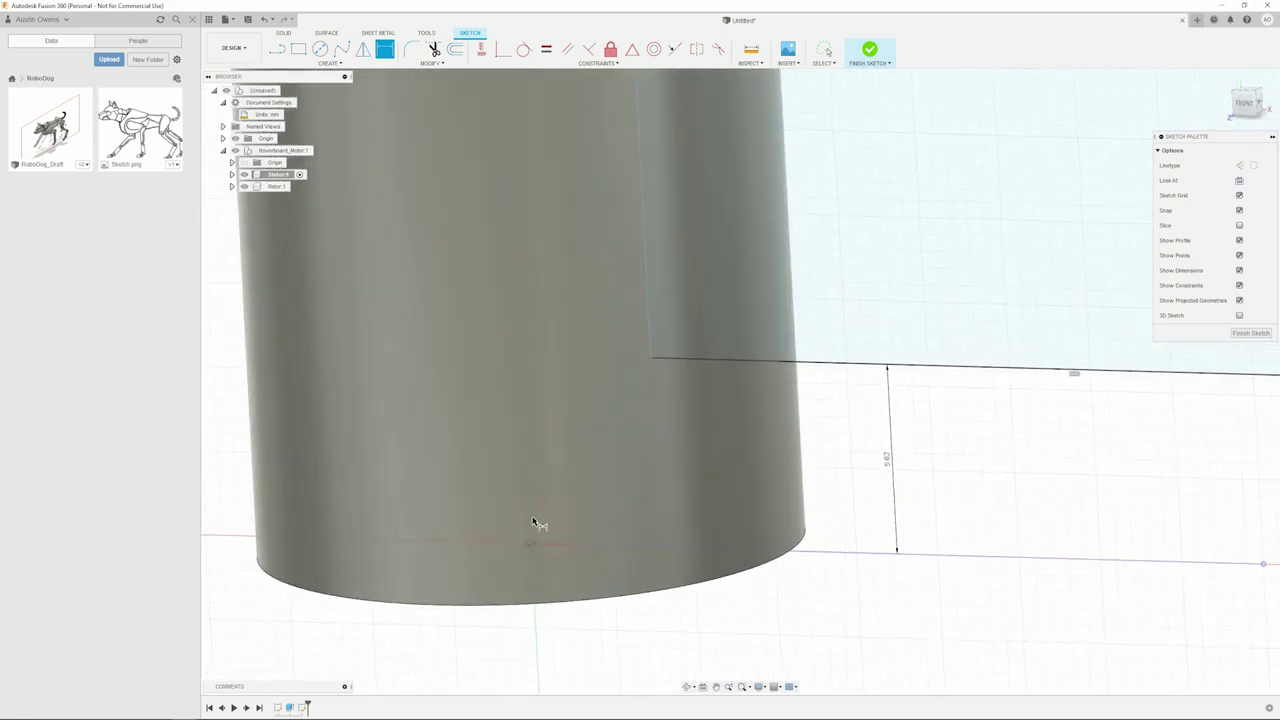
pyautogui.click(533, 522)
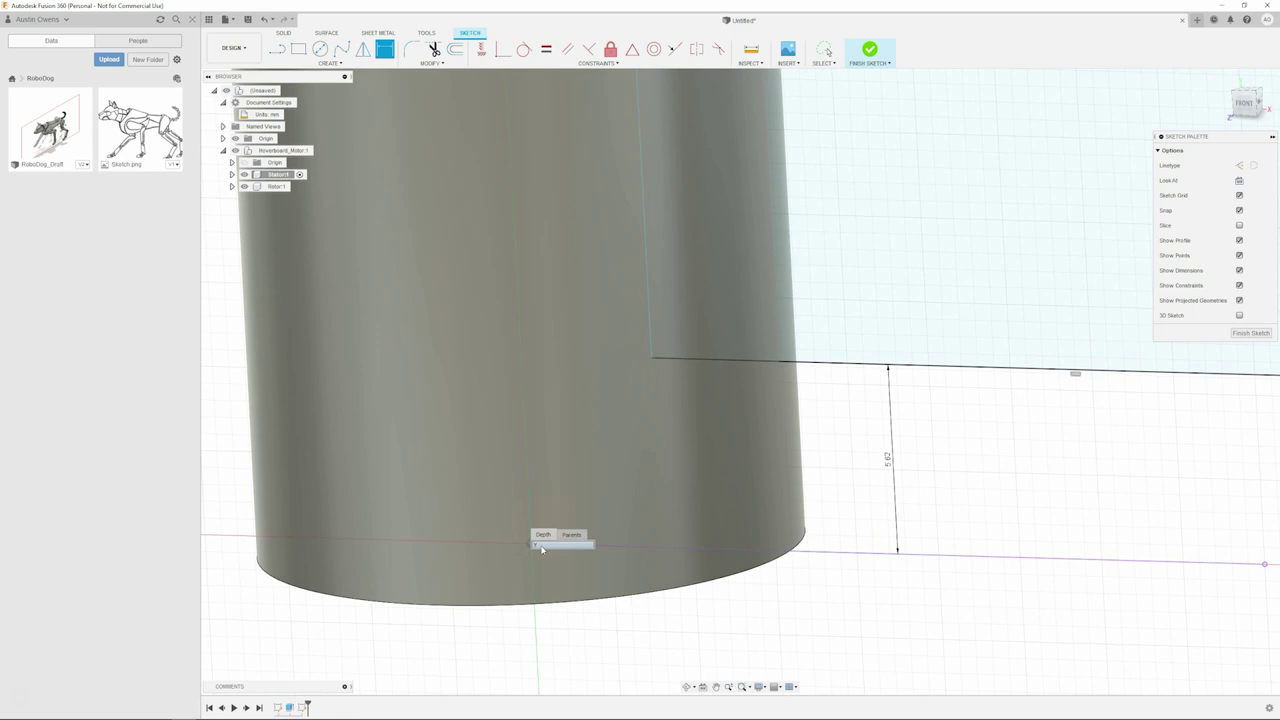
pyautogui.click(652, 306)
pyautogui.keyDown('shift'); pyautogui.moveTo(628, 416); pyautogui.dragTo(631, 594, button='middle'); pyautogui.keyUp('shift')
pyautogui.click(630, 614)
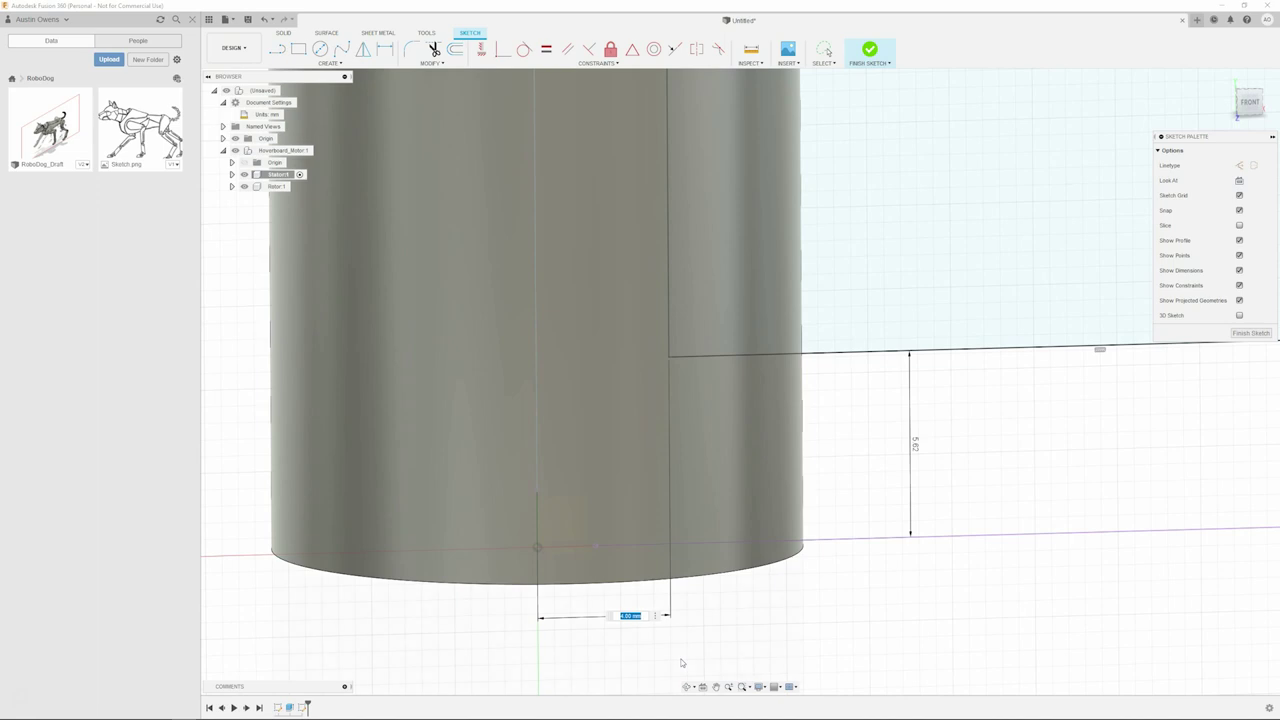
pyautogui.write('15')
pyautogui.write('.85-13.45)')
pyautogui.press('Return')
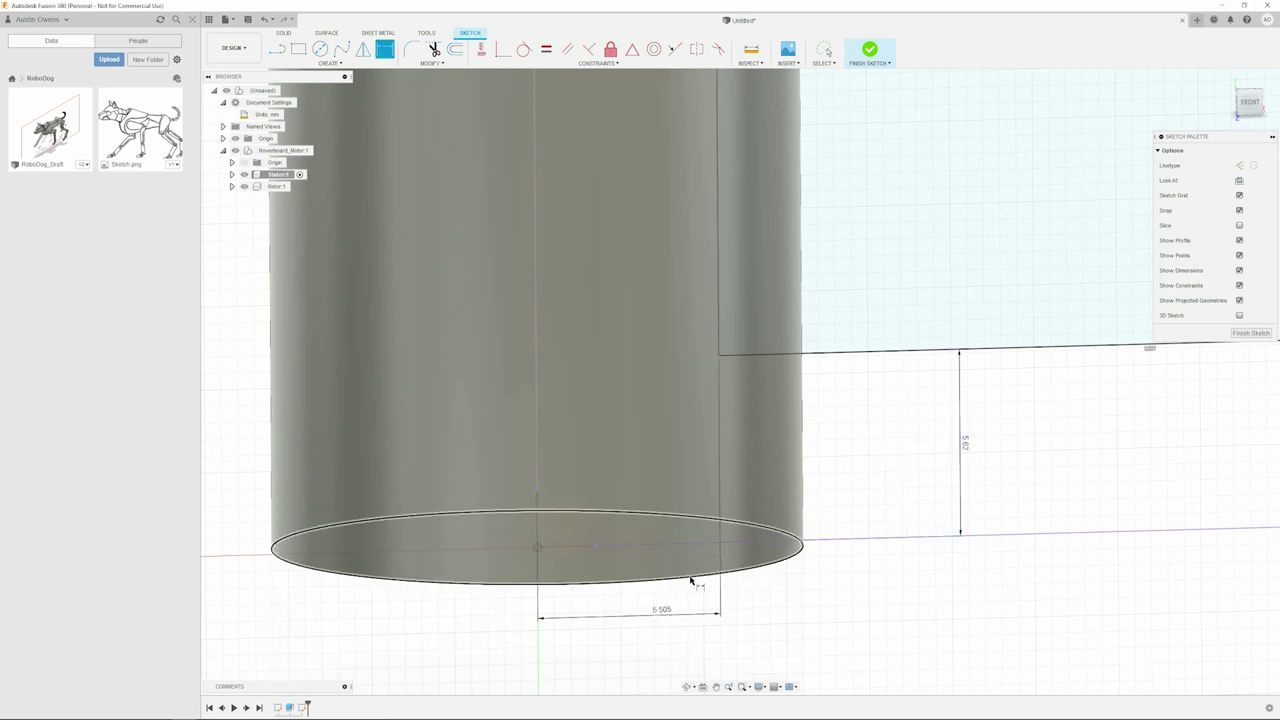
# Try shifting the rectangle's outer vertical edge slightly inward and moving its top edge to test their freedom.
pyautogui.scroll(-3, 620, 558)
pyautogui.scroll(-5, 595, 580)
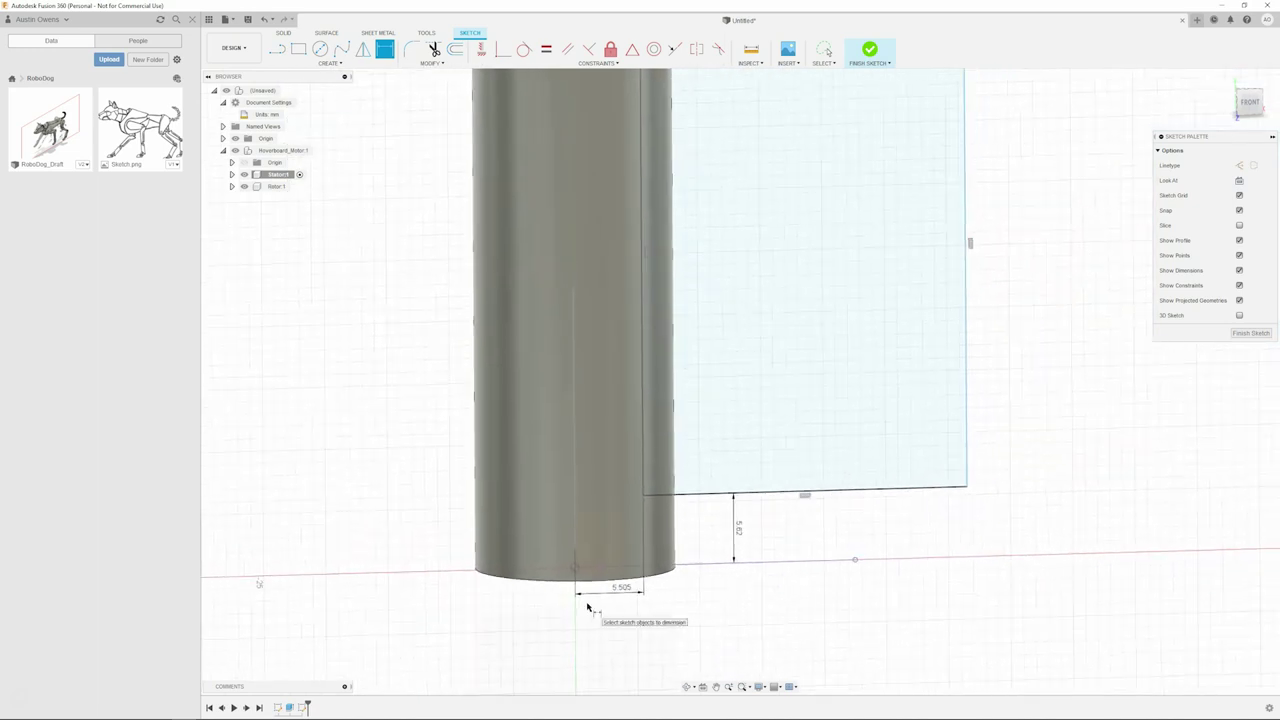
pyautogui.scroll(3, 820, 282)
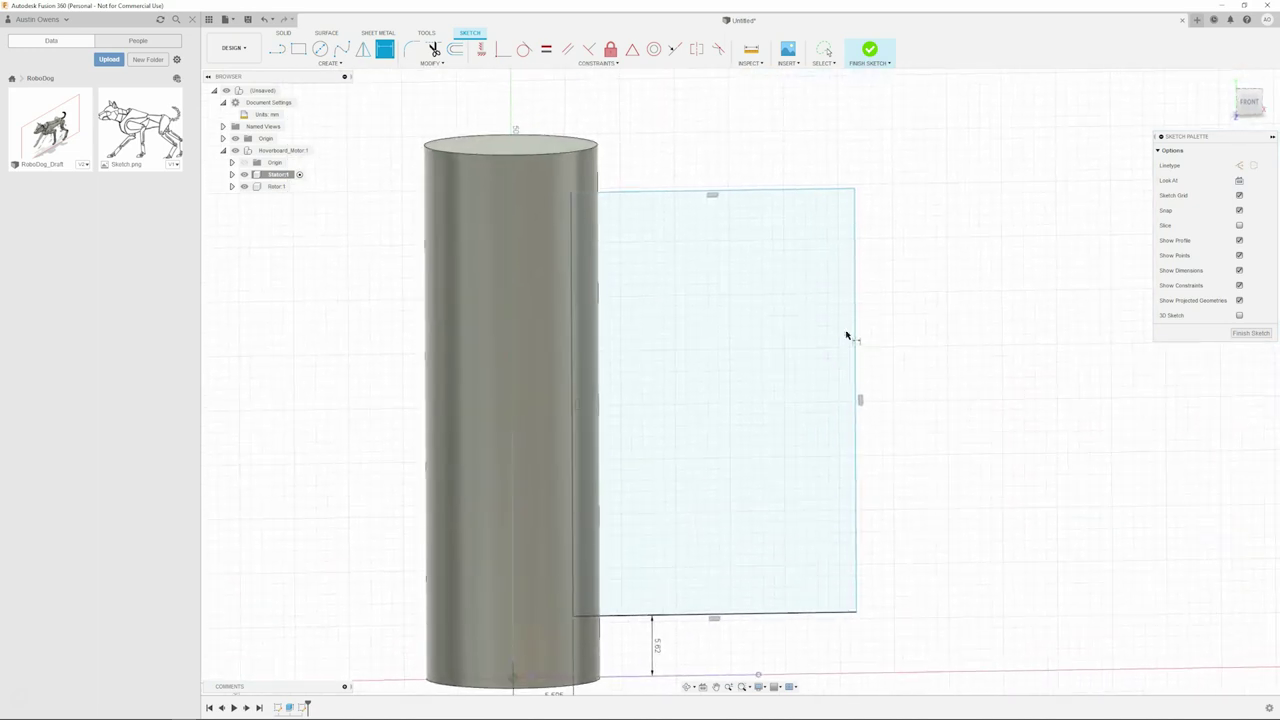
pyautogui.press('Escape')
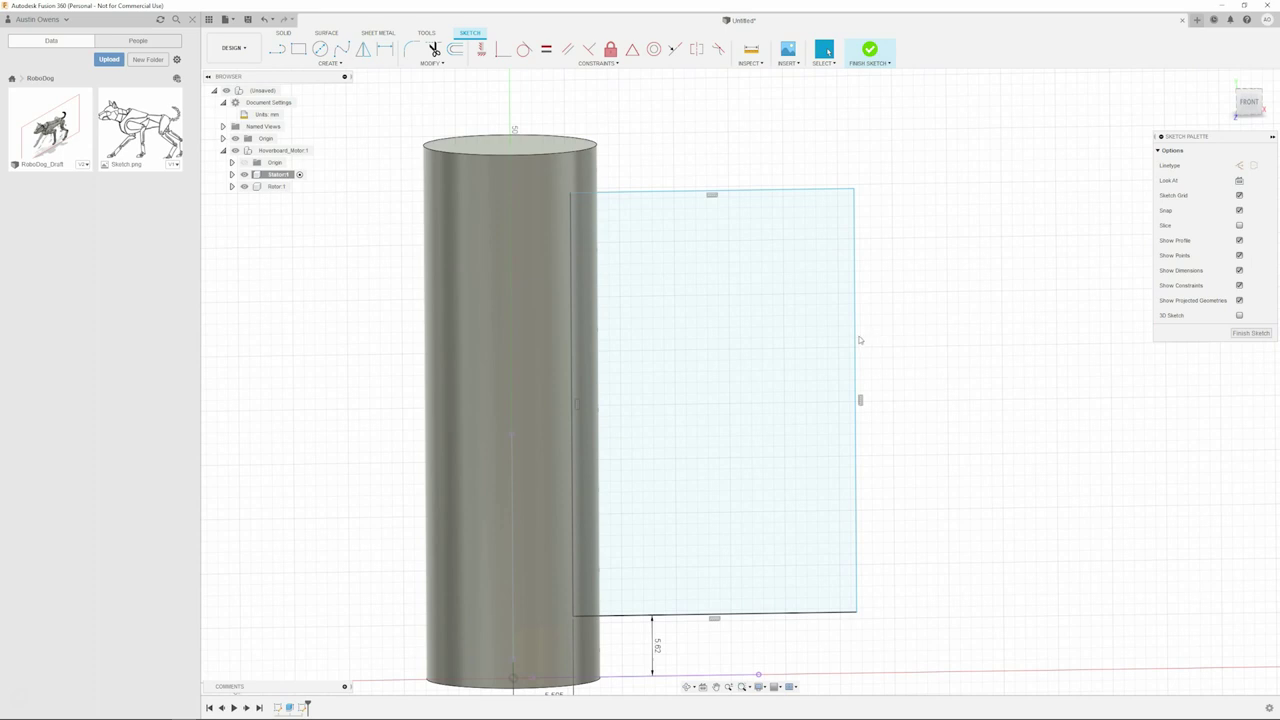
pyautogui.moveTo(851, 302); pyautogui.dragTo(838, 302)
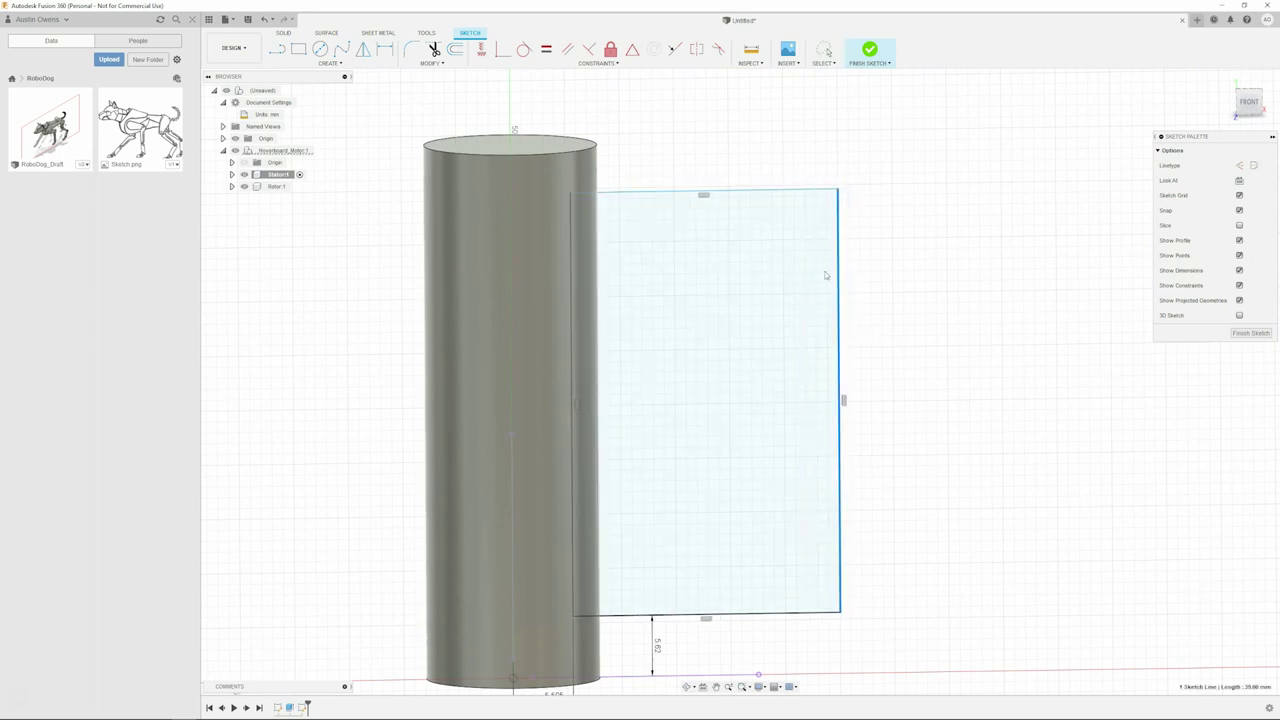
pyautogui.click(754, 200)
pyautogui.moveTo(754, 205)
pyautogui.mouseDown()
pyautogui.moveTo(780, 238)
pyautogui.moveTo(800, 222)
pyautogui.mouseUp()
pyautogui.scroll(-2, 830, 320)
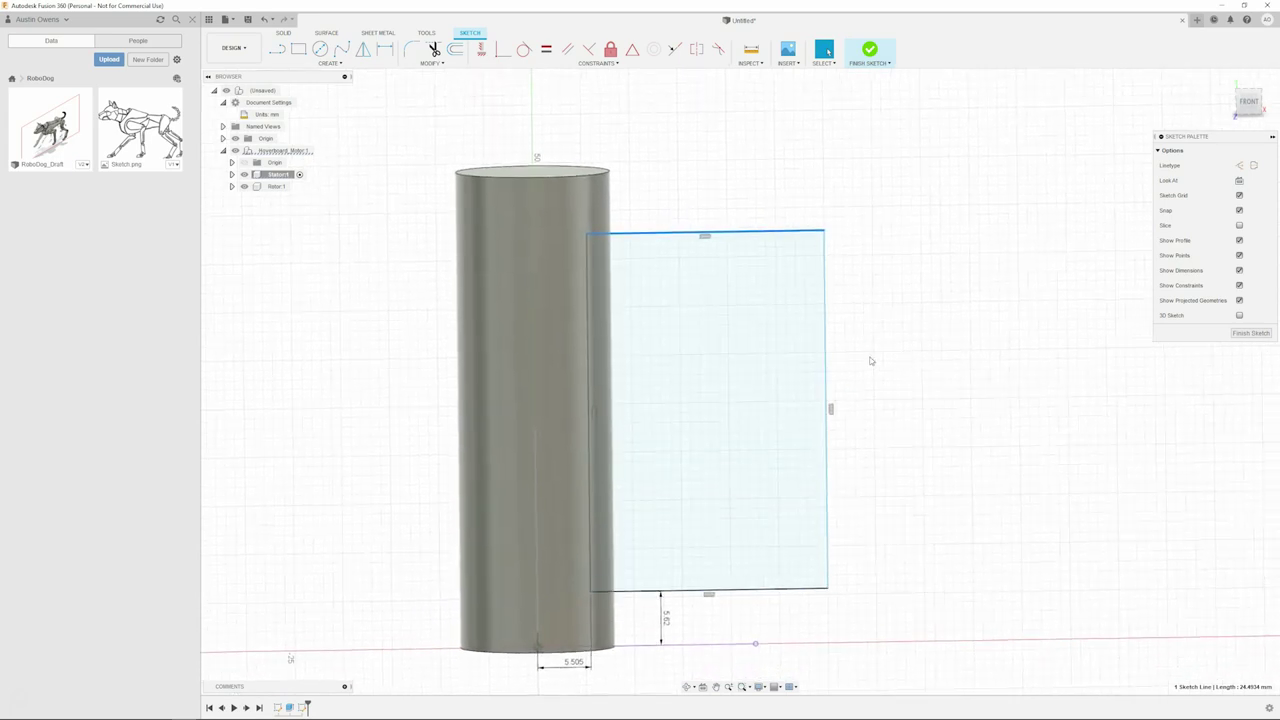
pyautogui.press('d')
pyautogui.click(829, 352)
pyautogui.press('Escape')
pyautogui.press('Escape')
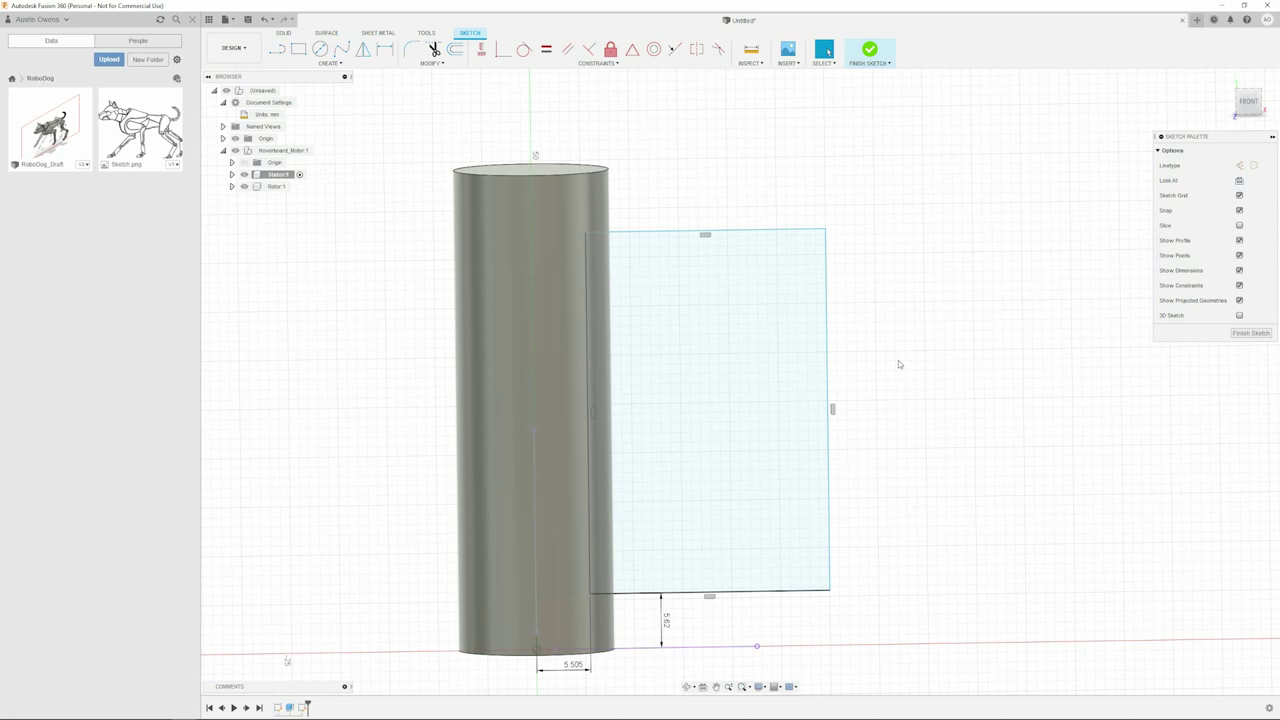
# Dimension the rectangle's height at 41.48 mm and shift its outer edge inward to a width of about 23.8 mm.
pyautogui.click(831, 365)
pyautogui.click(883, 369)
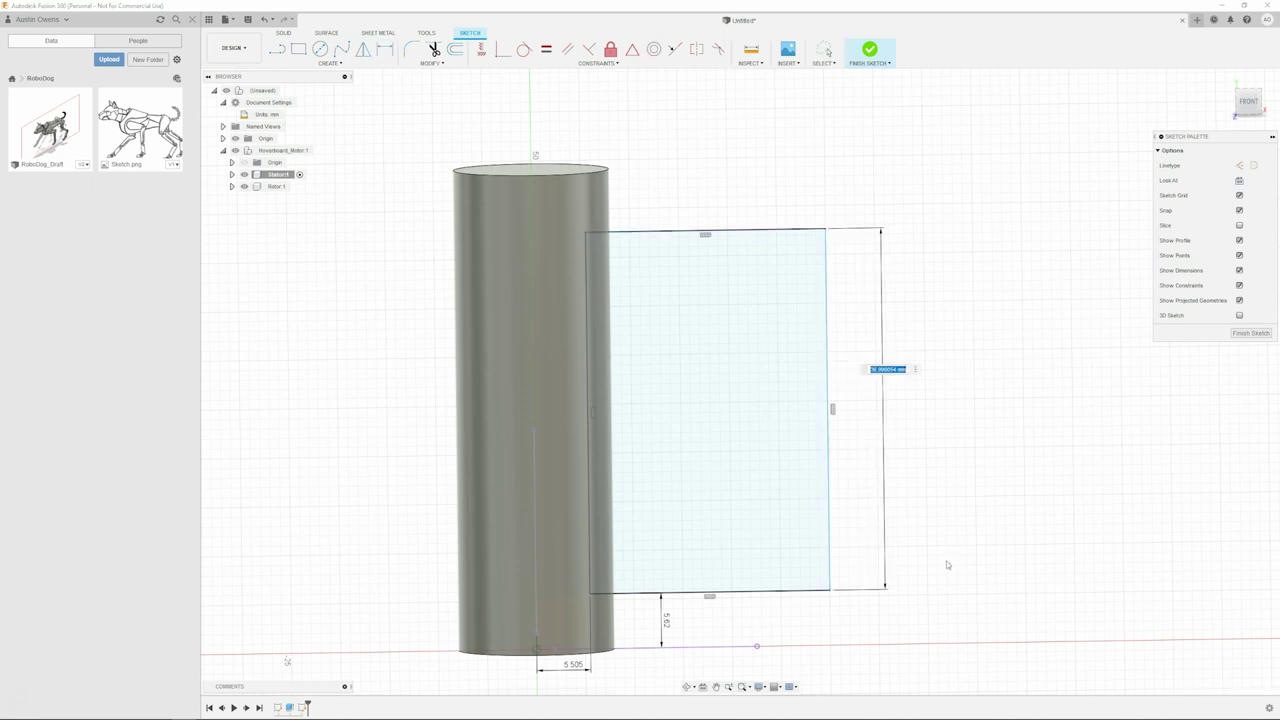
pyautogui.write('41.48')
pyautogui.press('Return')
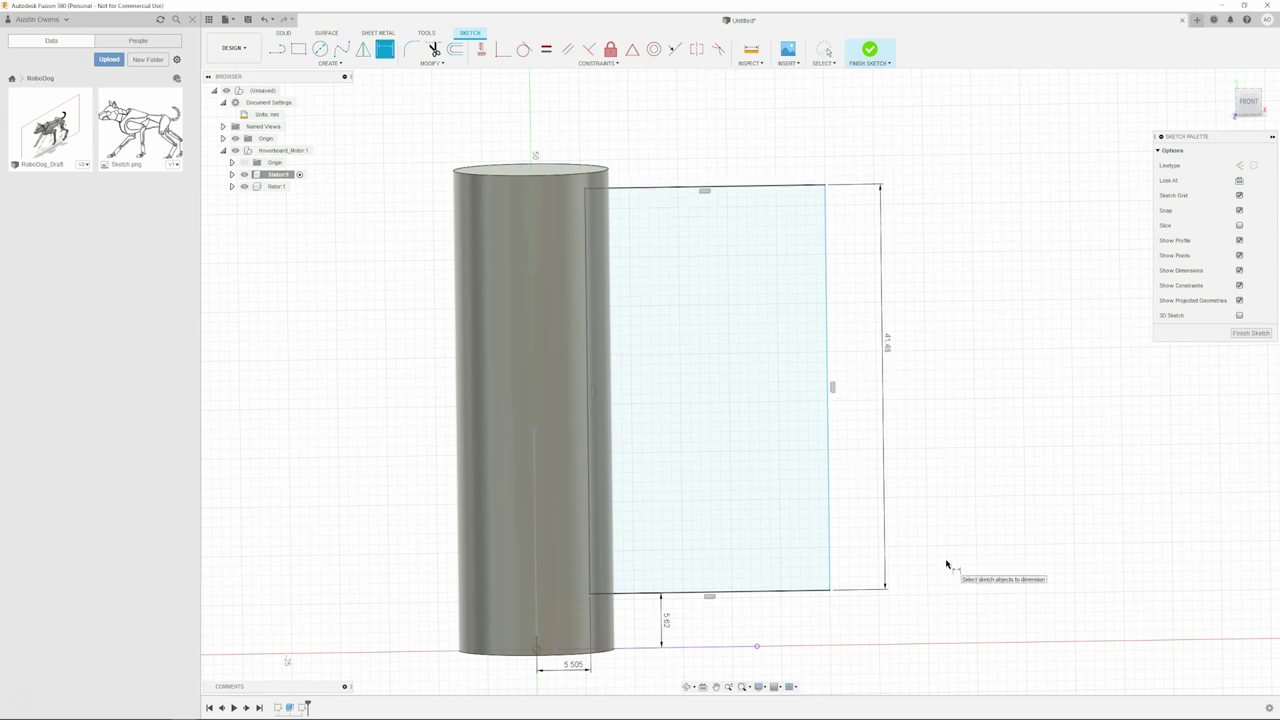
pyautogui.press('Escape')
pyautogui.moveTo(809, 196); pyautogui.dragTo(805, 207)
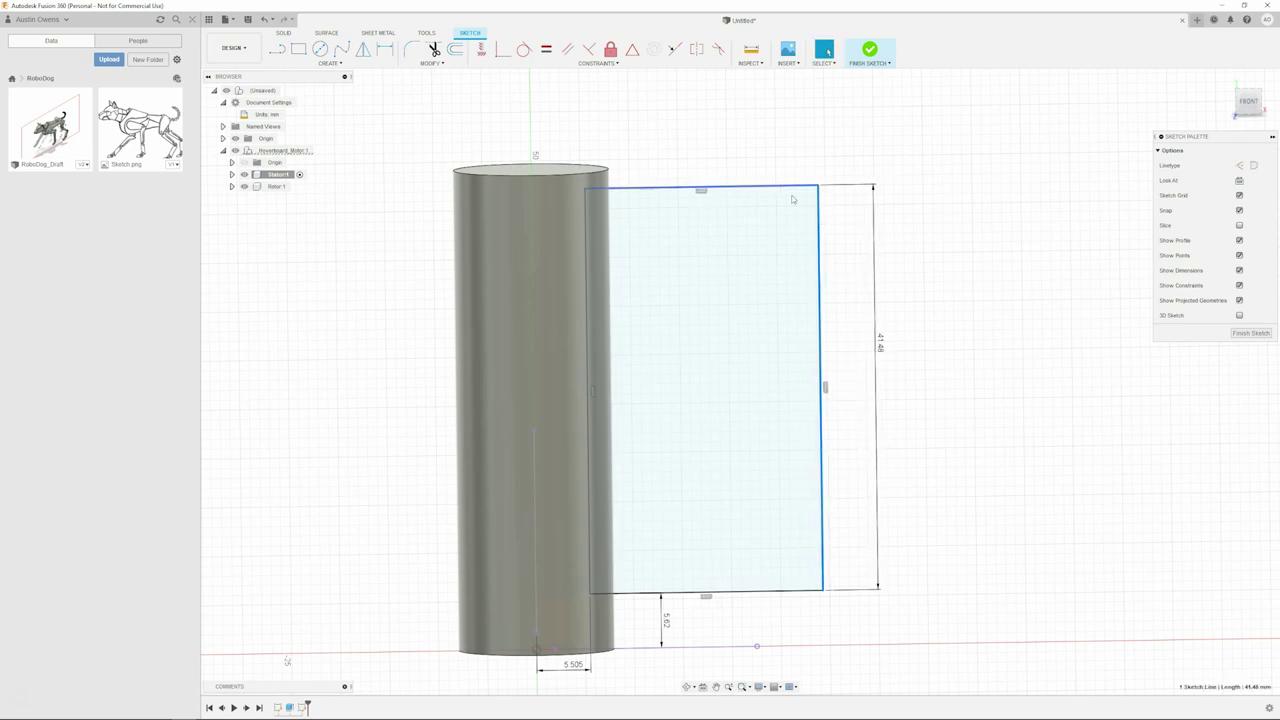
# Try fixing the rectangle's top edge in place, testing the constraint by moving the outer vertical edge.
pyautogui.rightClick(790, 188)
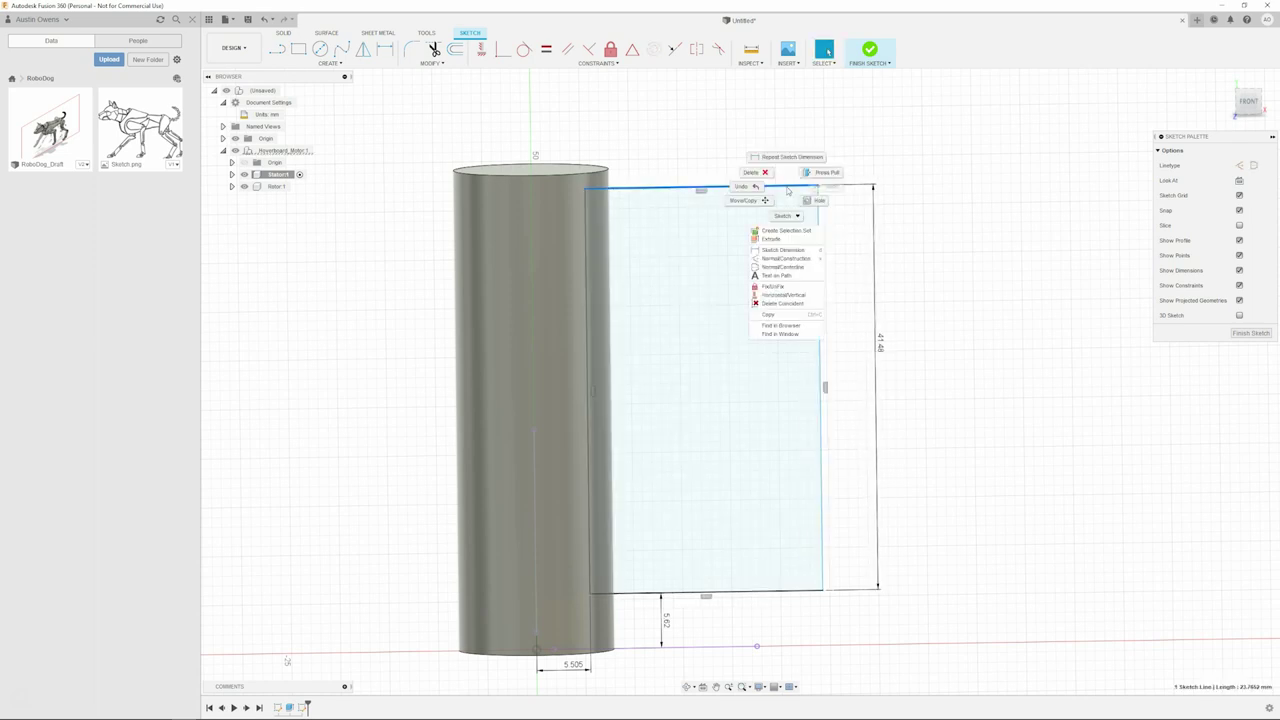
pyautogui.click(791, 287)
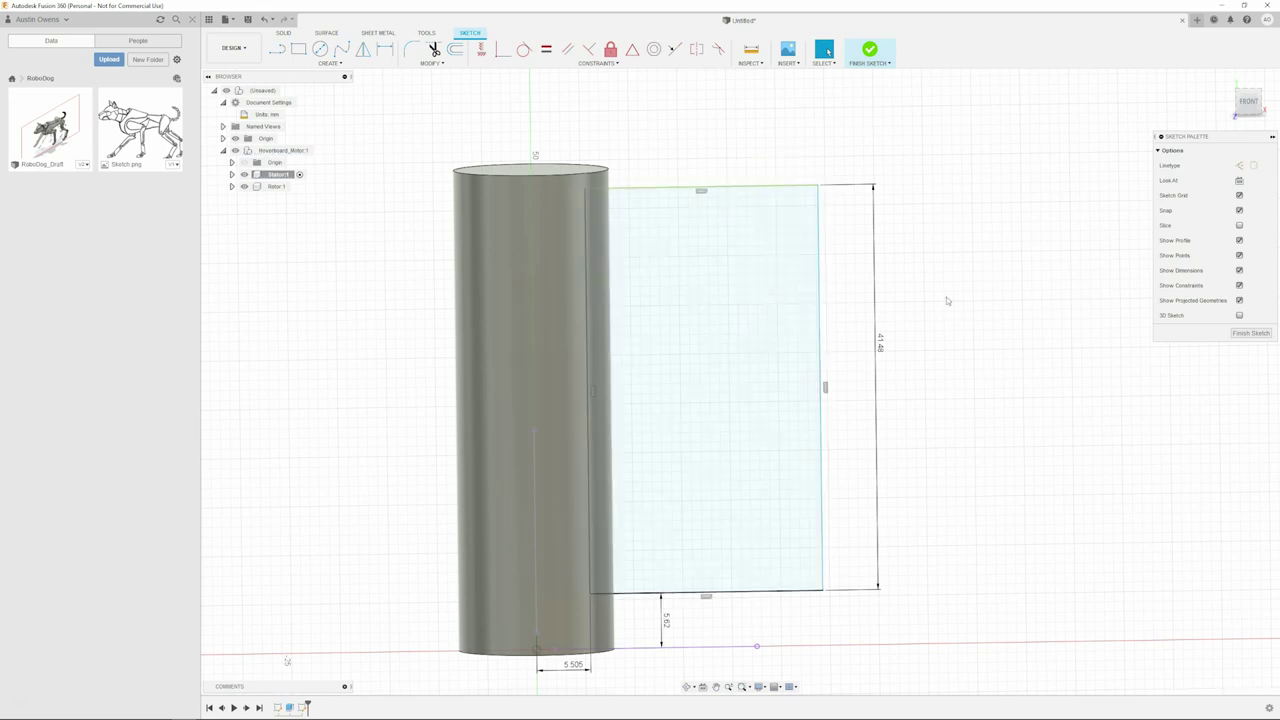
pyautogui.click(820, 340)
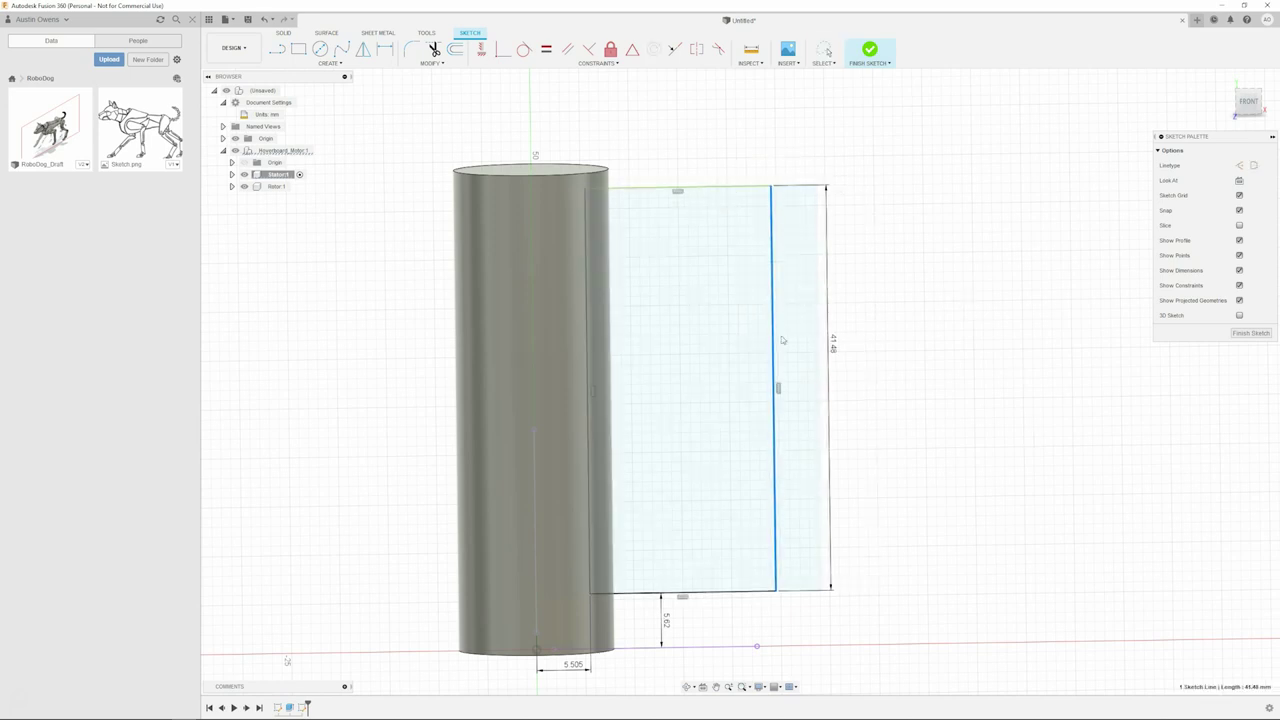
pyautogui.press('Escape')
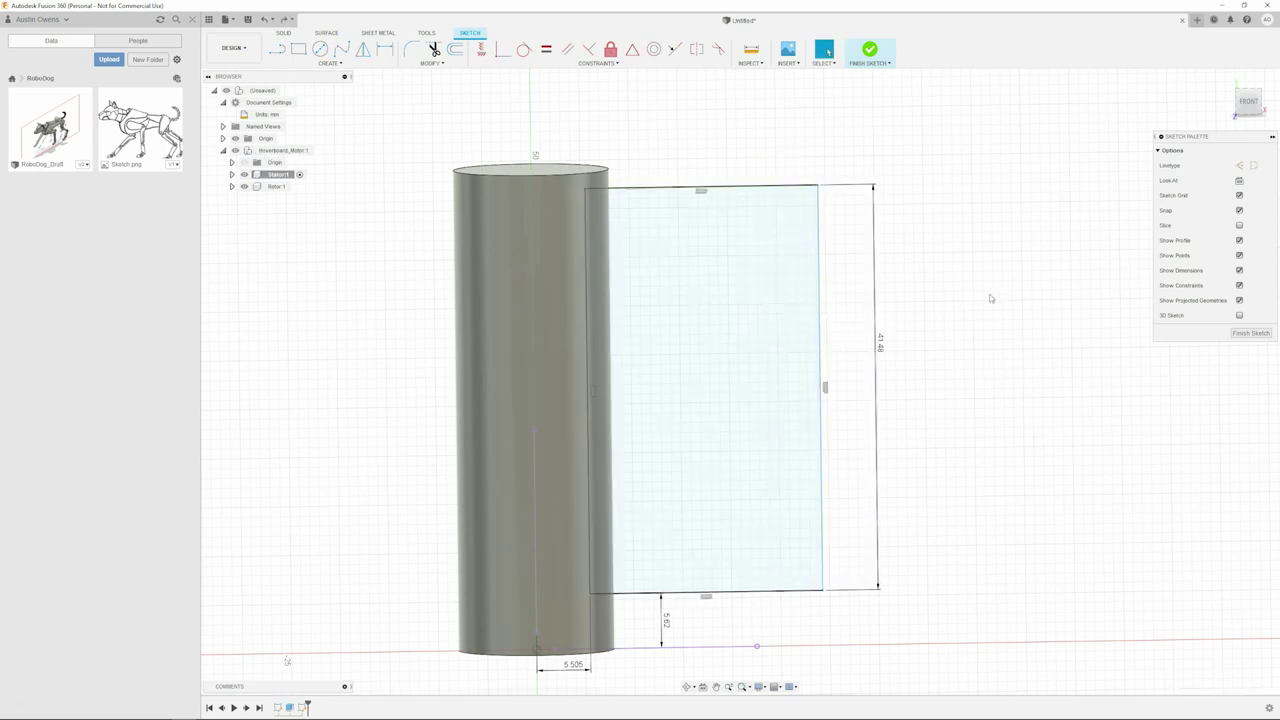
# Fix the rectangle's outer vertical edge in place.
pyautogui.click(822, 290)
pyautogui.rightClick(822, 290)
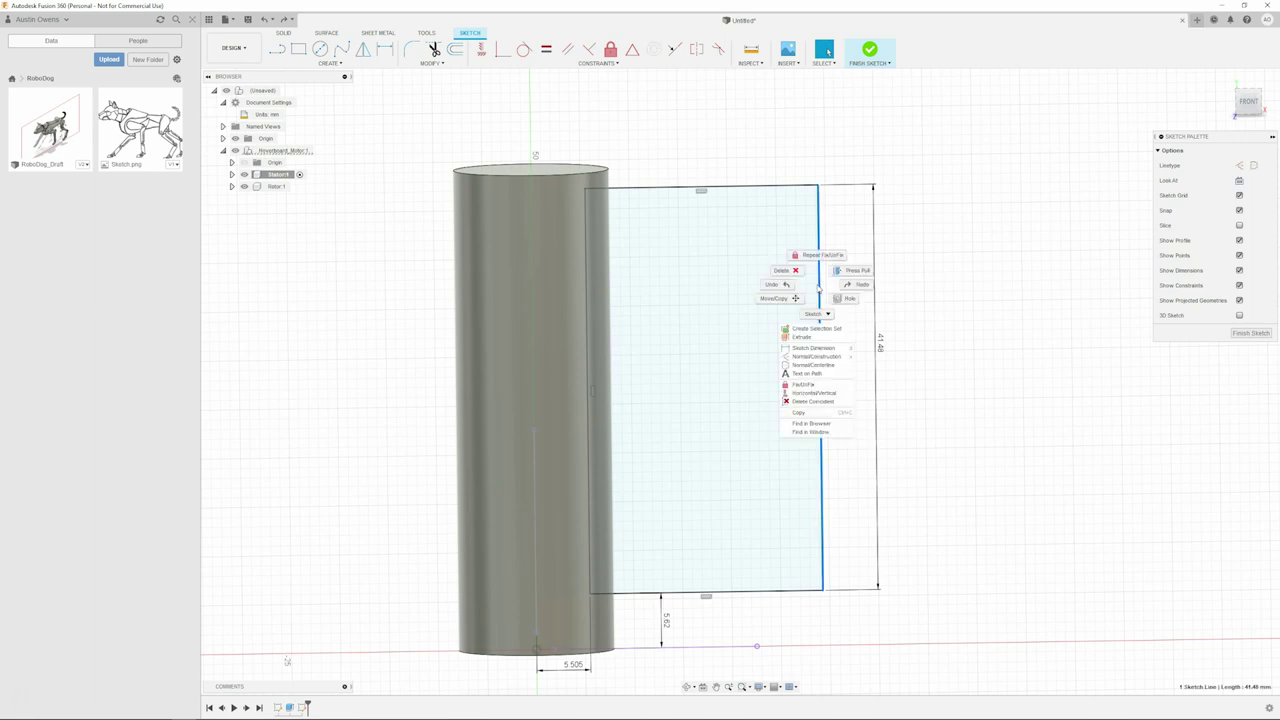
pyautogui.click(820, 386)
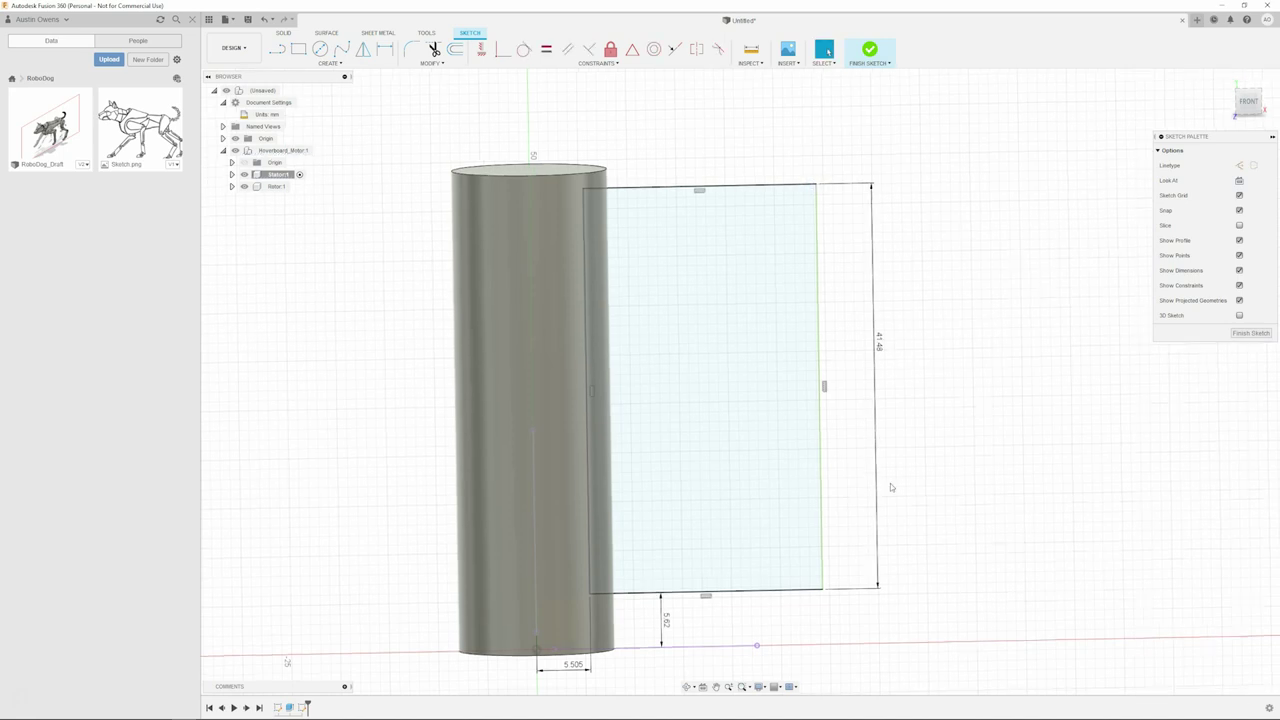
# Set up a symmetric extruded cut of the rectangle profile into the cylinder with a 3 mm distance.
pyautogui.scroll(-2, 890, 483)
pyautogui.press('e')
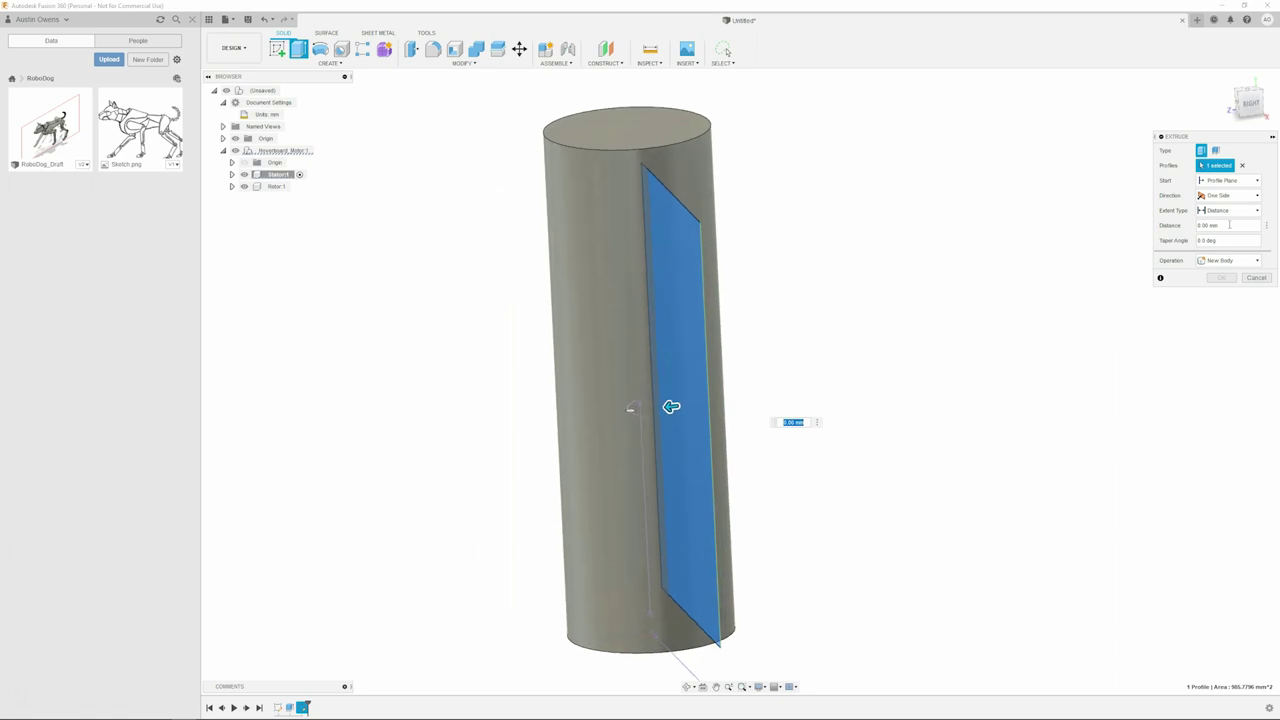
pyautogui.click(1228, 195)
pyautogui.click(1229, 231)
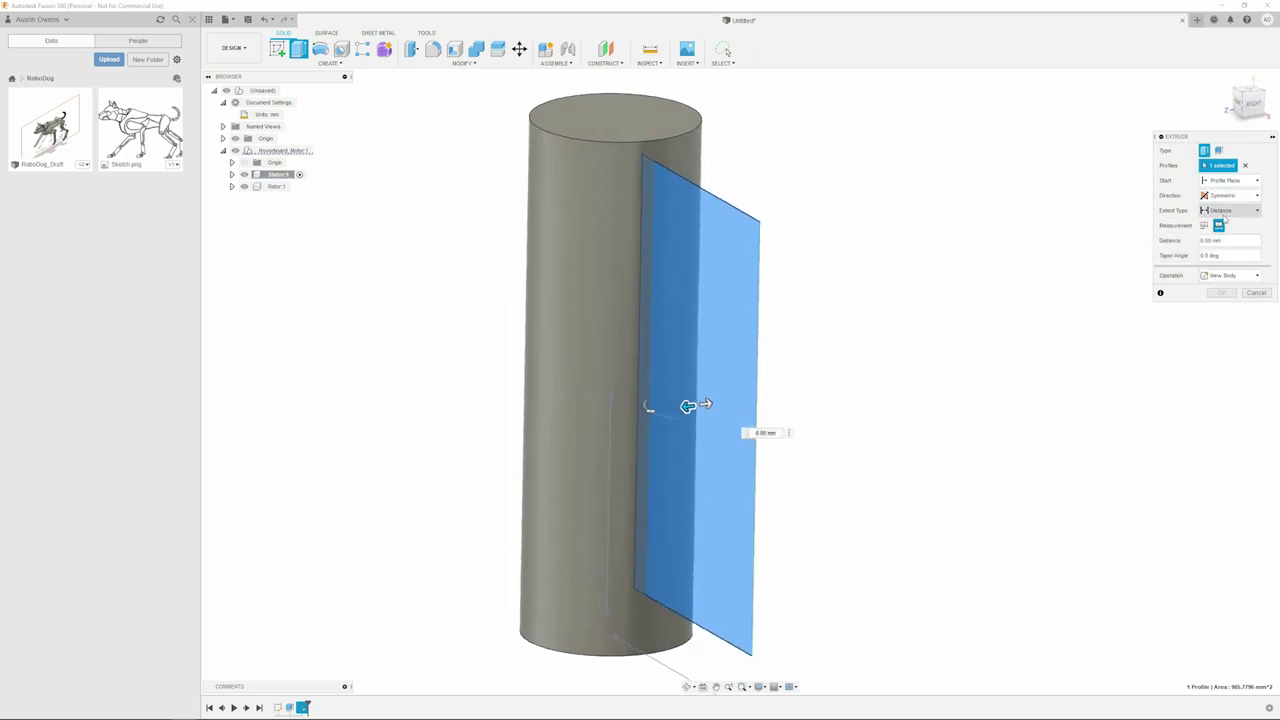
pyautogui.click(1234, 242)
pyautogui.write('3')
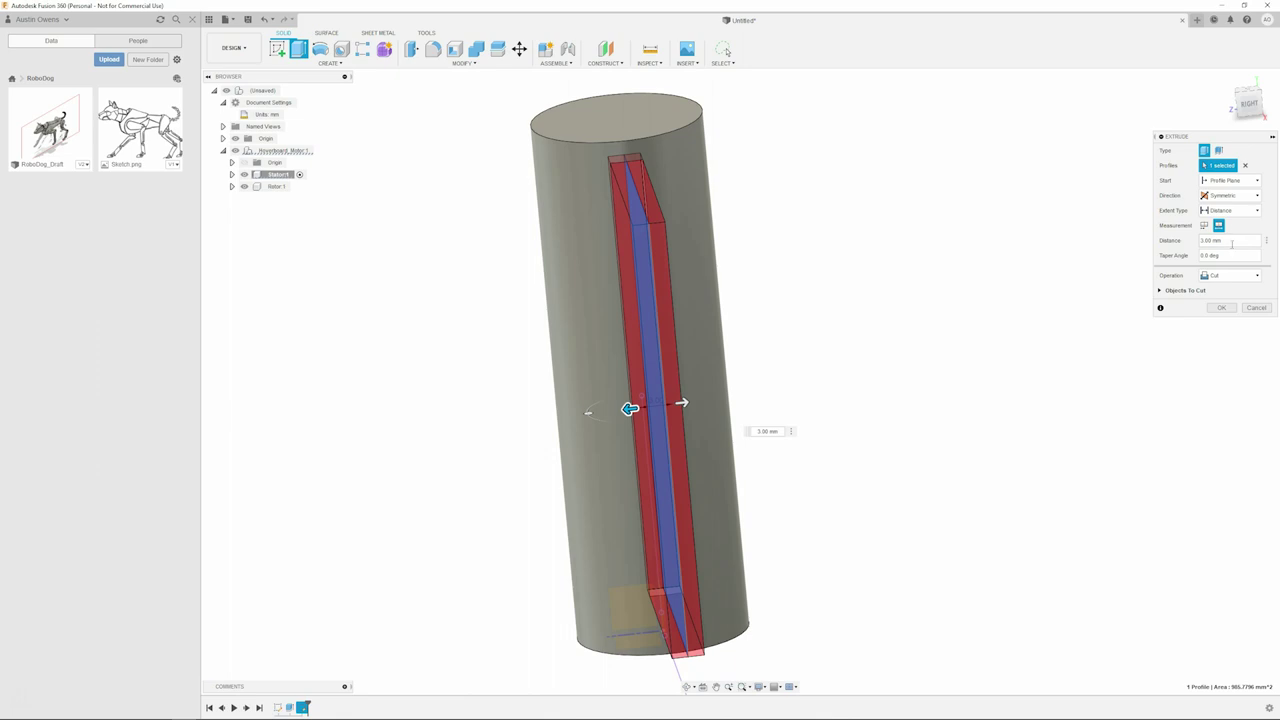
# Try the All extent for the symmetric cut, and return the extent type to Distance.
pyautogui.click(1253, 212)
pyautogui.click(1230, 236)
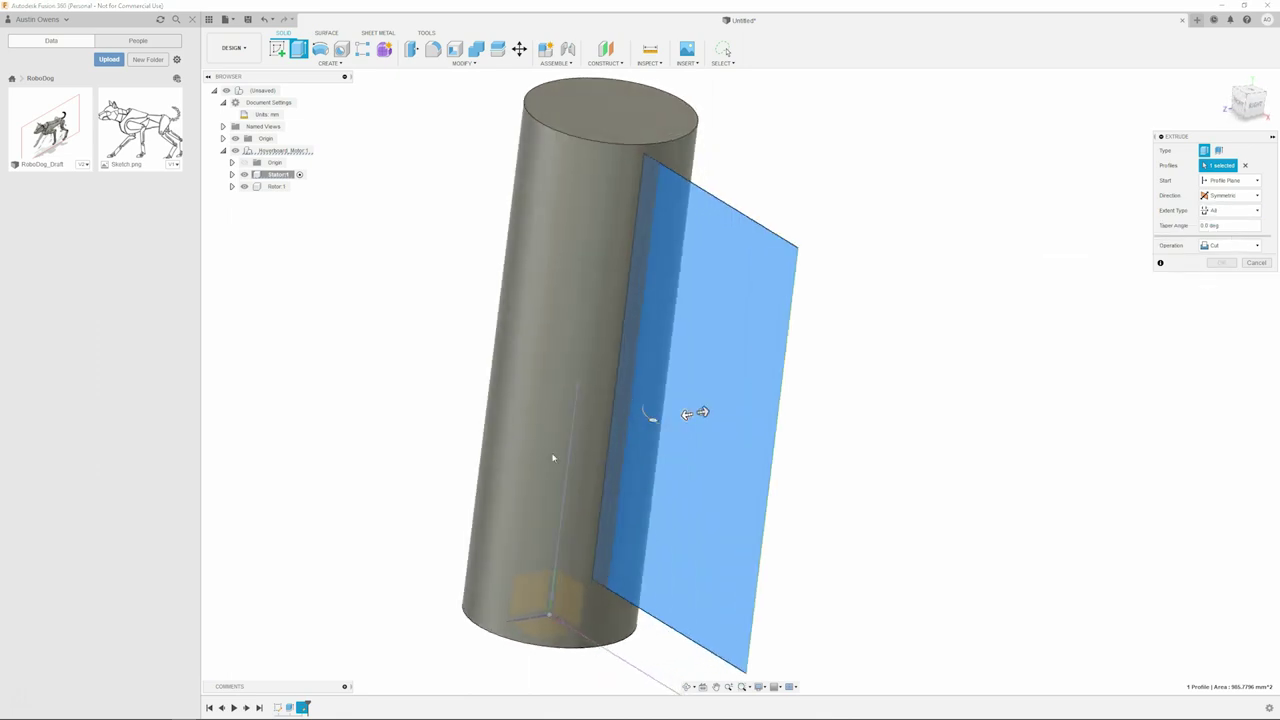
pyautogui.click(1253, 211)
pyautogui.click(1230, 224)
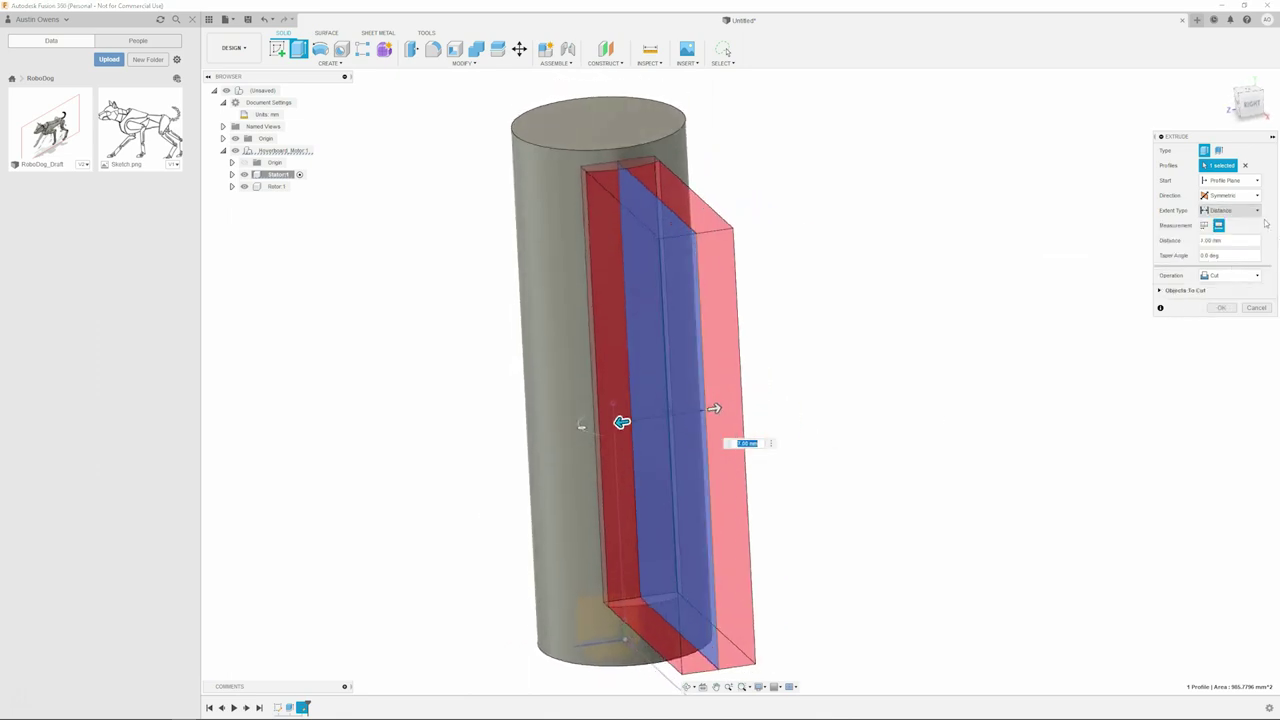
# Set the symmetric cut's distance to 7 mm and complete it to form a flat on the shaft's side.
pyautogui.write('7')
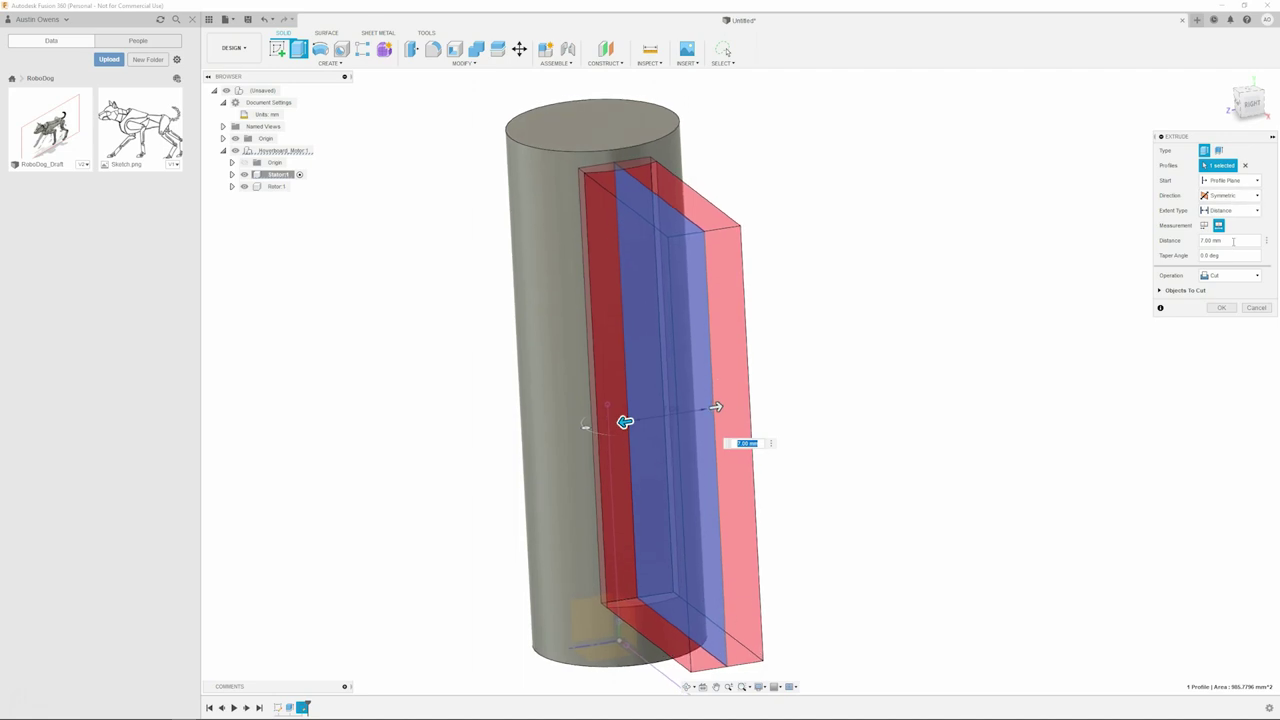
pyautogui.click(1231, 240)
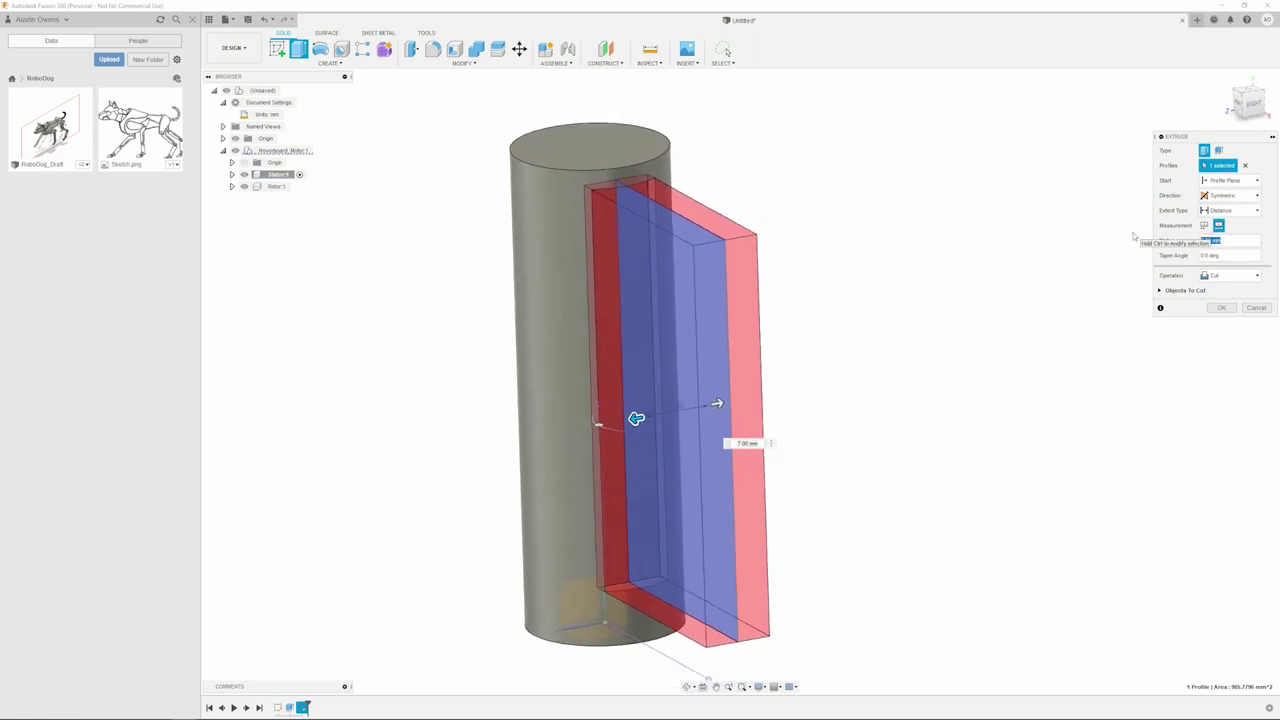
pyautogui.press('Return')
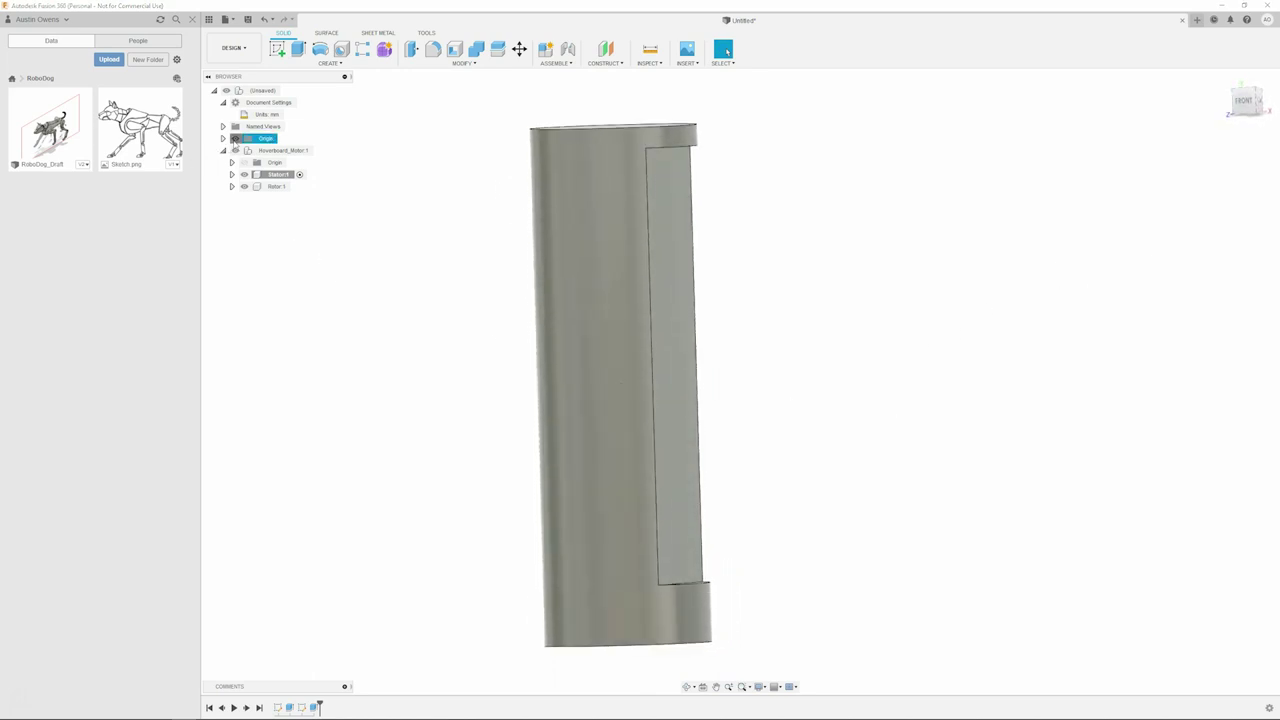
# Activate the Rotor component and sketch a circle centred on the origin, on the horizontal origin plane at the shaft's base.
pyautogui.scroll(-3, 328, 335)
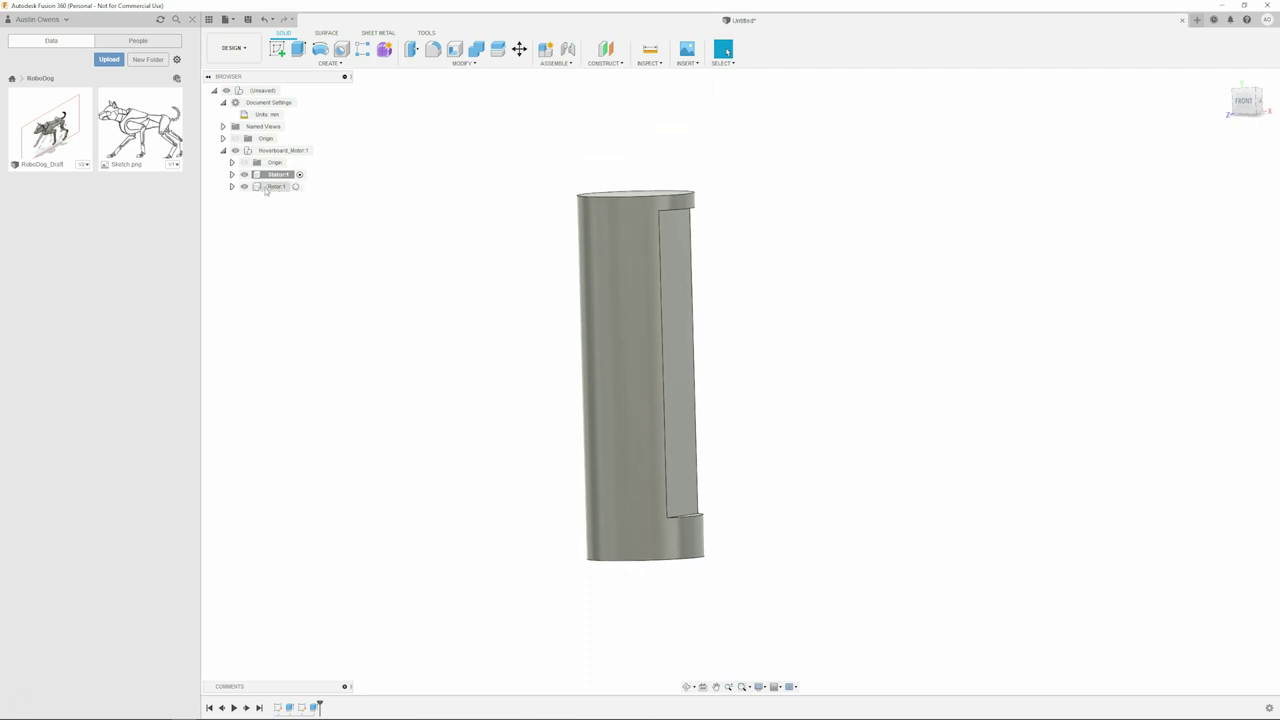
pyautogui.click(296, 186)
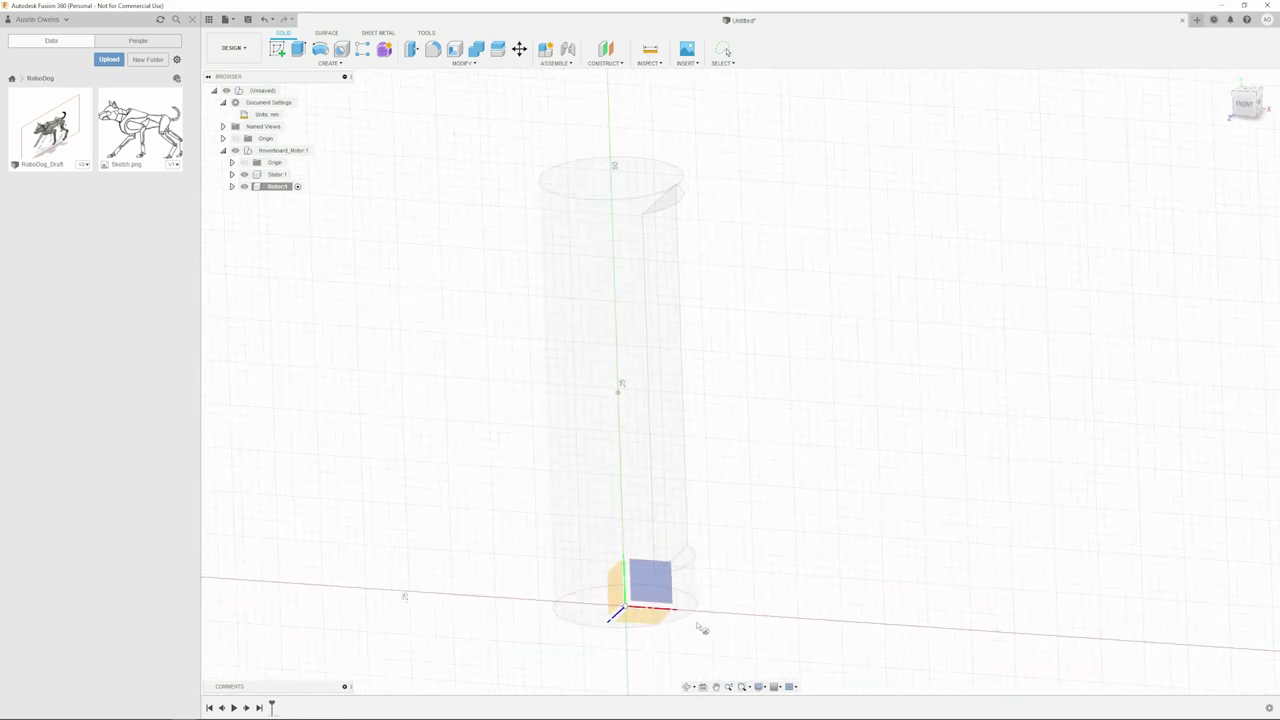
pyautogui.click(696, 540)
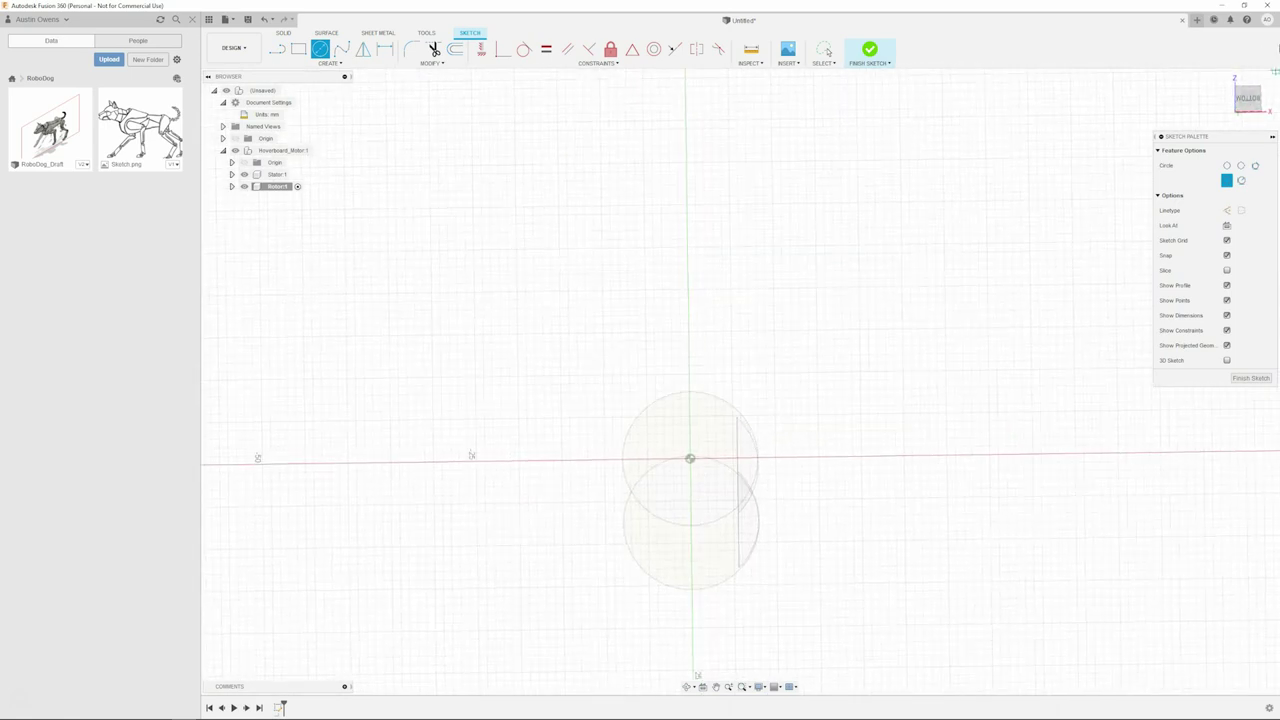
pyautogui.click(1250, 98)
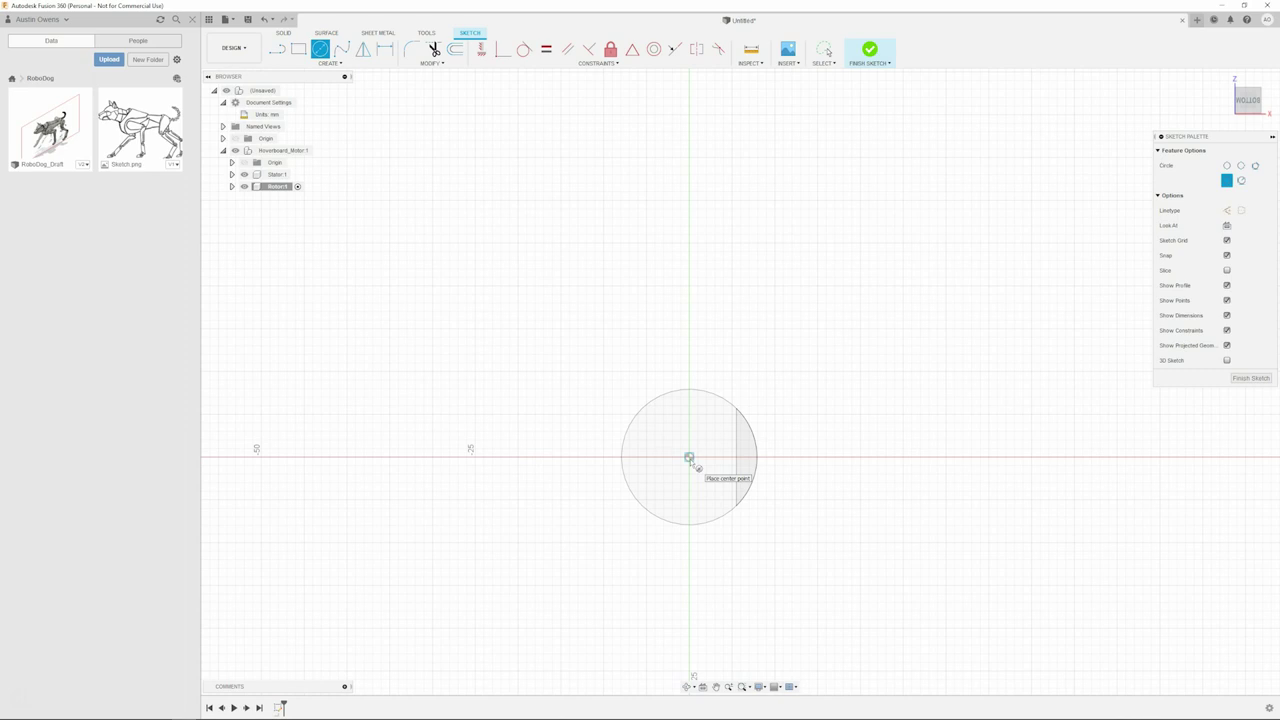
pyautogui.click(689, 457)
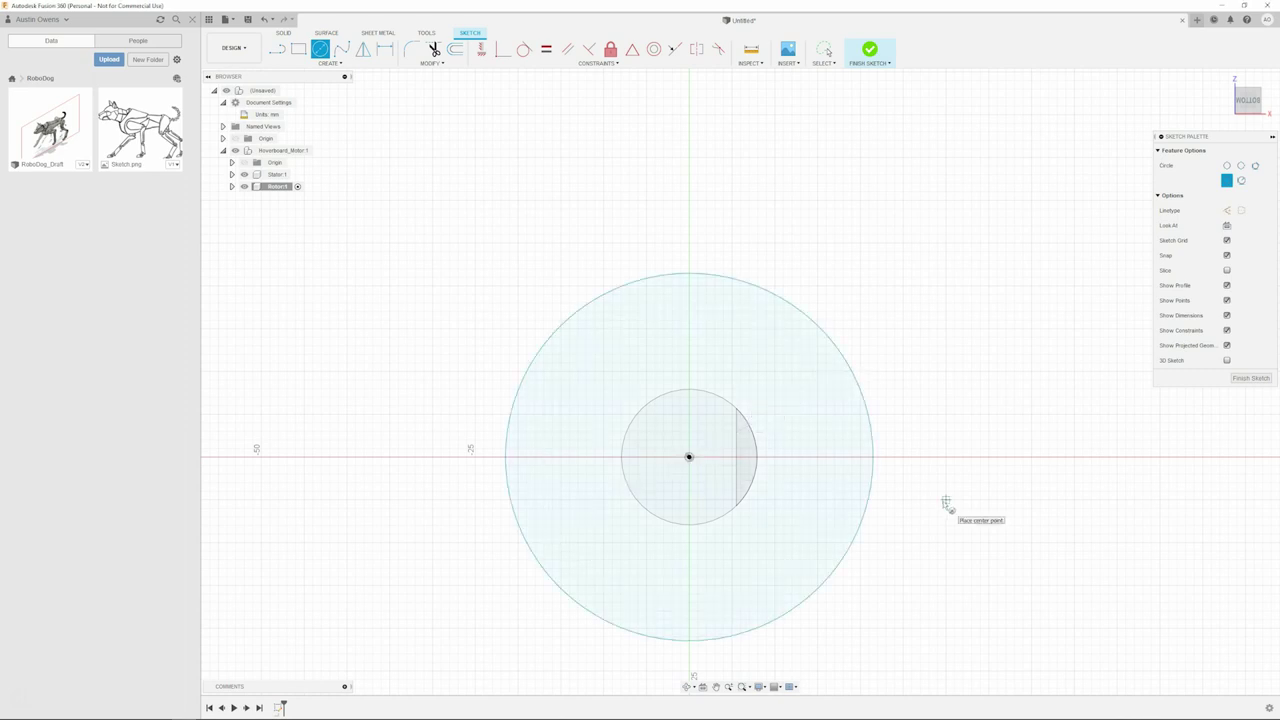
# Set the circle's diameter to 33.18 mm and finish the sketch.
pyautogui.press('d')
pyautogui.click(871, 437)
pyautogui.click(939, 419)
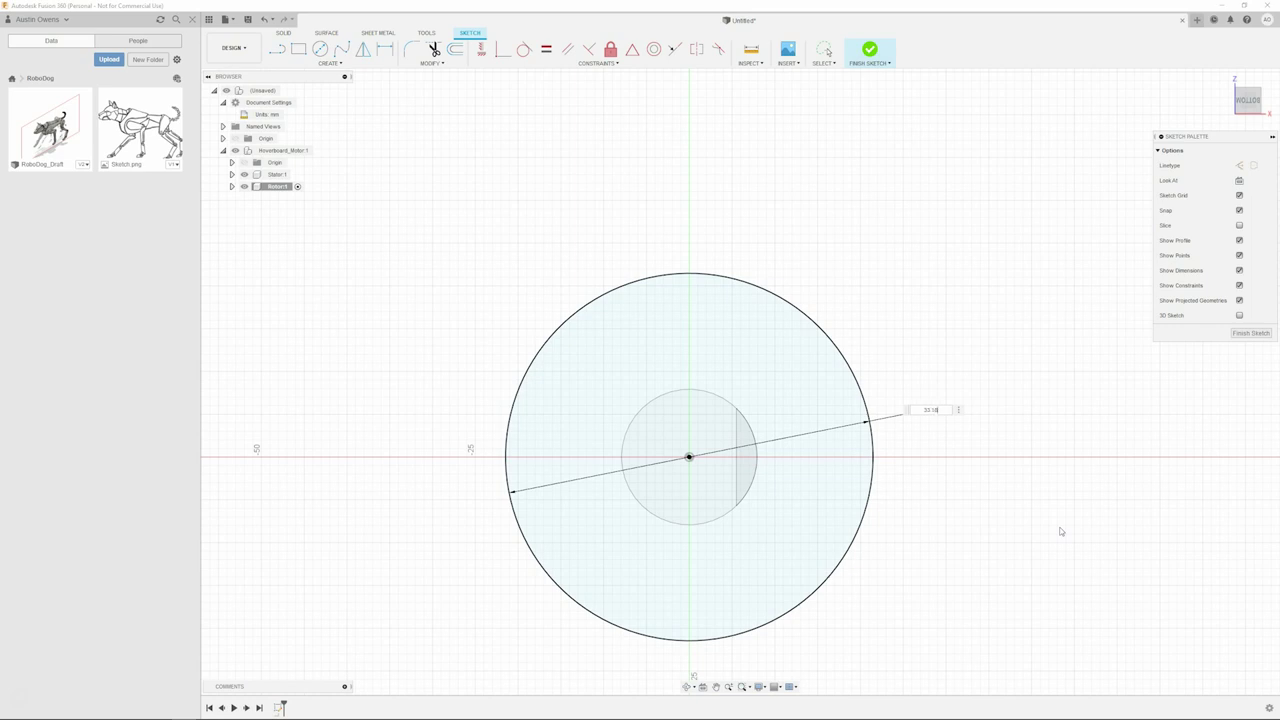
pyautogui.press('Return')
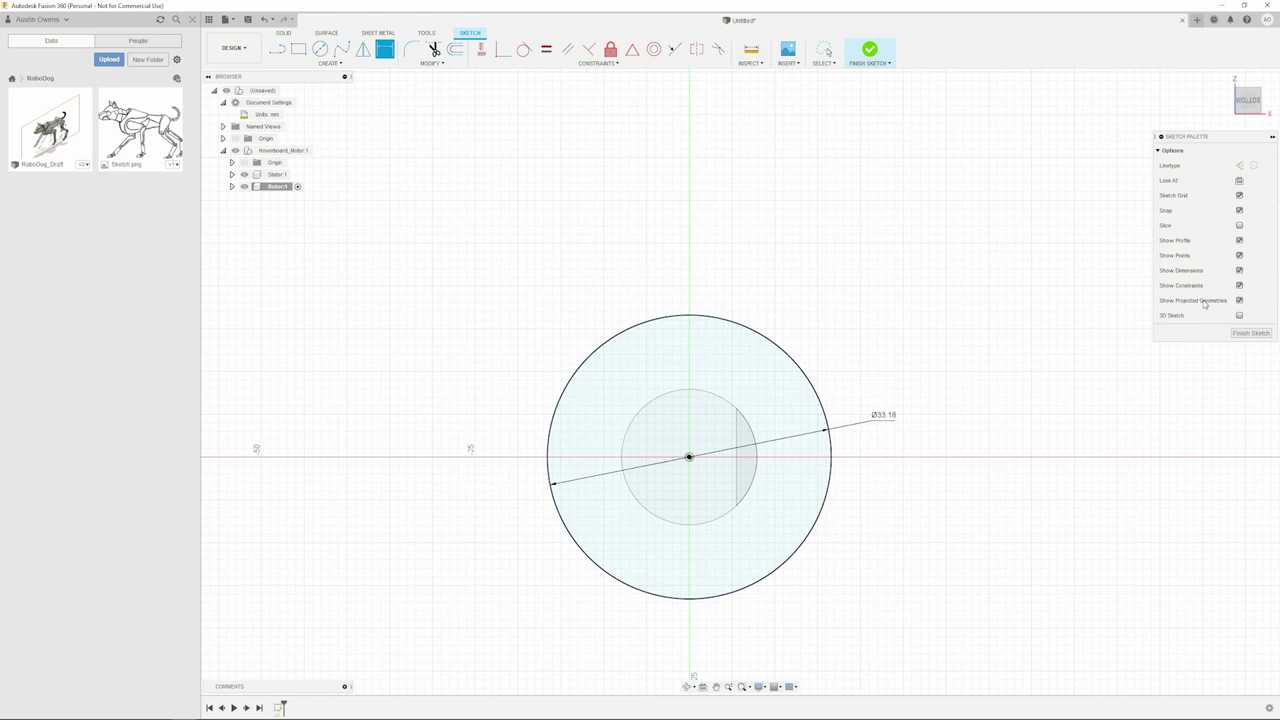
pyautogui.click(1247, 333)
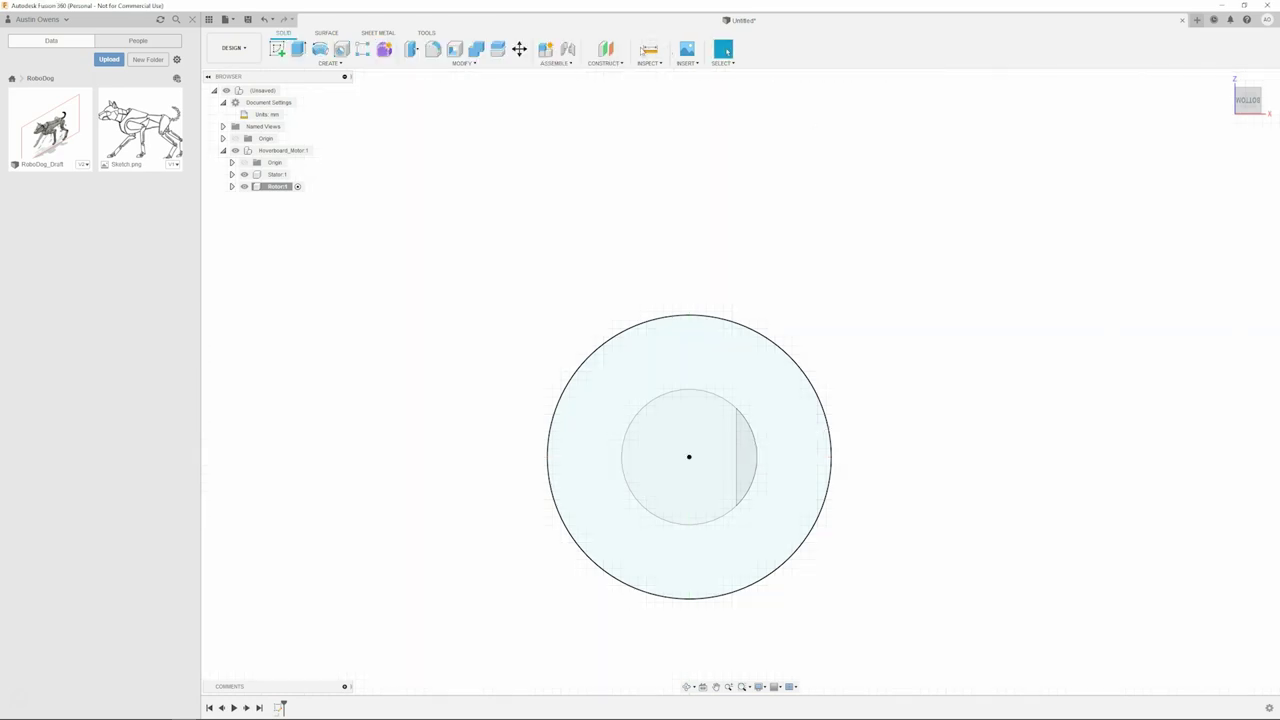
# Construct an offset plane at -4.79 mm from the circle profile, on the side away from the shaft.
pyautogui.click(605, 48)
pyautogui.keyDown('shift'); pyautogui.moveTo(688, 177); pyautogui.dragTo(815, 600, button='middle'); pyautogui.keyUp('shift')
pyautogui.click(815, 600)
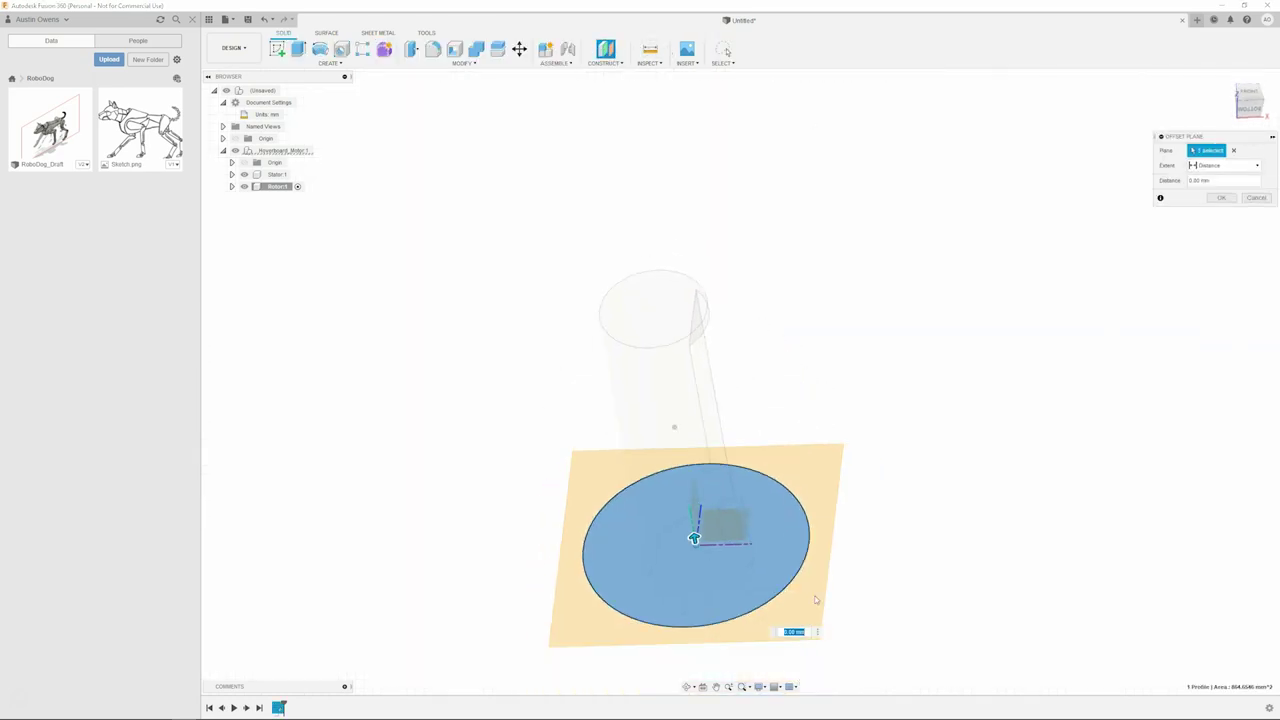
pyautogui.scroll(-3, 680, 453)
pyautogui.moveTo(675, 467); pyautogui.dragTo(862, 587)
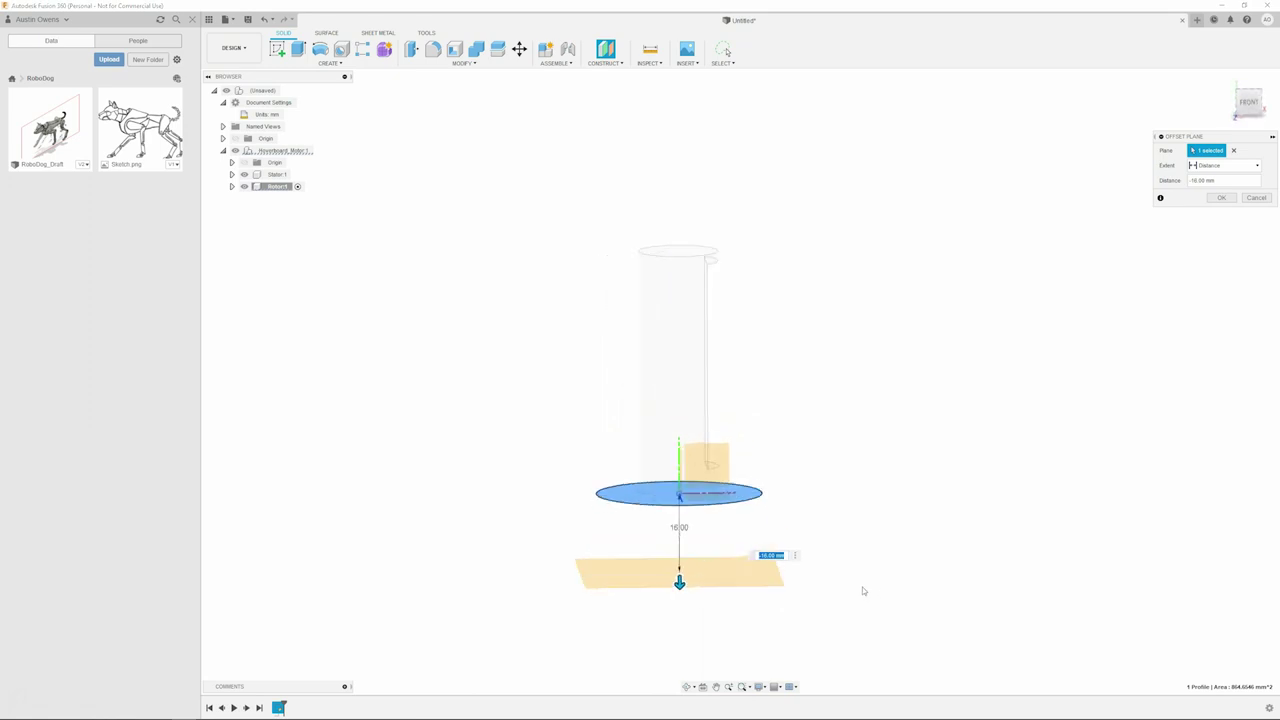
pyautogui.write('-4')
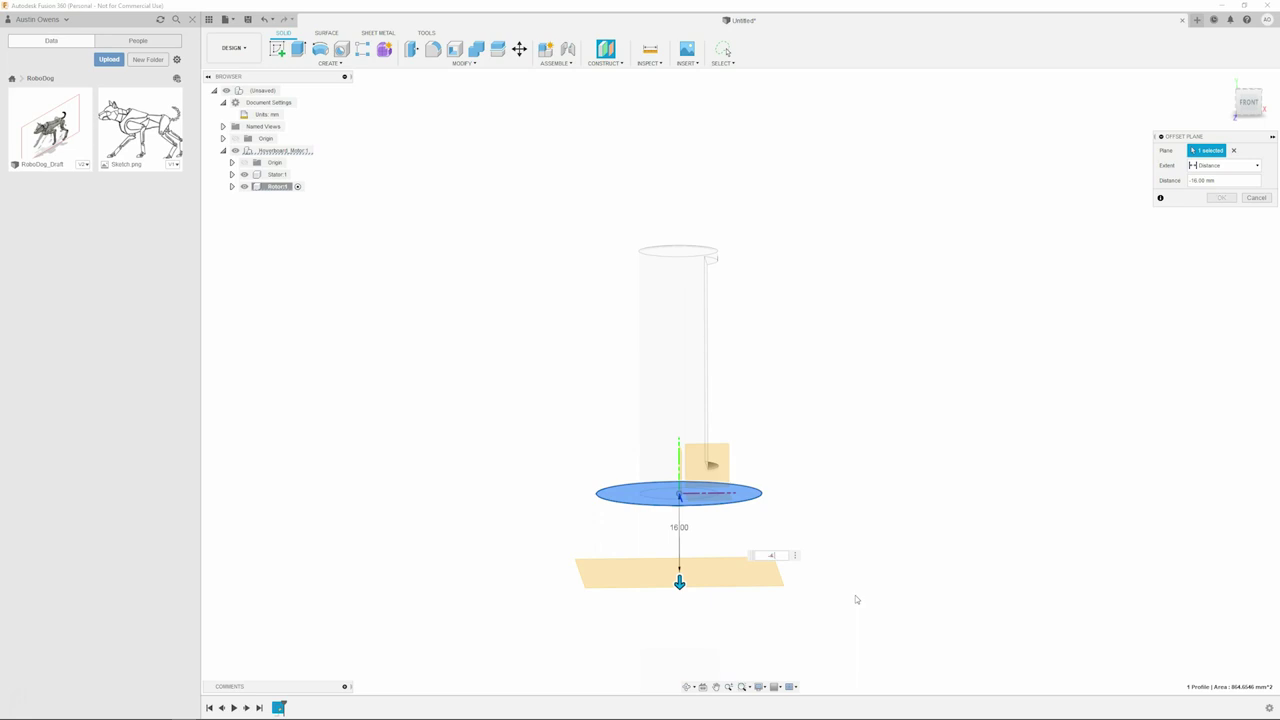
pyautogui.write('.75')
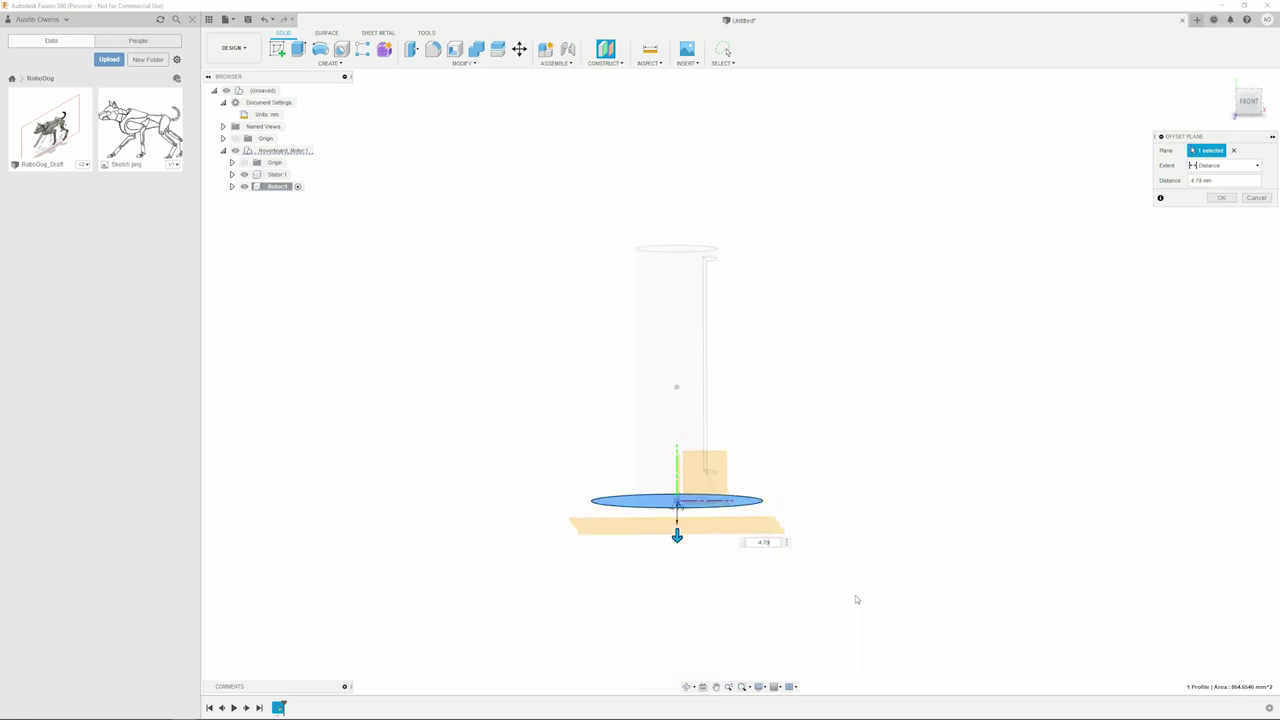
pyautogui.press('Return')
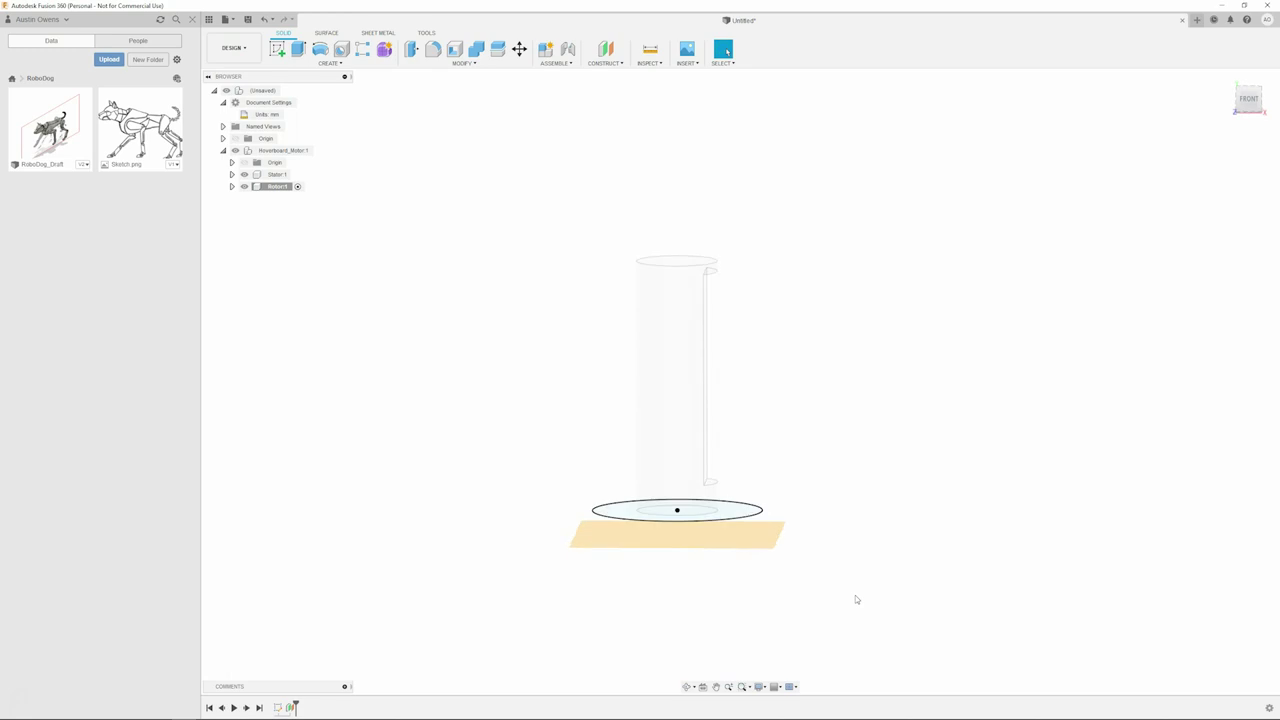
# On the offset plane, sketch a circle centred on the origin and set its diameter to 48.42 mm.
pyautogui.keyDown('shift'); pyautogui.moveTo(855, 595); pyautogui.dragTo(761, 591, button='middle'); pyautogui.keyUp('shift')
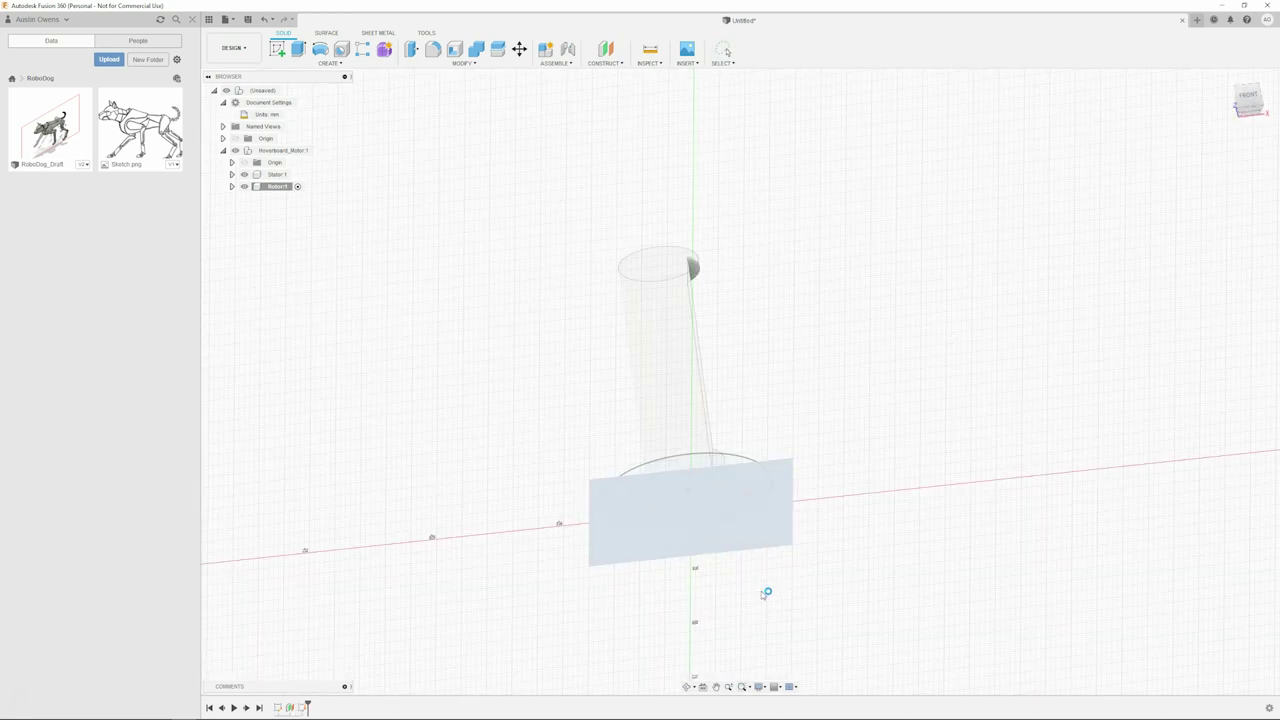
pyautogui.press('c')
pyautogui.click(662, 332)
pyautogui.click(796, 292)
pyautogui.press('d')
pyautogui.click(805, 318)
pyautogui.click(890, 281)
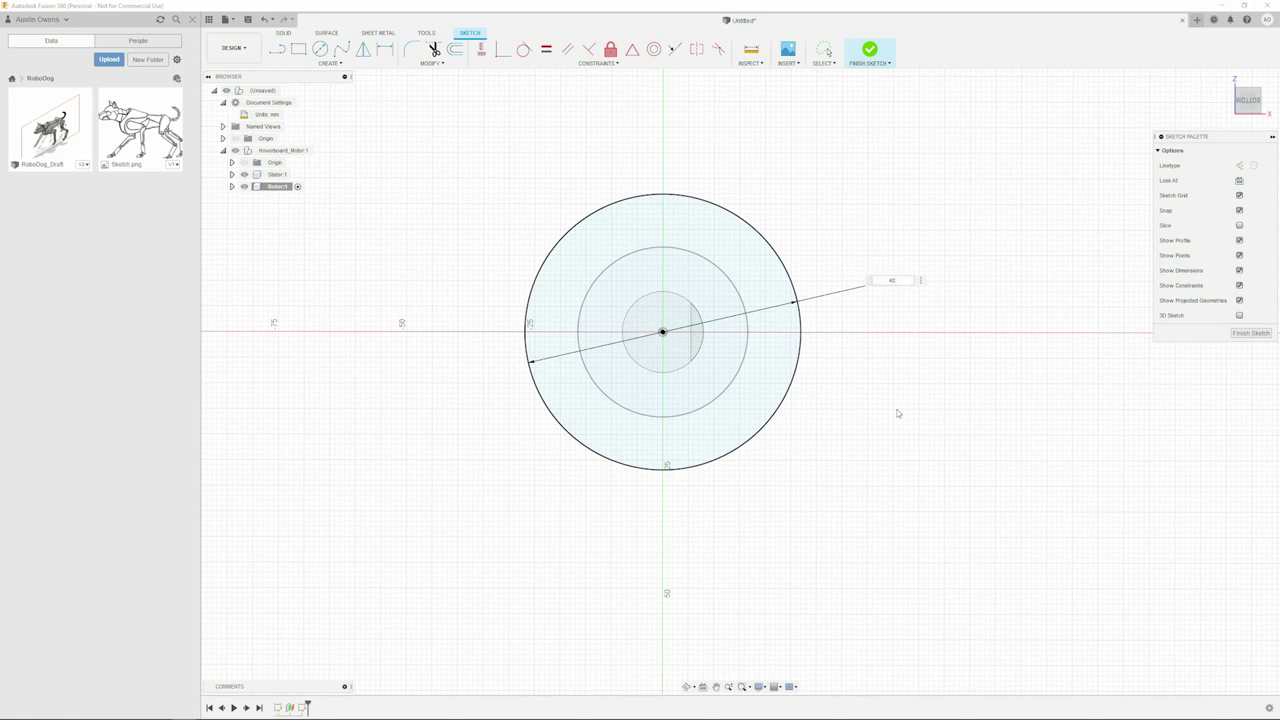
pyautogui.press('Return')
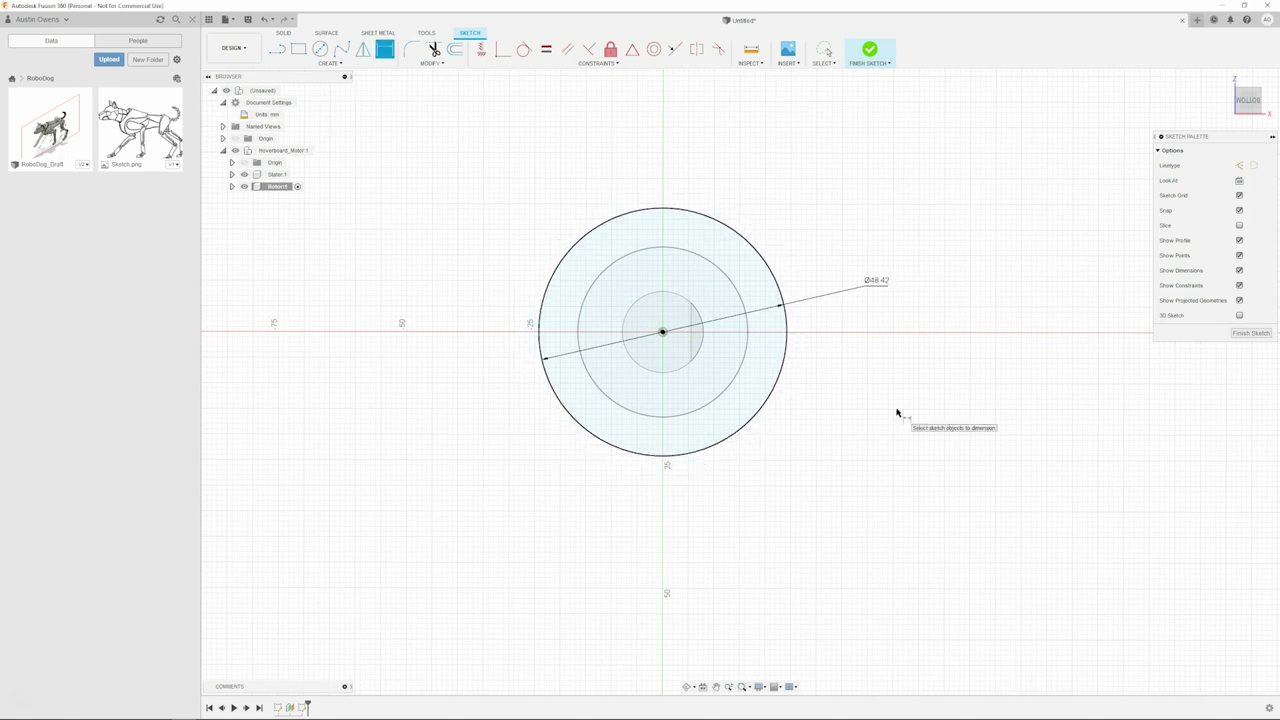
# Finish the sketch and loft between the smaller and larger circles as a new body.
pyautogui.moveTo(857, 420)
pyautogui.keyDown('shift'); pyautogui.mouseDown(button='middle')
pyautogui.moveTo(868, 402)
pyautogui.moveTo(920, 391)
pyautogui.moveTo(877, 367)
pyautogui.mouseUp(button='middle'); pyautogui.keyUp('shift')
pyautogui.press('Escape')
pyautogui.write('slo')
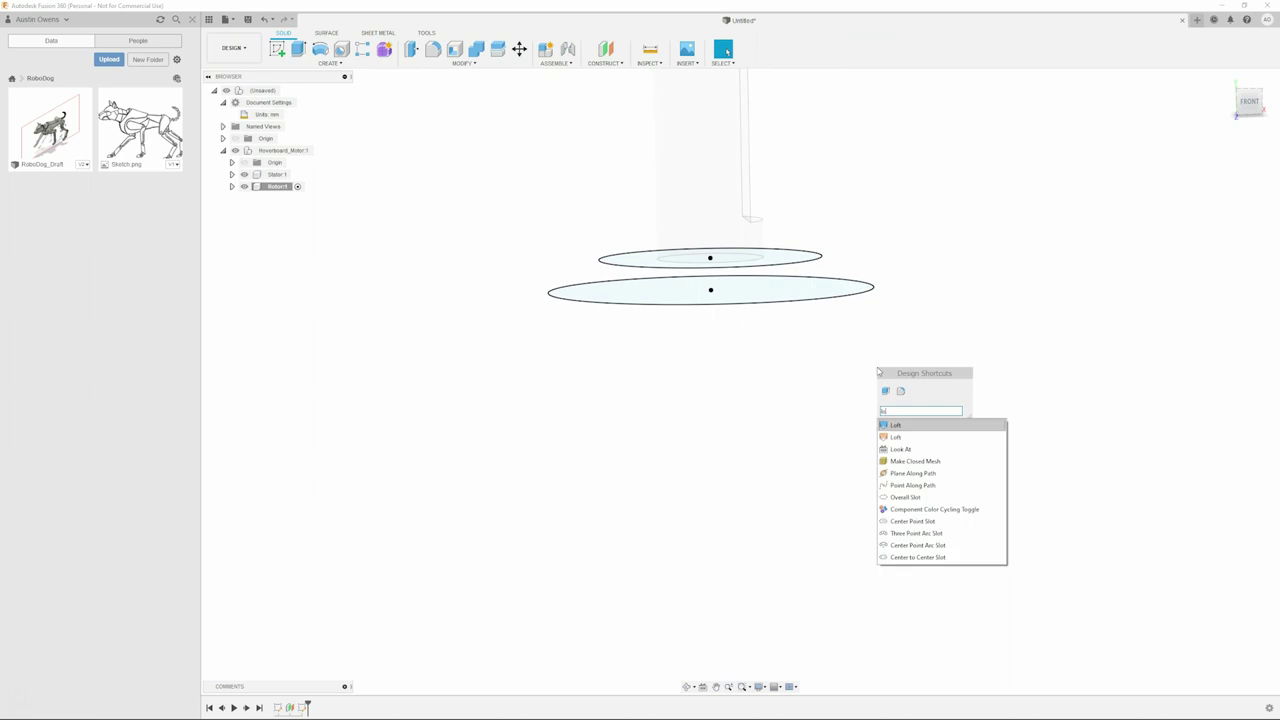
pyautogui.press('Return')
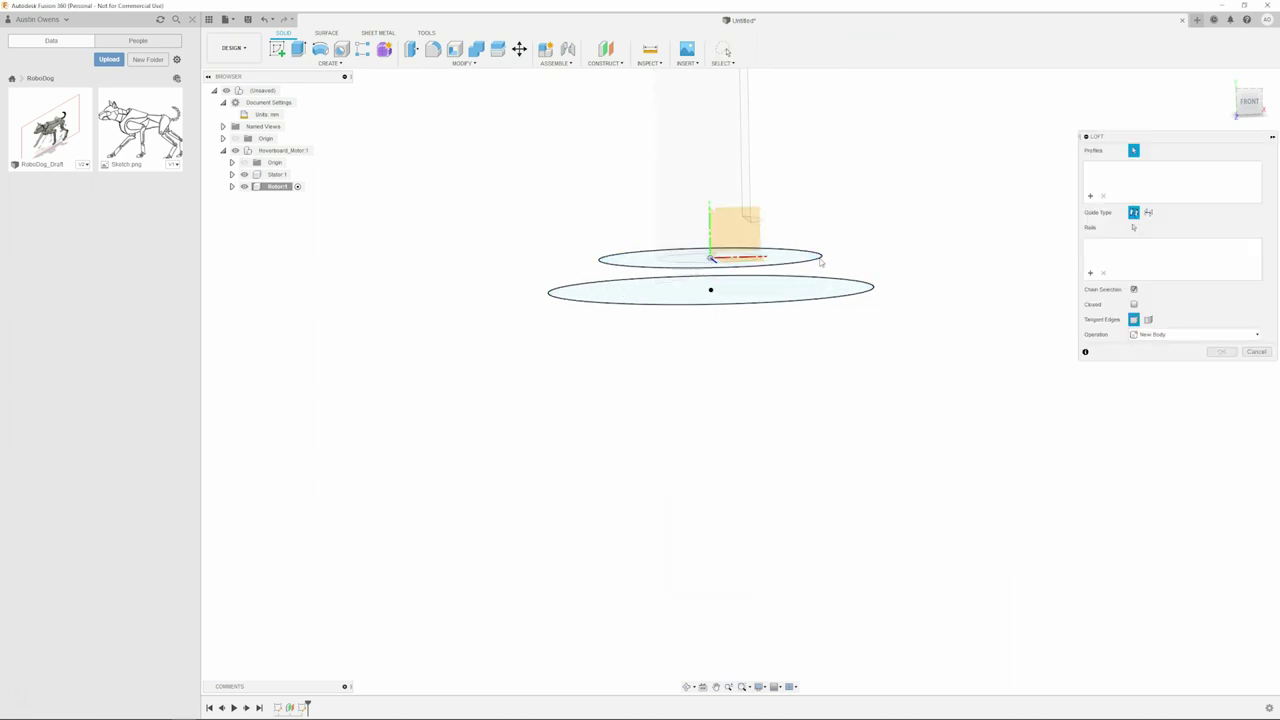
pyautogui.click(823, 260)
pyautogui.click(871, 289)
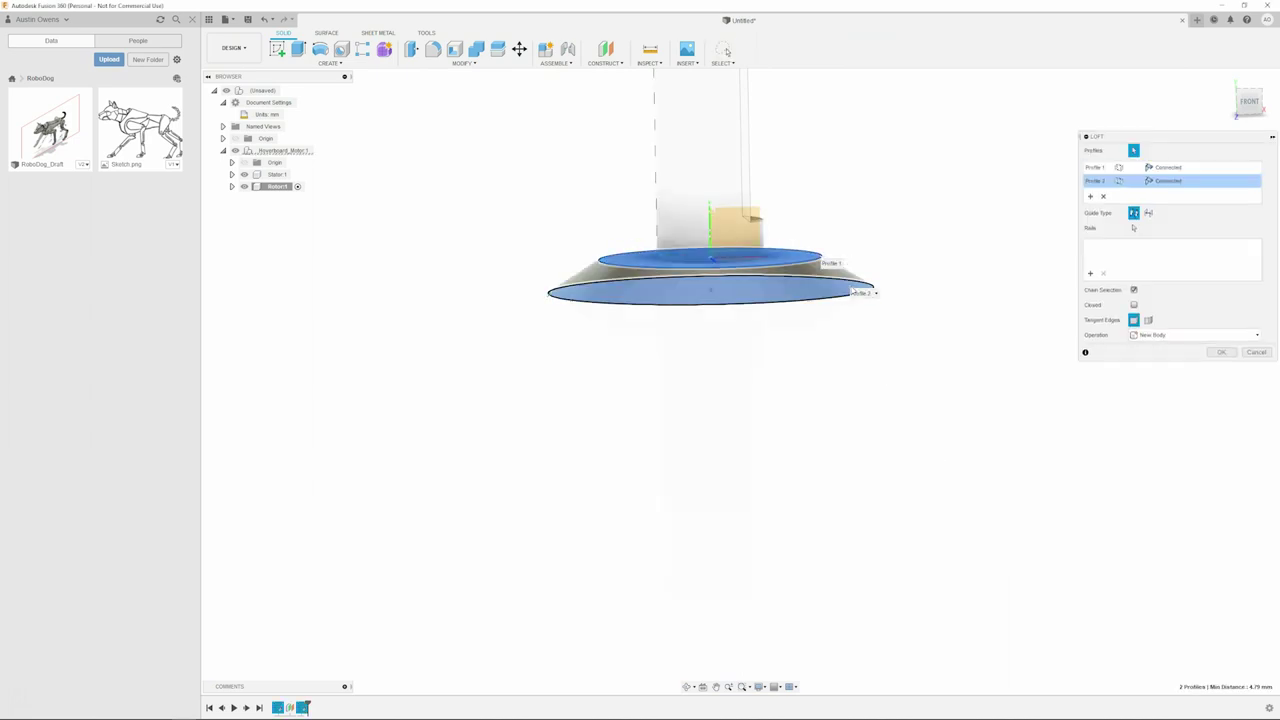
pyautogui.keyDown('shift'); pyautogui.moveTo(914, 319); pyautogui.dragTo(834, 366, button='middle'); pyautogui.keyUp('shift')
pyautogui.click(1221, 352)
# Start a sketch on the loft's larger flat face and draw a bigger circle centred on the origin around it.
pyautogui.click(828, 372)
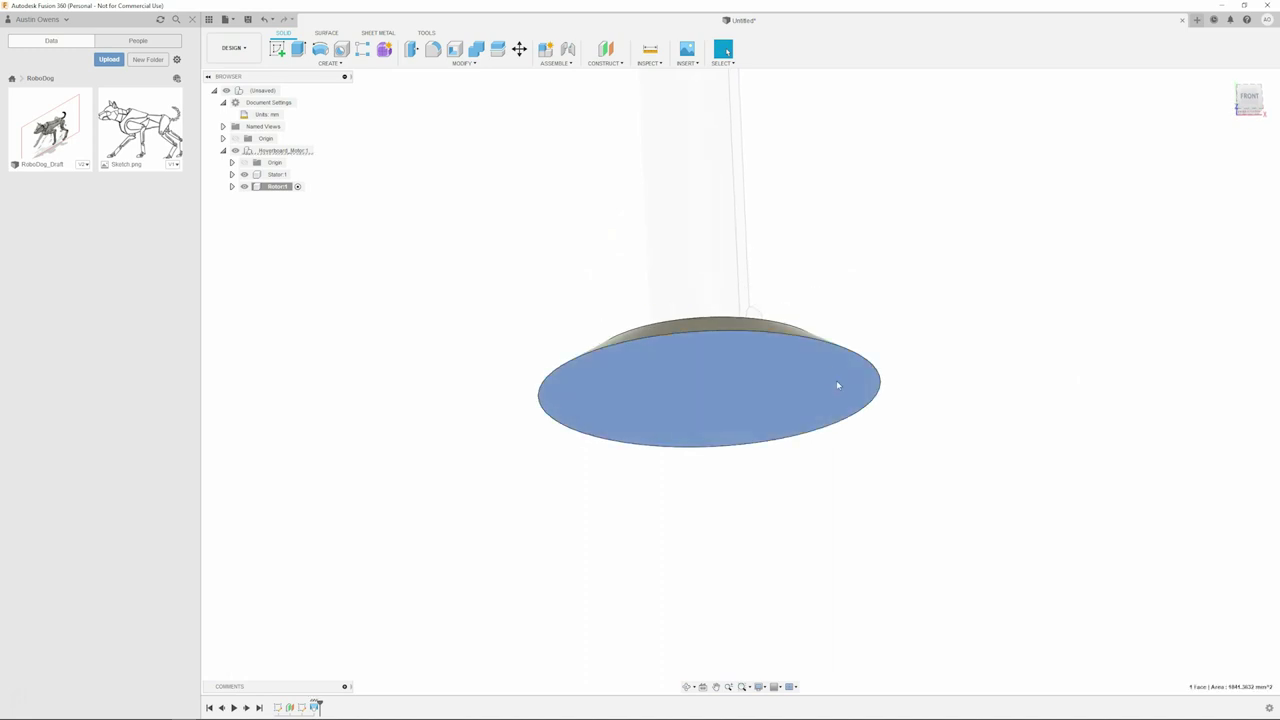
pyautogui.press('s')
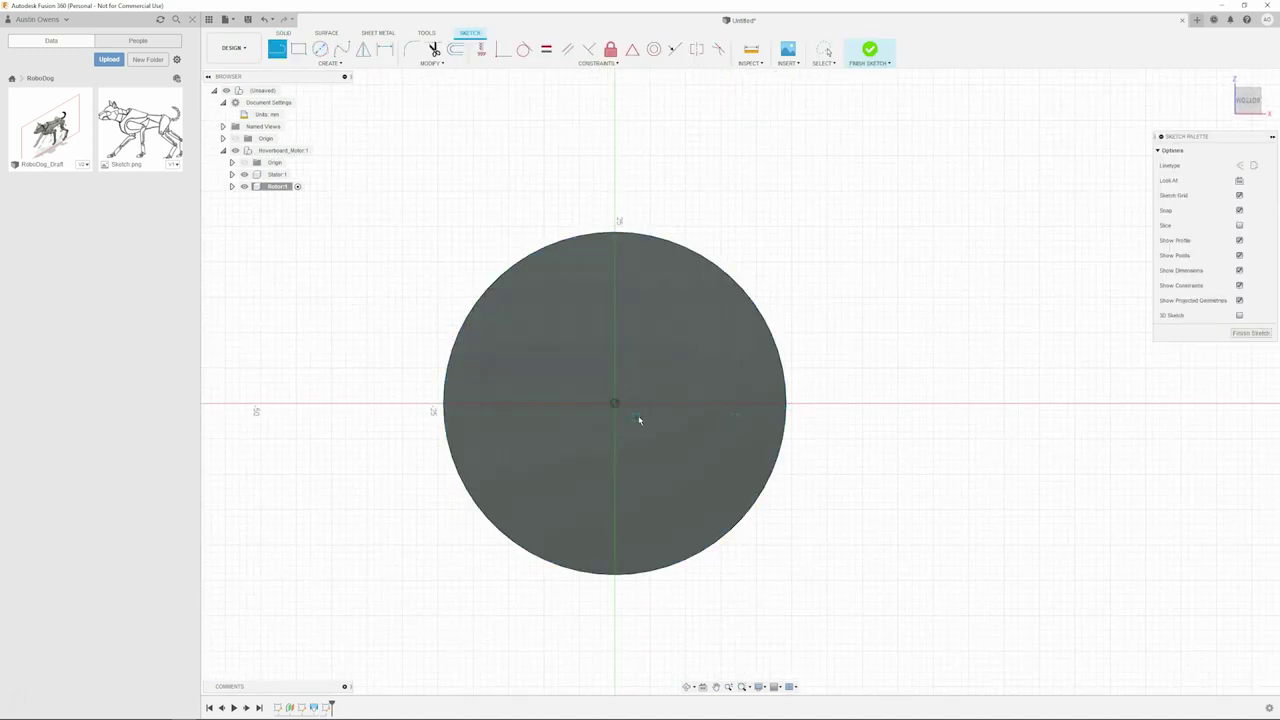
pyautogui.press('c')
pyautogui.click(614, 404)
pyautogui.click(929, 323)
pyautogui.press('Escape')
# Set the outer circle's diameter to 134.93 mm and finish the sketch.
pyautogui.press('d')
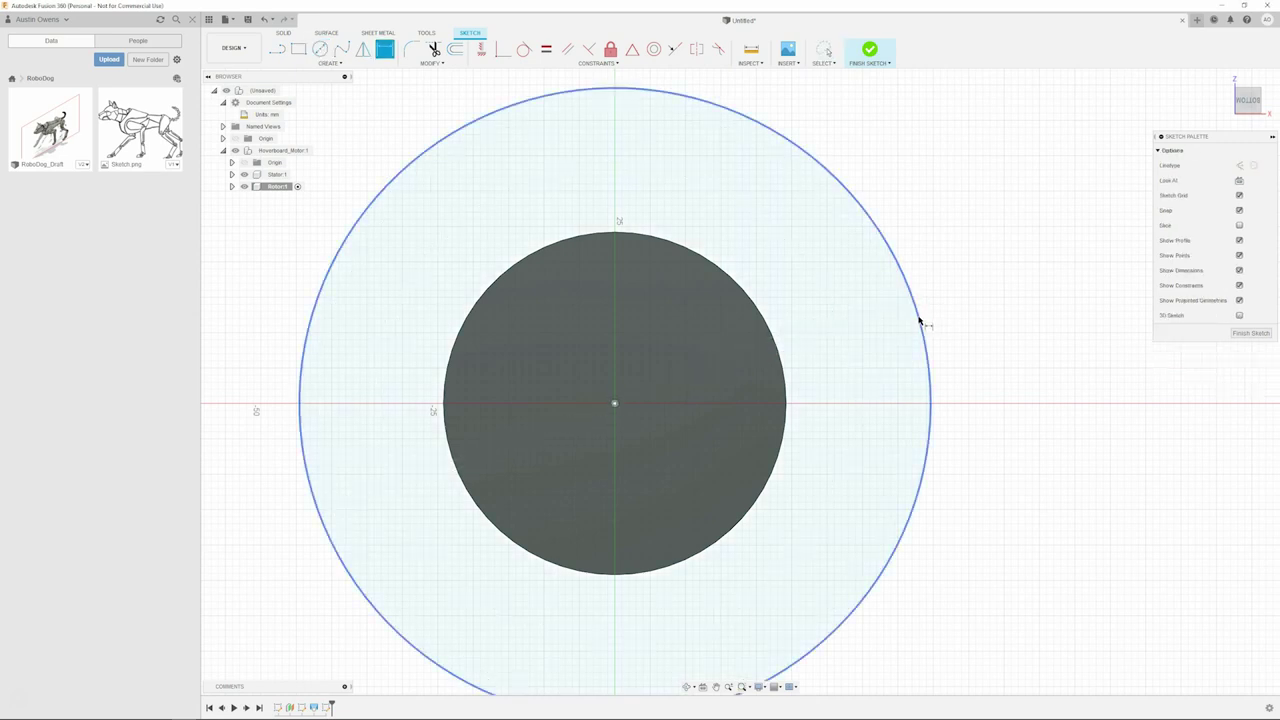
pyautogui.click(920, 321)
pyautogui.click(965, 306)
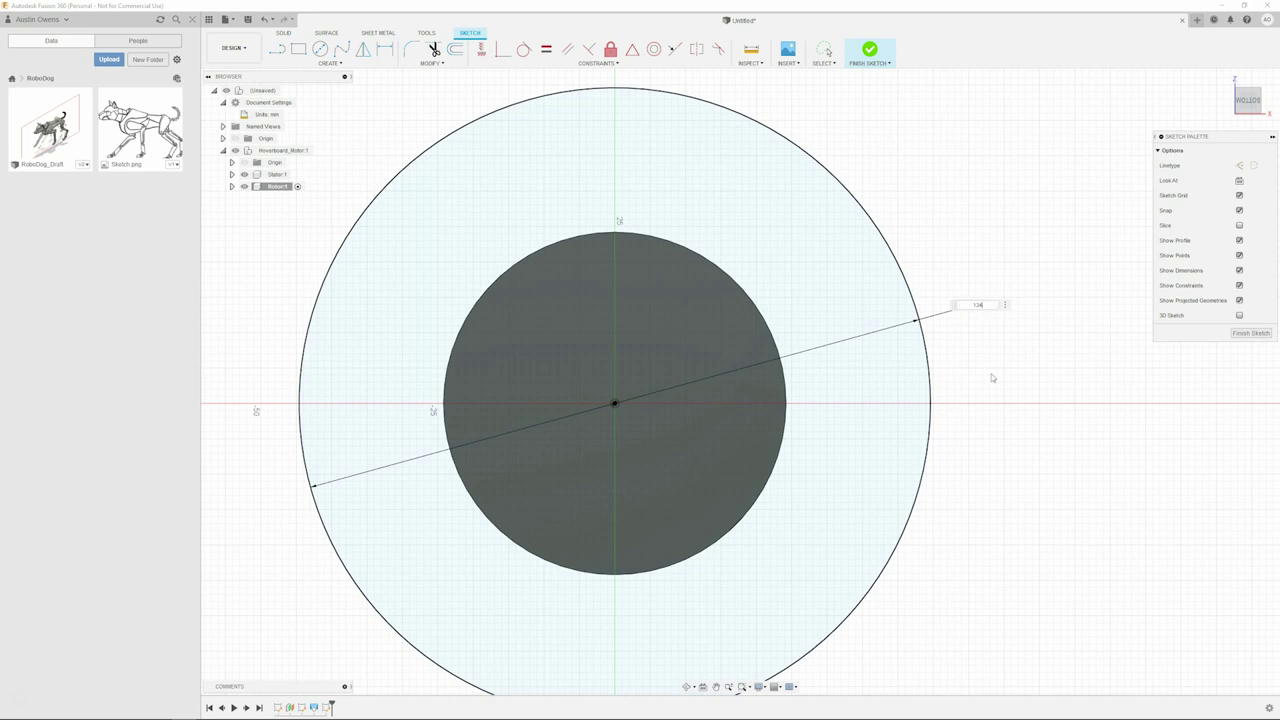
pyautogui.press('Return')
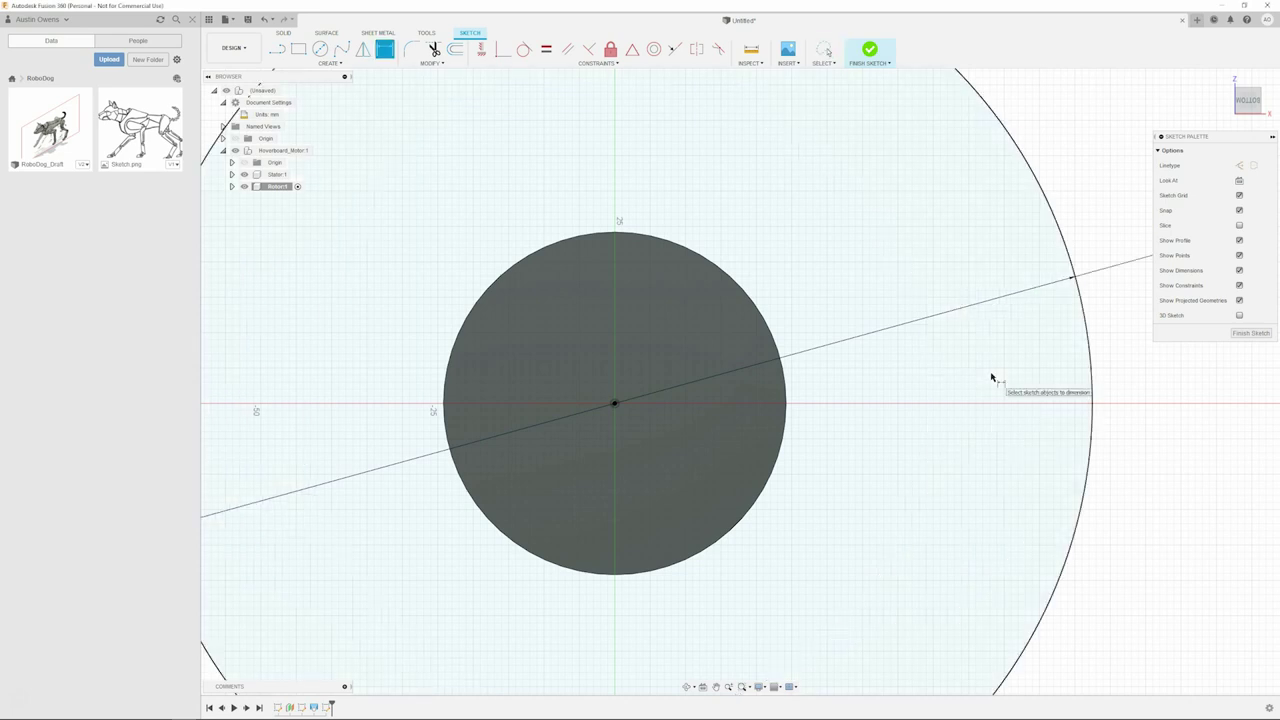
pyautogui.scroll(-3, 614, 400)
pyautogui.scroll(-1, 600, 405)
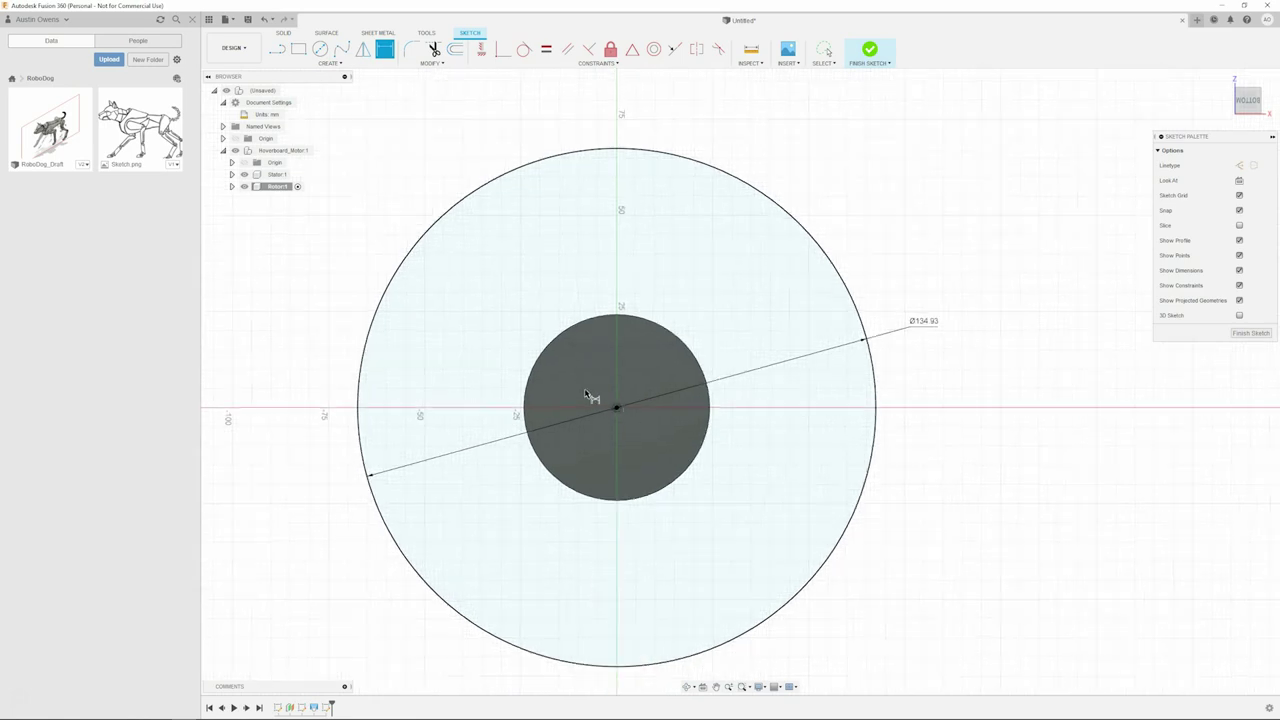
pyautogui.click(1251, 333)
# Extrude the ring profile around the loft's base about 5 mm away from the shaft as a flat disc.
pyautogui.press('e')
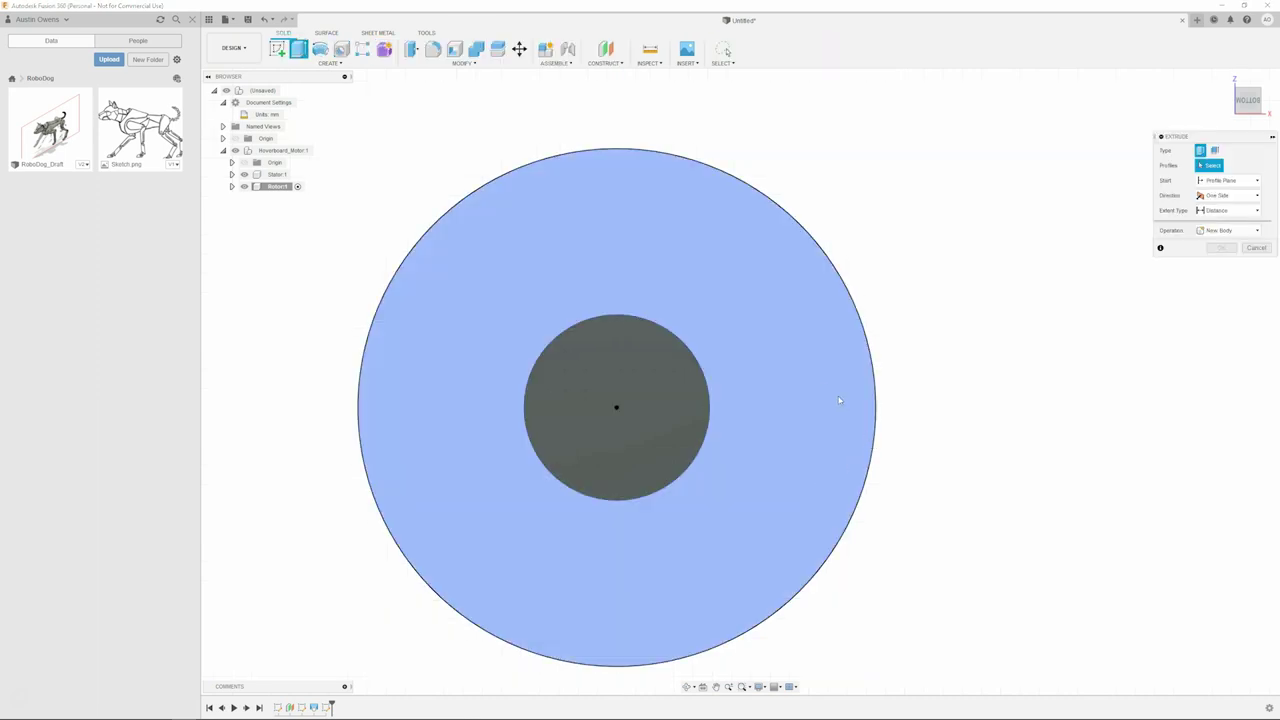
pyautogui.click(871, 451)
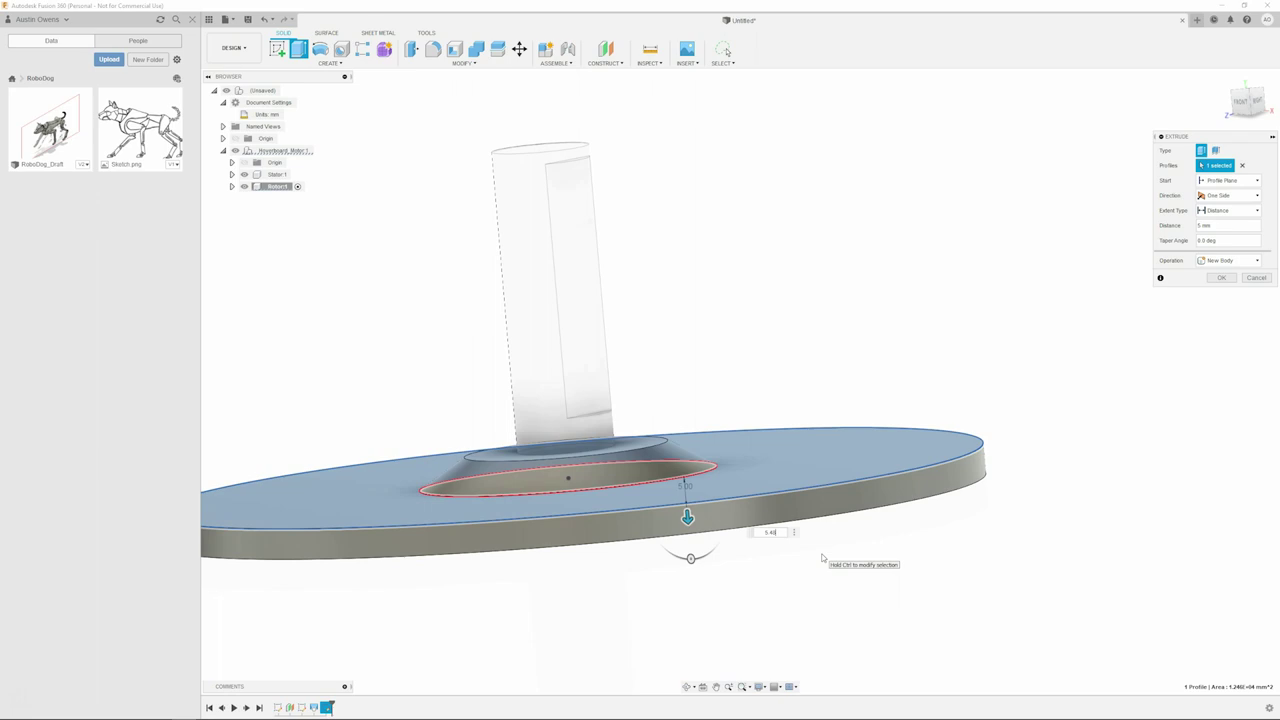
pyautogui.press('Return')
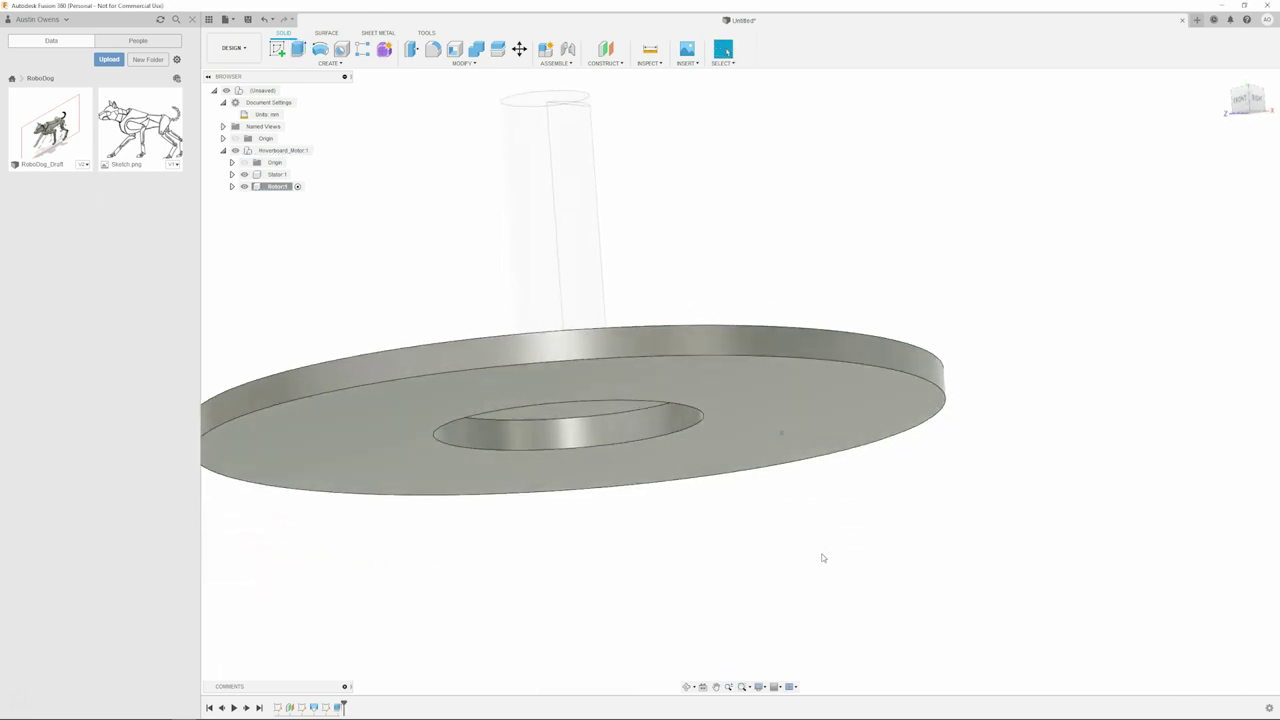
# Edit the disc's extrusion to include the inner circular profile and fill the central opening.
pyautogui.rightClick(342, 707)
pyautogui.click(372, 606)
pyautogui.click(645, 417)
pyautogui.click(1221, 278)
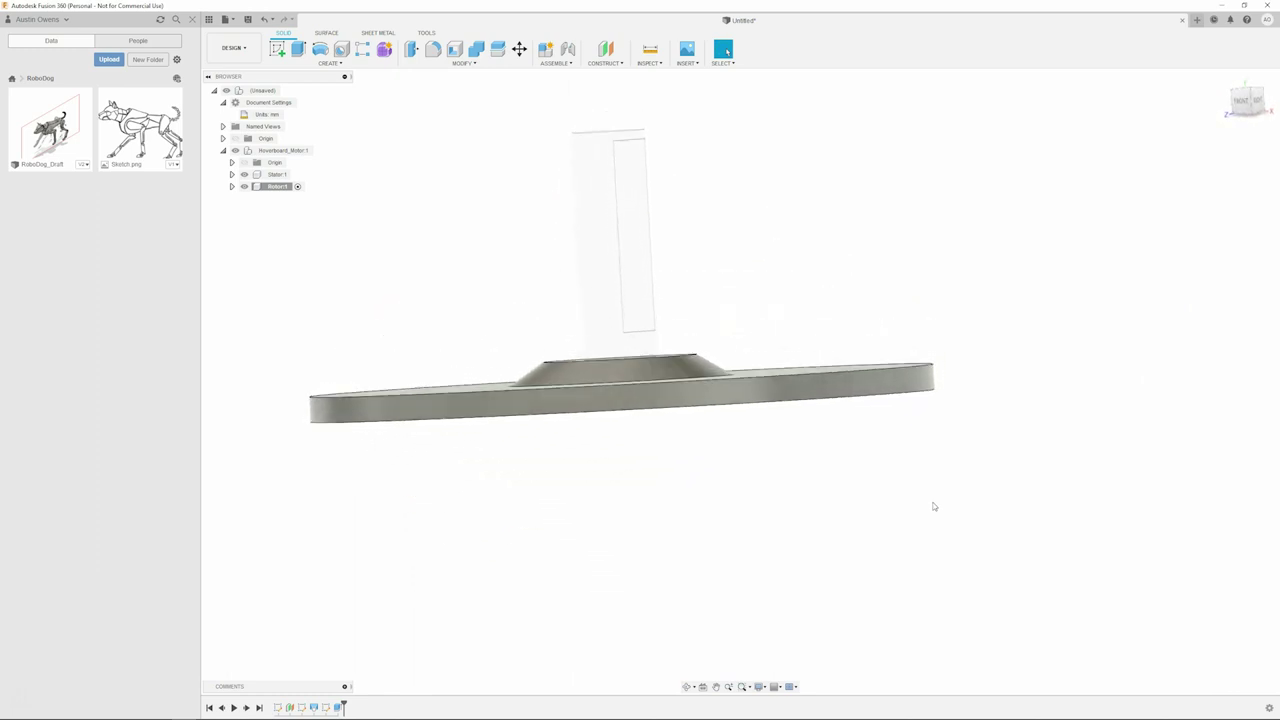
# Start a sketch on the disc's flat underside and draw a circle centred on the origin inside its rim.
pyautogui.click(842, 427)
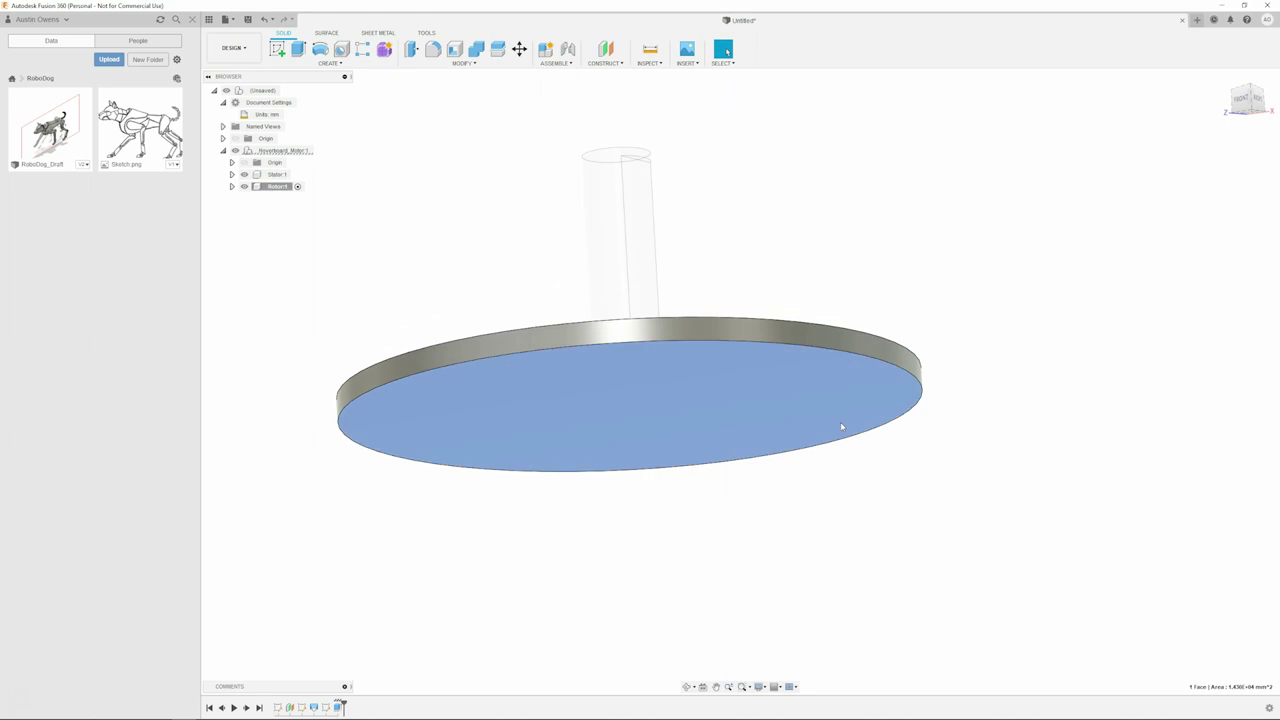
pyautogui.press('c')
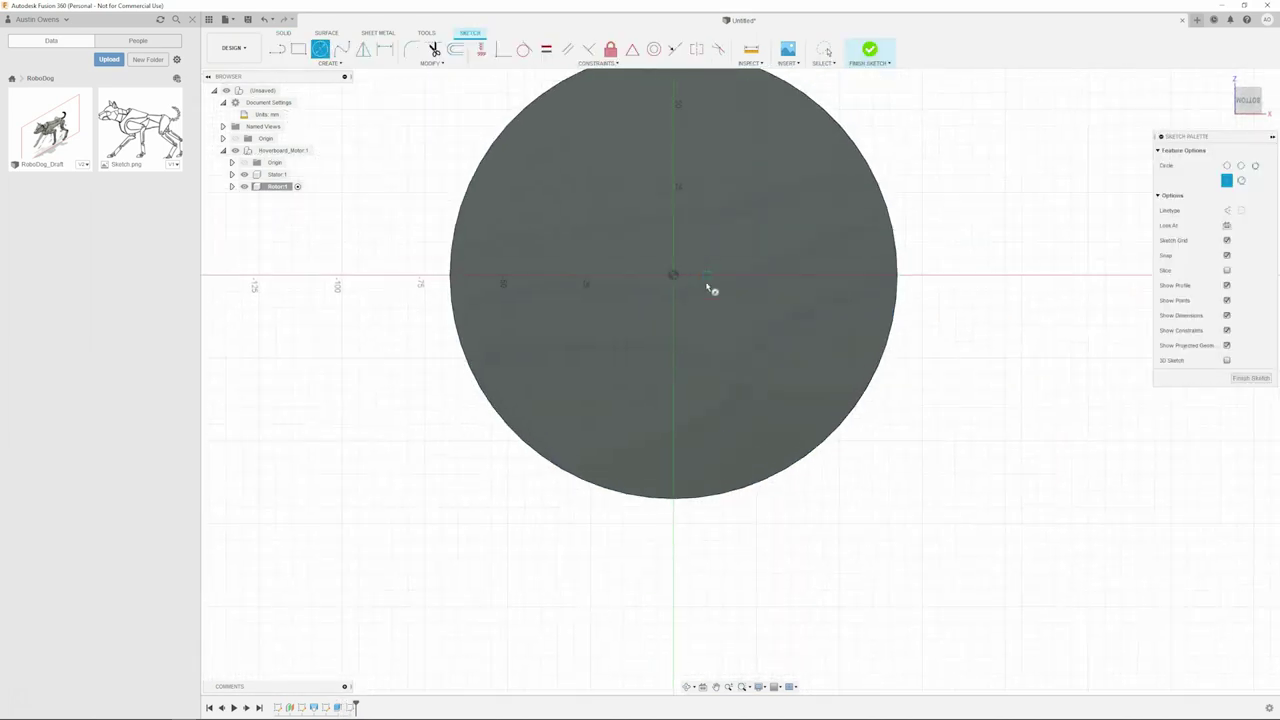
pyautogui.scroll(-2, 634, 577)
pyautogui.scroll(1, 684, 314)
pyautogui.click(667, 304)
pyautogui.click(828, 230)
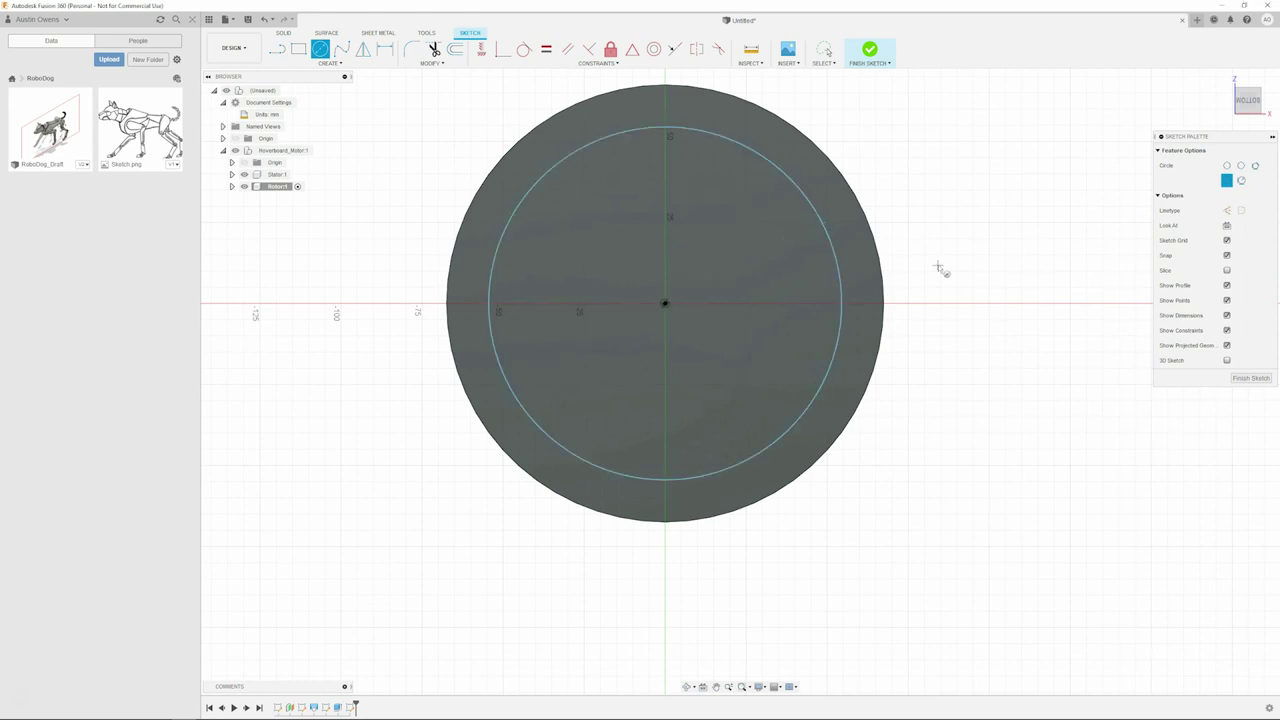
# Set the diameter of the circle on the disc's underside to 126 mm.
pyautogui.press('d')
pyautogui.click(843, 297)
pyautogui.click(963, 312)
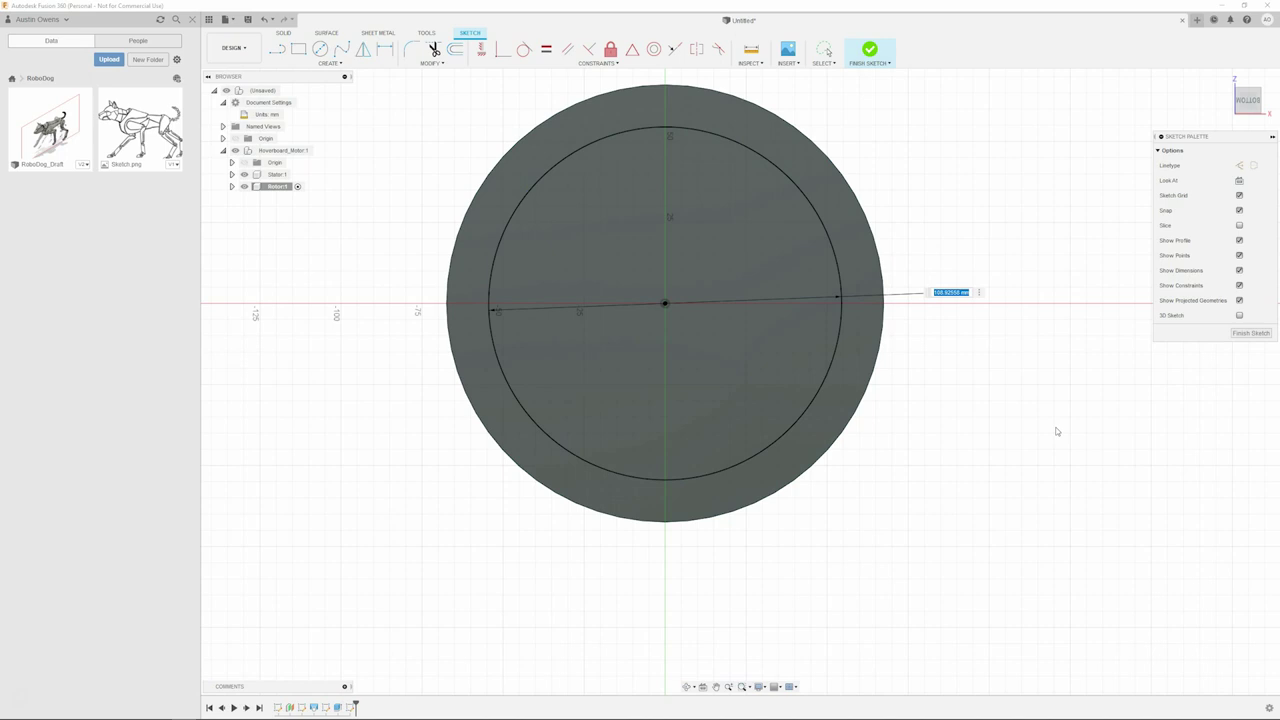
pyautogui.write('126')
pyautogui.press('Return')
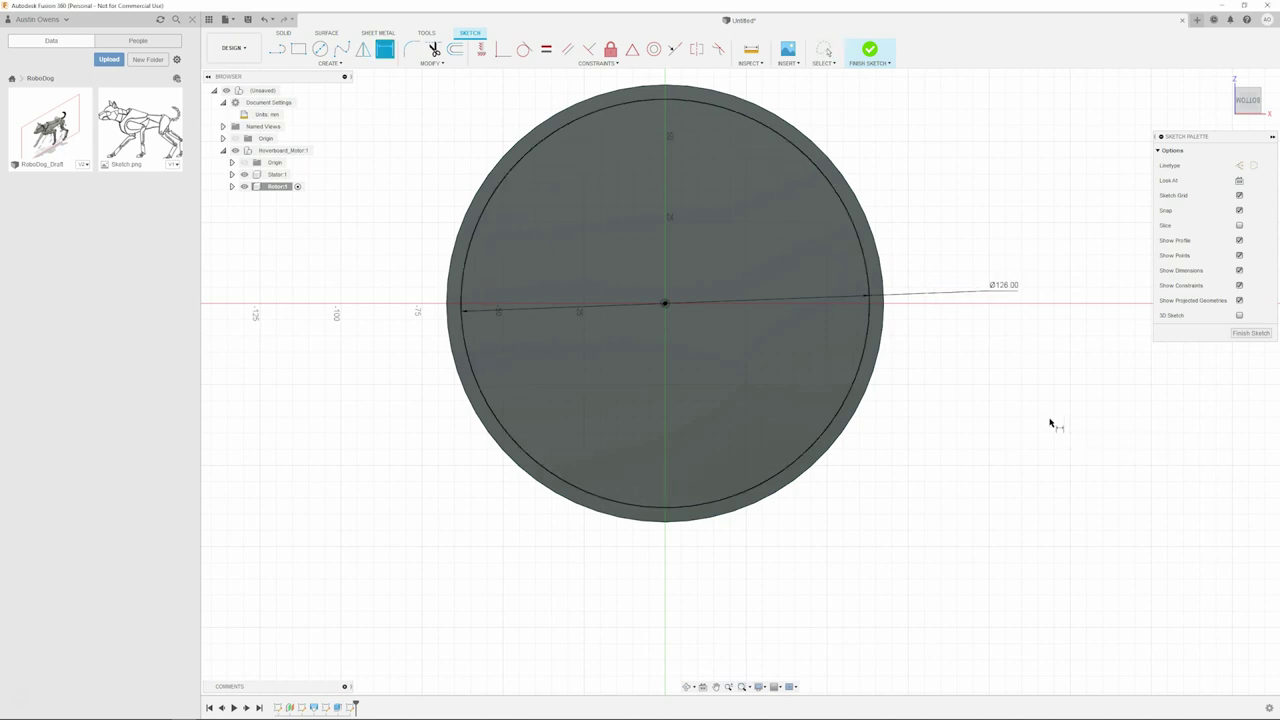
# Extrude the 126 mm circle's profile 36.63 mm away from the shaft and join it to the disc as a drum.
pyautogui.press('e')
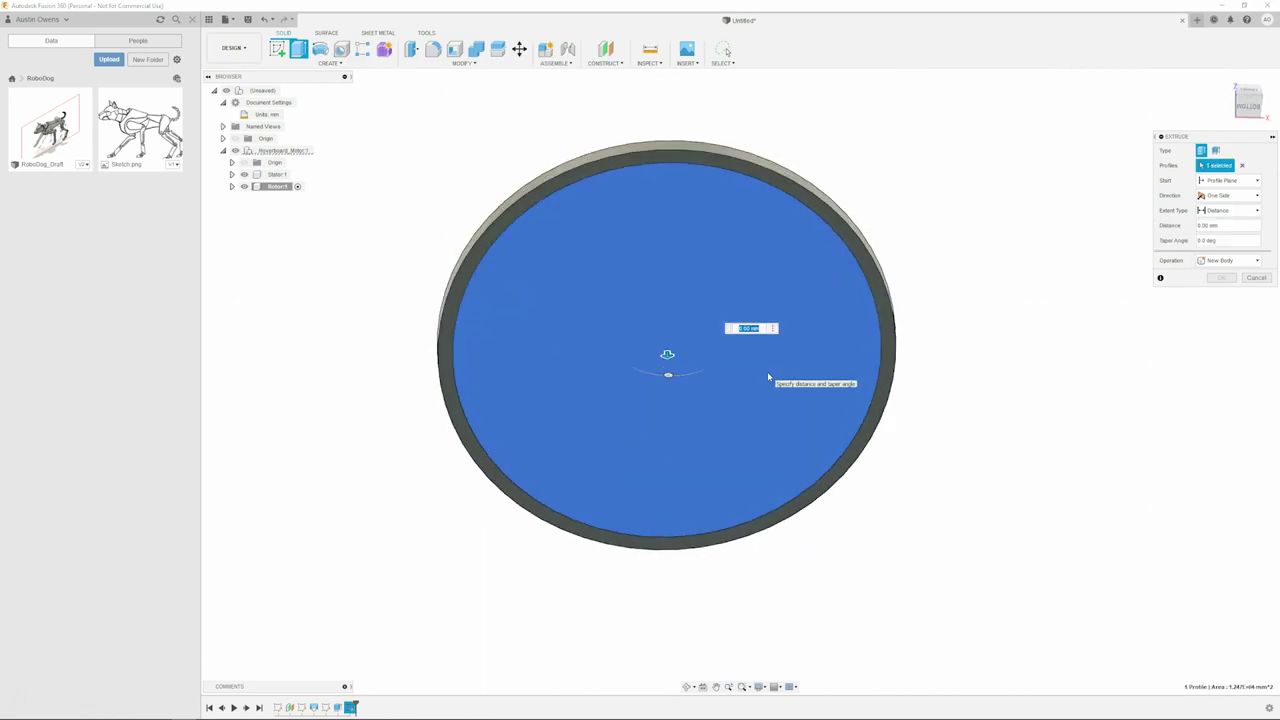
pyautogui.moveTo(685, 400); pyautogui.dragTo(690, 503)
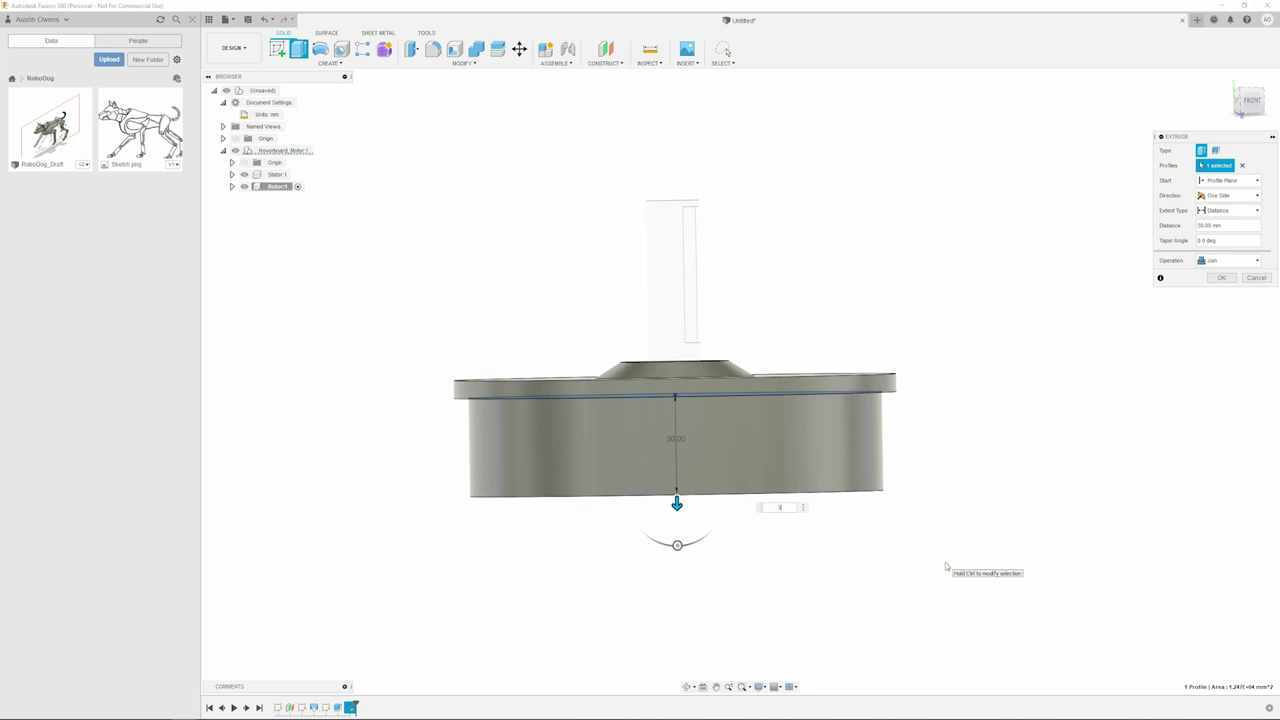
pyautogui.write('6.63')
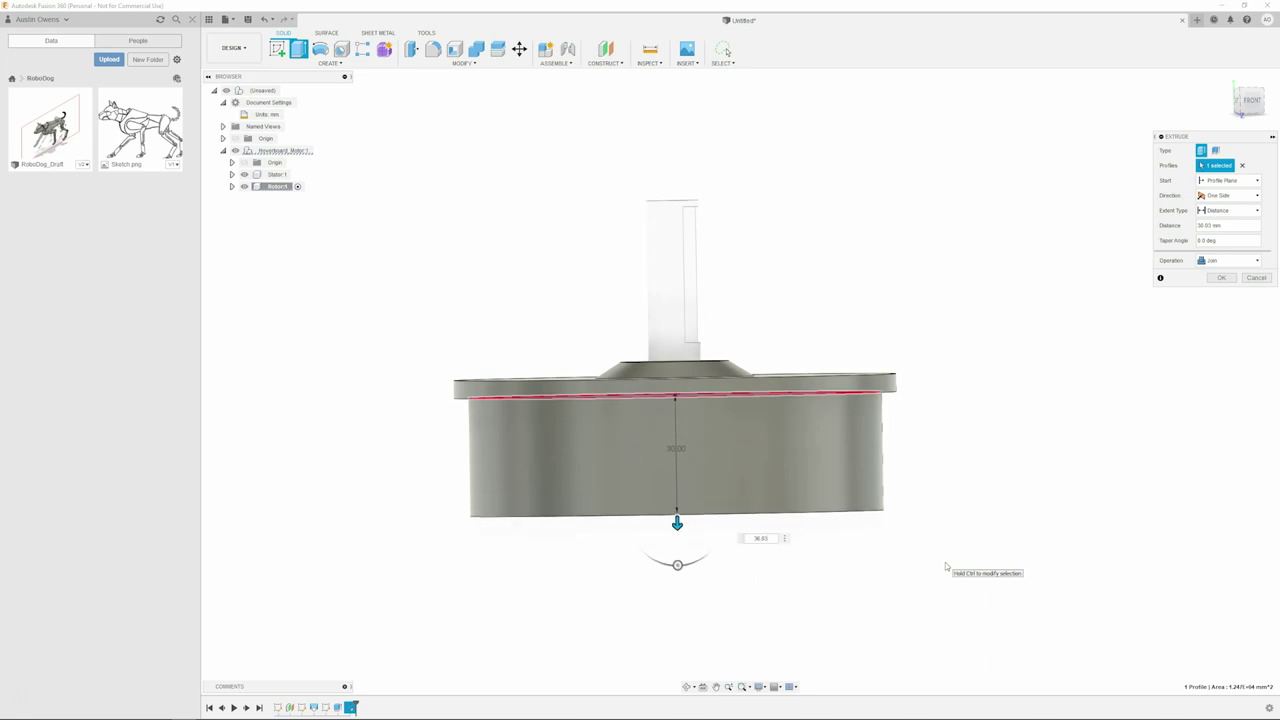
pyautogui.press('Return')
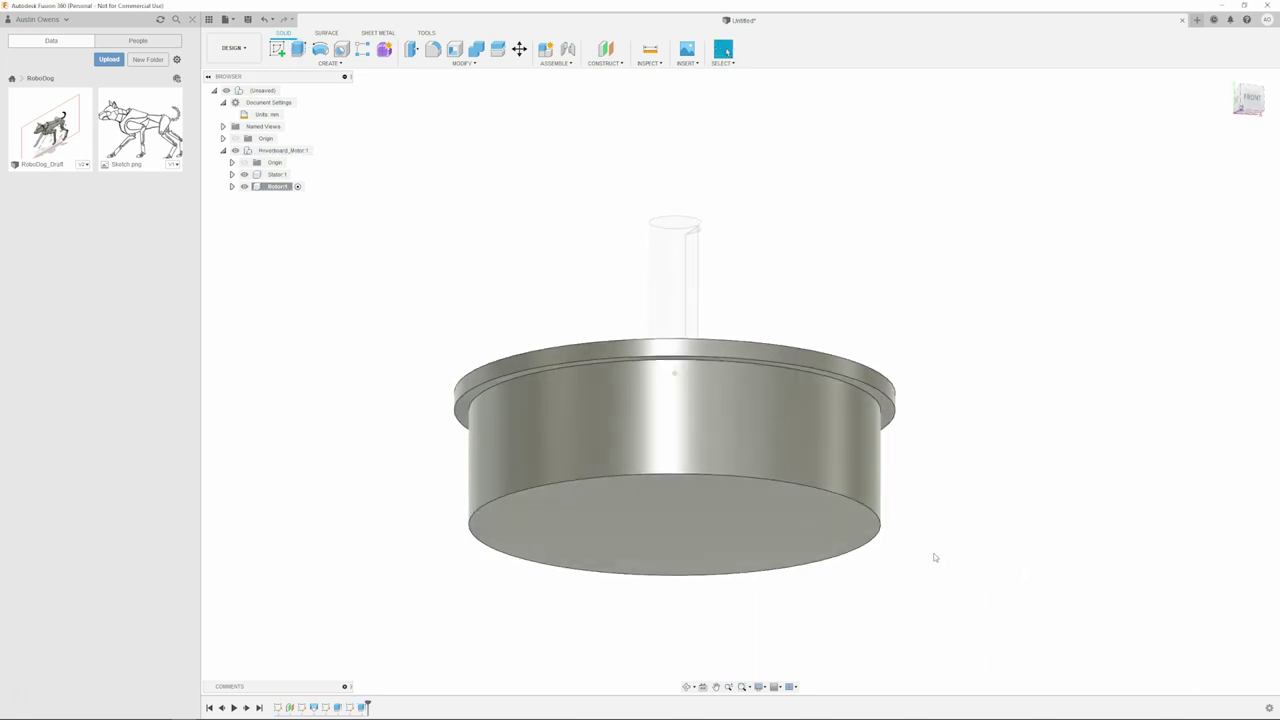
# Start a sketch on the drum's flat end face and draw a circle about 112 mm in diameter centred on the origin.
pyautogui.keyDown('shift'); pyautogui.moveTo(951, 546); pyautogui.dragTo(909, 540, button='middle'); pyautogui.keyUp('shift')
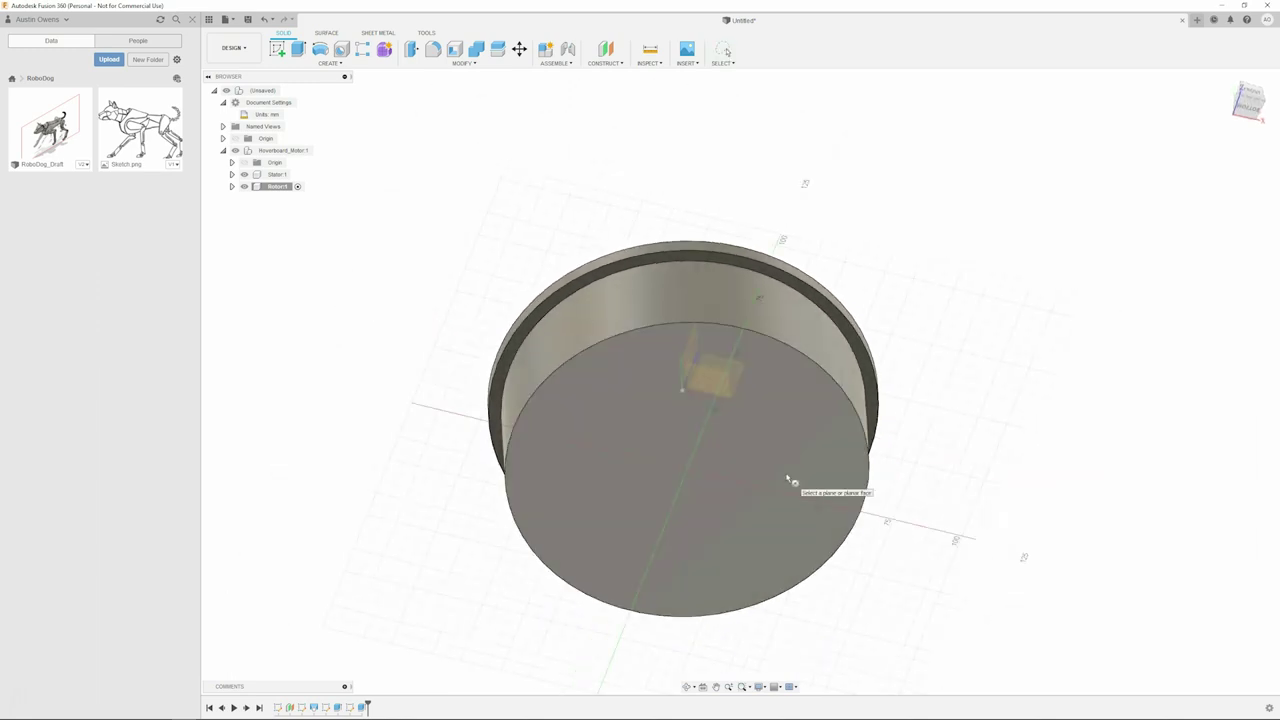
pyautogui.click(786, 482)
pyautogui.press('c')
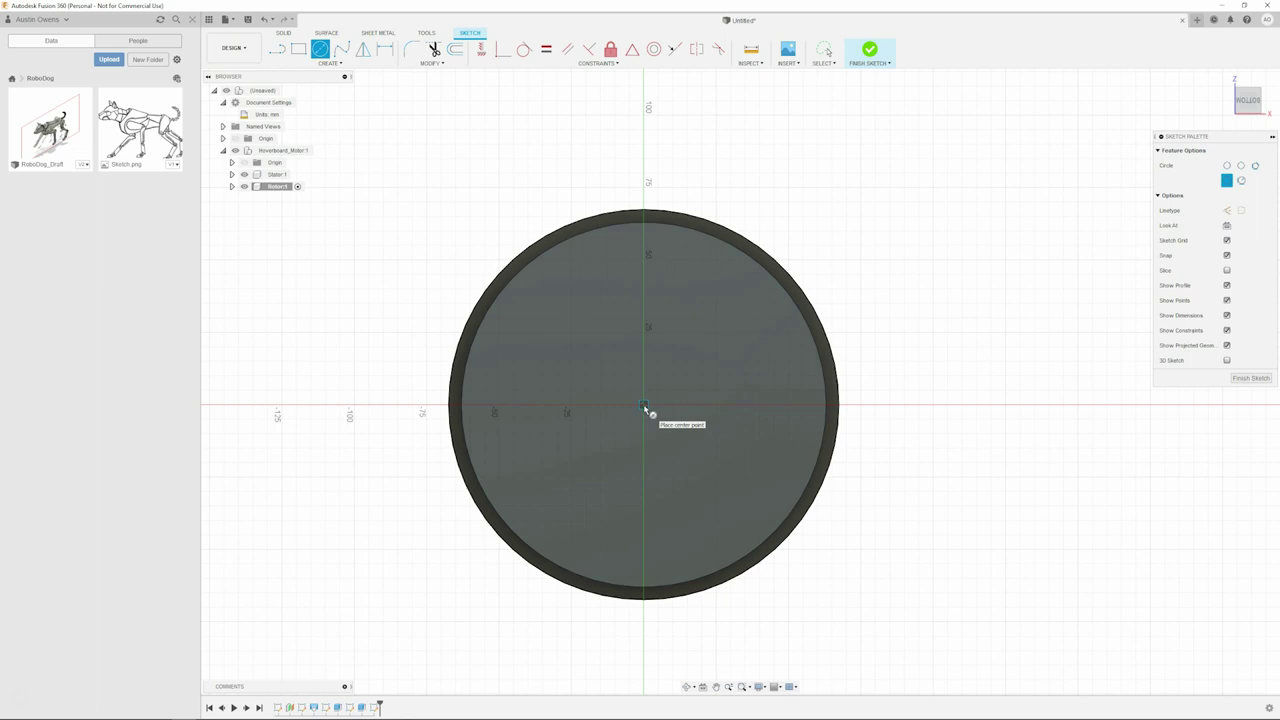
pyautogui.click(644, 407)
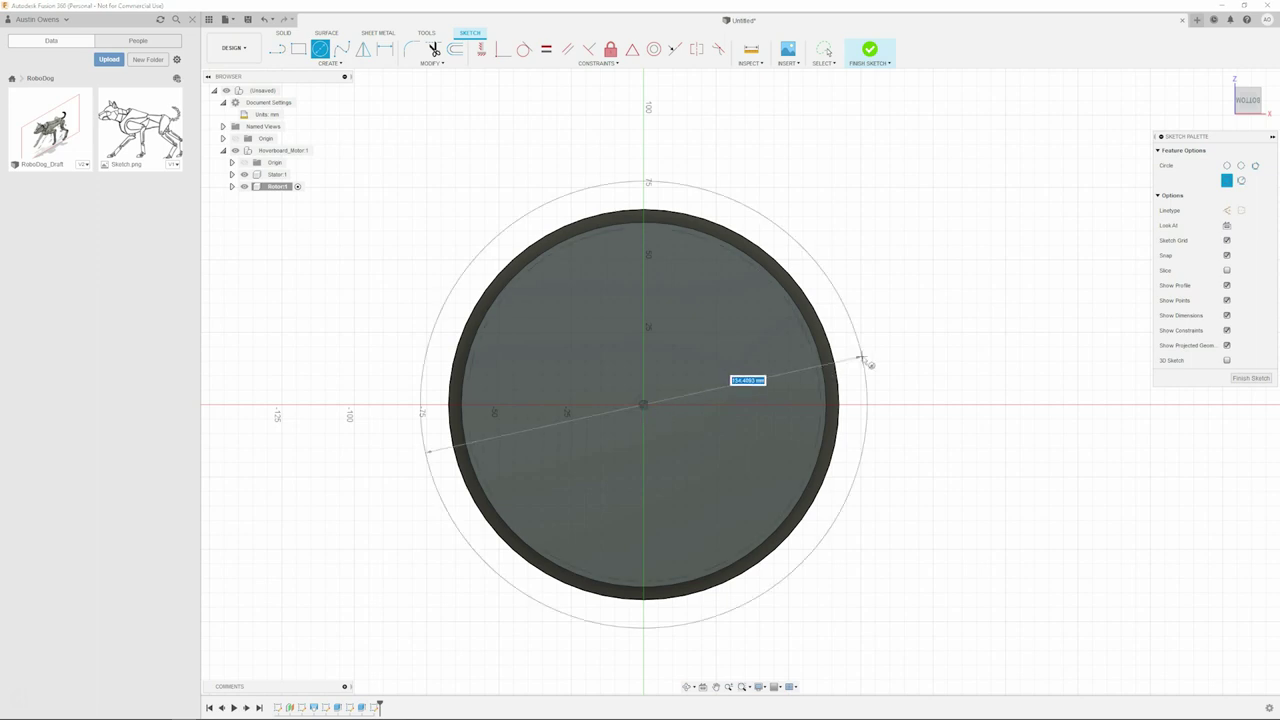
pyautogui.click(816, 386)
pyautogui.press('Escape')
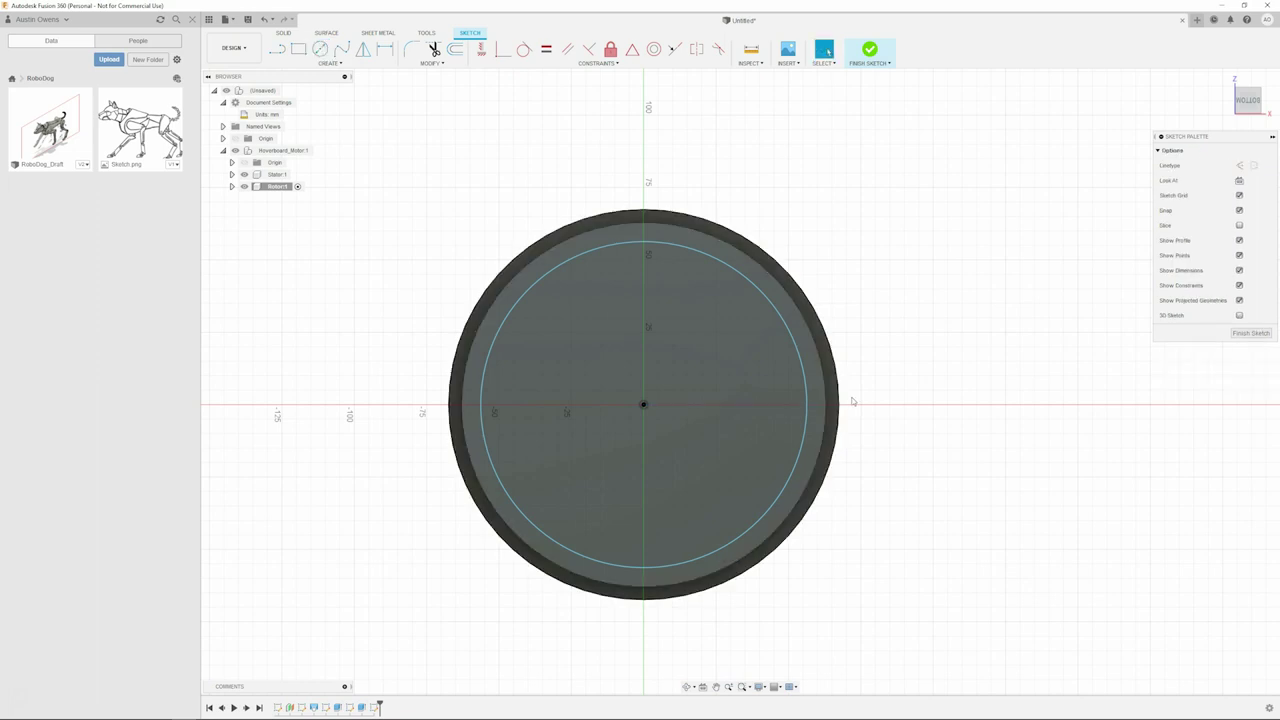
# Dimension the diameter of the circle on the drum's end face as 134.93 mm.
pyautogui.click(816, 386)
pyautogui.click(880, 367)
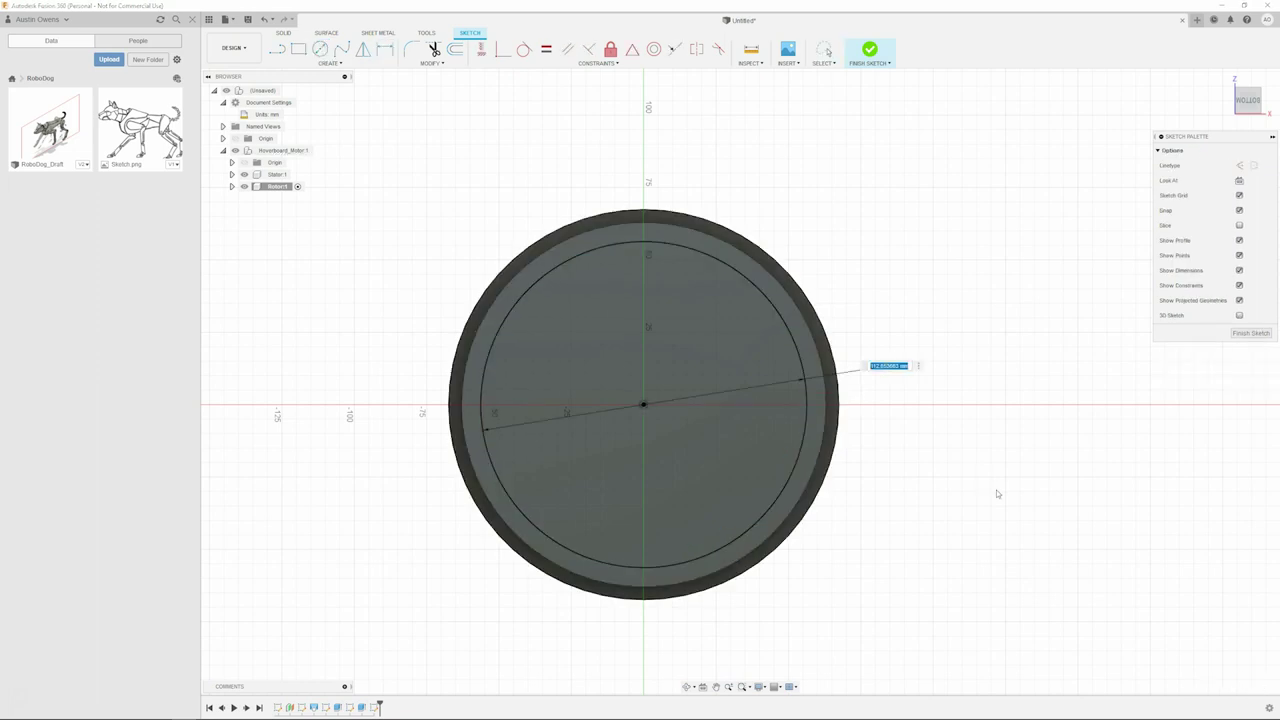
pyautogui.write('134.83')
pyautogui.press('Return')
# Change the diameter of the circle around the drum's end face to 136.78 mm and finish the sketch.
pyautogui.scroll(5, 805, 375)
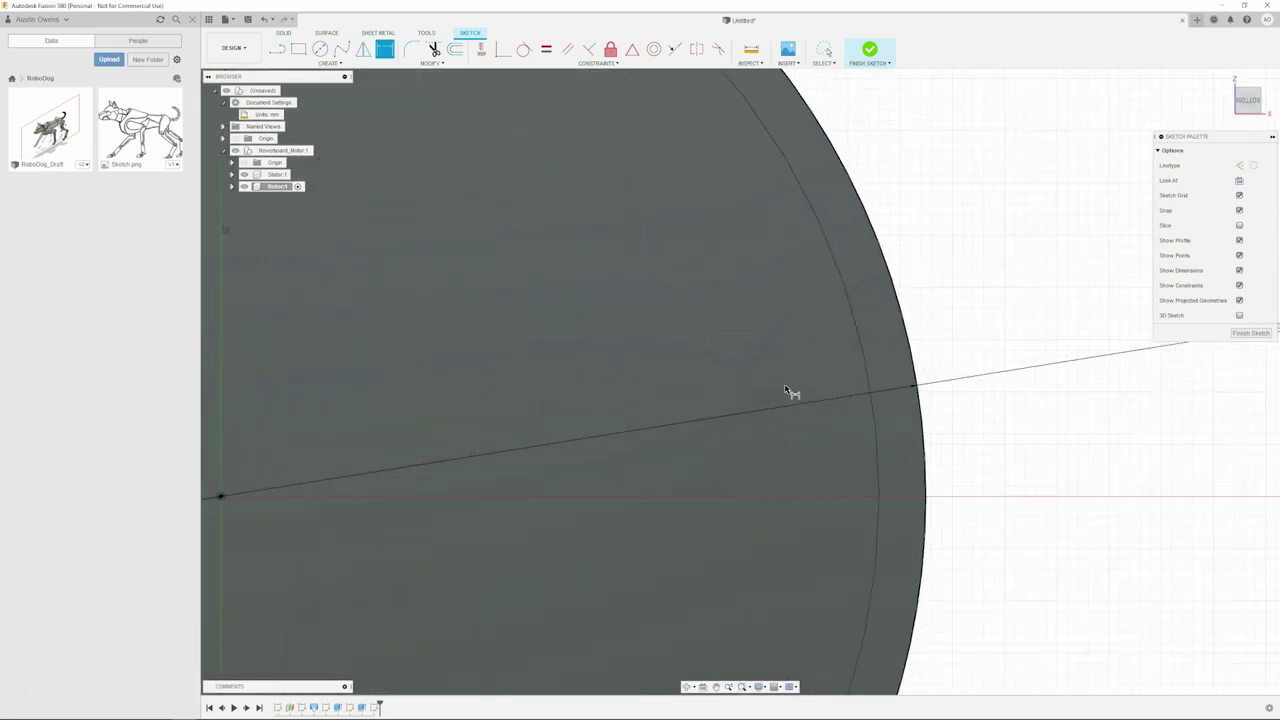
pyautogui.scroll(4, 943, 429)
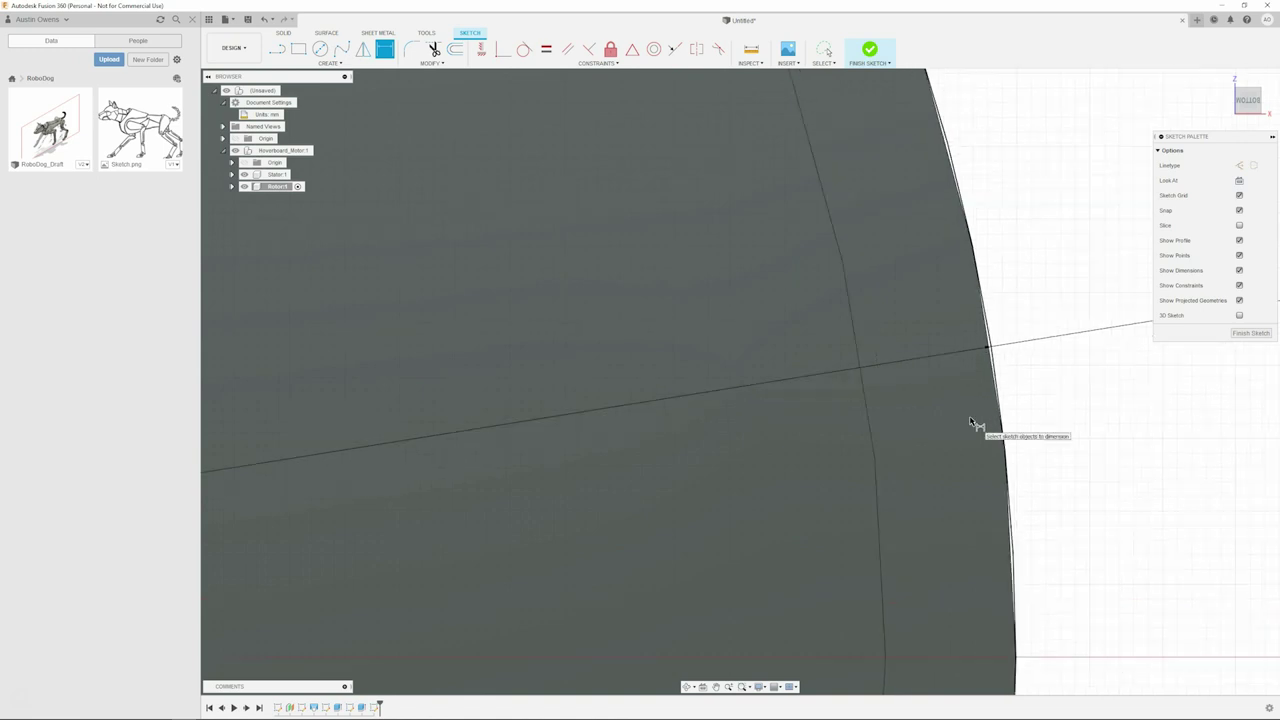
pyautogui.scroll(-3, 980, 423)
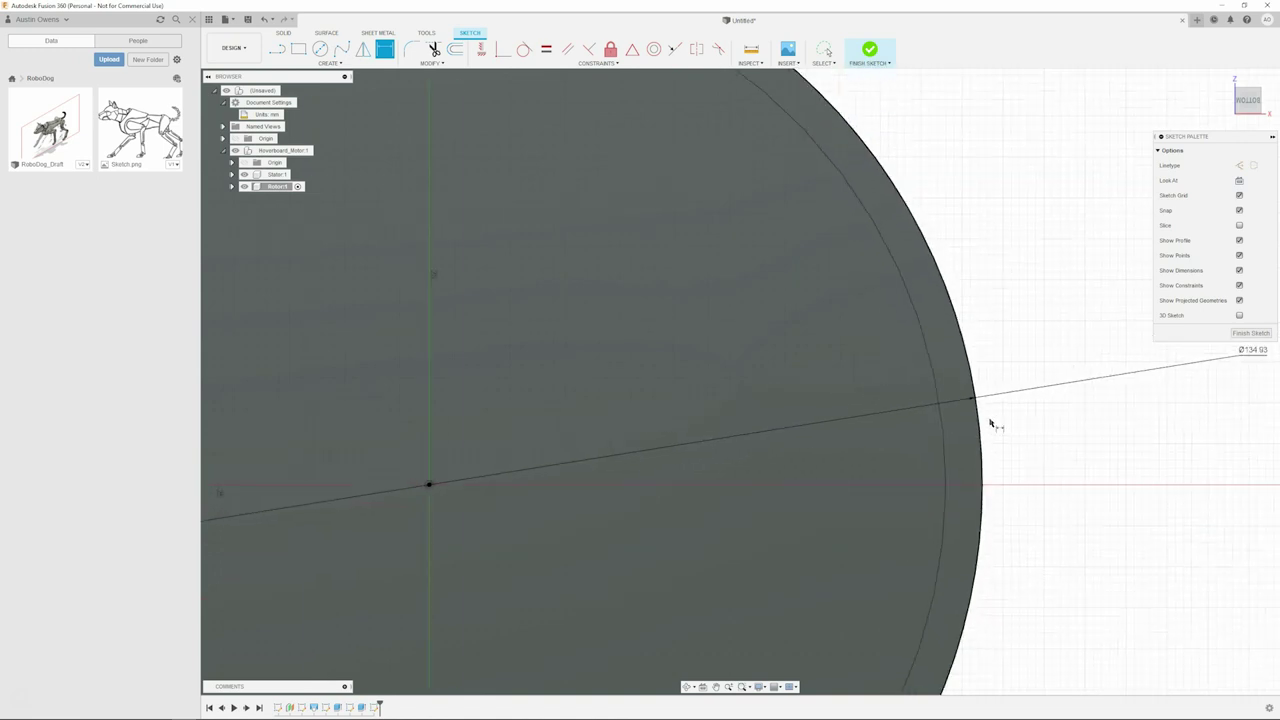
pyautogui.scroll(-5, 990, 423)
pyautogui.scroll(2, 775, 485)
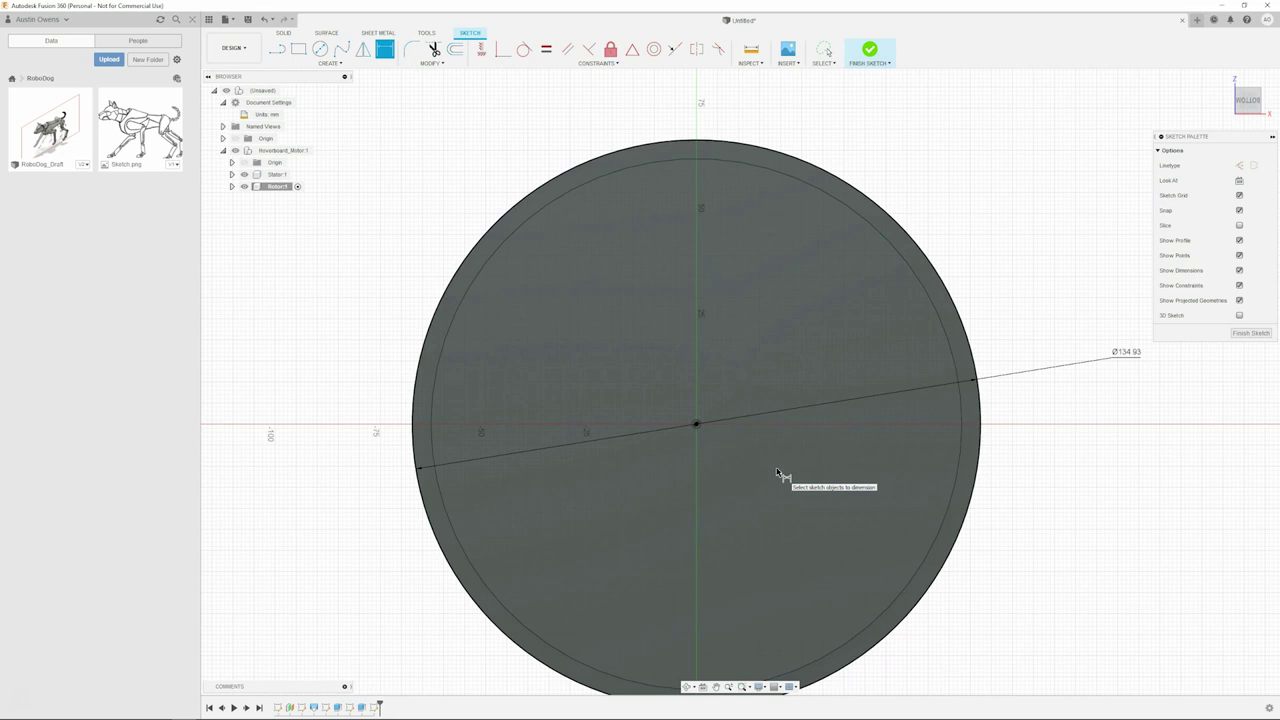
pyautogui.doubleClick(1128, 354)
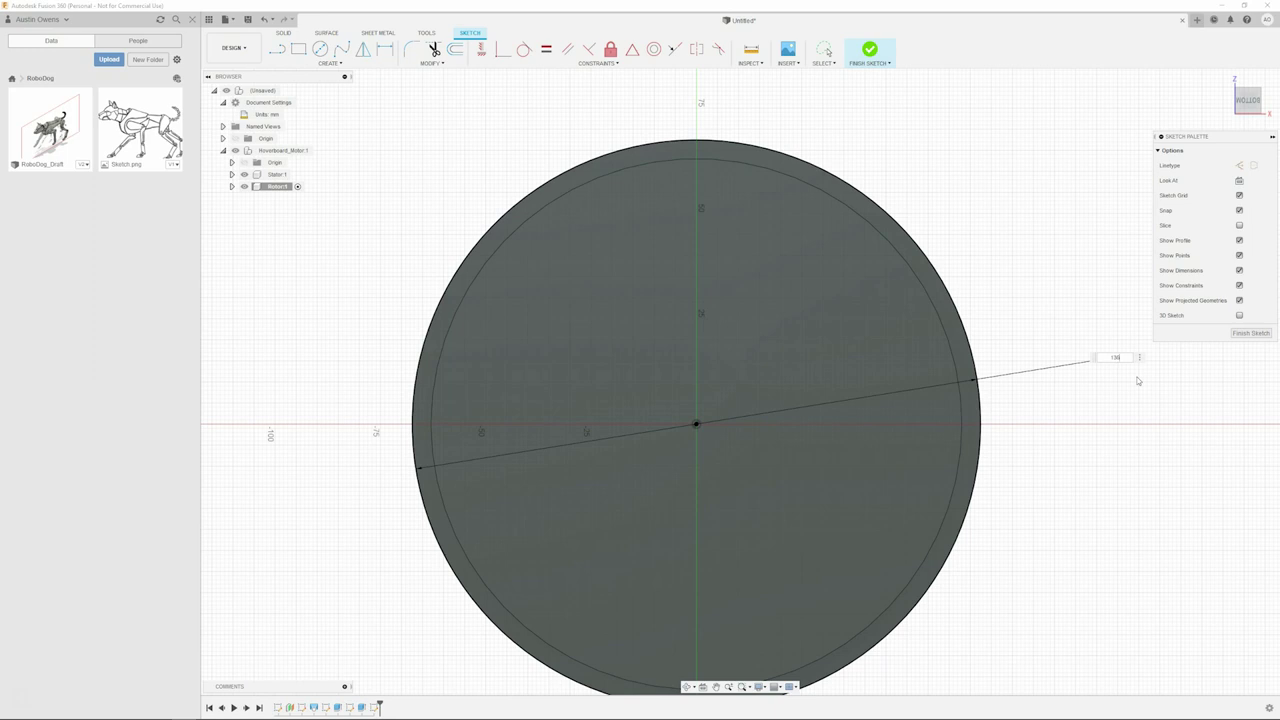
pyautogui.write('.78')
pyautogui.press('Return')
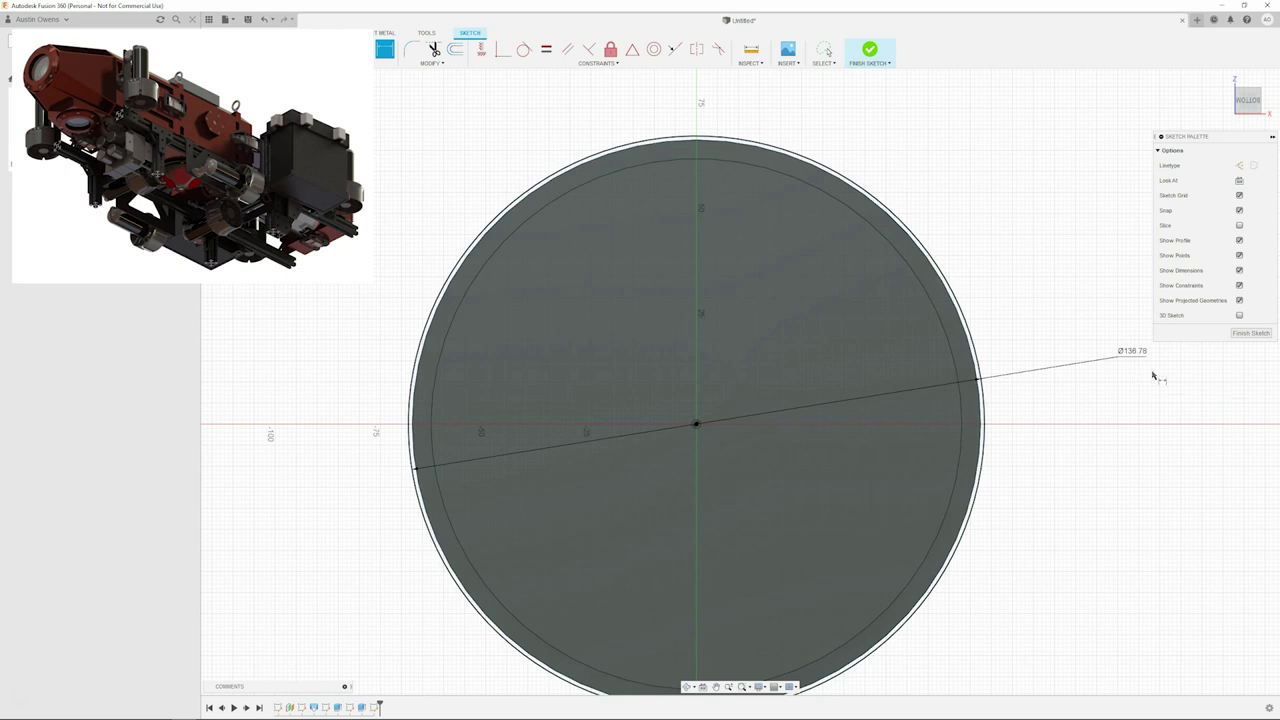
pyautogui.click(1251, 332)
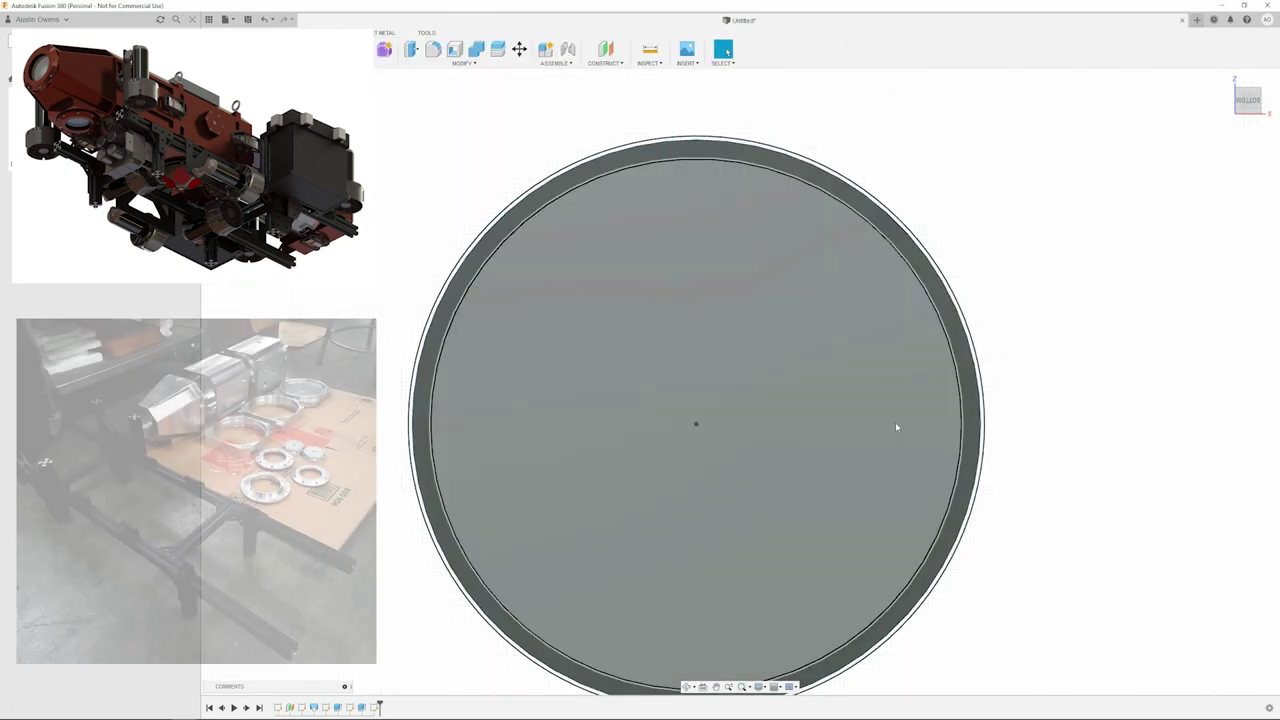
# Extrude the ring and inner circle profiles together 4.94 mm outward and join them as a flange on the drum.
pyautogui.press('e')
pyautogui.click(978, 421)
pyautogui.click(934, 440)
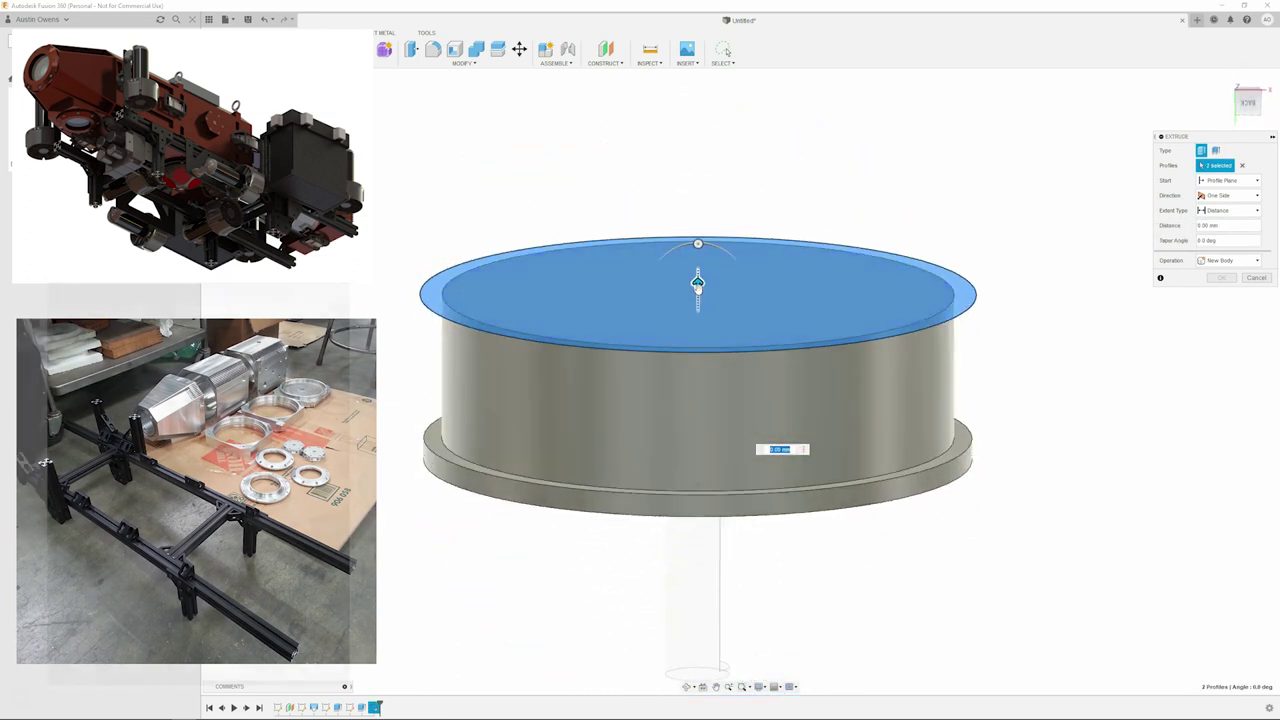
pyautogui.write('7')
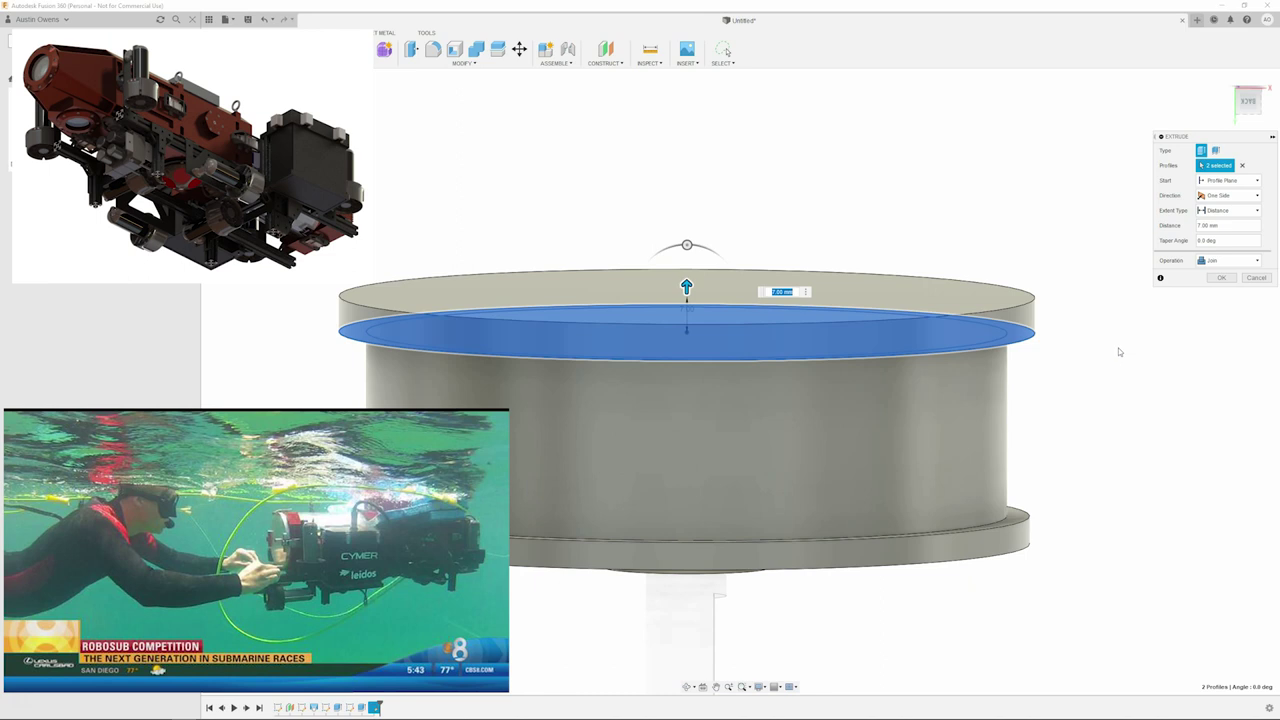
pyautogui.write('4.94')
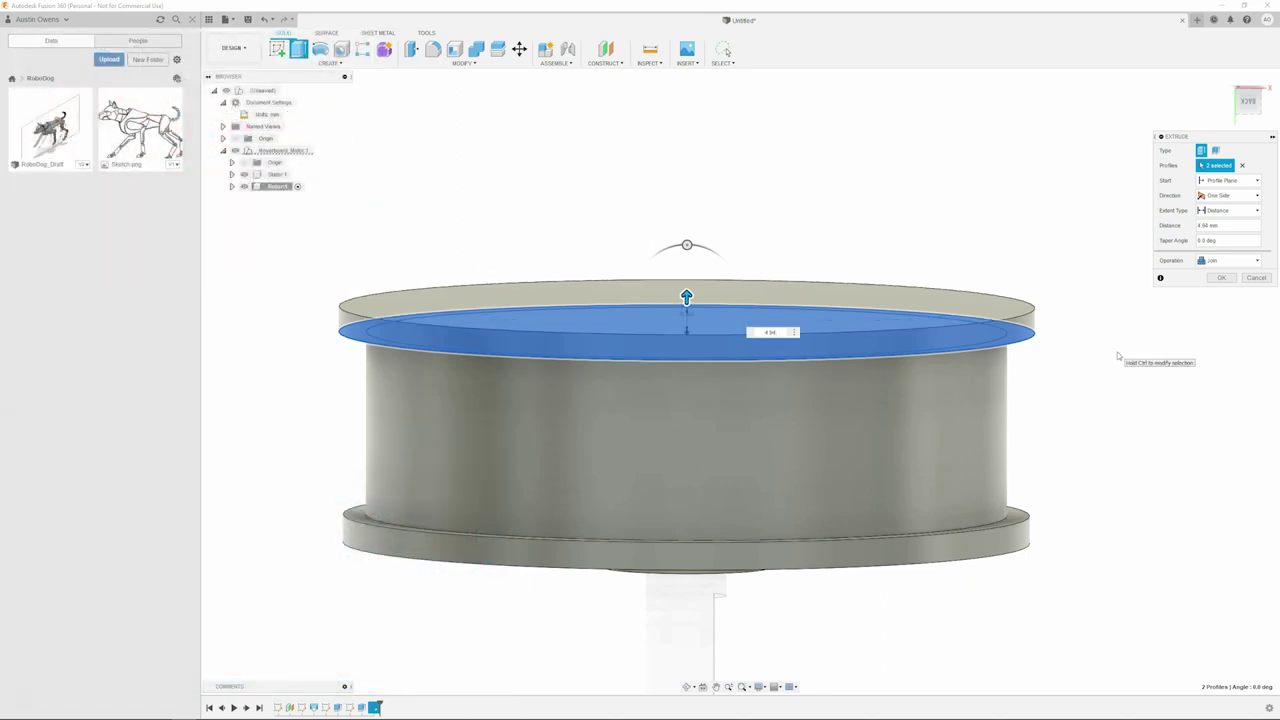
pyautogui.press('Return')
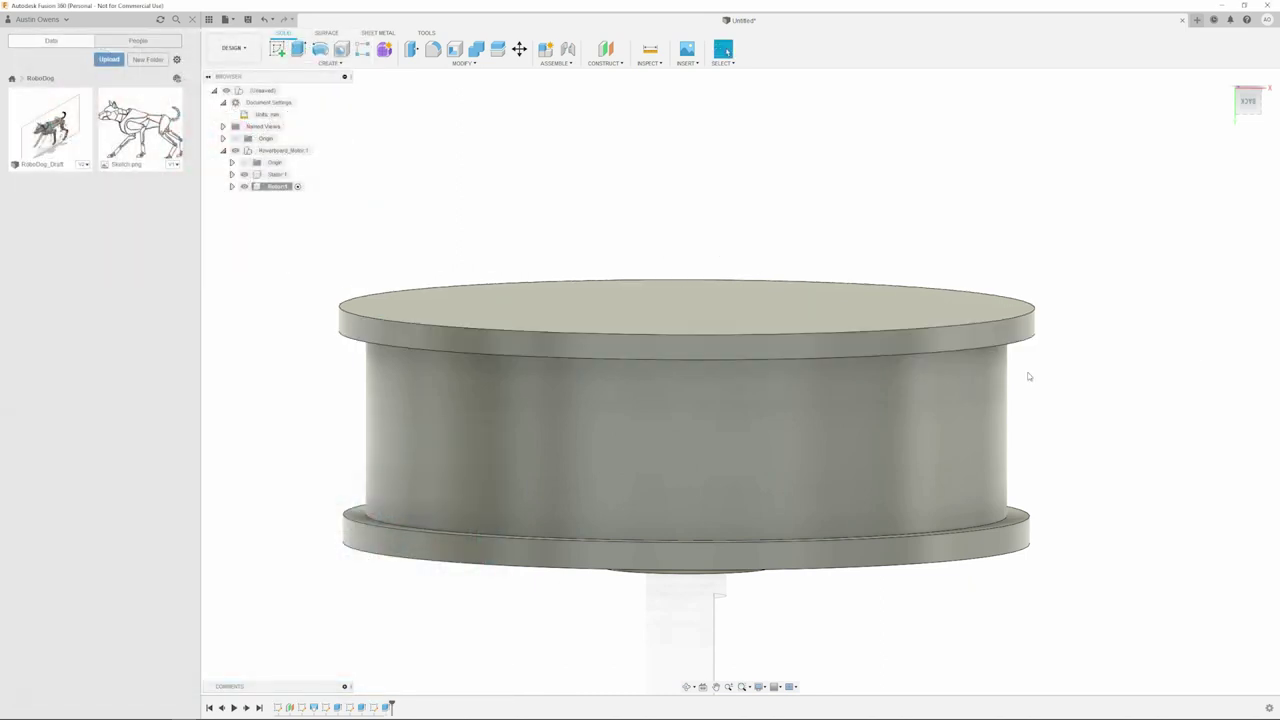
# Start a sketch on the new flange's outer face and draw a circle about 101 mm in diameter centred on the origin.
pyautogui.keyDown('shift'); pyautogui.moveTo(952, 374); pyautogui.dragTo(920, 310, button='middle'); pyautogui.keyUp('shift')
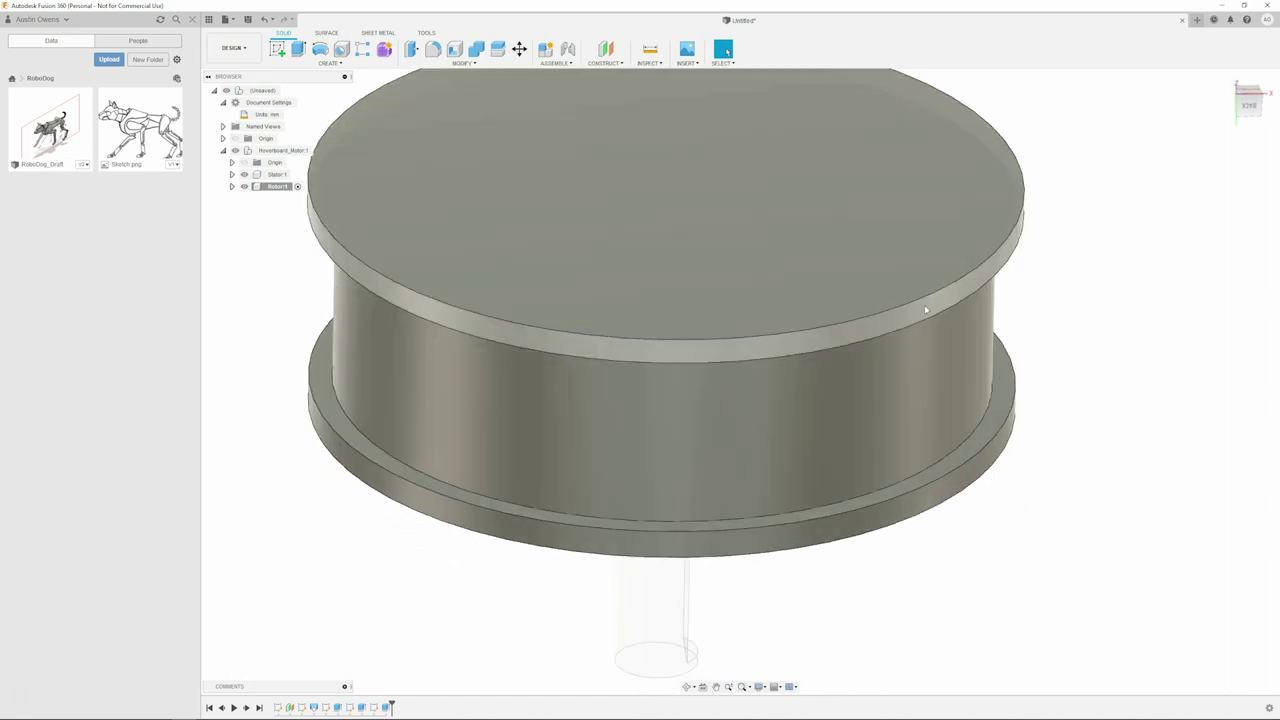
pyautogui.press('c')
pyautogui.click(854, 298)
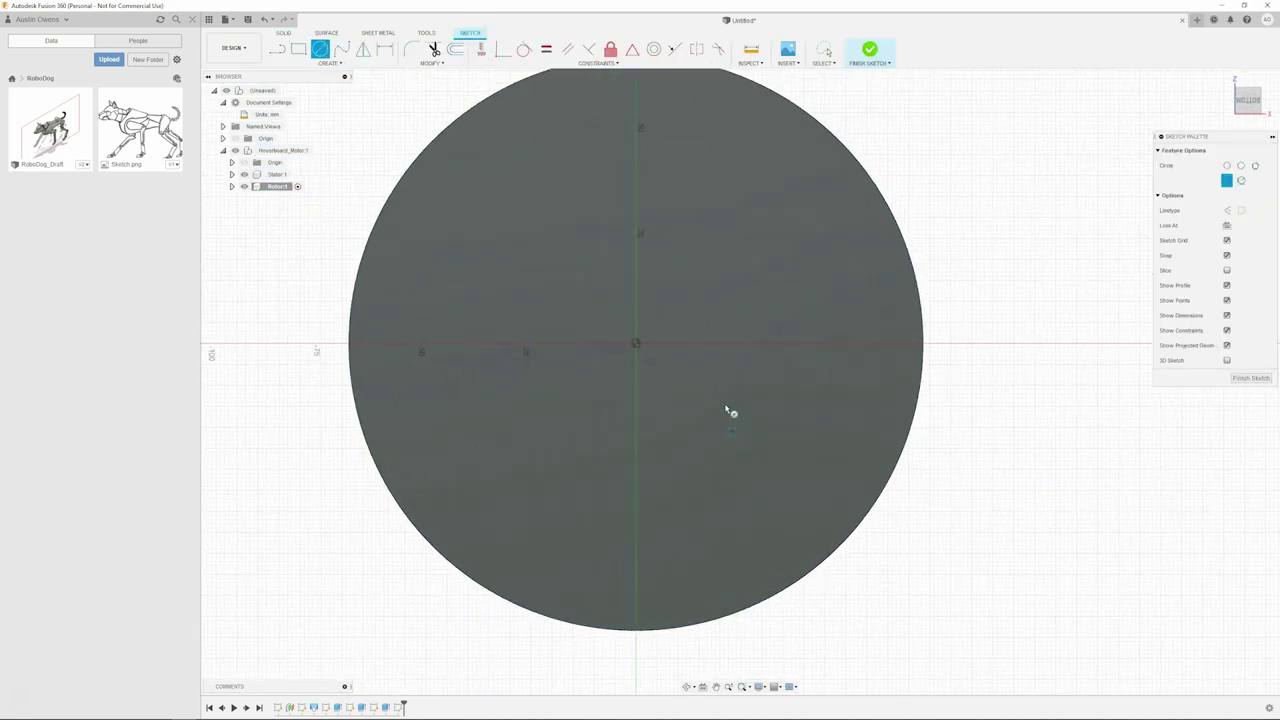
pyautogui.click(636, 344)
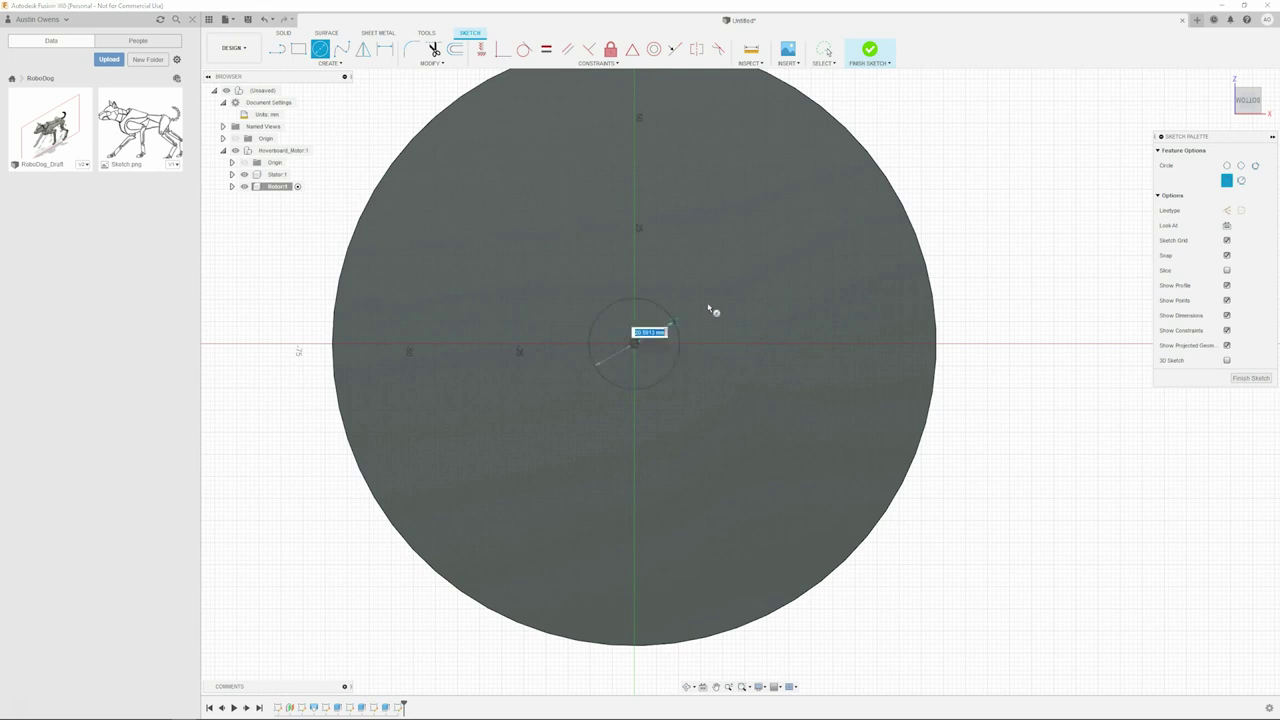
pyautogui.click(846, 262)
# Set the diameter of the circle on the flange's outer face to 127.47 mm and finish the sketch.
pyautogui.press('d')
pyautogui.click(855, 293)
pyautogui.click(1003, 257)
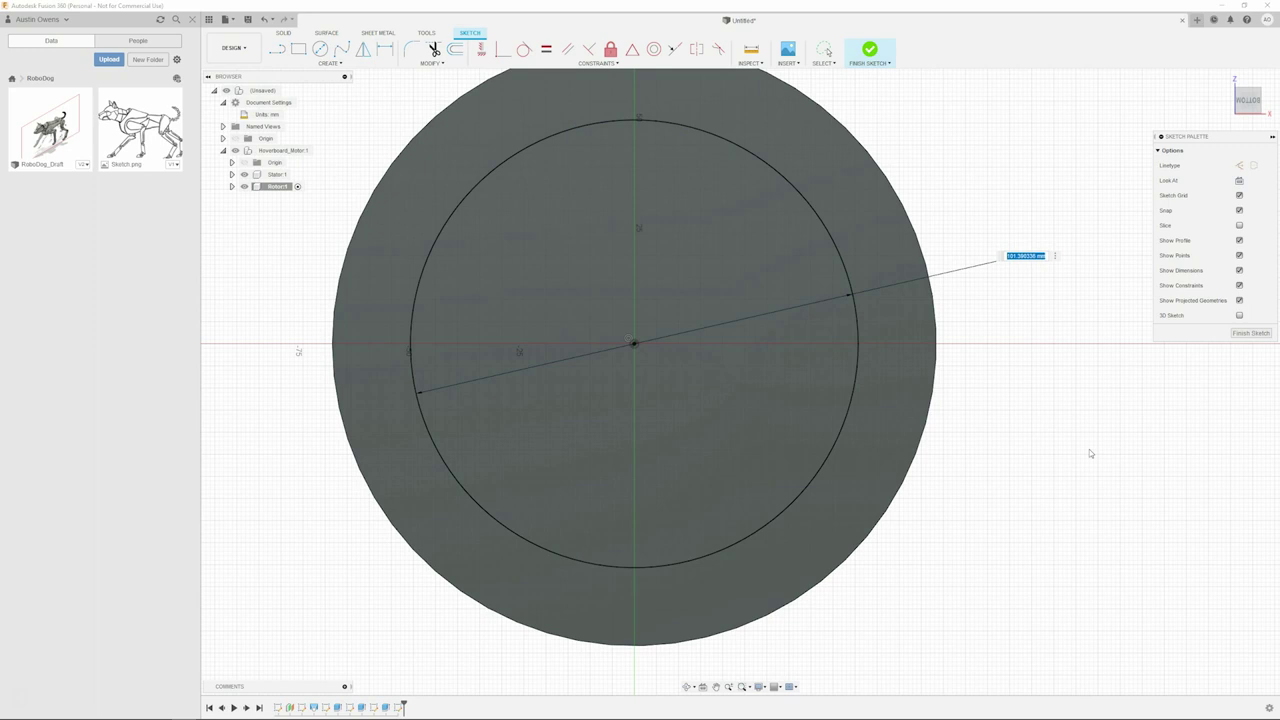
pyautogui.write('127.47')
pyautogui.press('Return')
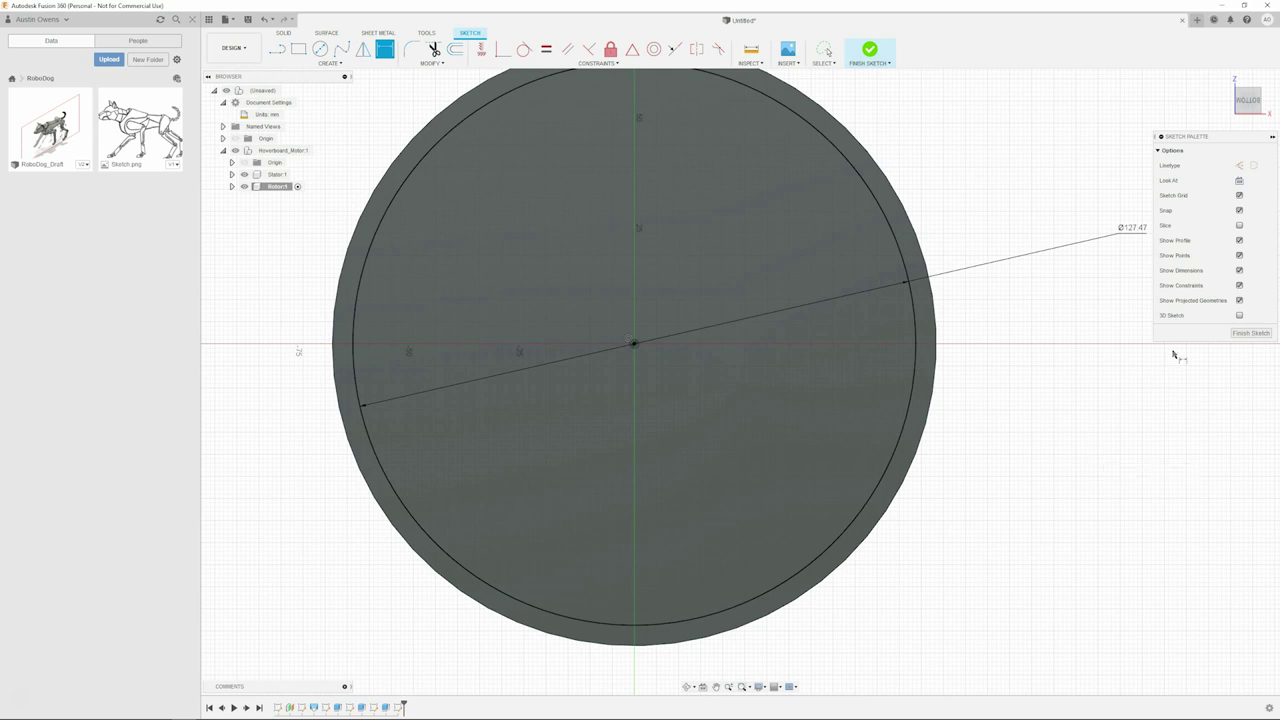
pyautogui.click(1250, 333)
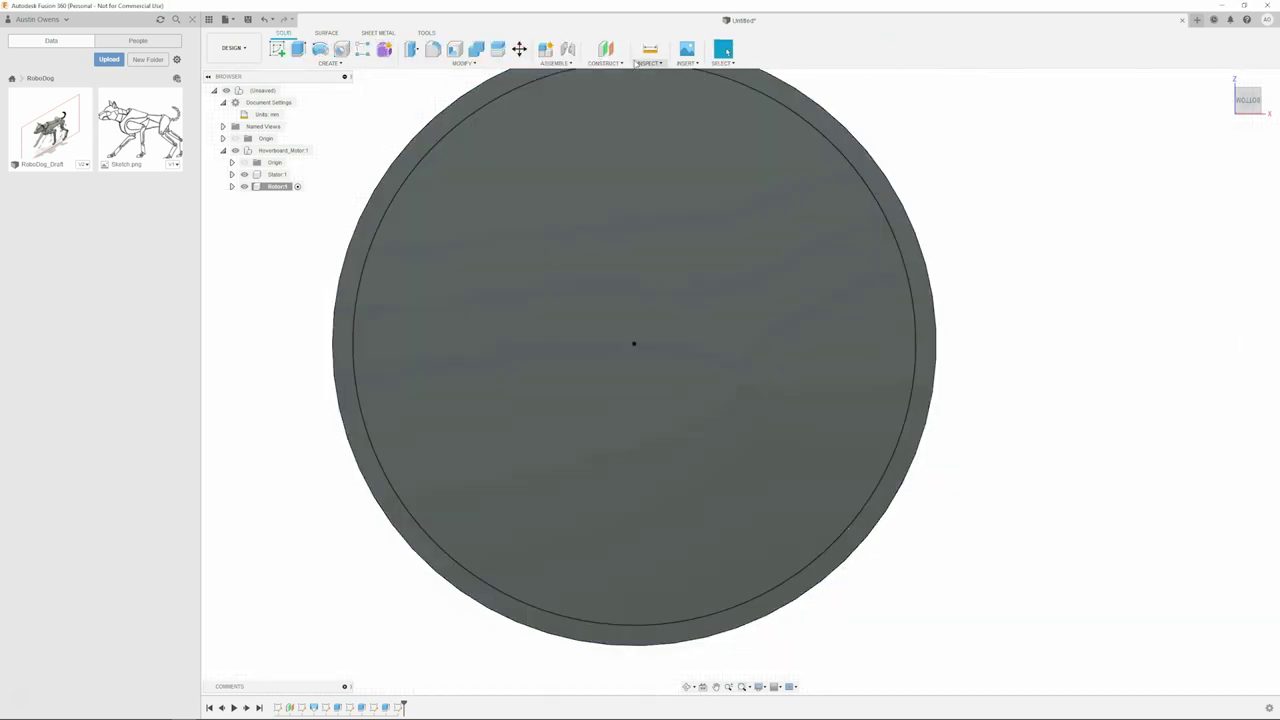
# Create a construction plane offset 9.27 mm outward from the 127.47 mm circle's profile.
pyautogui.click(605, 48)
pyautogui.click(785, 252)
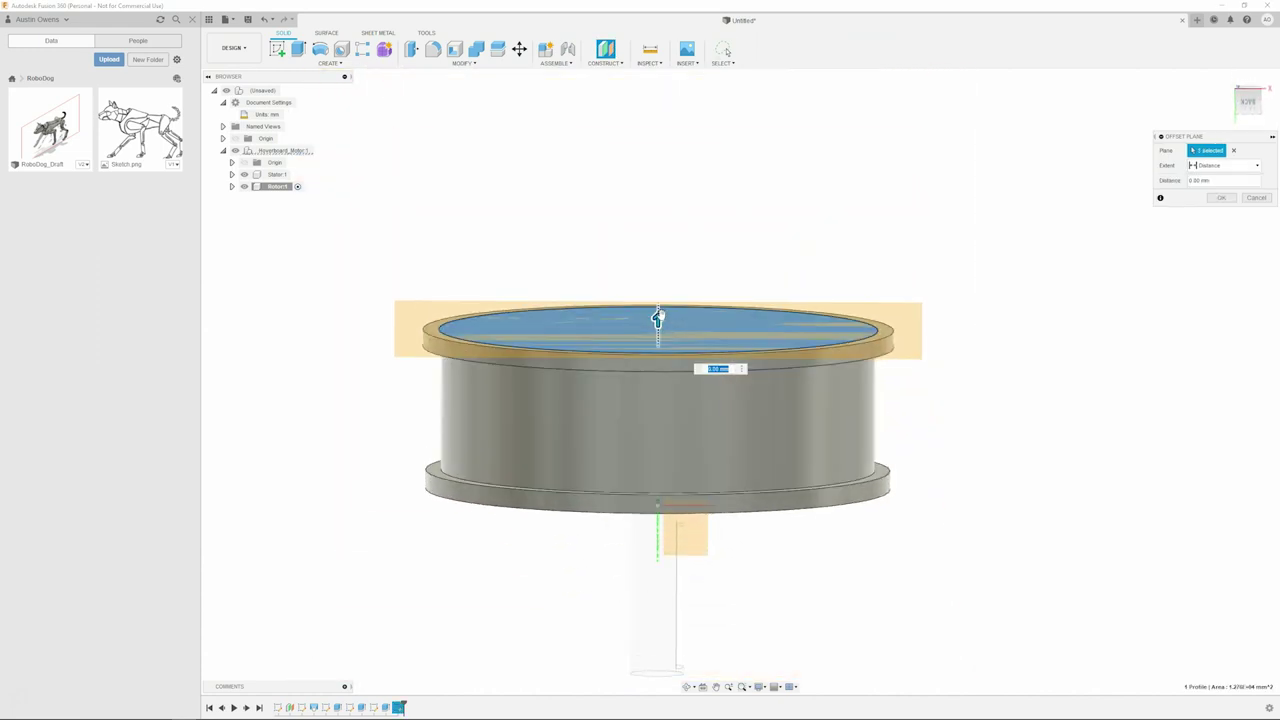
pyautogui.scroll(3, 851, 445)
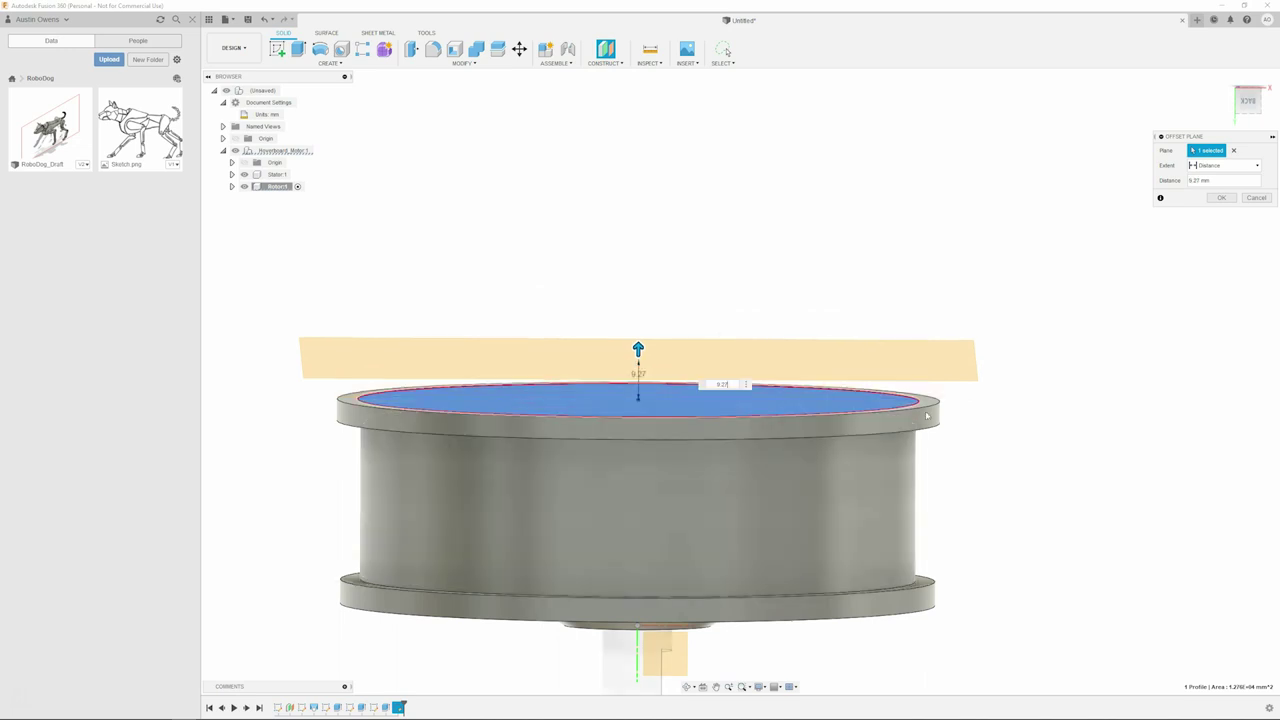
pyautogui.press('Return')
# Start a sketch on the offset plane and draw a circle about 83 mm in diameter centred on the origin.
pyautogui.keyDown('shift'); pyautogui.moveTo(927, 416); pyautogui.dragTo(966, 382, button='middle'); pyautogui.keyUp('shift')
pyautogui.press('c')
pyautogui.click(786, 286)
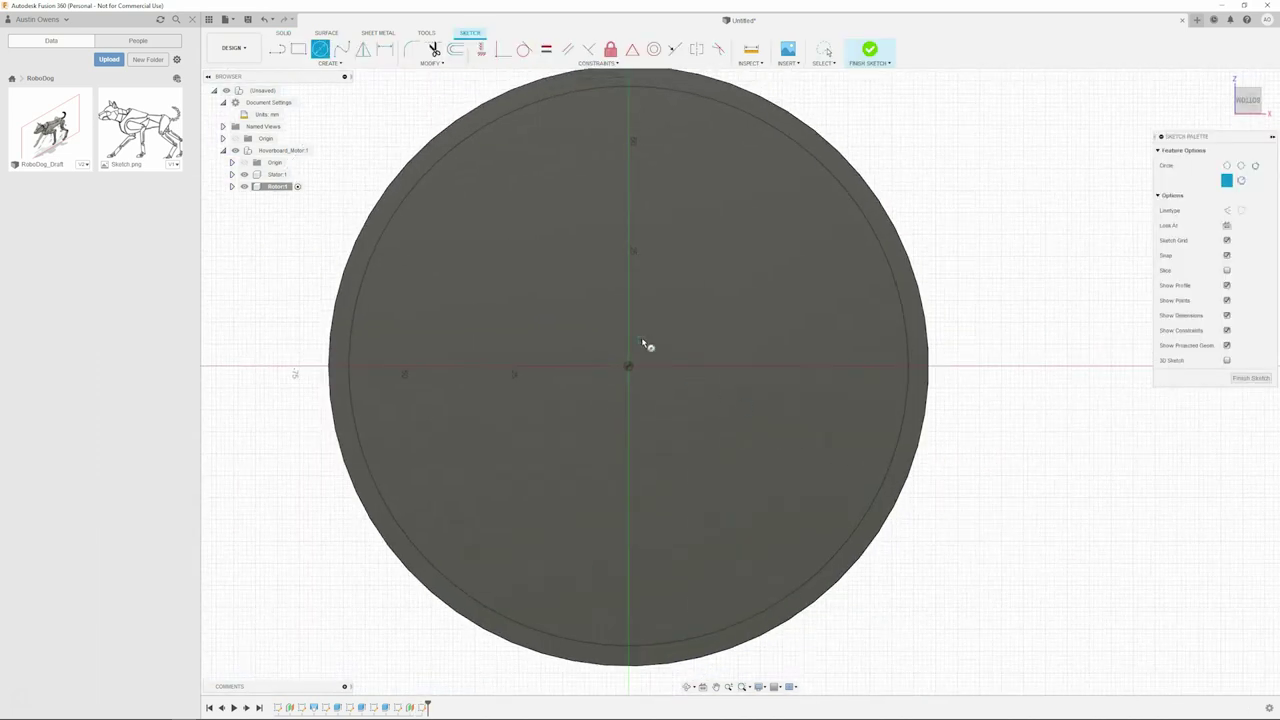
pyautogui.click(628, 367)
pyautogui.click(799, 285)
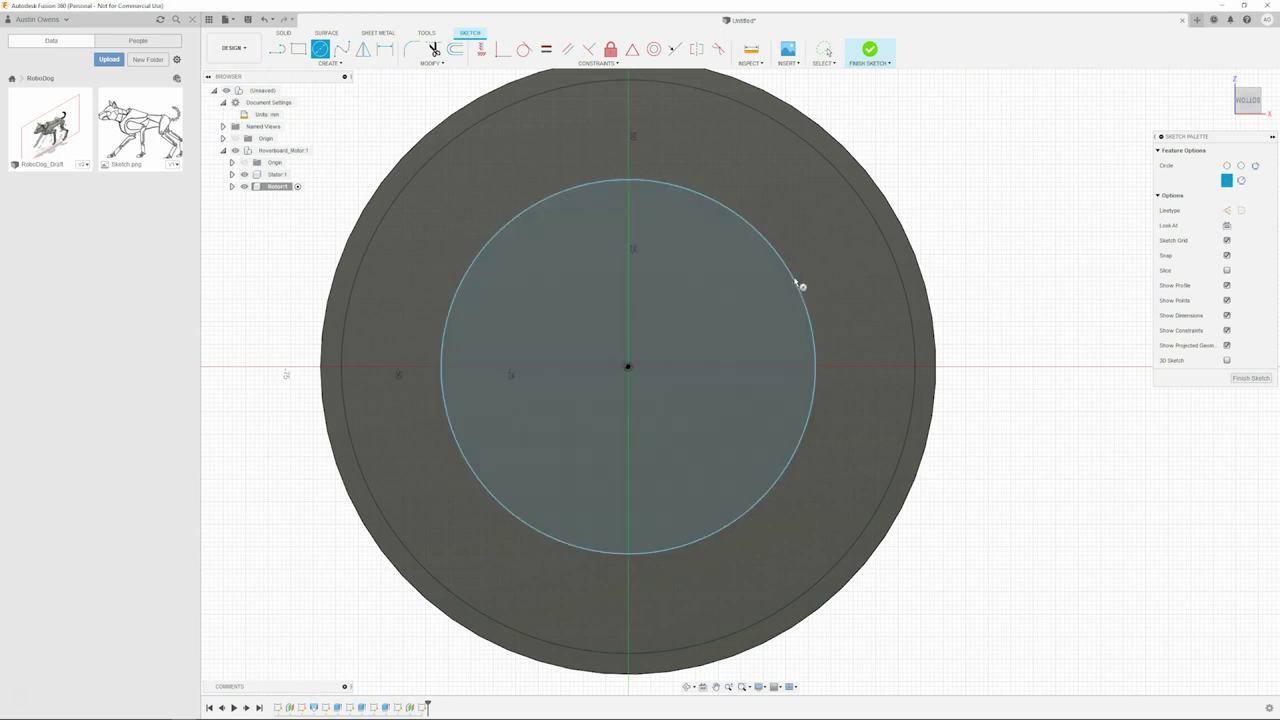
# Set the diameter of the circle on the offset plane to 112.12 mm and finish the sketch.
pyautogui.press('d')
pyautogui.click(814, 336)
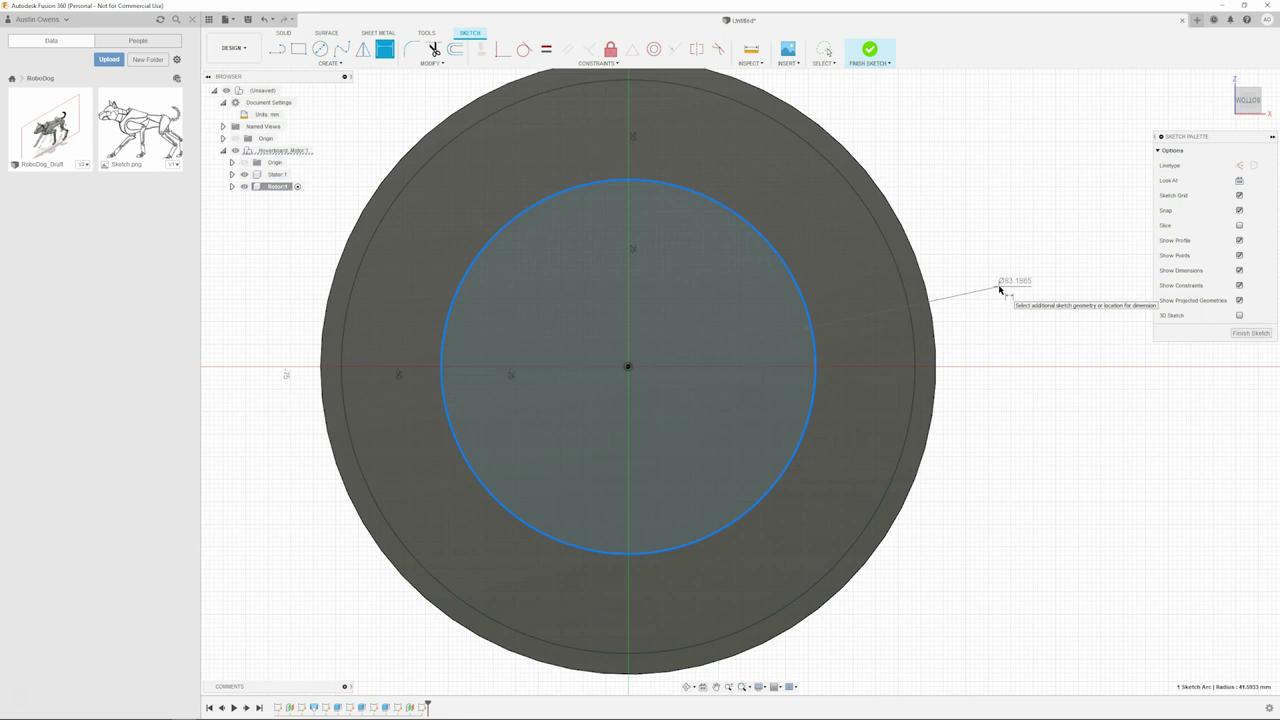
pyautogui.click(999, 288)
pyautogui.write('15')
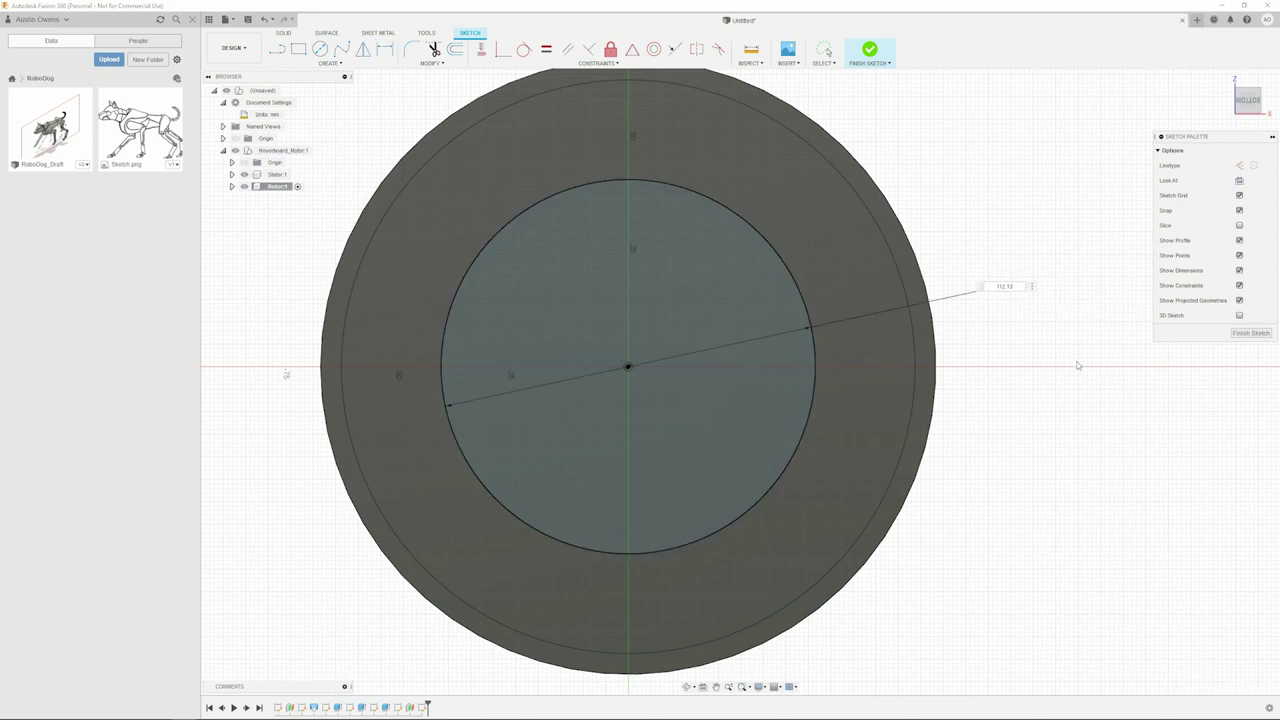
pyautogui.press('Return')
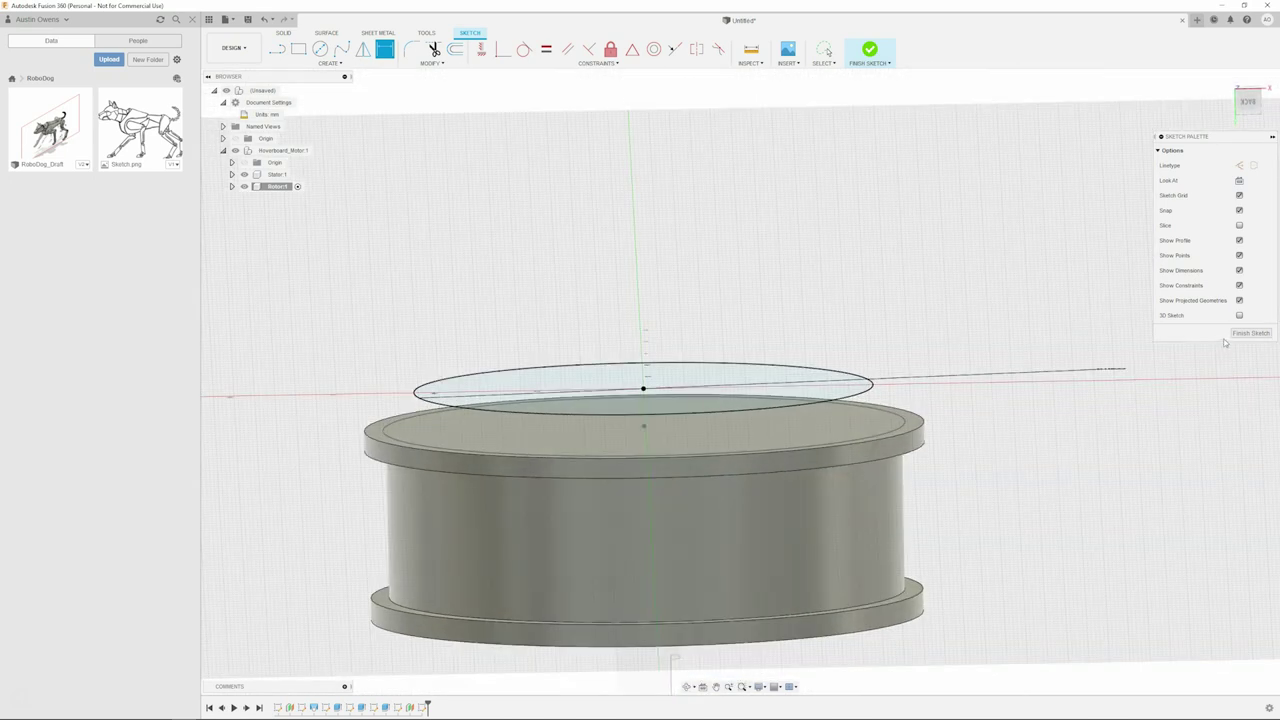
pyautogui.click(1240, 333)
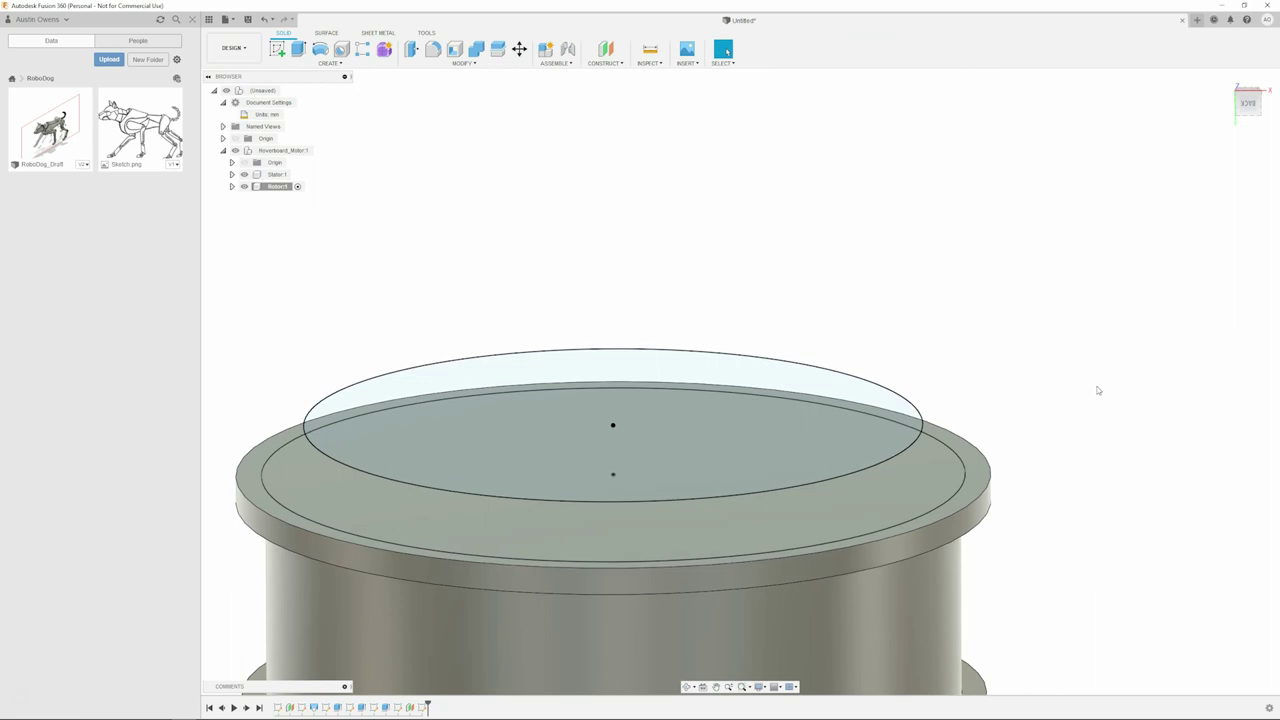
# Loft from the 127.47 mm circle on the flange's outer face to the 112.12 mm circle on the offset plane.
pyautogui.write('s')
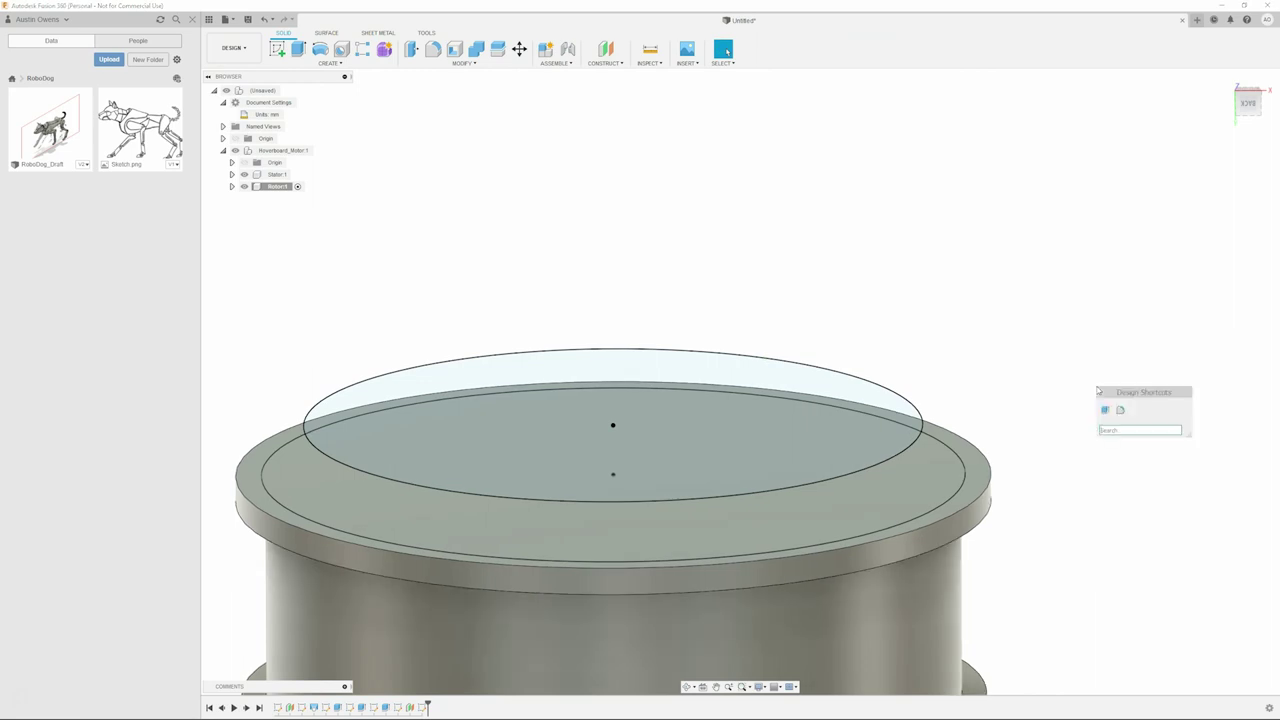
pyautogui.write('l')
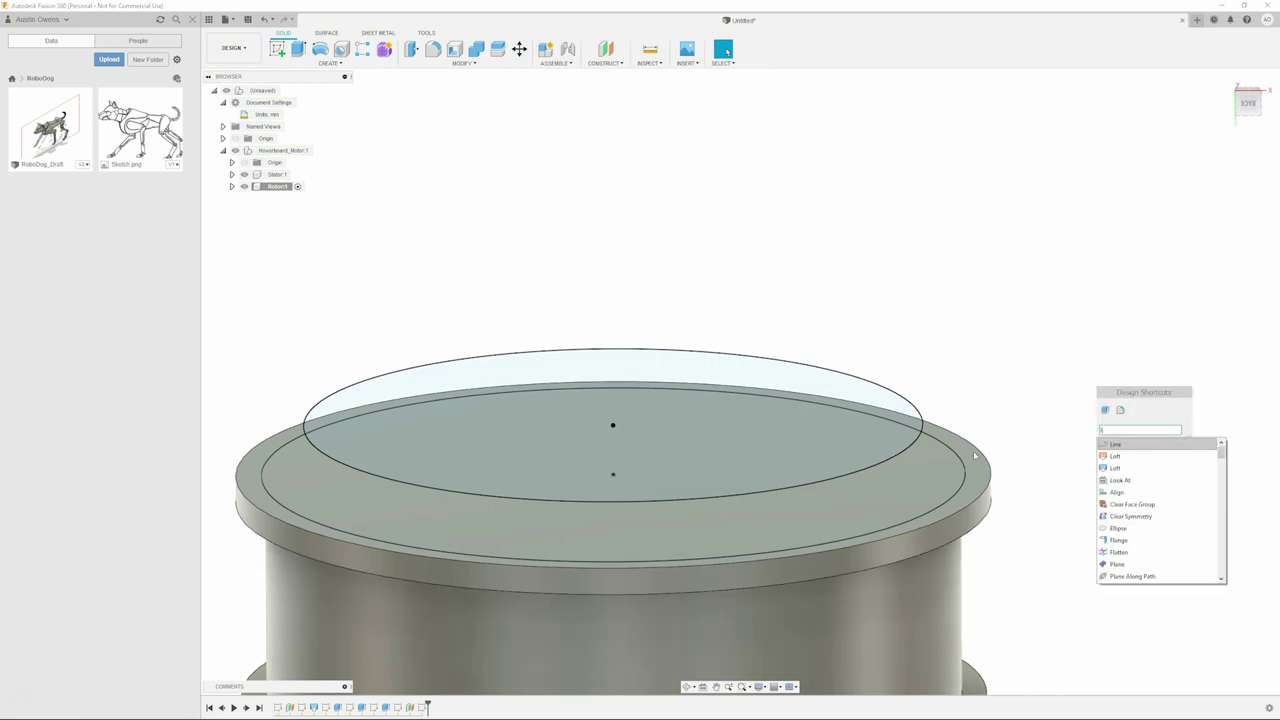
pyautogui.click(1173, 456)
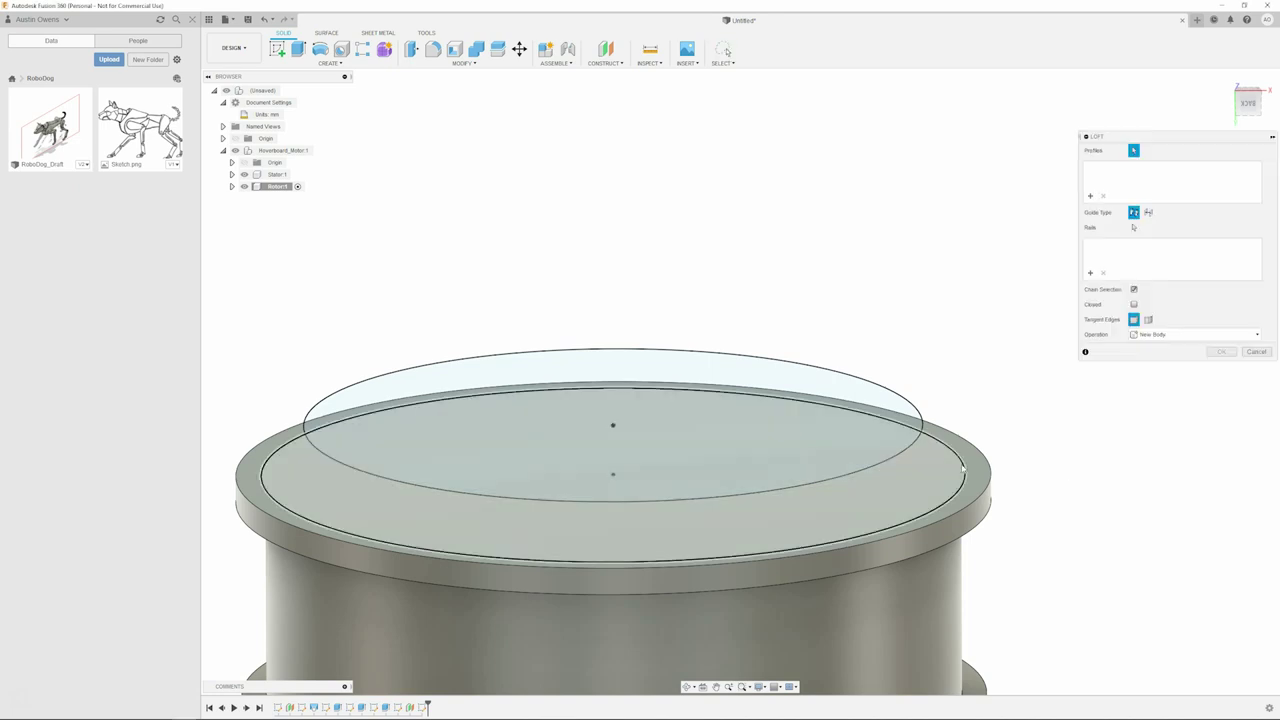
pyautogui.click(963, 470)
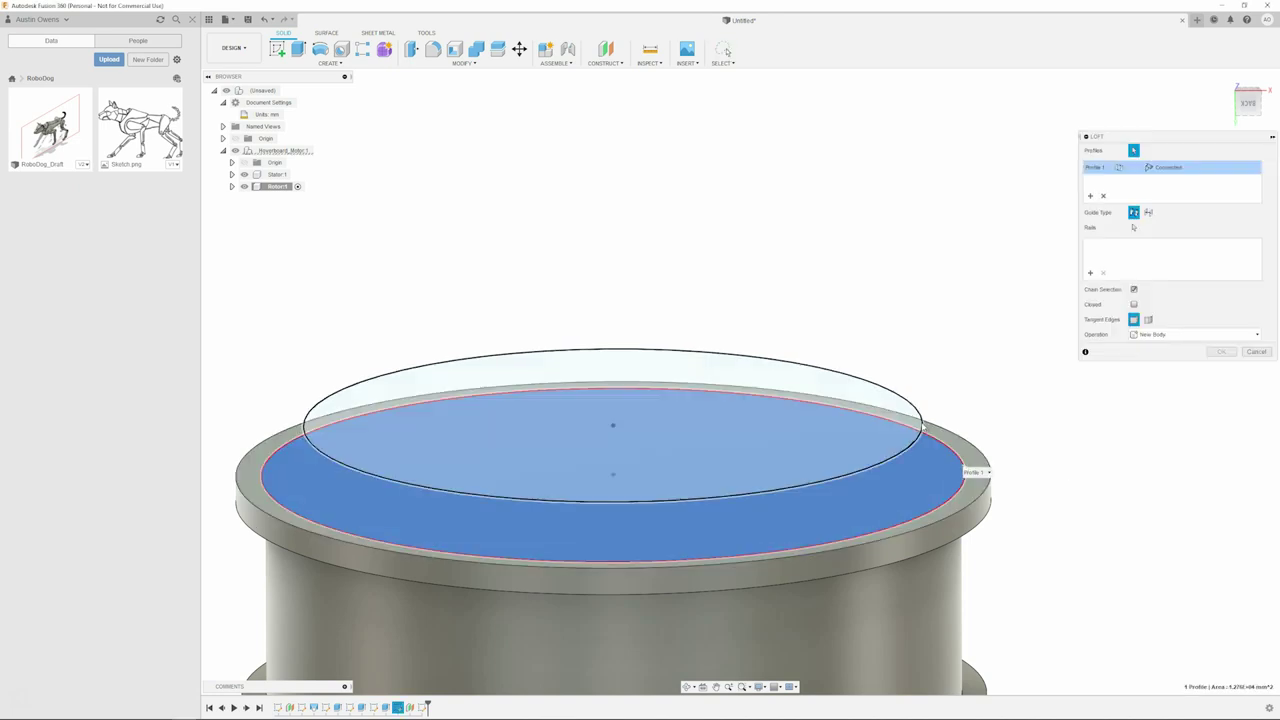
pyautogui.click(925, 427)
pyautogui.click(1222, 354)
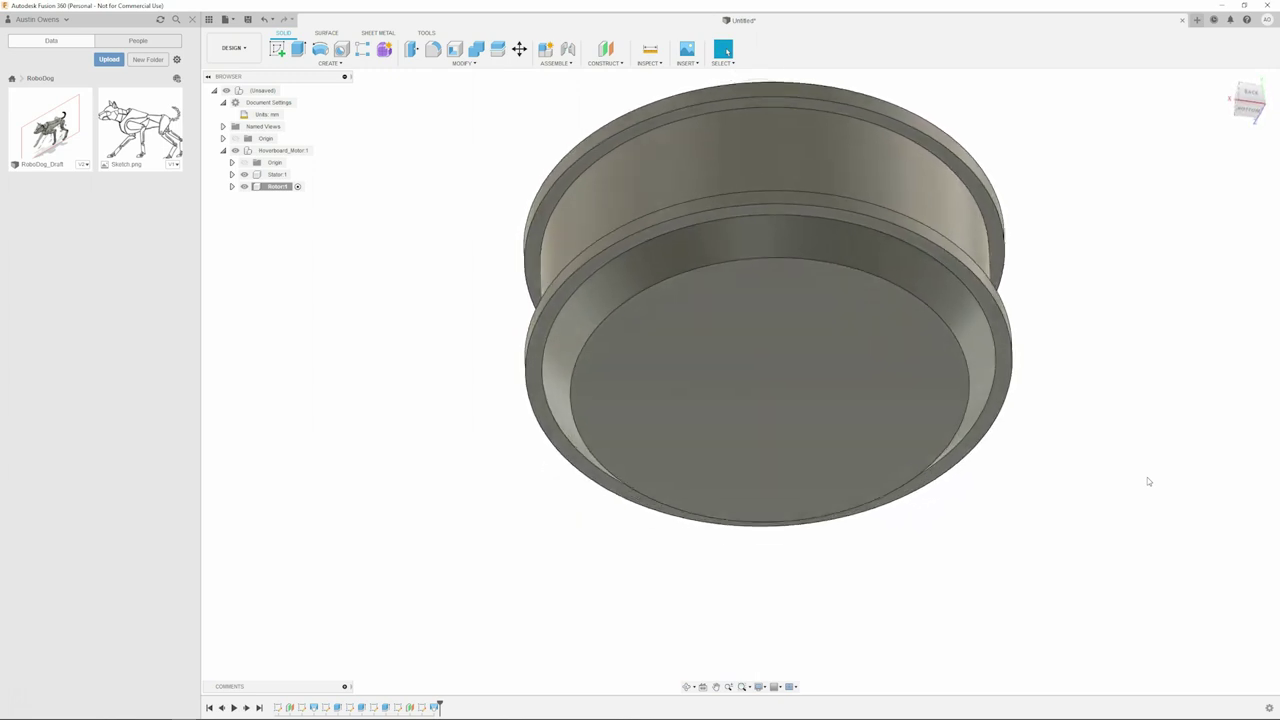
# Start a sketch on the lofted cap's flat outer face and draw a circle about 60 mm in diameter centred on the origin.
pyautogui.click(1253, 110)
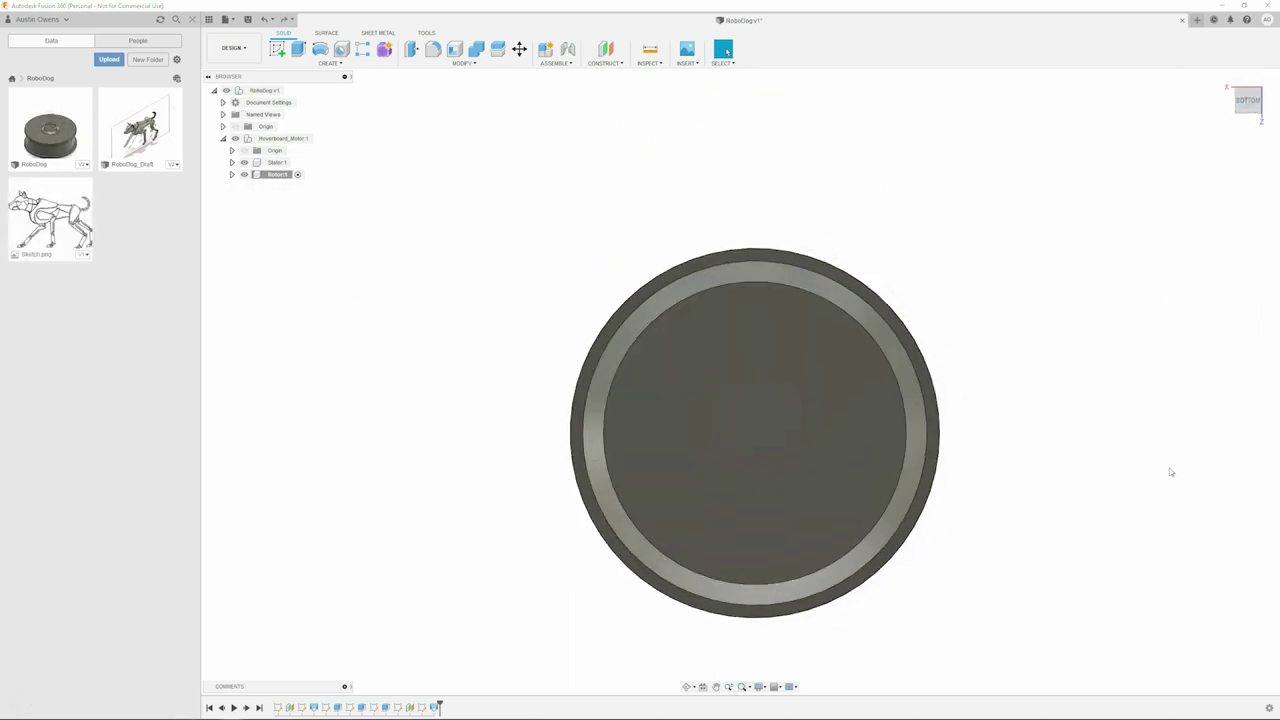
pyautogui.press('s')
pyautogui.click(838, 377)
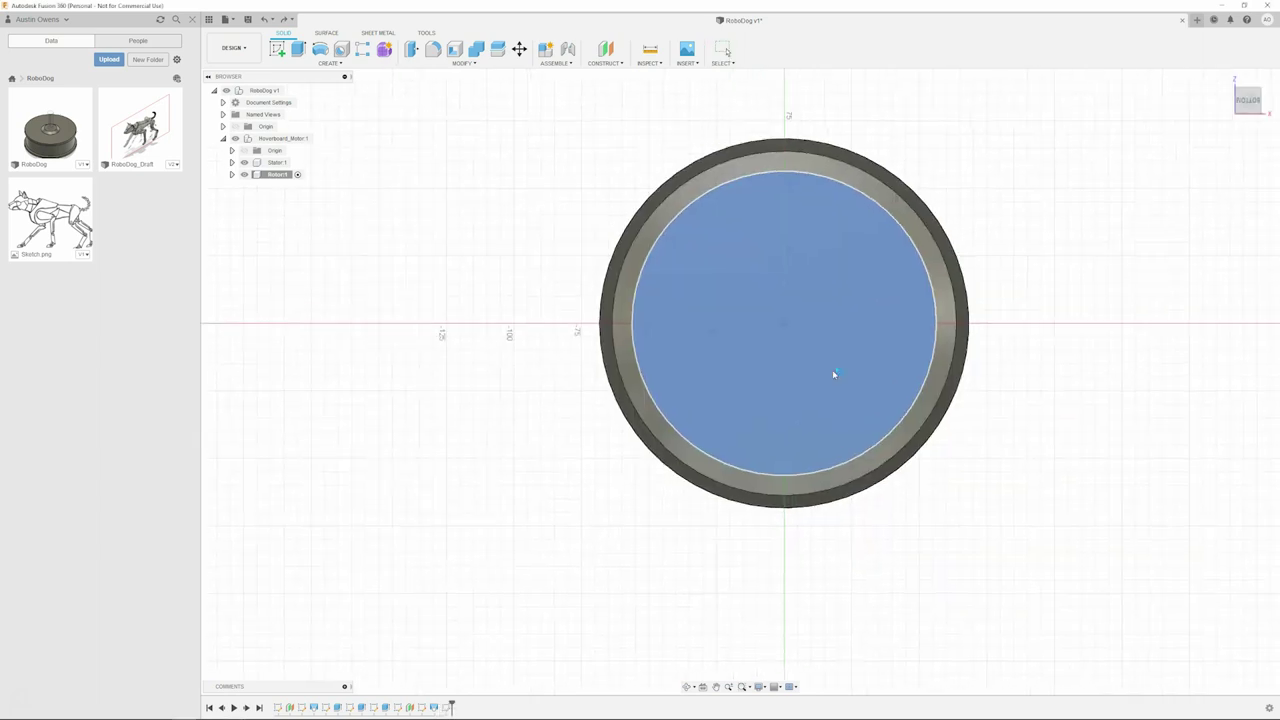
pyautogui.scroll(3, 870, 290)
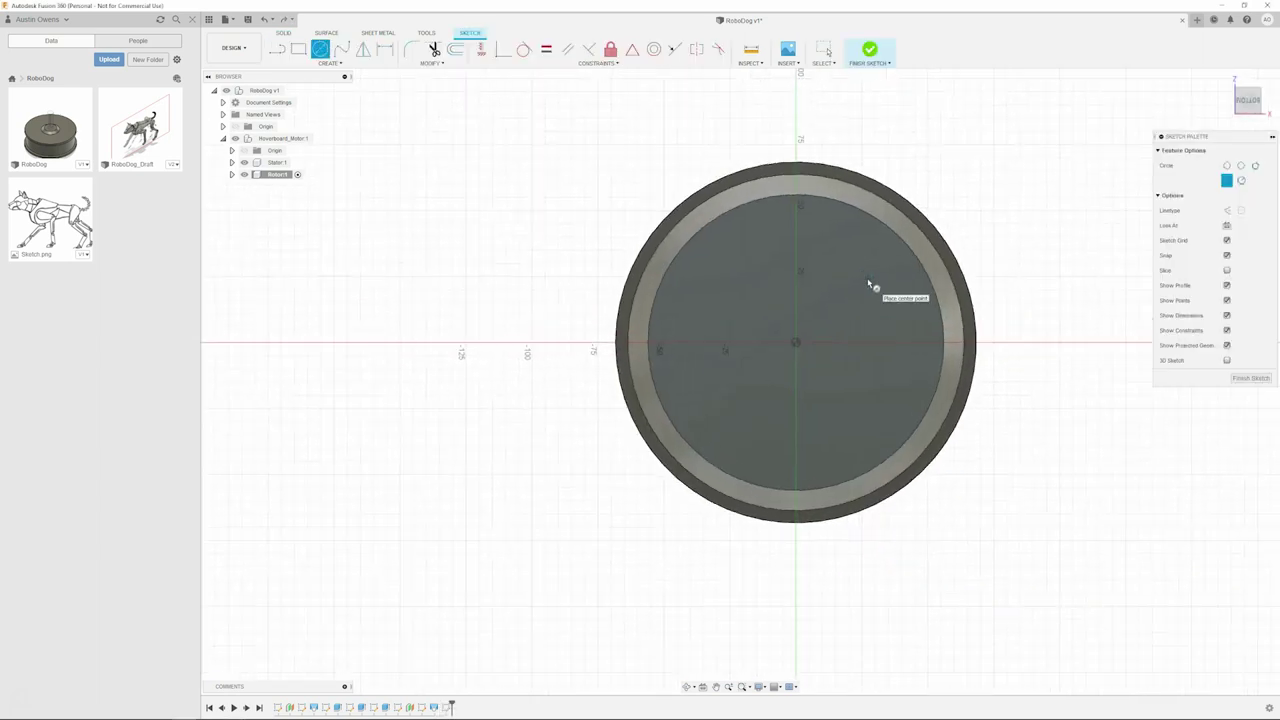
pyautogui.click(787, 350)
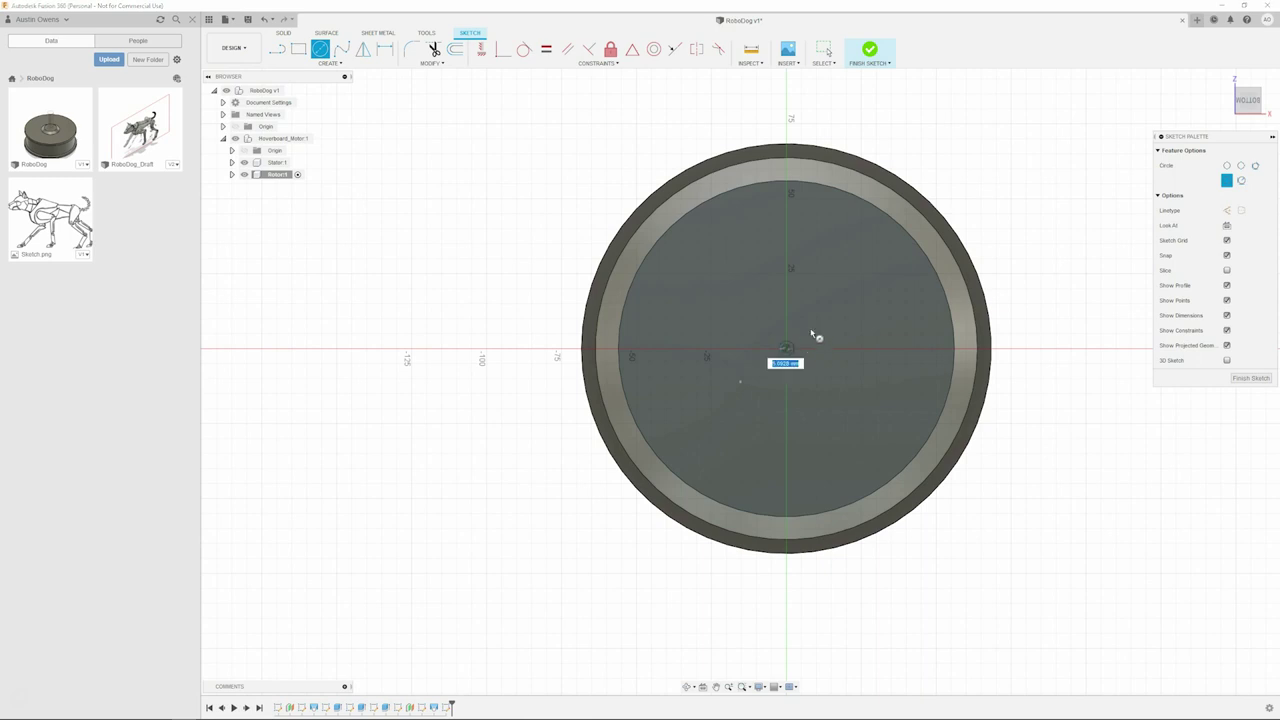
pyautogui.click(866, 301)
# Set the centre circle's diameter to 38.31 mm.
pyautogui.press('d')
pyautogui.click(876, 331)
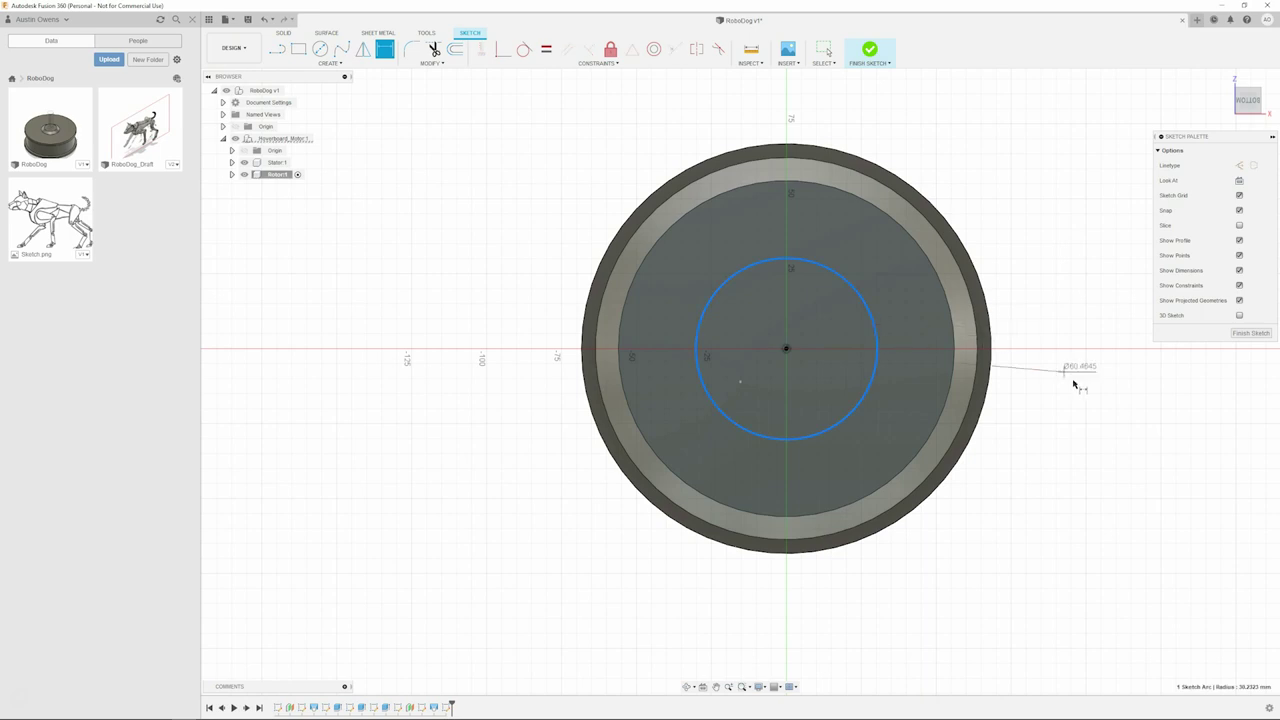
pyautogui.click(1088, 400)
pyautogui.write('38.3')
pyautogui.press('Return')
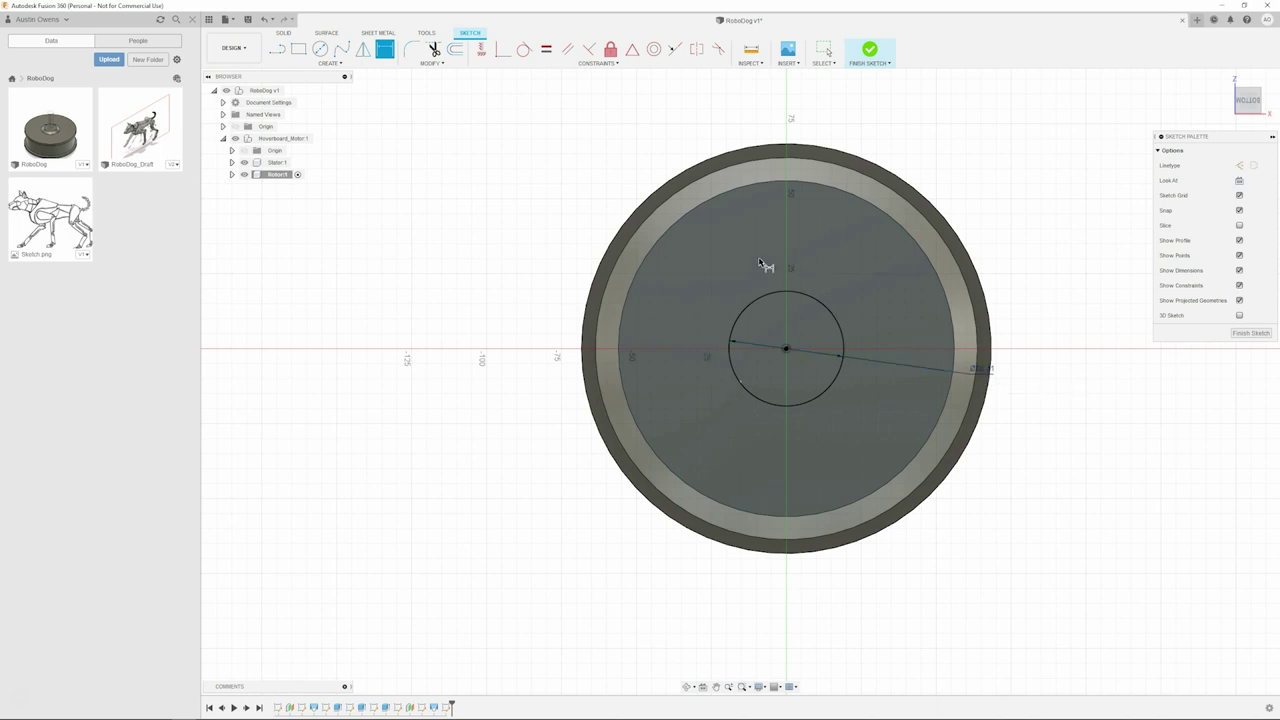
# Draw a circle about 20 mm in diameter above and left of the centre circle, tangent to its outside.
pyautogui.press('Escape')
pyautogui.press('c')
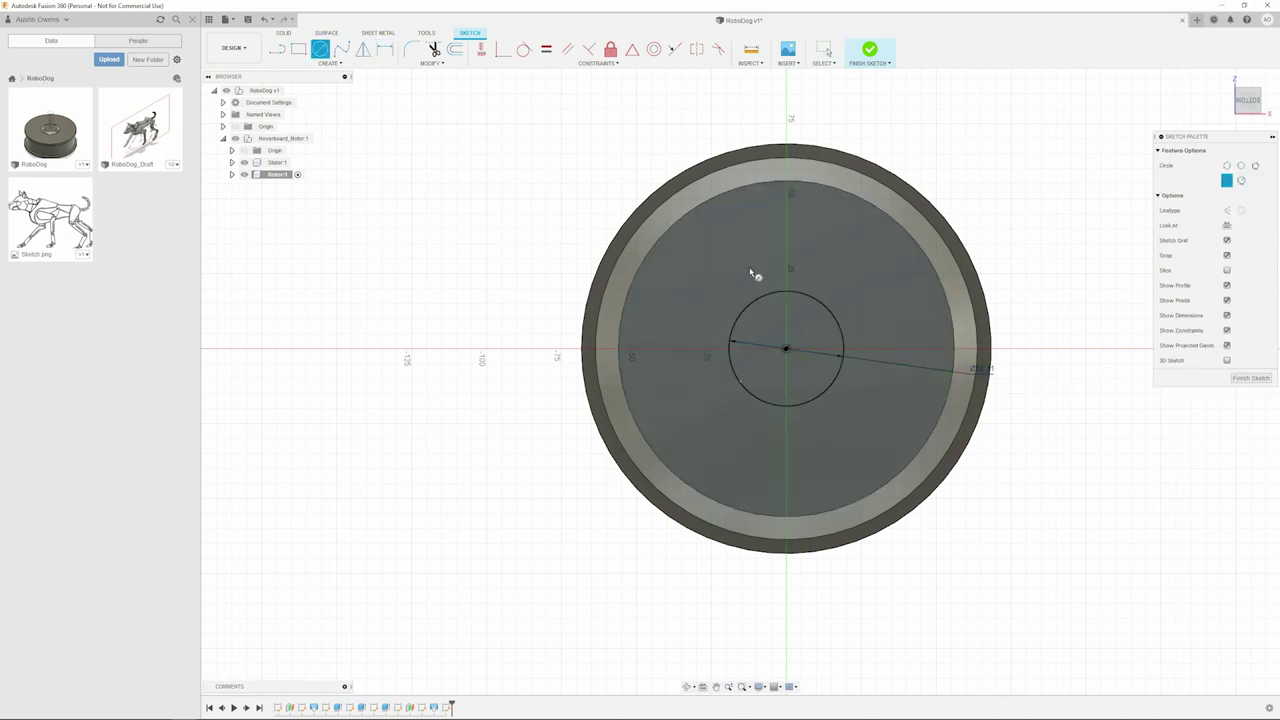
pyautogui.click(742, 273)
pyautogui.click(759, 299)
pyautogui.press('Escape')
# Set the small tangent circle's diameter to 11.61 mm.
pyautogui.press('d')
pyautogui.click(771, 266)
pyautogui.click(575, 214)
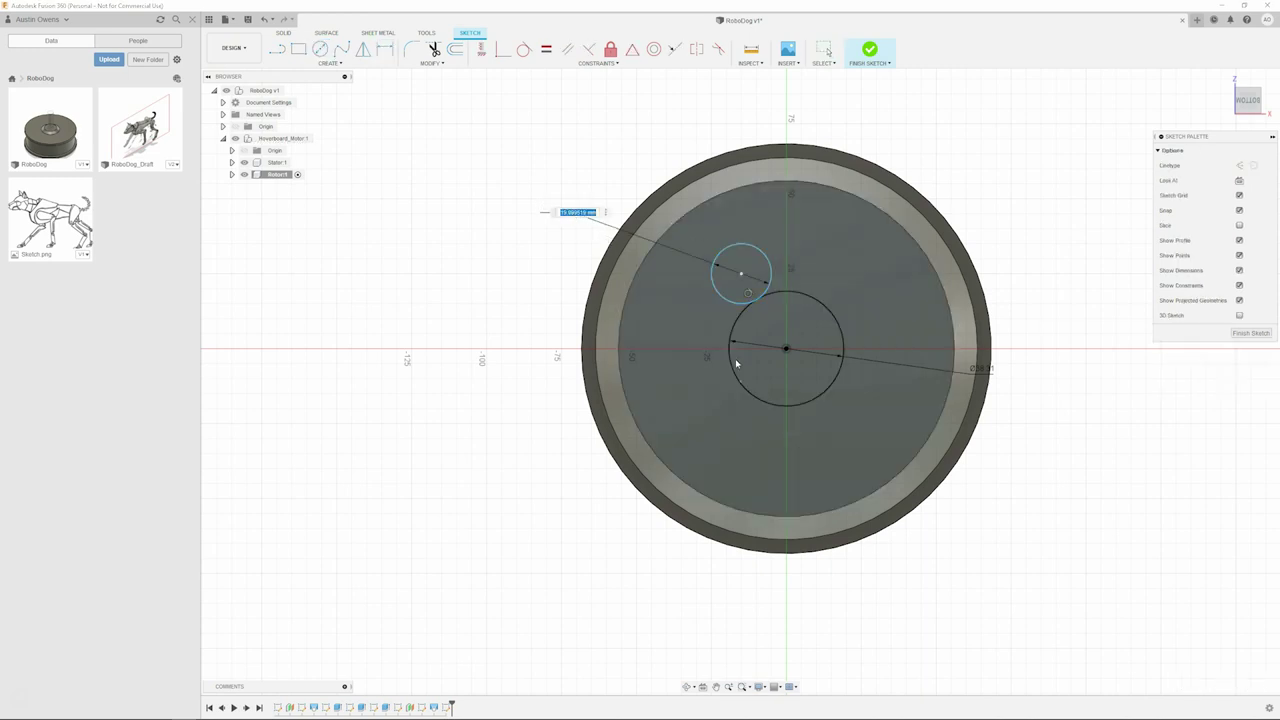
pyautogui.write('15')
pyautogui.press('Return')
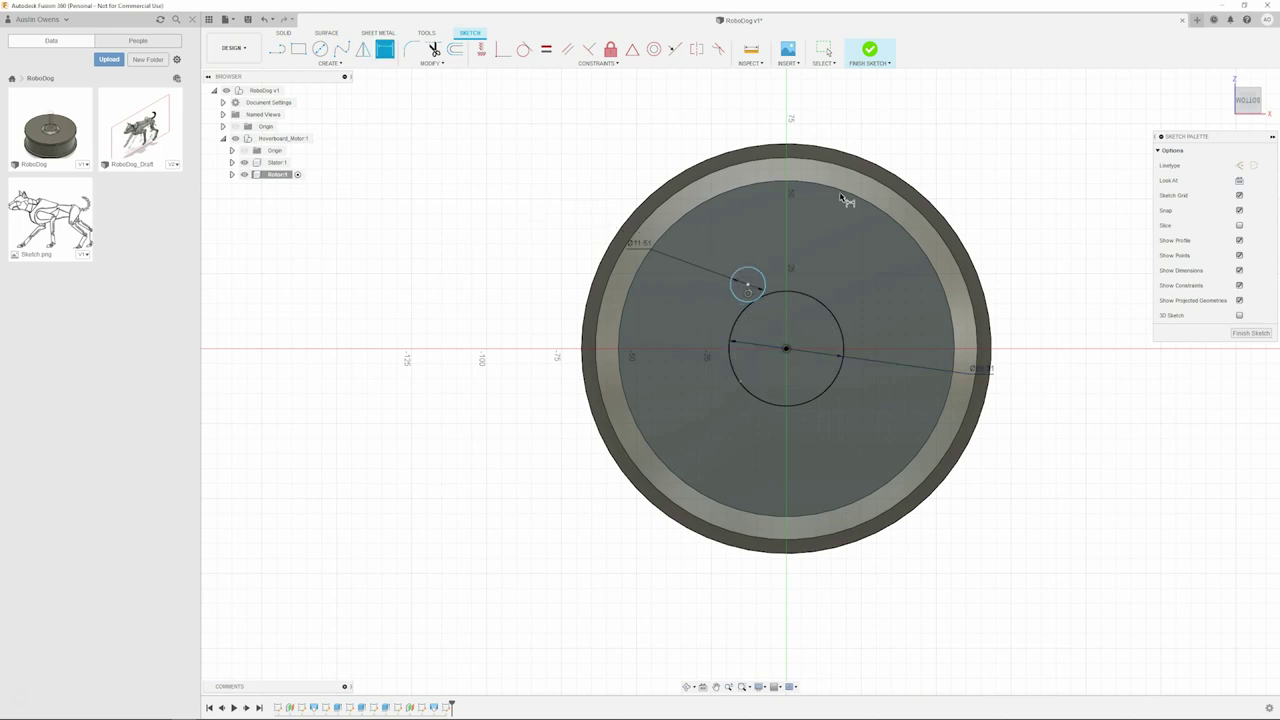
pyautogui.press('Escape')
# Draw a slanted line from the small circle's edge up towards the cap rim, continued by a horizontal line towards the vertical axis.
pyautogui.scroll(5, 809, 262)
pyautogui.scroll(-1, 788, 300)
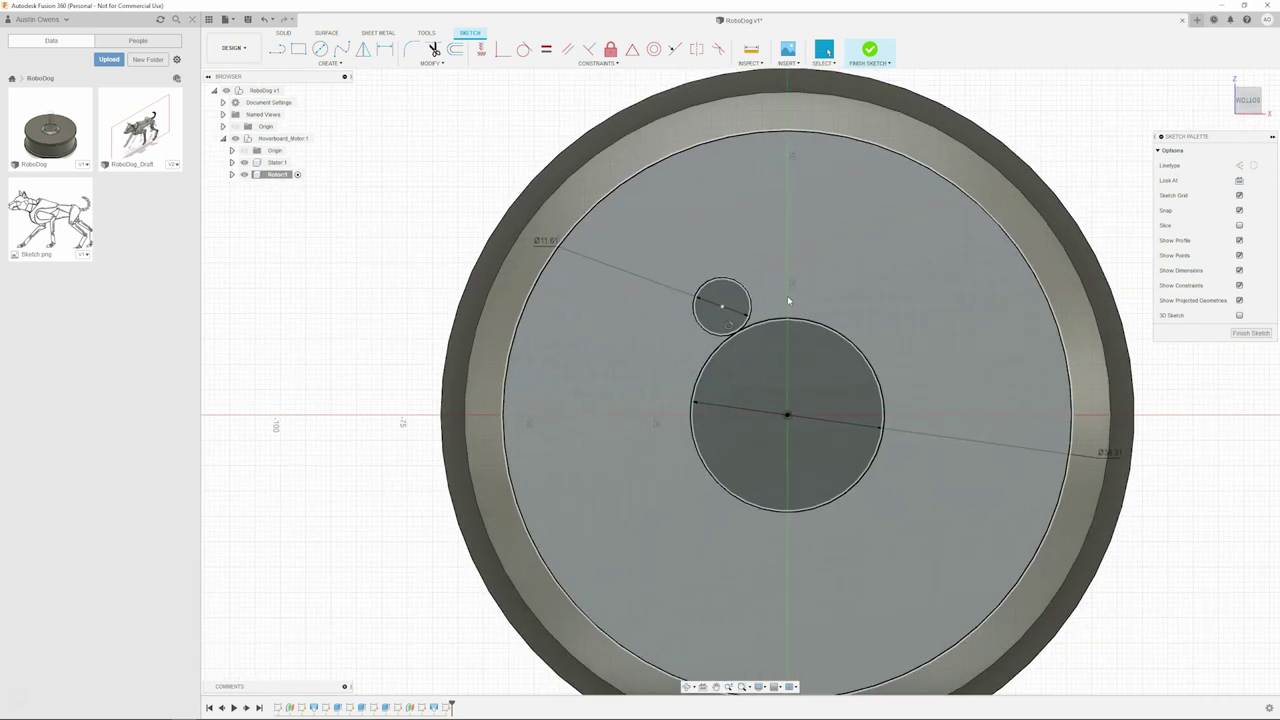
pyautogui.press('l')
pyautogui.click(706, 292)
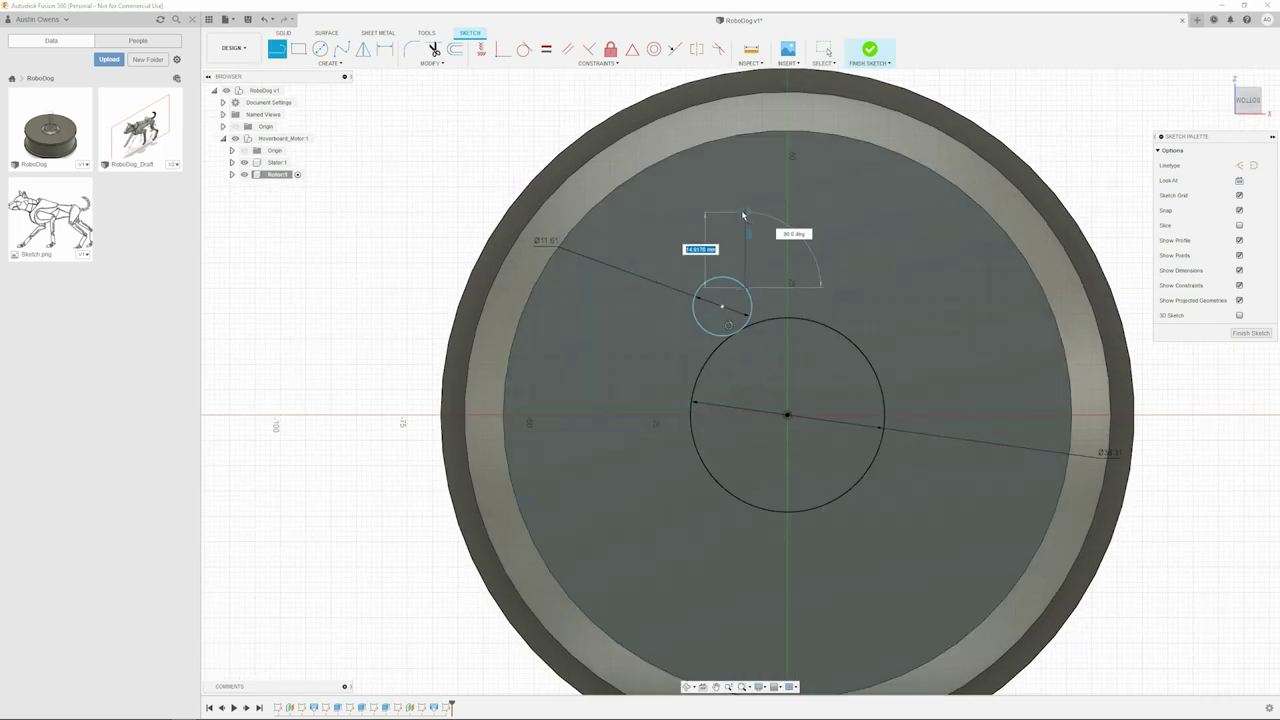
pyautogui.click(710, 158)
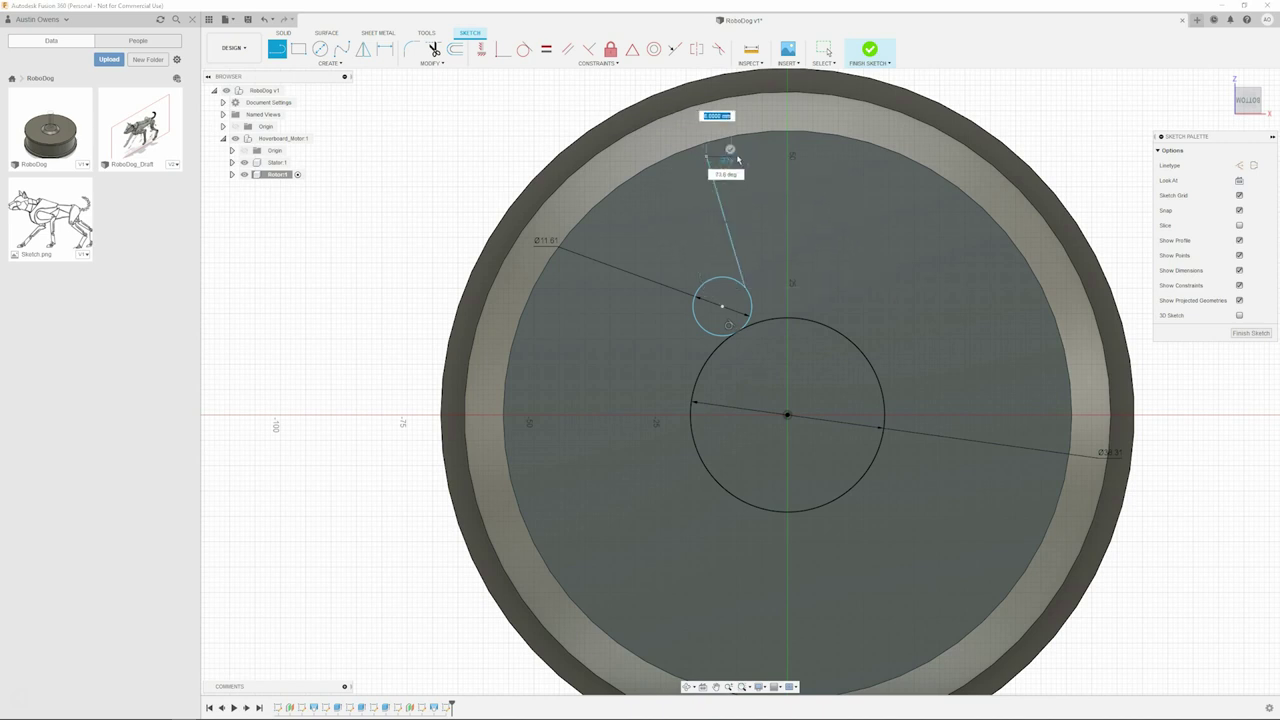
pyautogui.click(762, 156)
pyautogui.press('Escape')
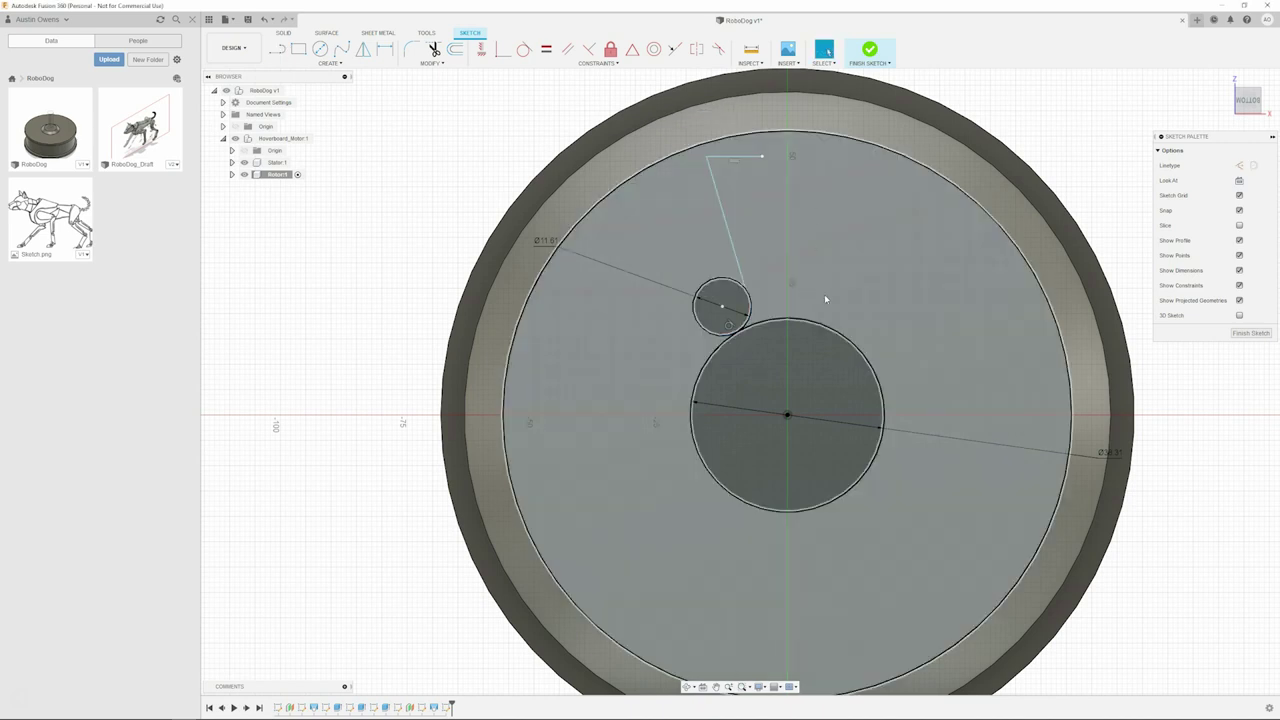
# Draw a vertical line from the origin to the cap face's upper edge and convert it to a construction line.
pyautogui.press('l')
pyautogui.click(786, 416)
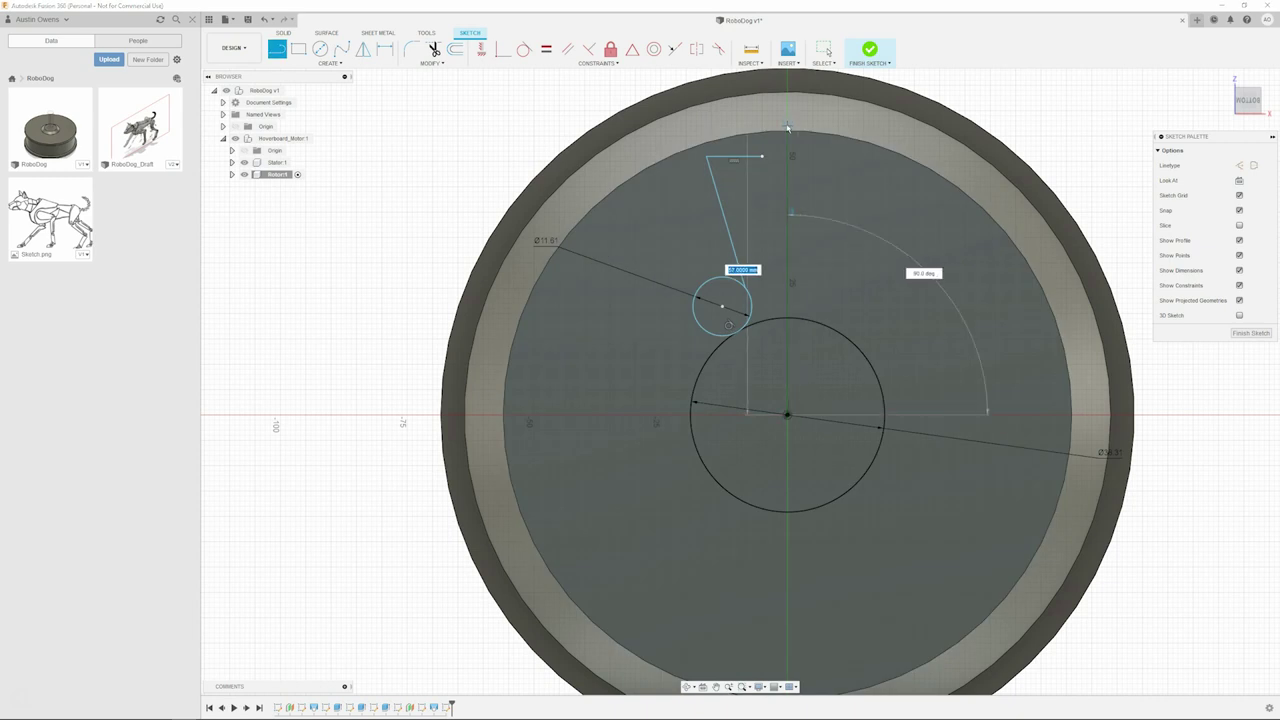
pyautogui.click(787, 131)
pyautogui.press('Escape')
pyautogui.click(788, 165)
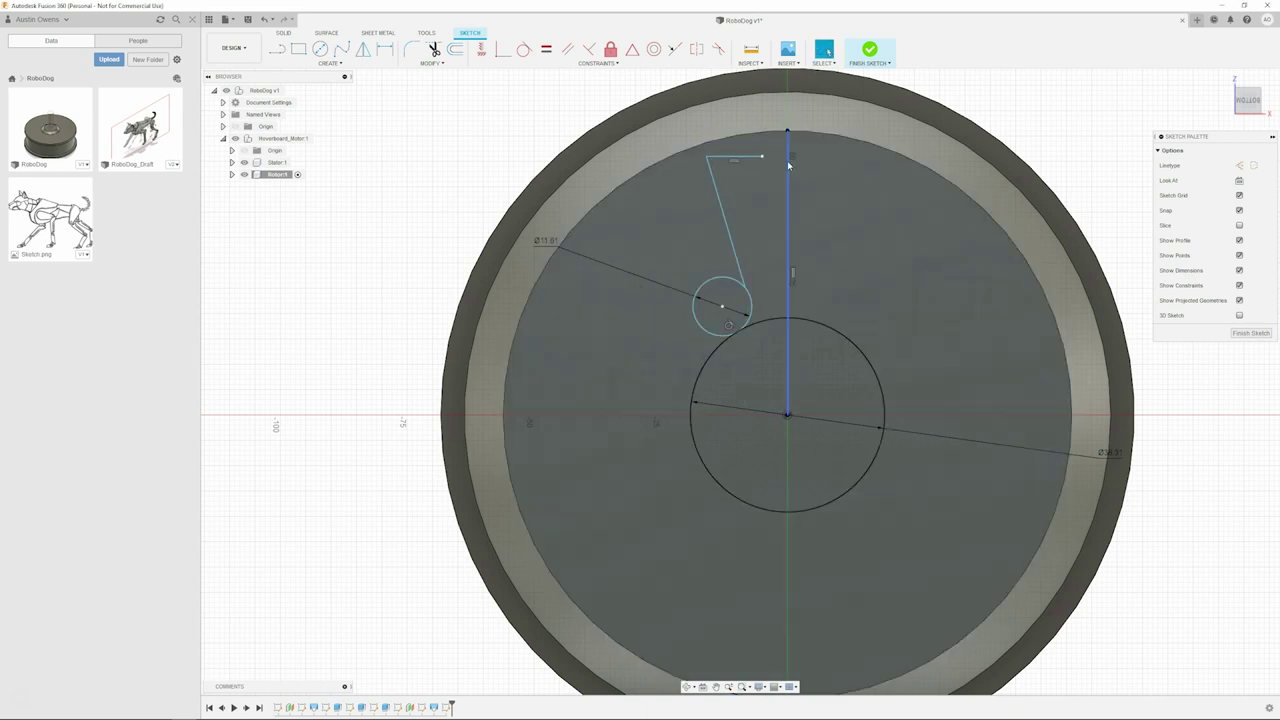
pyautogui.press('x')
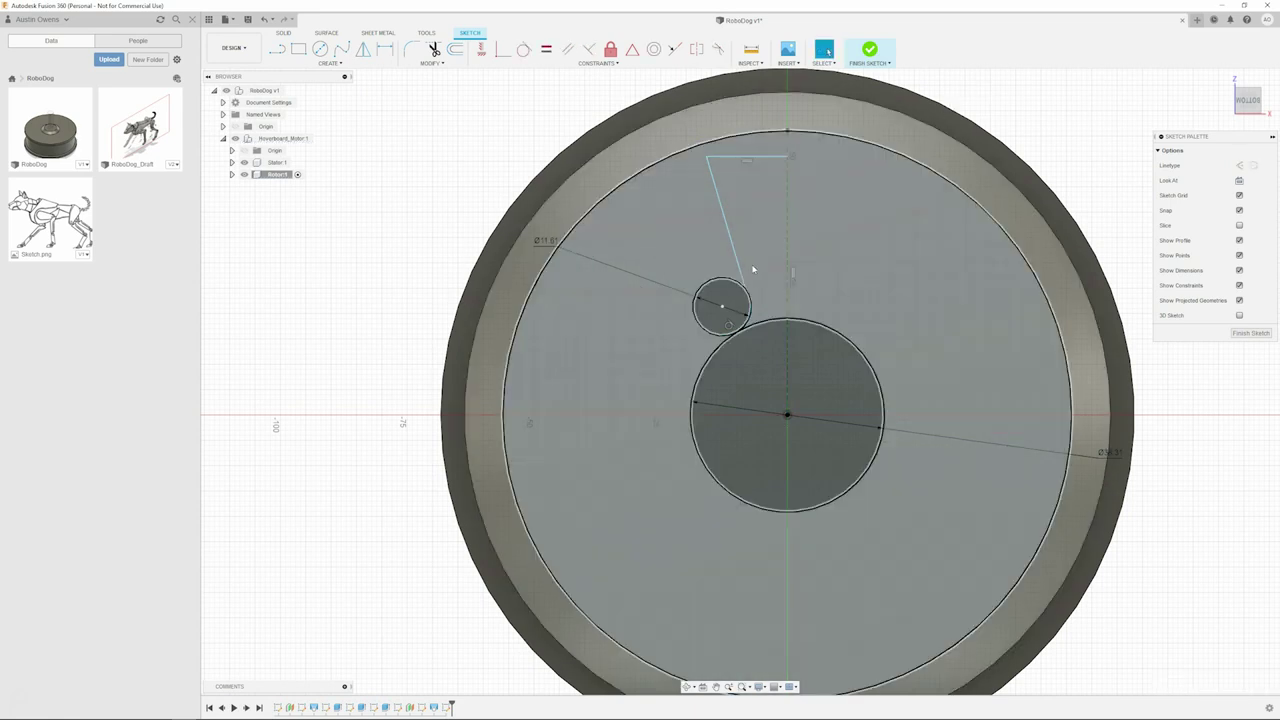
# Constrain the slanted line tangent to the 11.61 mm circle.
pyautogui.click(740, 272)
pyautogui.keyDown('shift'); pyautogui.click(732, 282); pyautogui.keyUp('shift')
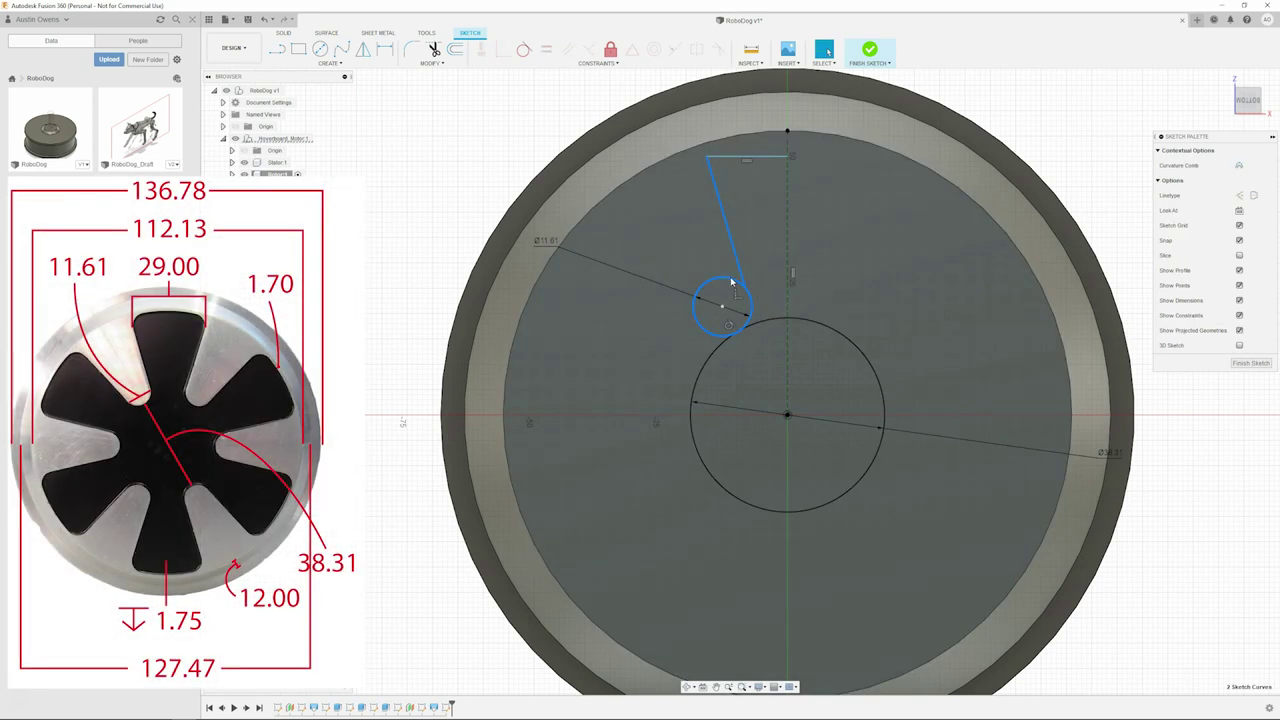
pyautogui.click(526, 50)
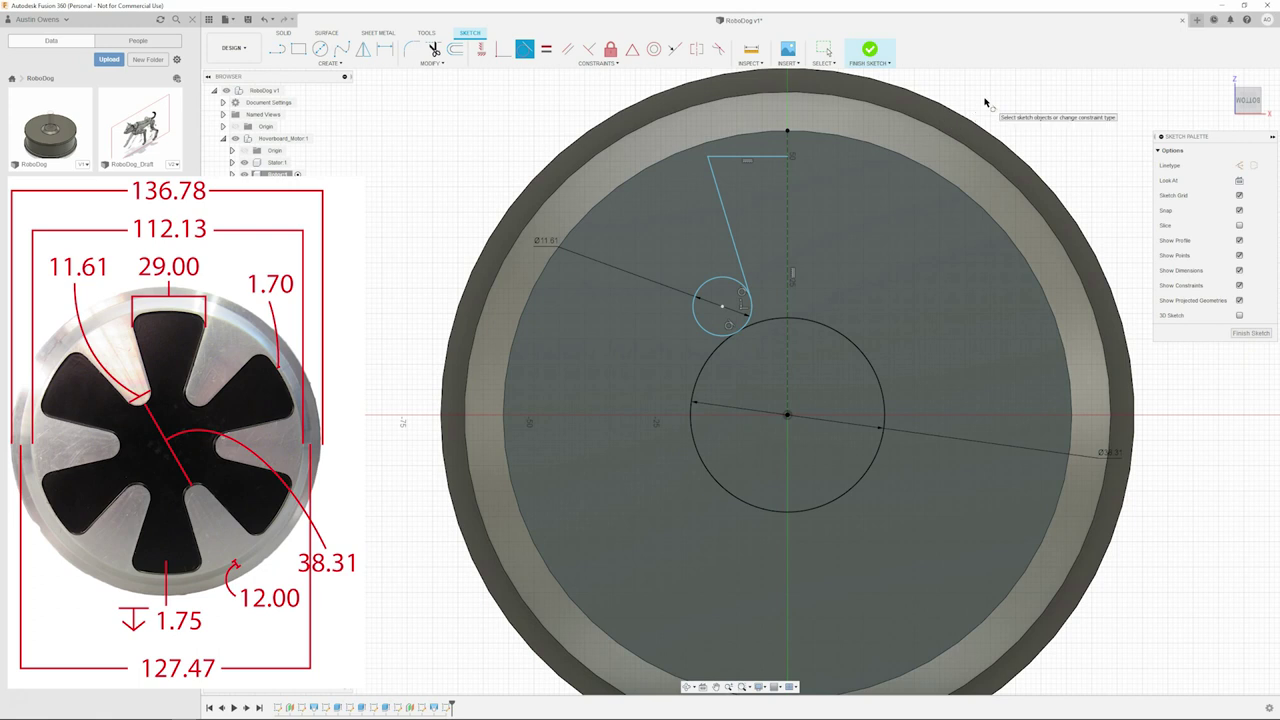
pyautogui.press('Escape')
# Fillet the corner between the slanted and horizontal lines with a 4 mm radius and move the horizontal line slightly outward.
pyautogui.write('s')
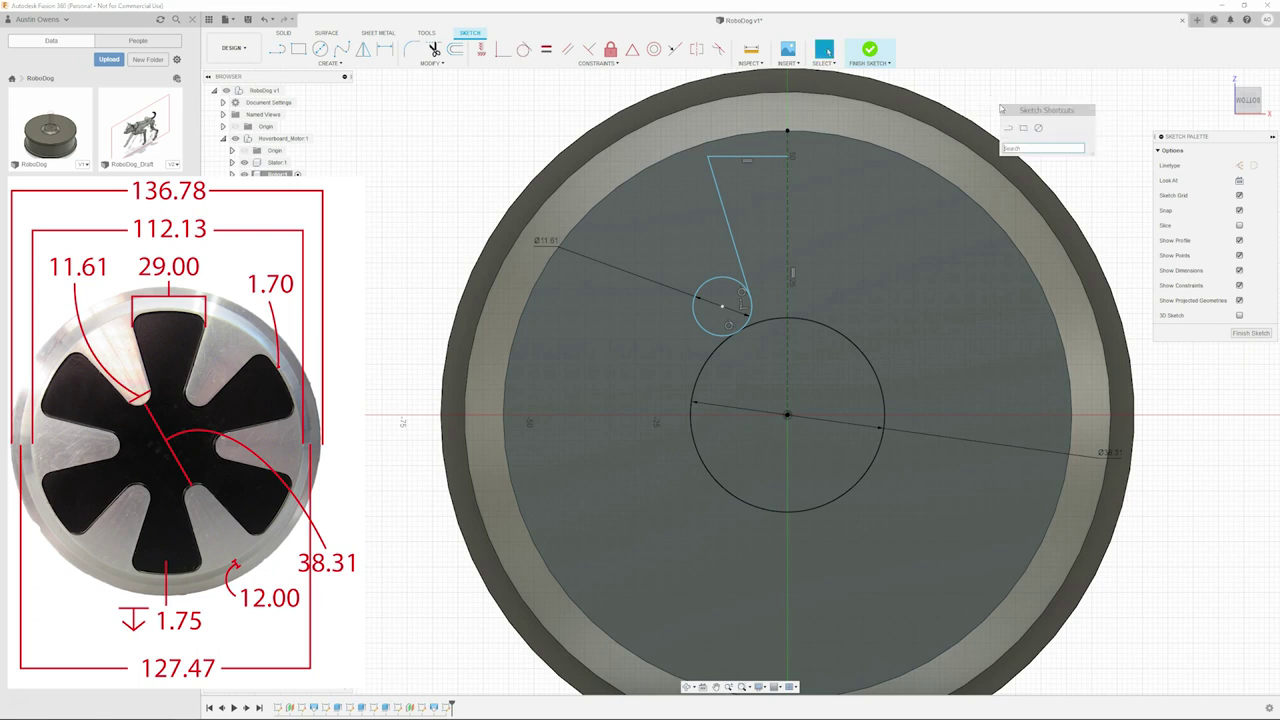
pyautogui.write('fi')
pyautogui.press('Return')
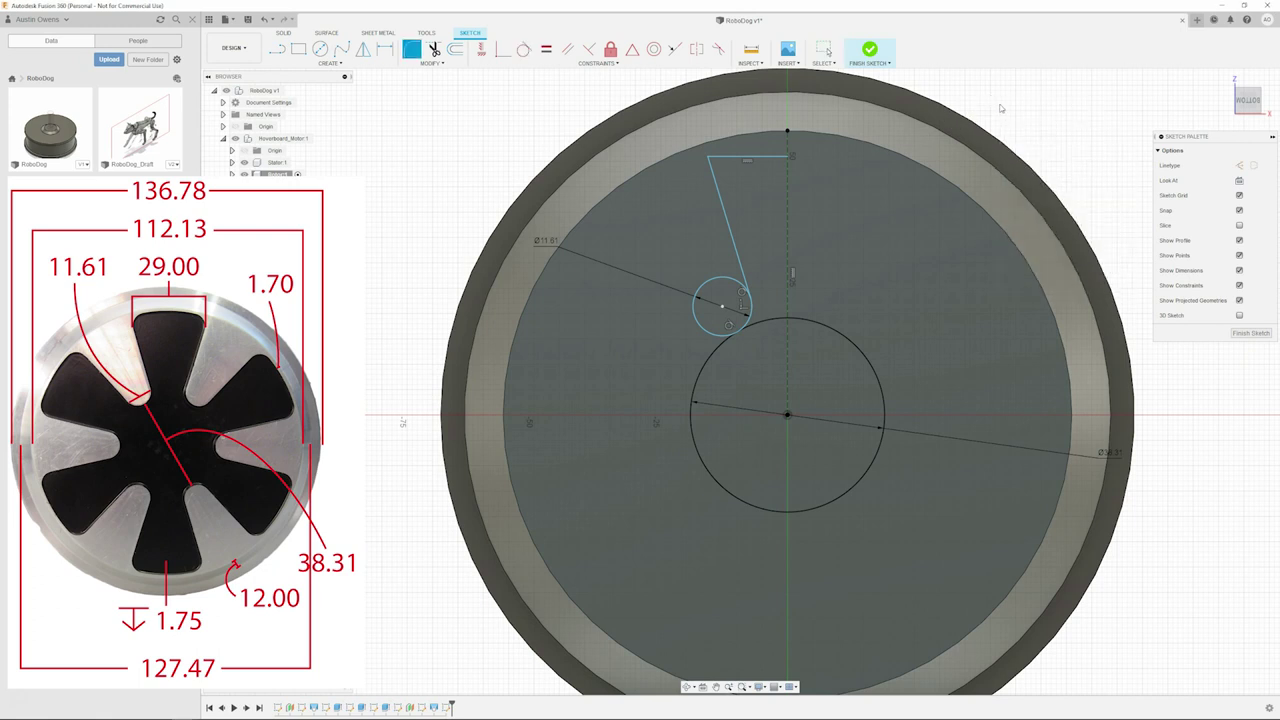
pyautogui.click(708, 157)
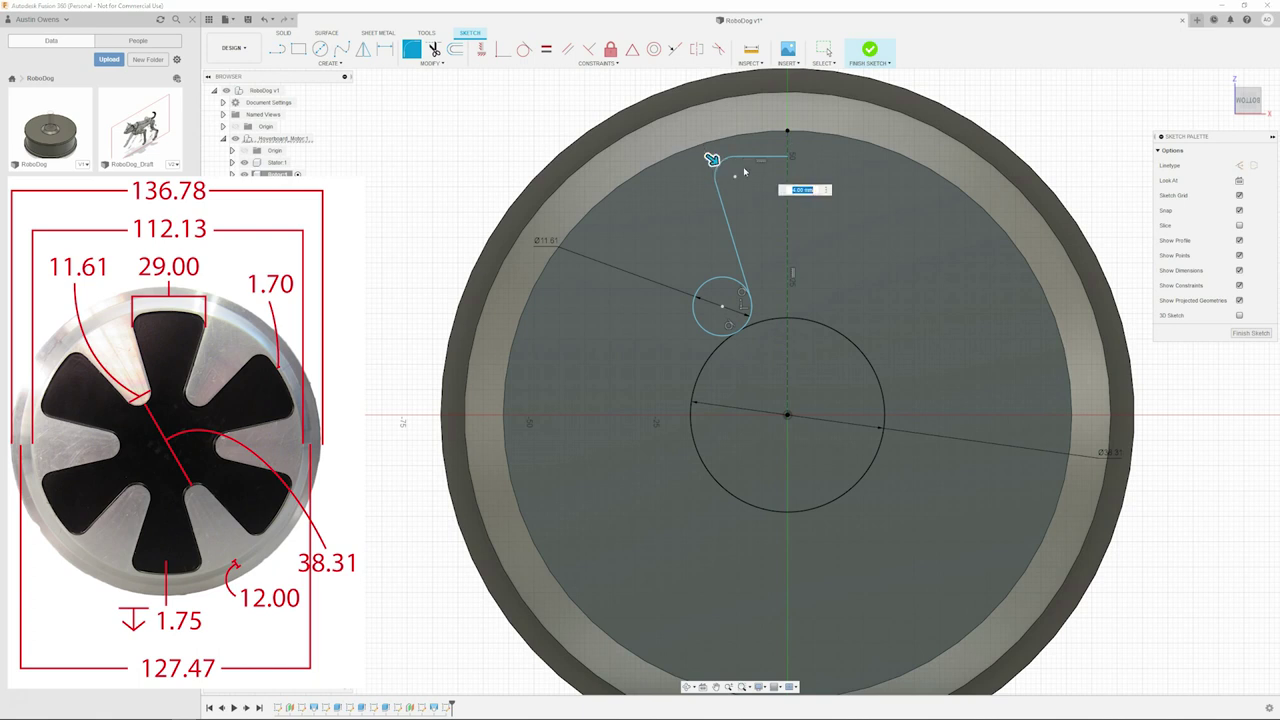
pyautogui.press('Return')
pyautogui.press('Escape')
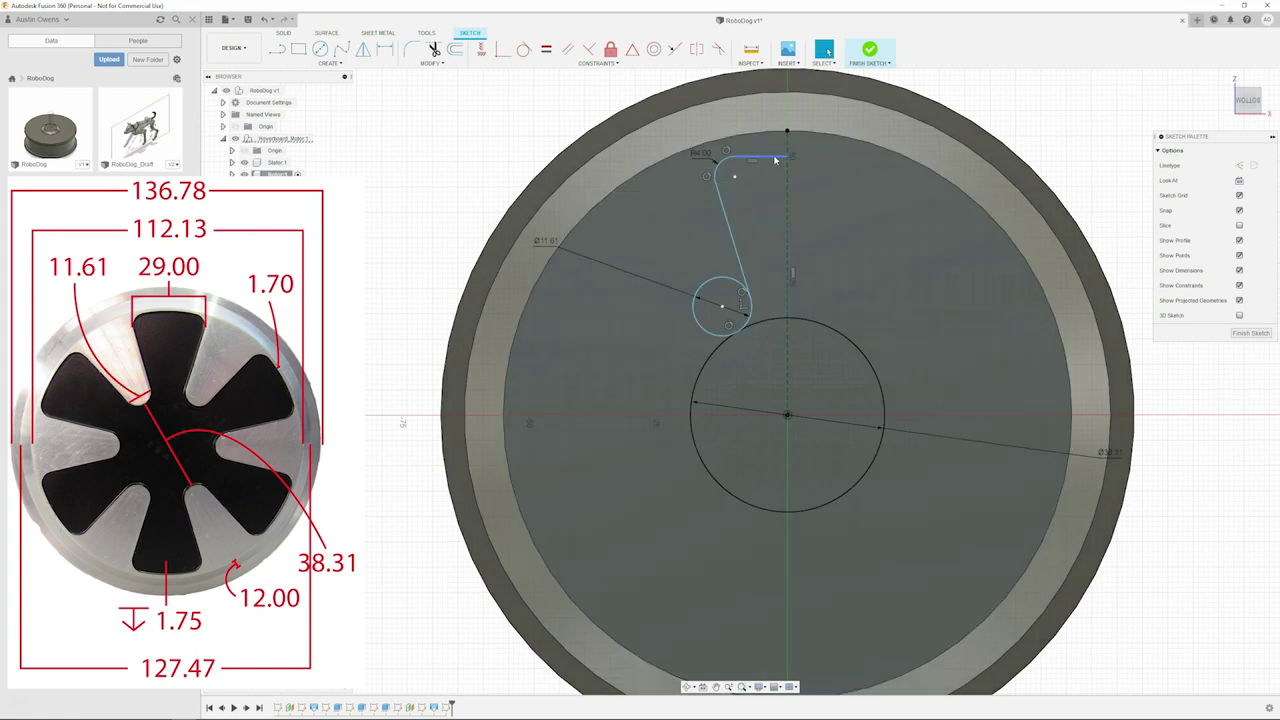
pyautogui.moveTo(779, 160); pyautogui.dragTo(781, 153)
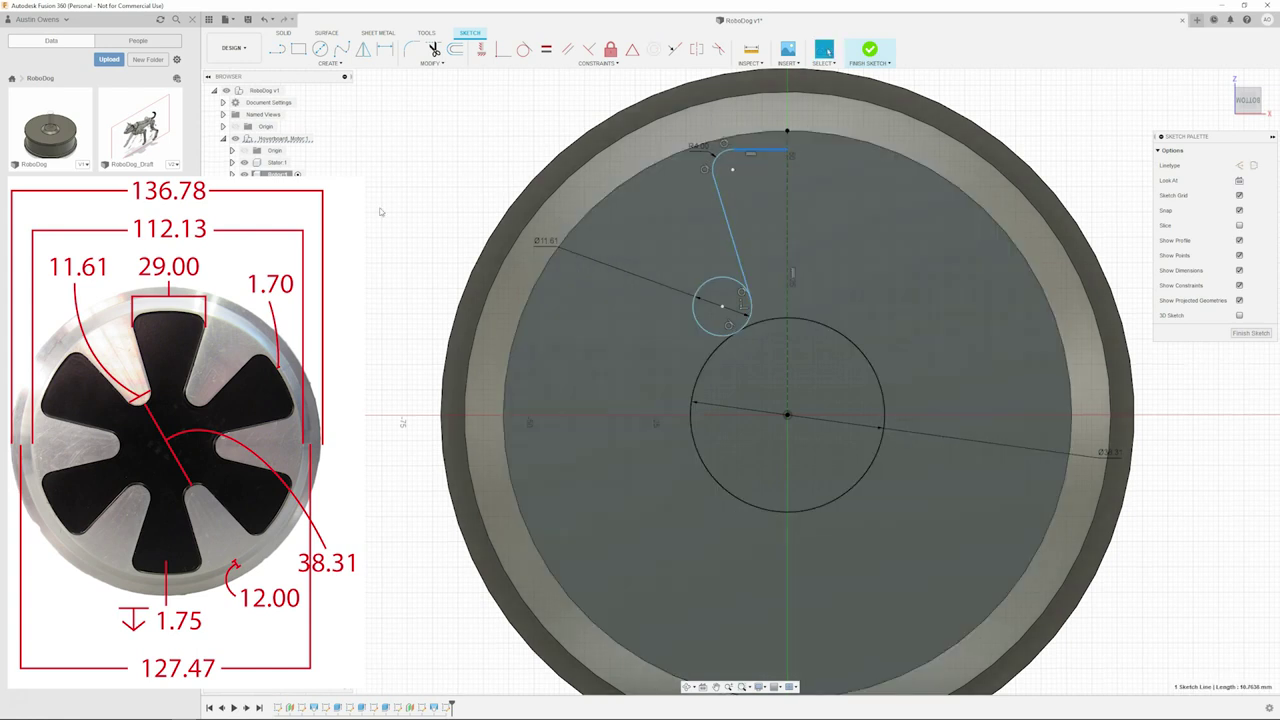
pyautogui.press('Escape')
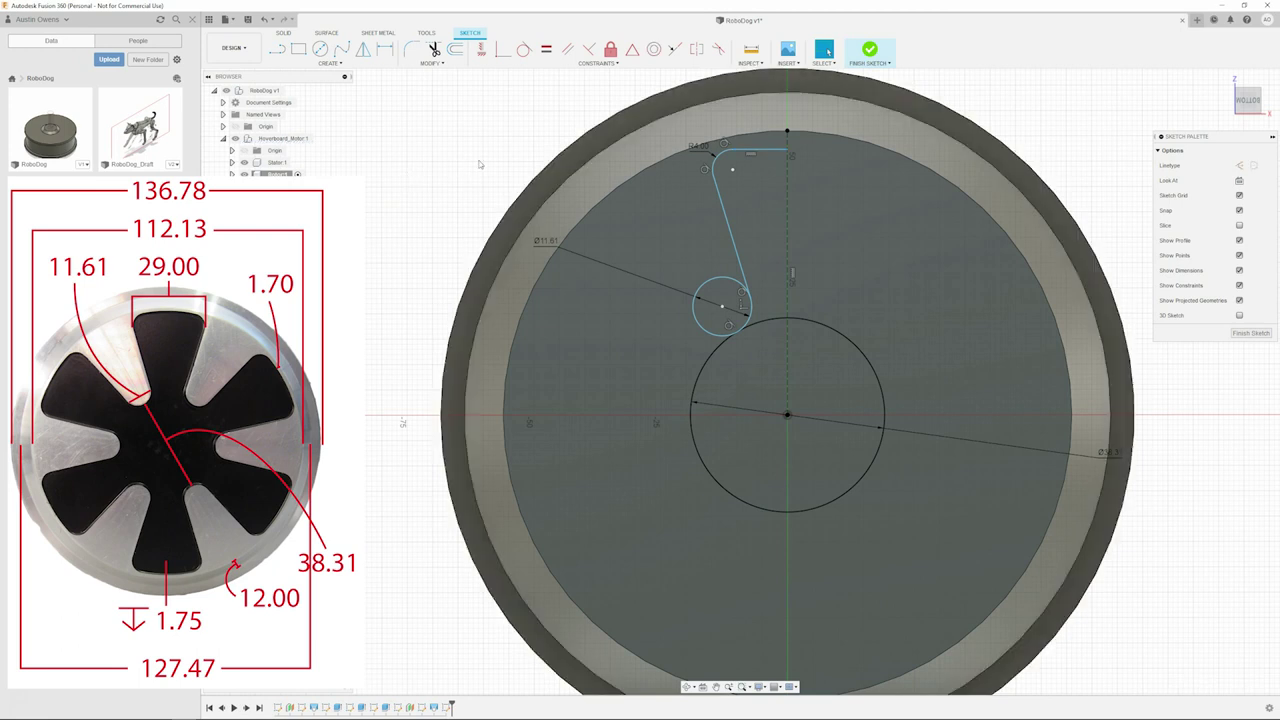
# Mirror the horizontal line, corner fillet, slanted line and 11.61 mm circle about the vertical construction line.
pyautogui.write('smi')
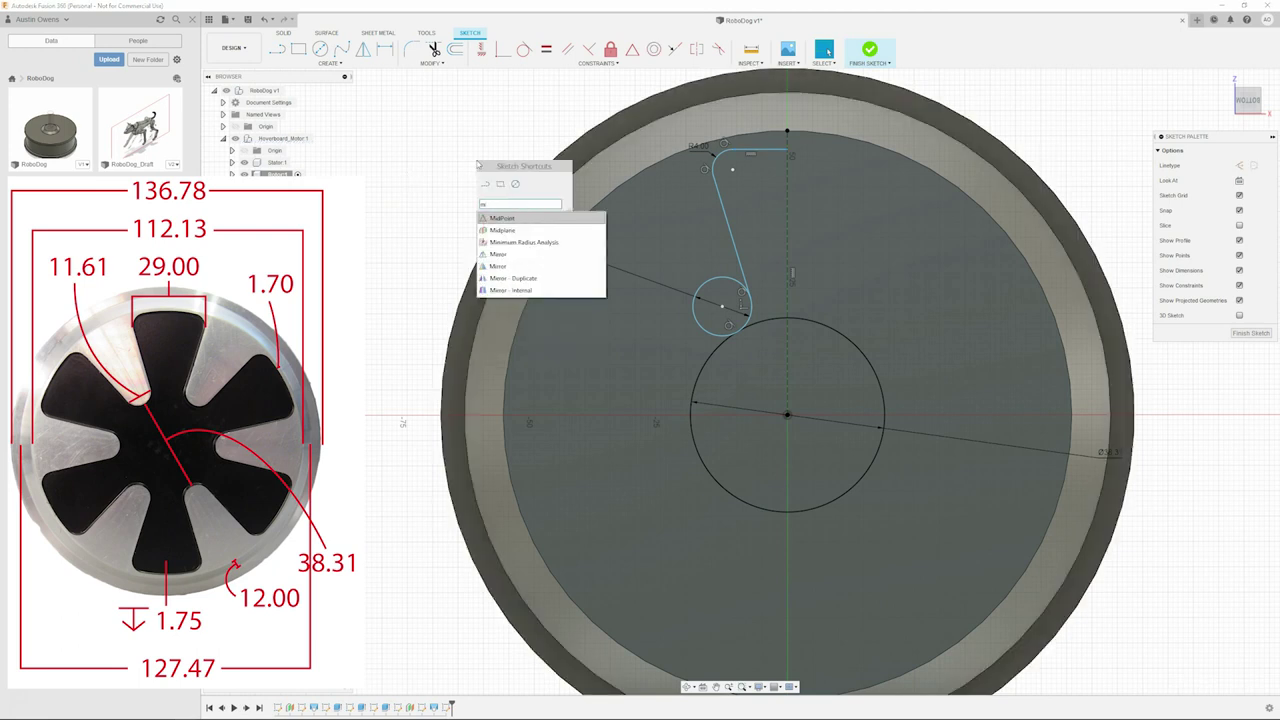
pyautogui.write('rr')
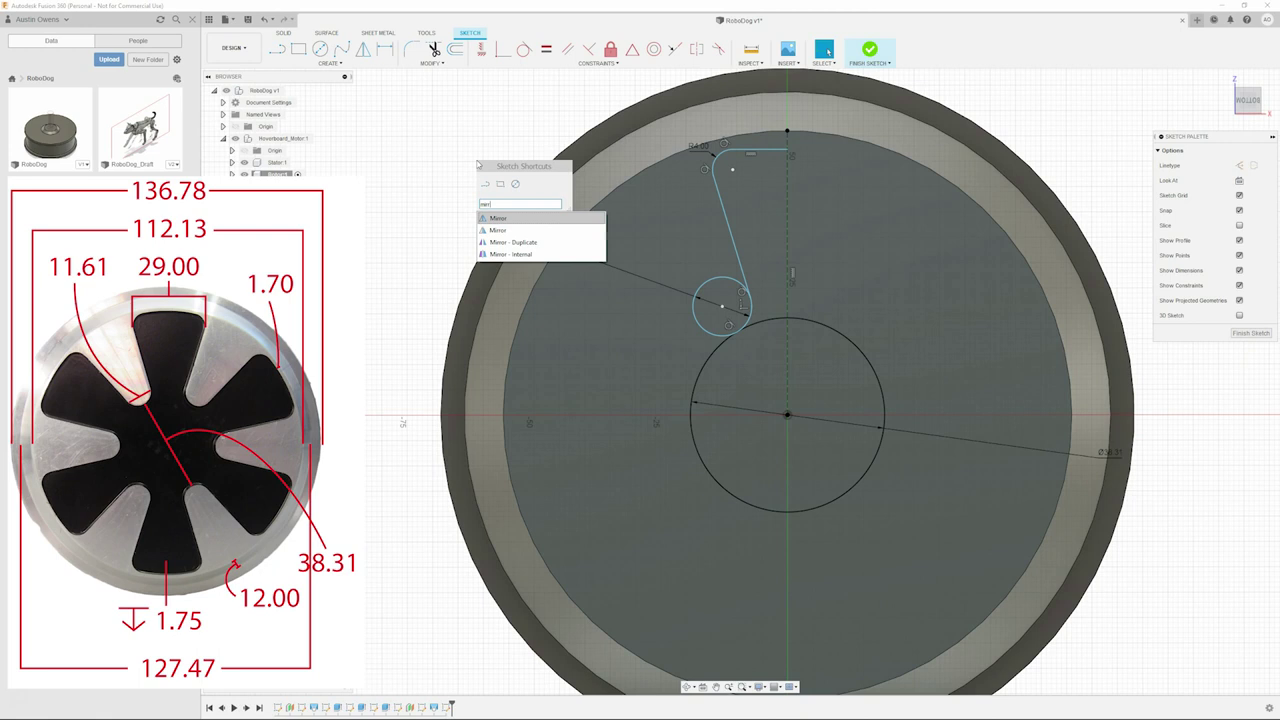
pyautogui.click(535, 228)
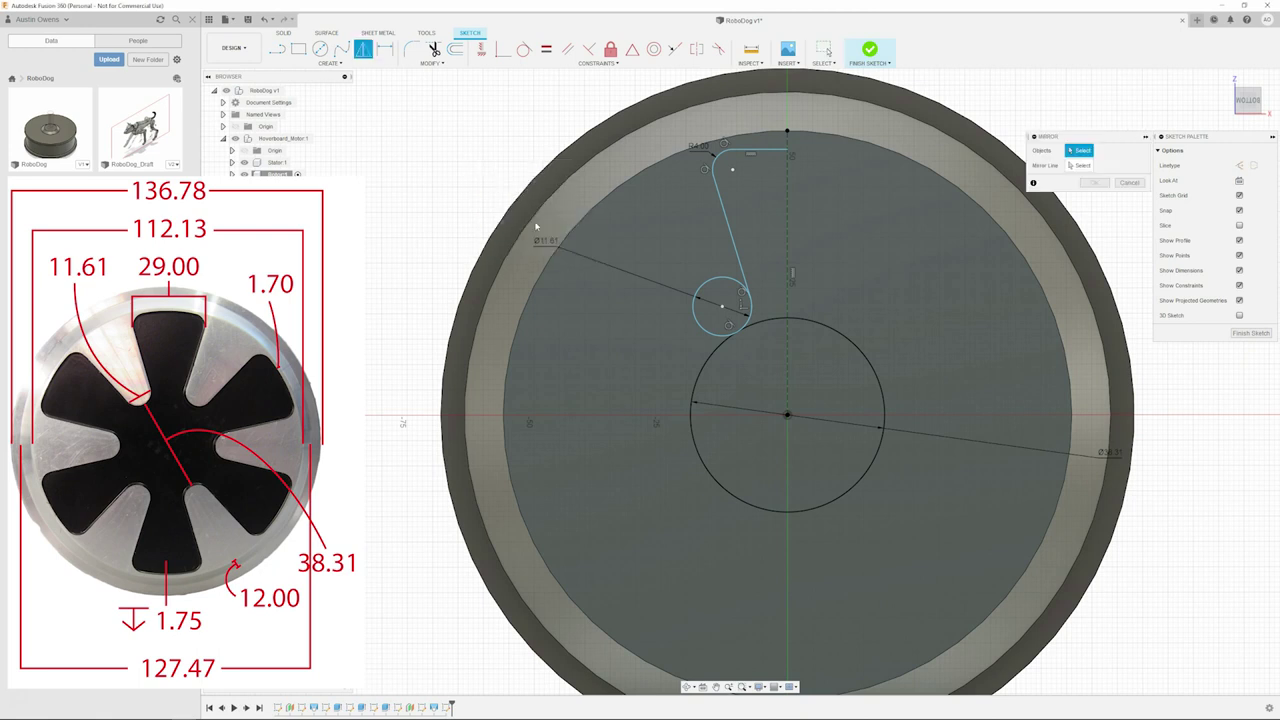
pyautogui.click(769, 152)
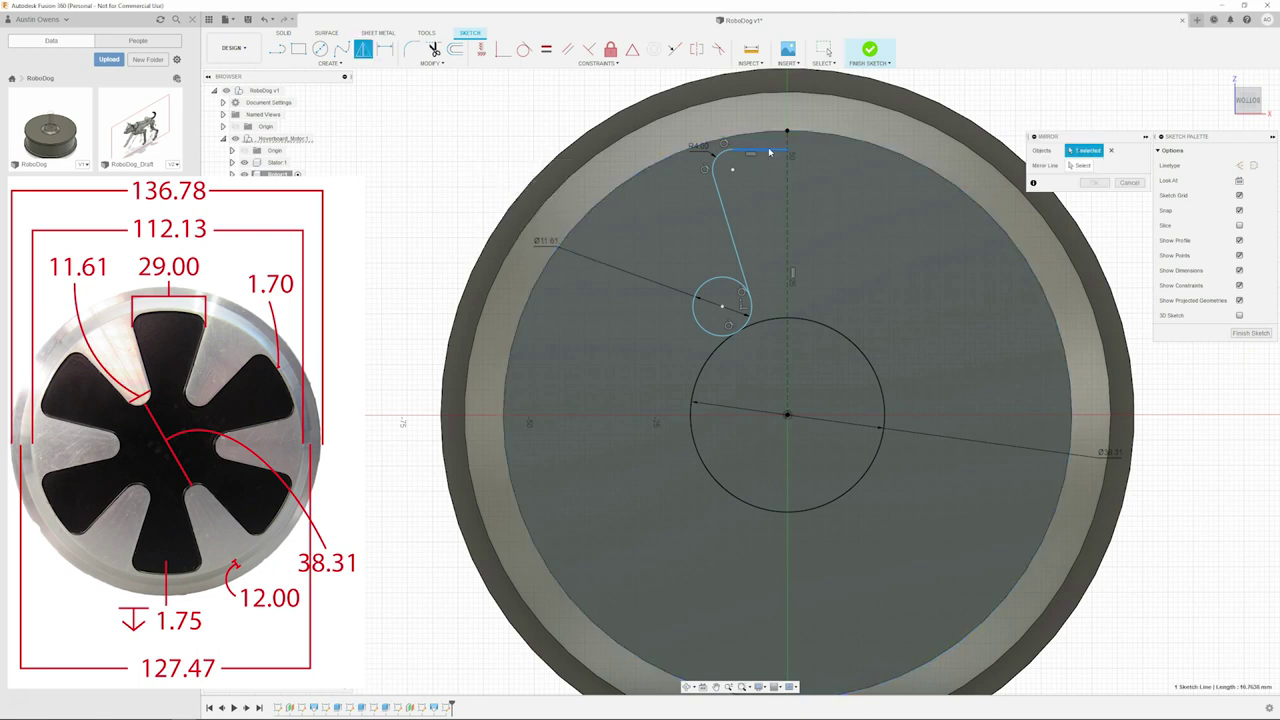
pyautogui.click(714, 160)
pyautogui.click(716, 190)
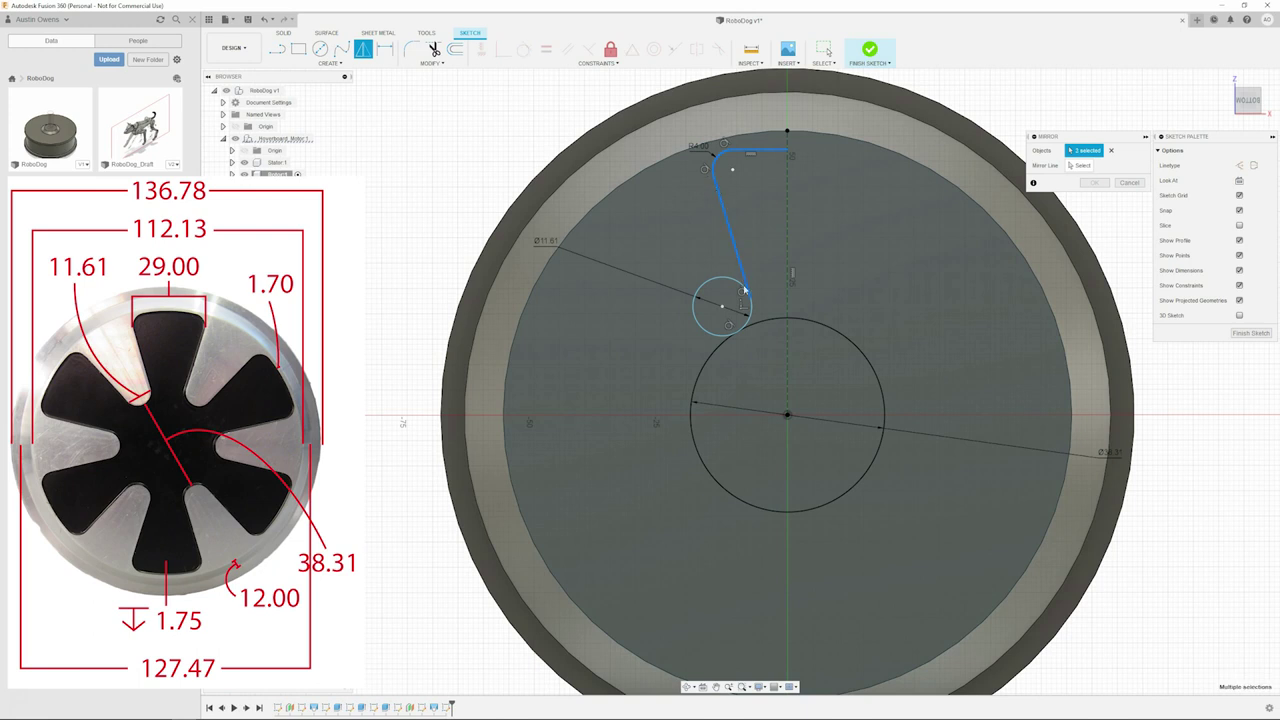
pyautogui.click(751, 311)
pyautogui.click(1080, 166)
pyautogui.click(787, 176)
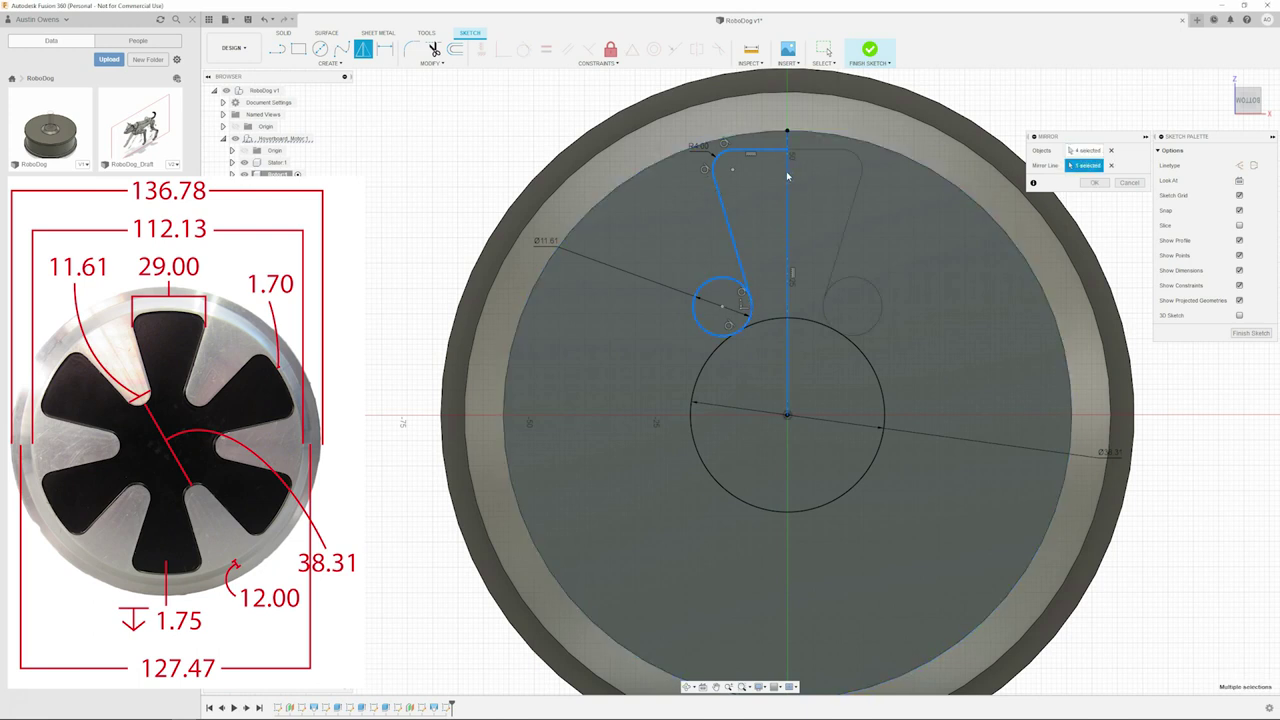
pyautogui.click(1095, 183)
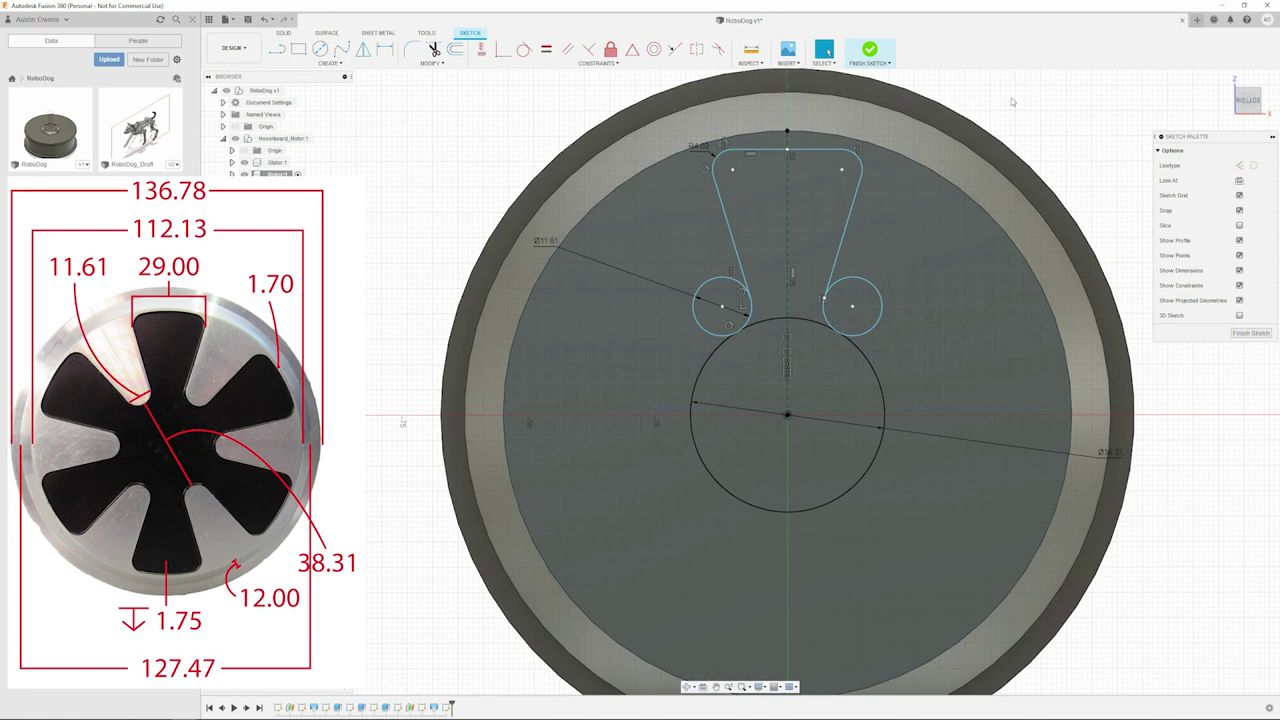
# Move the recess's horizontal outer line slightly inward and dimension the width across its two corner fillets as 29 mm.
pyautogui.moveTo(755, 153); pyautogui.dragTo(760, 163)
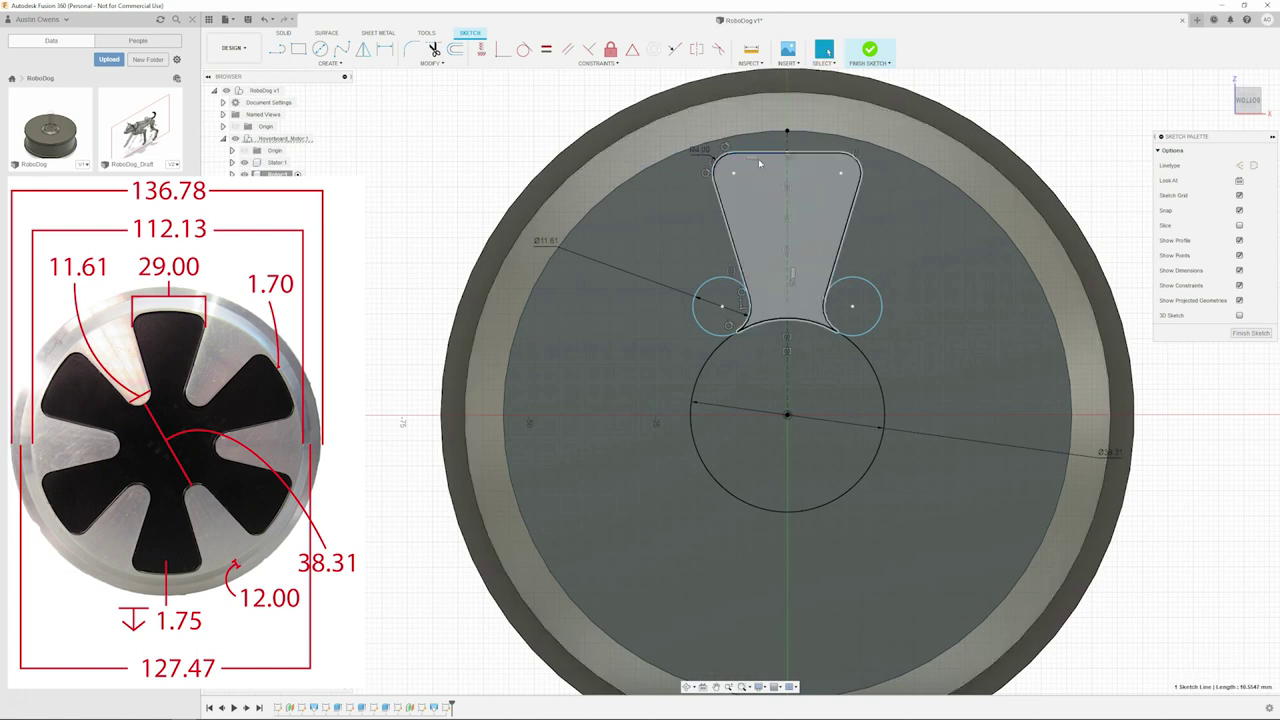
pyautogui.press('d')
pyautogui.click(714, 178)
pyautogui.click(860, 178)
pyautogui.click(1063, 130)
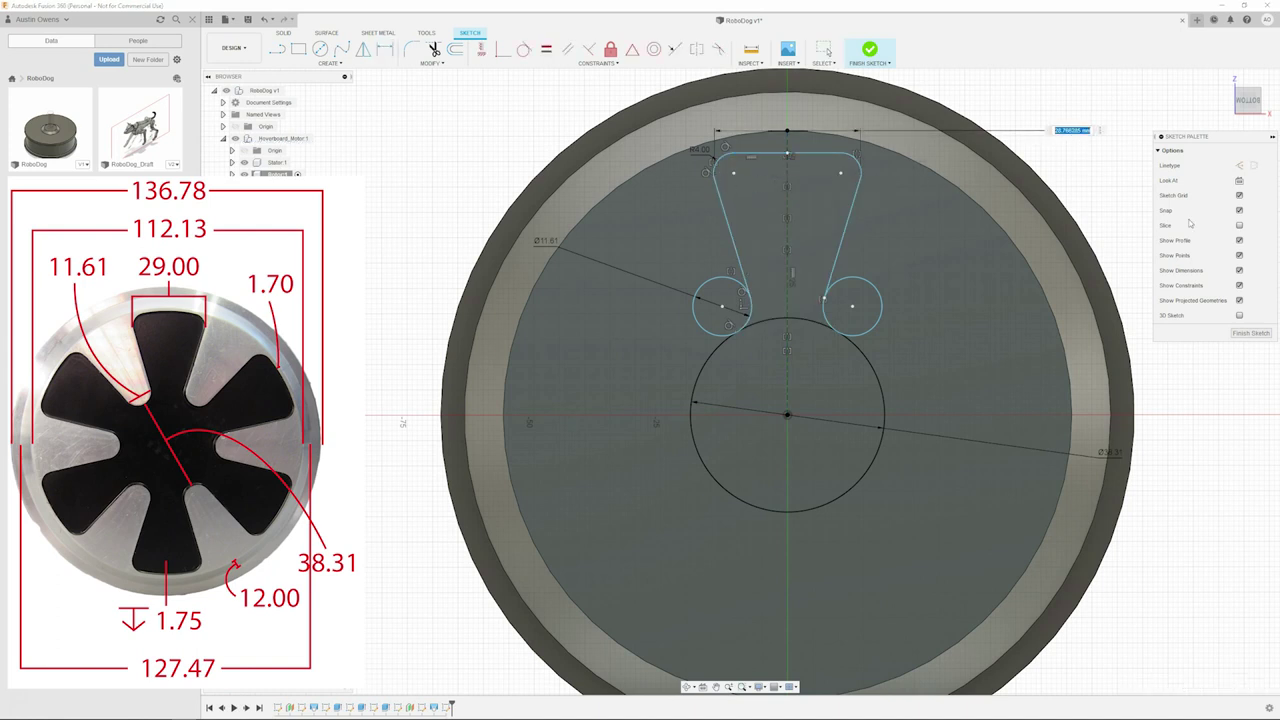
pyautogui.write('29')
pyautogui.press('Return')
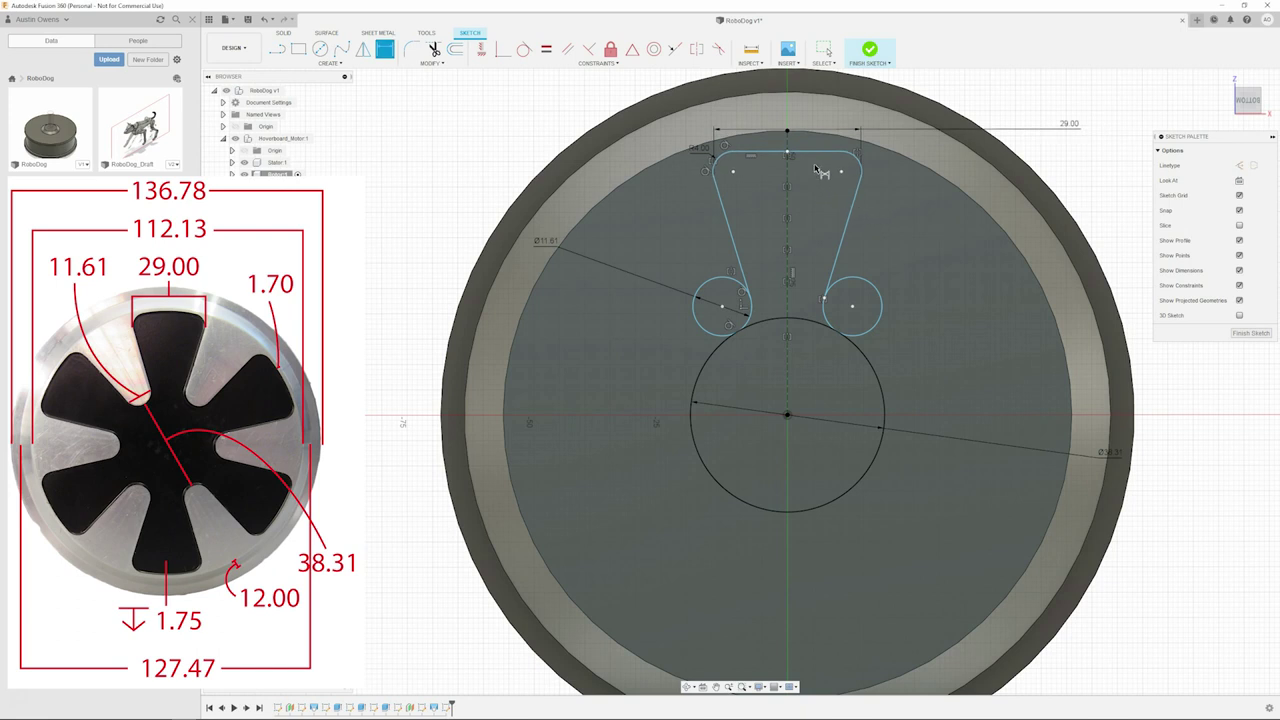
pyautogui.press('Escape')
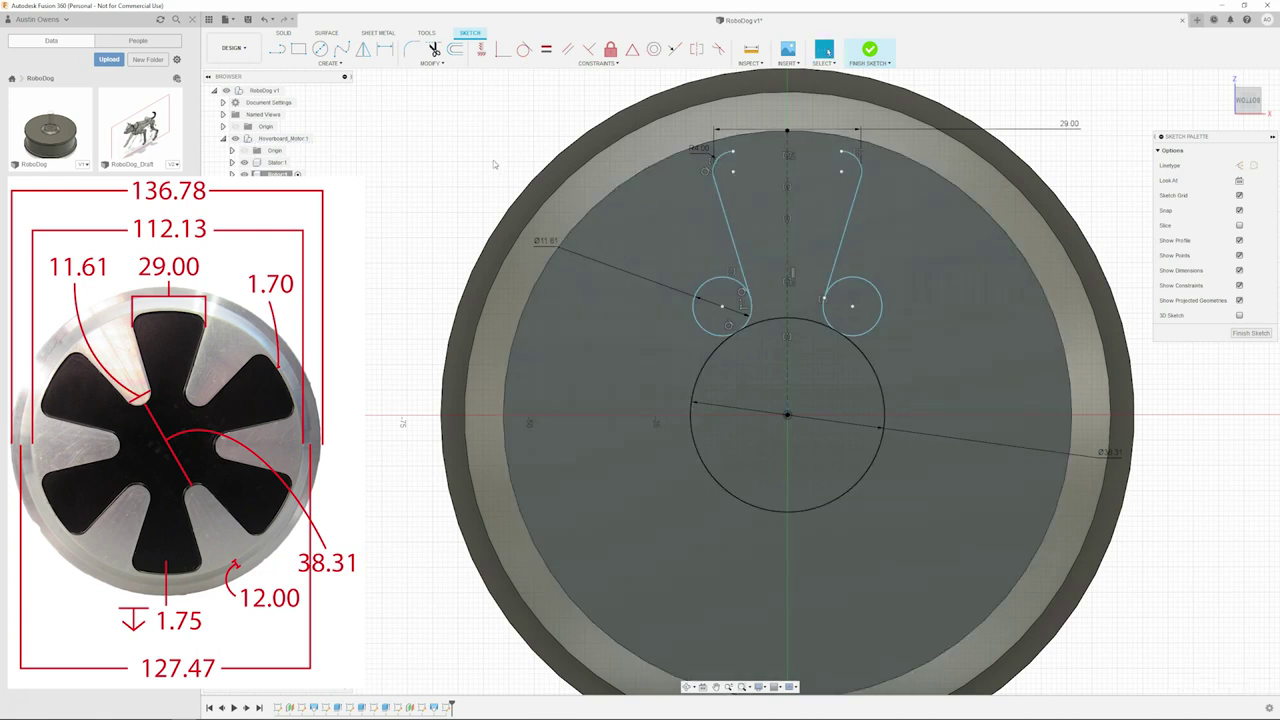
# Replace the straight outer line with a three-point arc joining the two corner fillets and bulging toward the rim.
pyautogui.write('s')
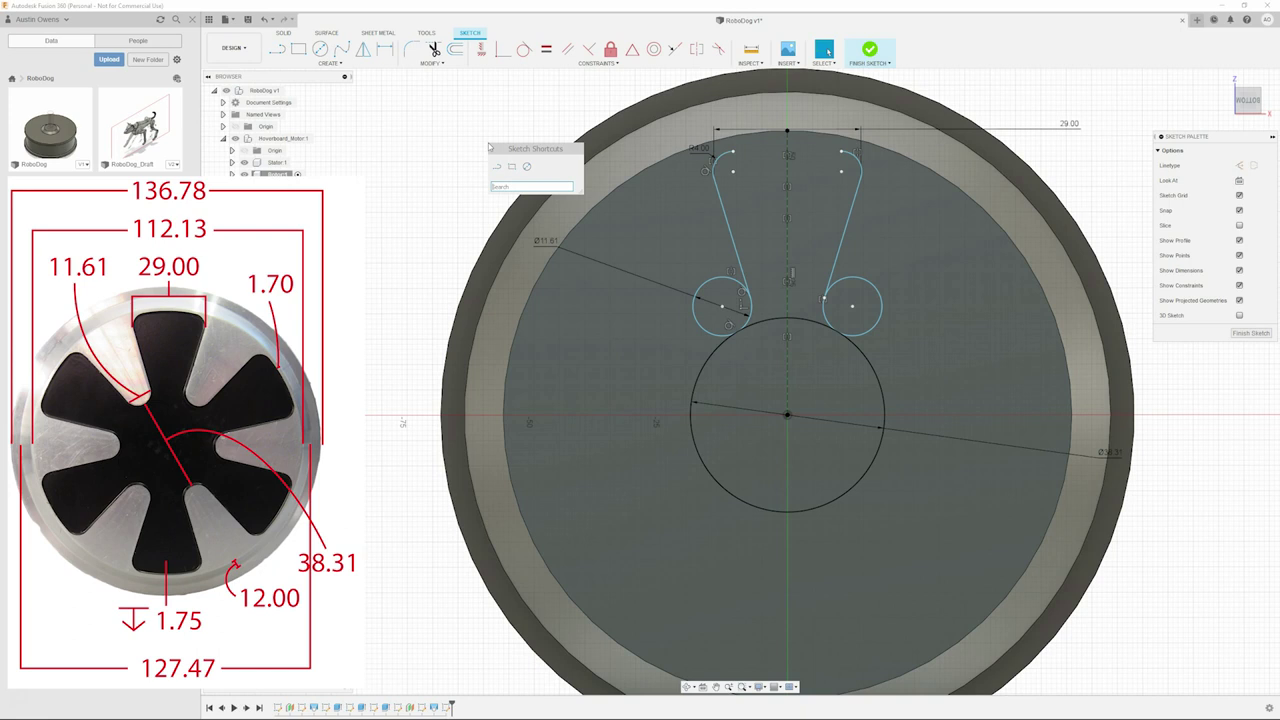
pyautogui.write('arc')
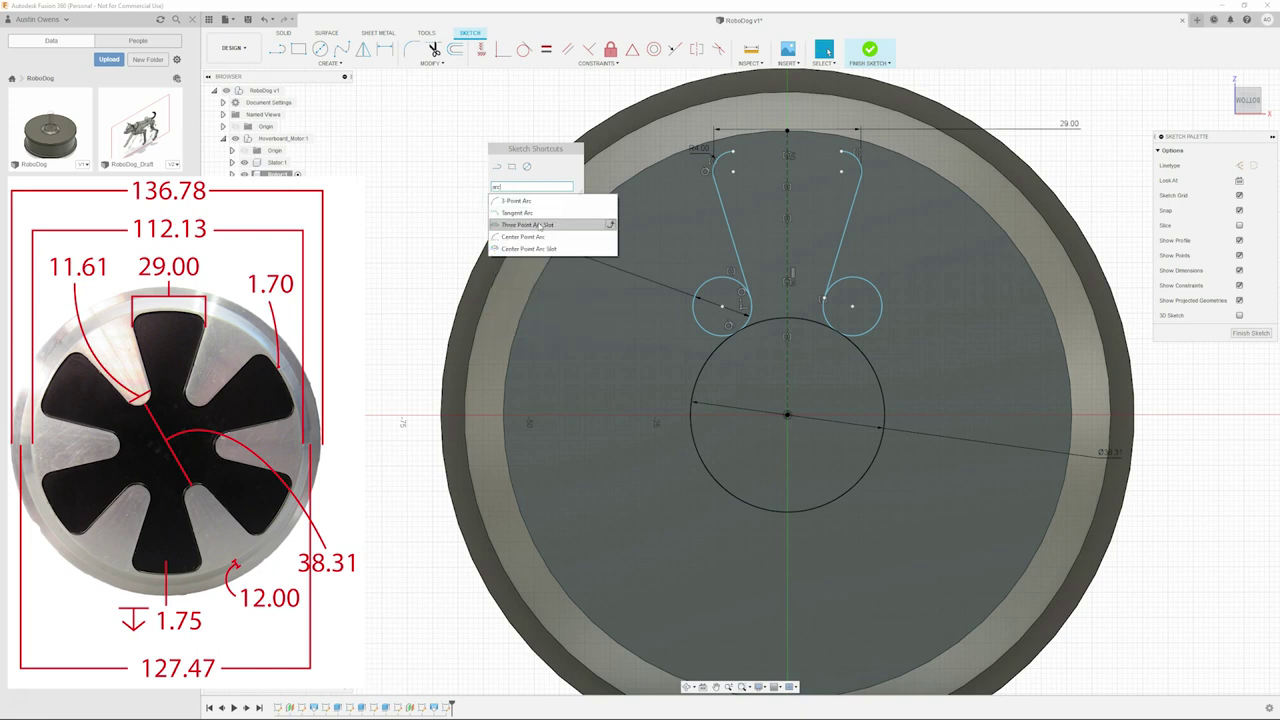
pyautogui.press('Return')
pyautogui.click(735, 155)
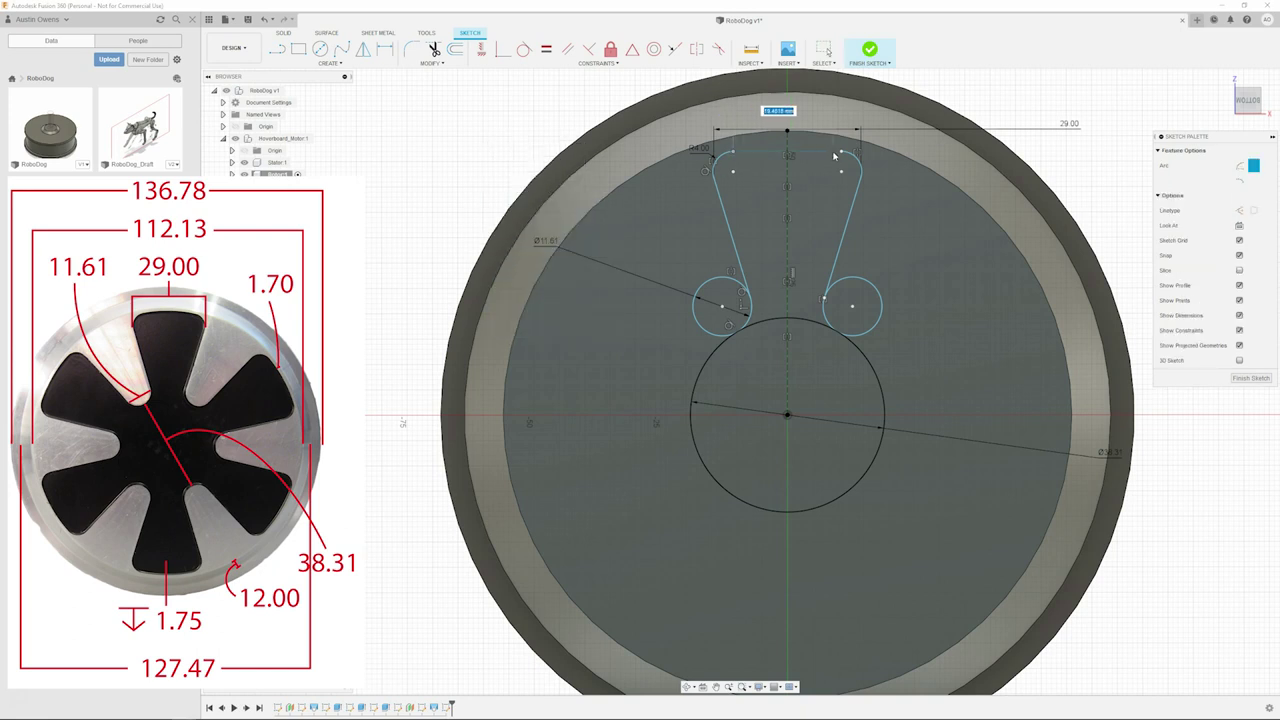
pyautogui.click(842, 153)
pyautogui.click(795, 148)
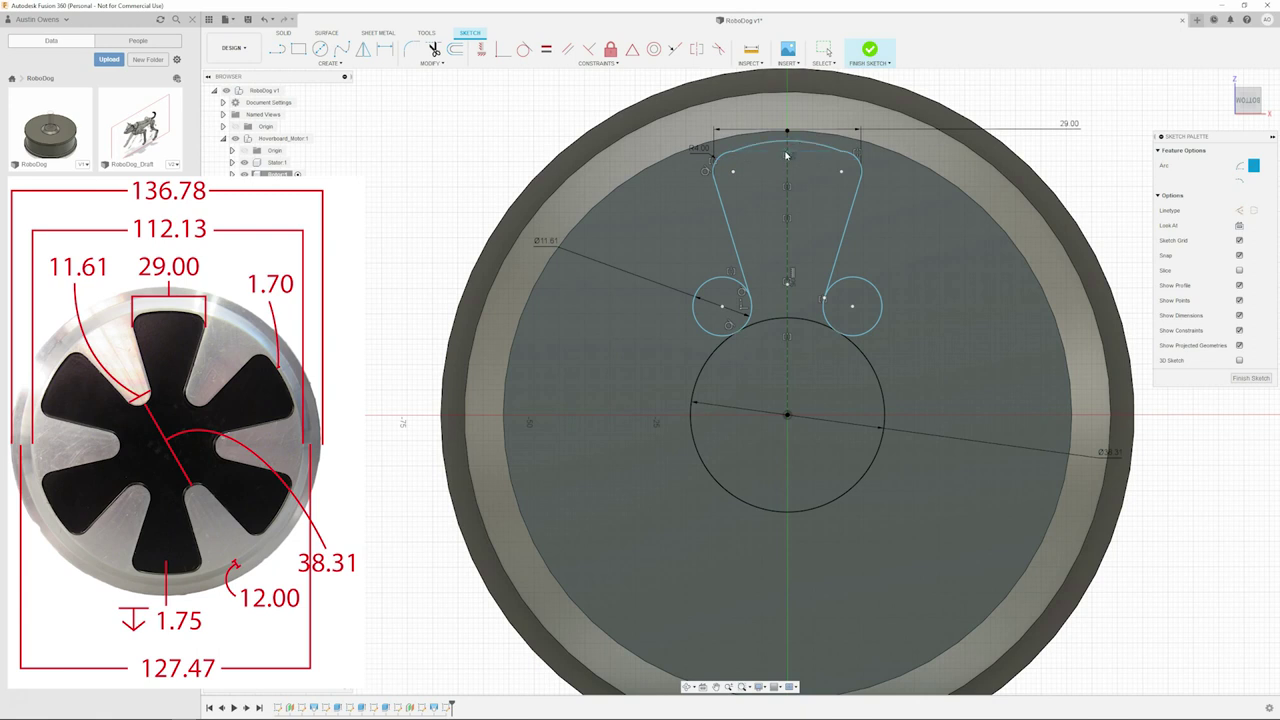
pyautogui.scroll(5, 800, 148)
pyautogui.press('Escape')
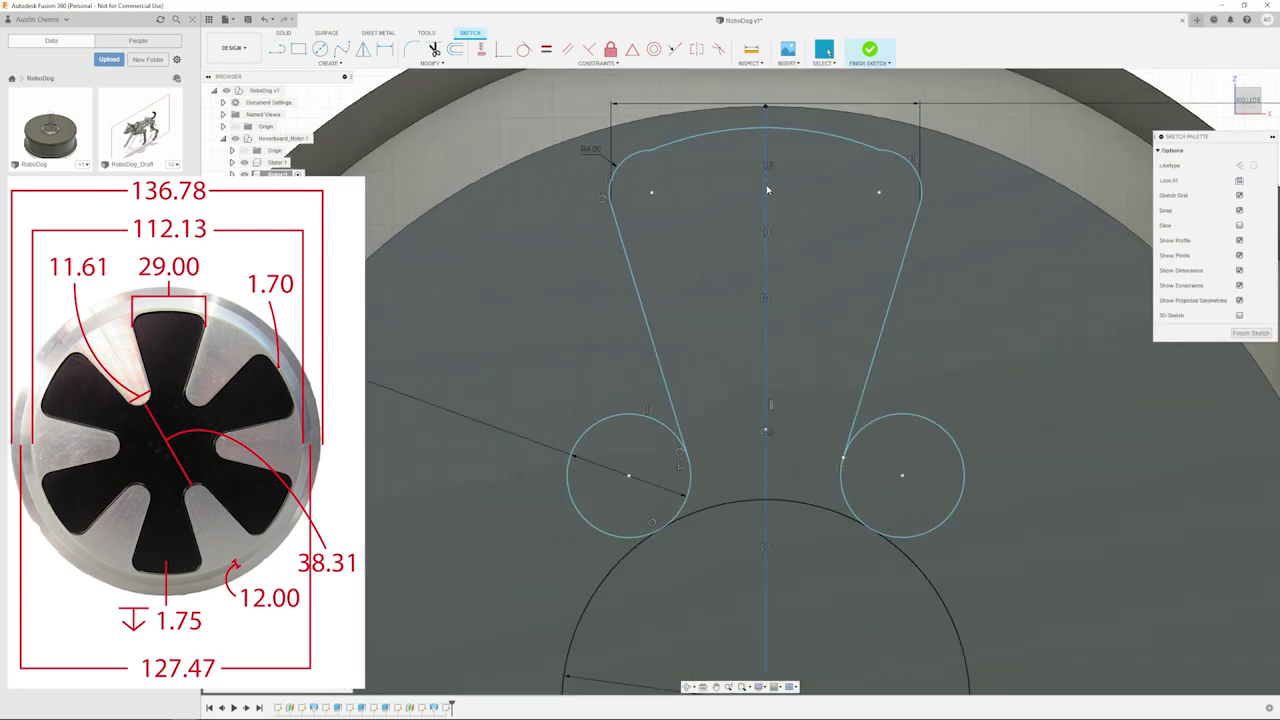
pyautogui.scroll(-3, 765, 150)
pyautogui.hotkey('ctrl', 'z')
pyautogui.hotkey('ctrl', 'z')
pyautogui.hotkey('ctrl', 'z')
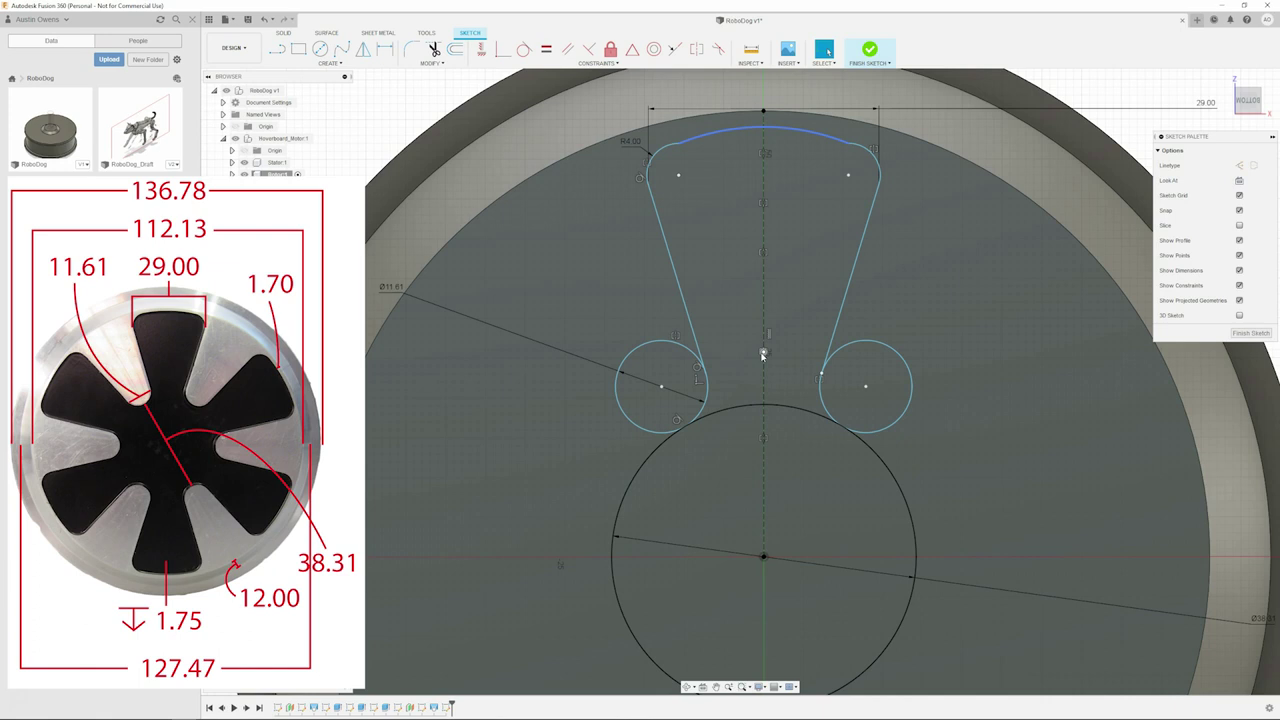
pyautogui.hotkey('ctrl', 'y')
pyautogui.hotkey('ctrl', 'y')
pyautogui.hotkey('ctrl', 'y')
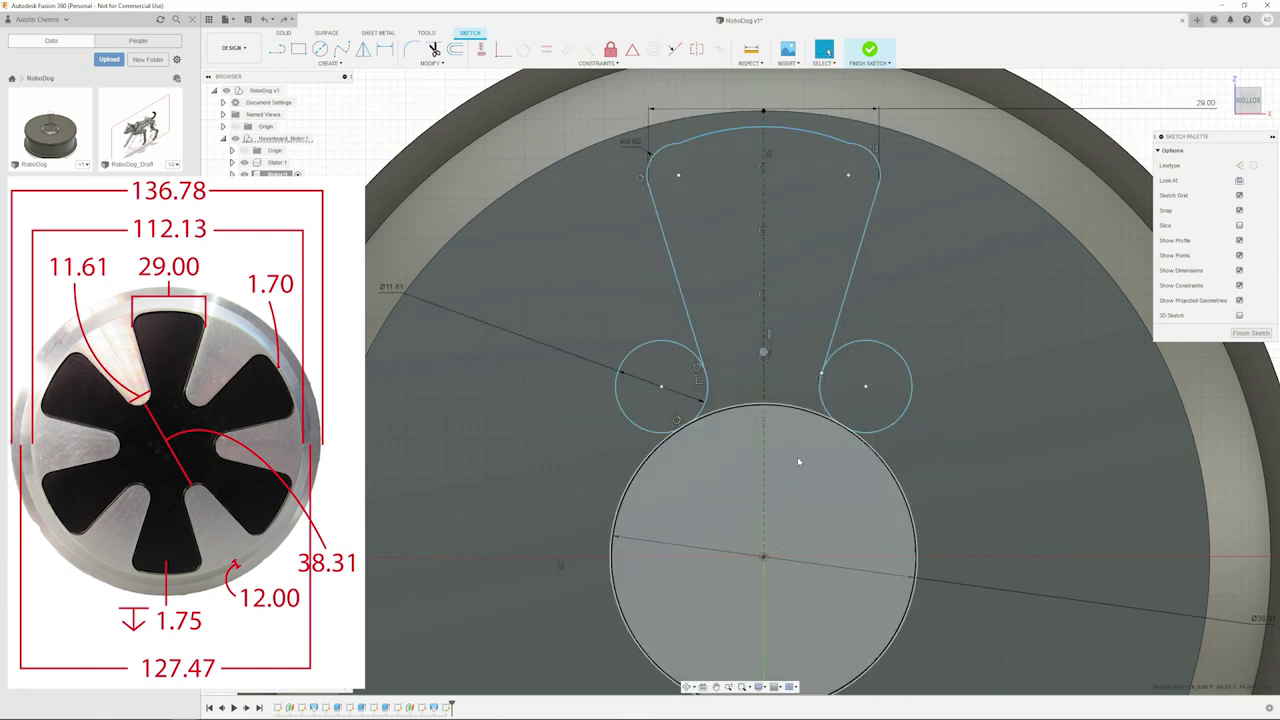
# Constrain the outer arc's center coincident with the origin and pull the arc back out close to the cap face's edge.
pyautogui.click(764, 557)
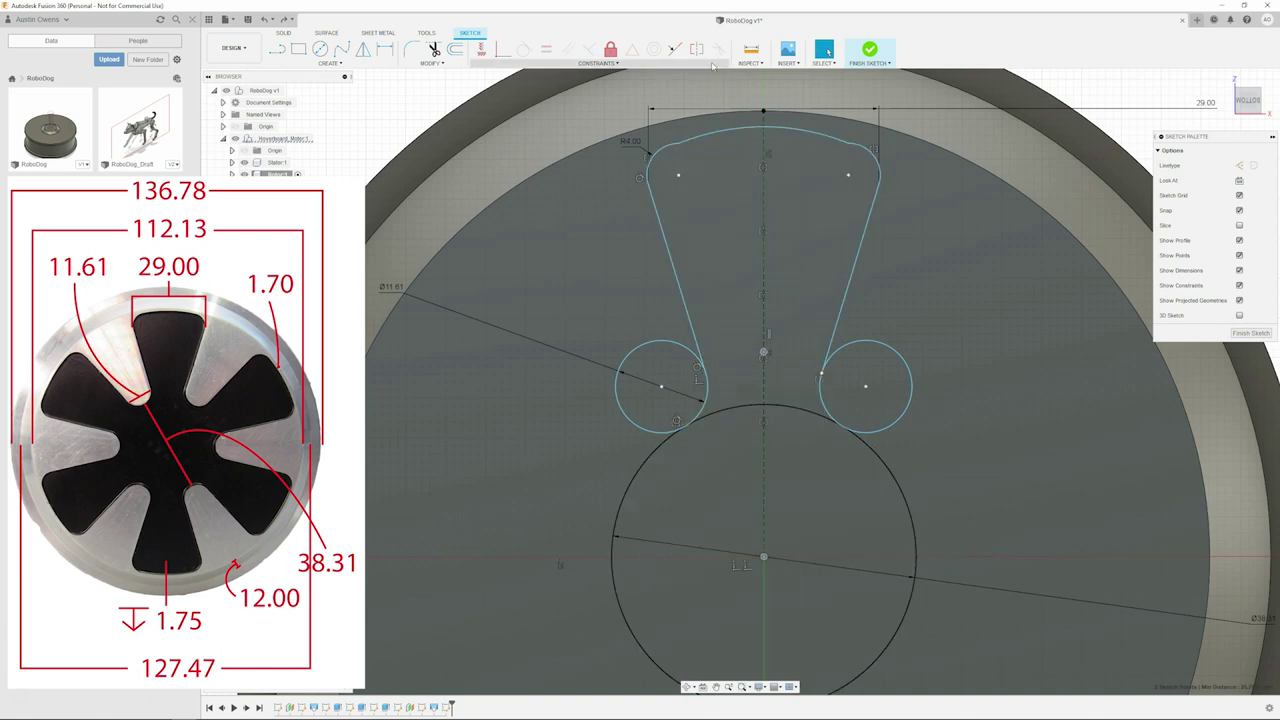
pyautogui.click(503, 50)
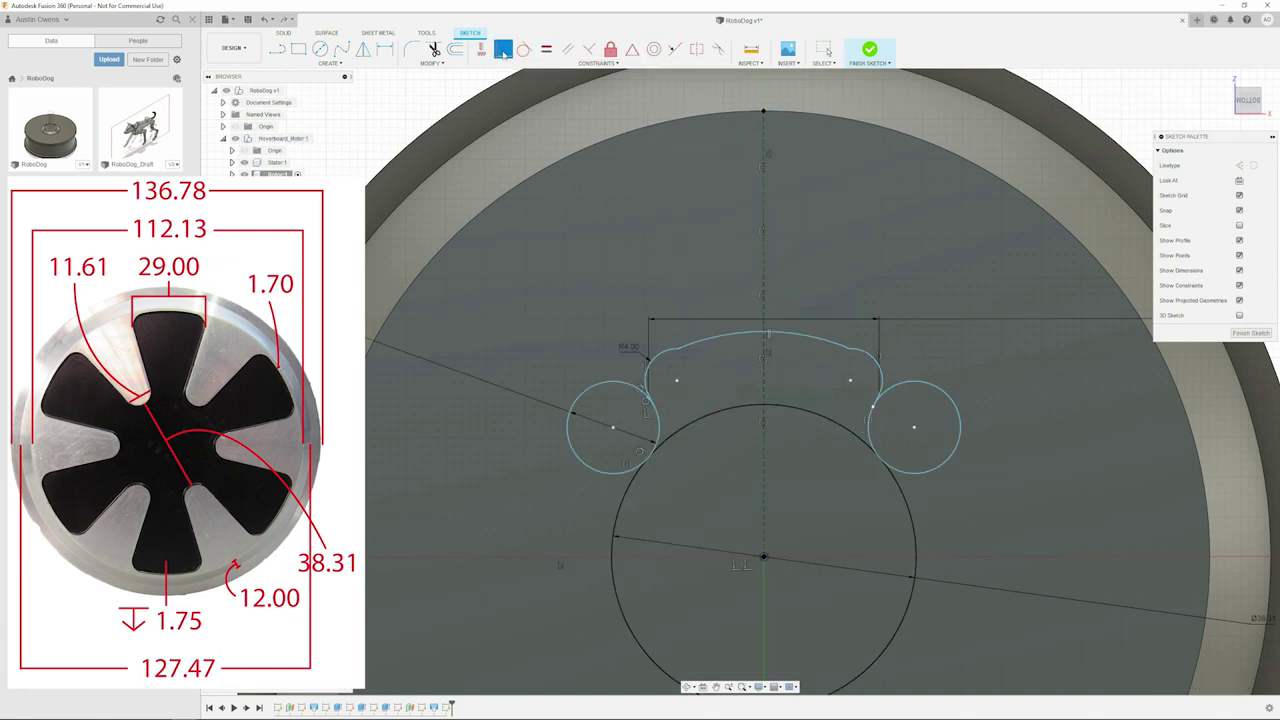
pyautogui.press('Escape')
pyautogui.moveTo(802, 341); pyautogui.dragTo(772, 142)
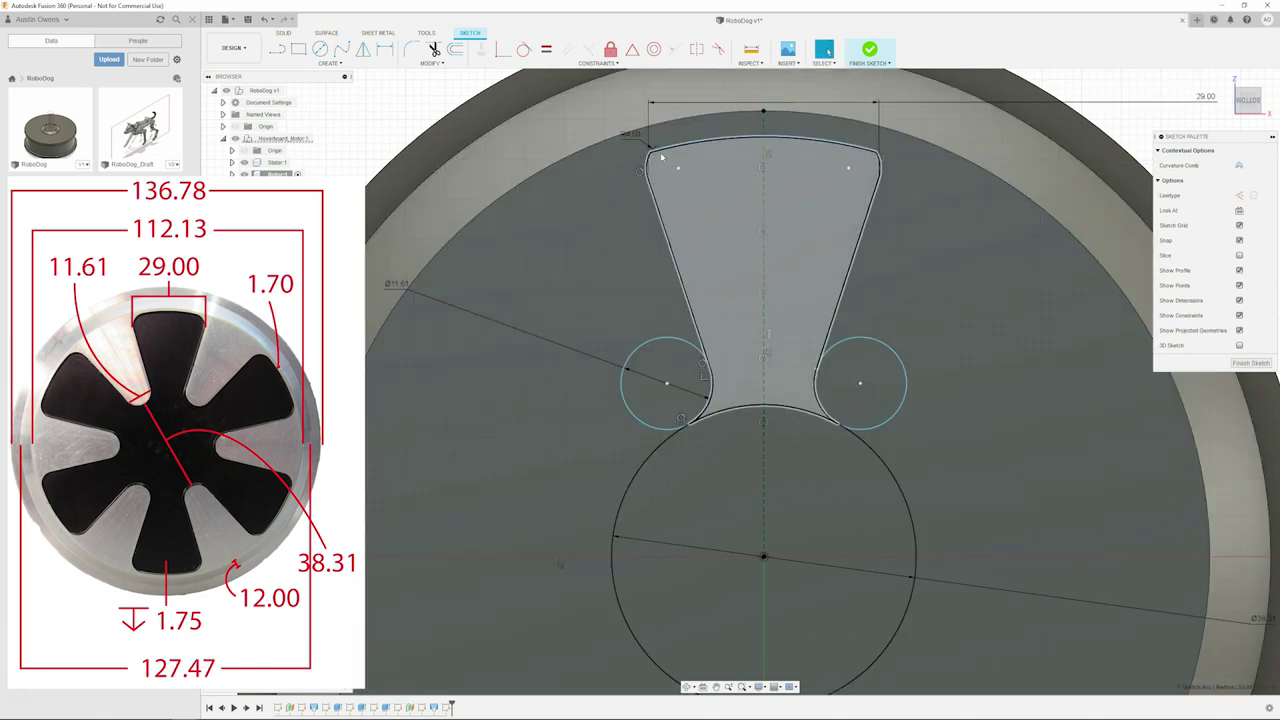
# Constrain the outer arc tangent to the corner fillet and move the arc slightly further toward the rim.
pyautogui.click(650, 153)
pyautogui.click(523, 50)
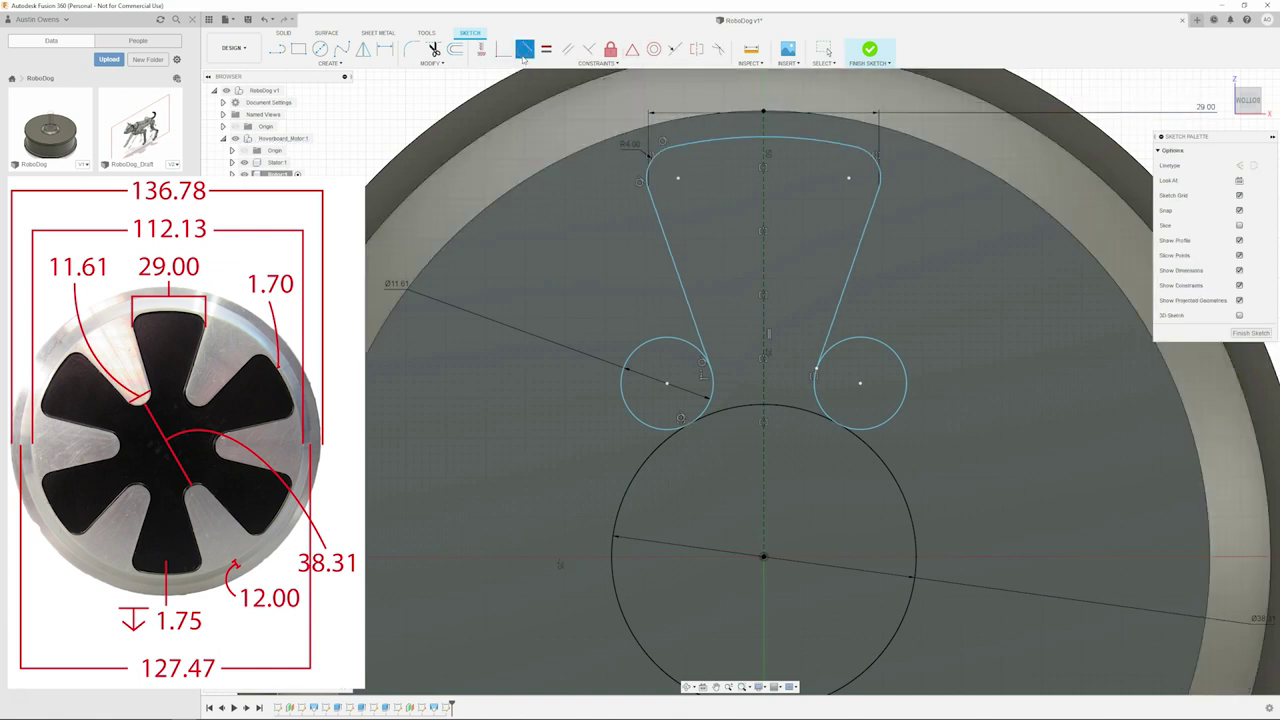
pyautogui.press('Escape')
pyautogui.moveTo(781, 140); pyautogui.dragTo(781, 130)
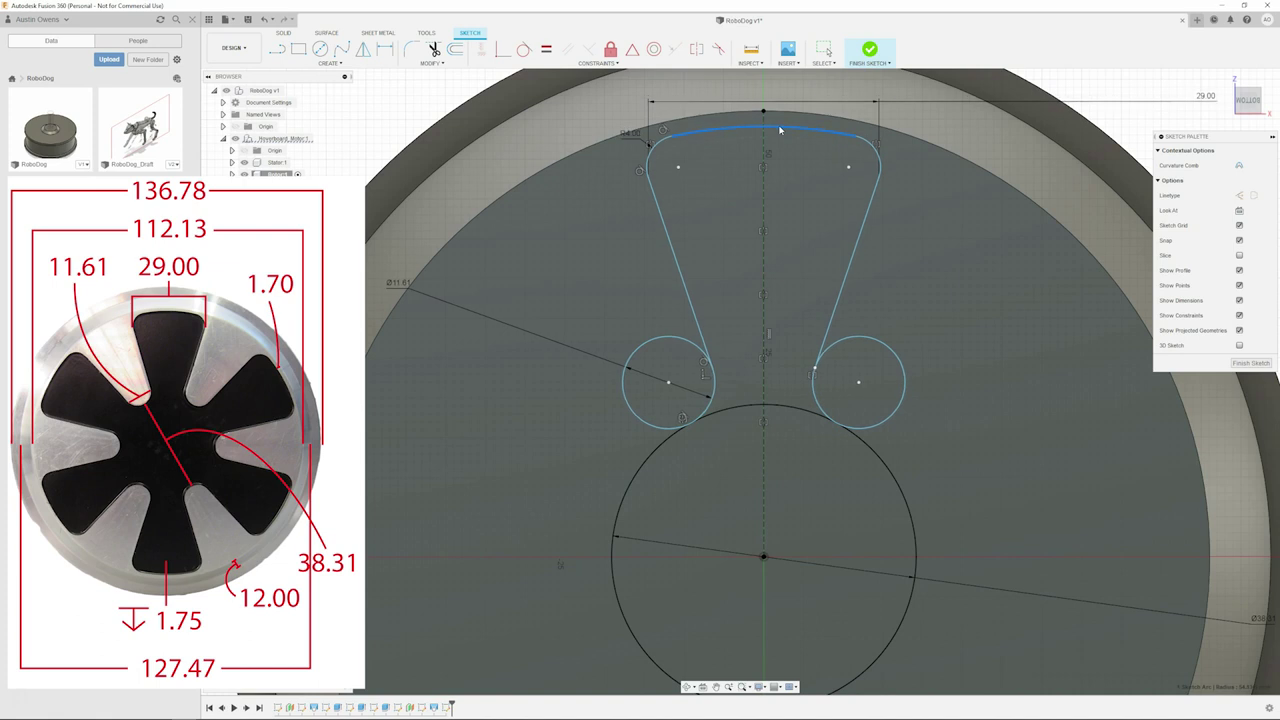
pyautogui.click(1085, 87)
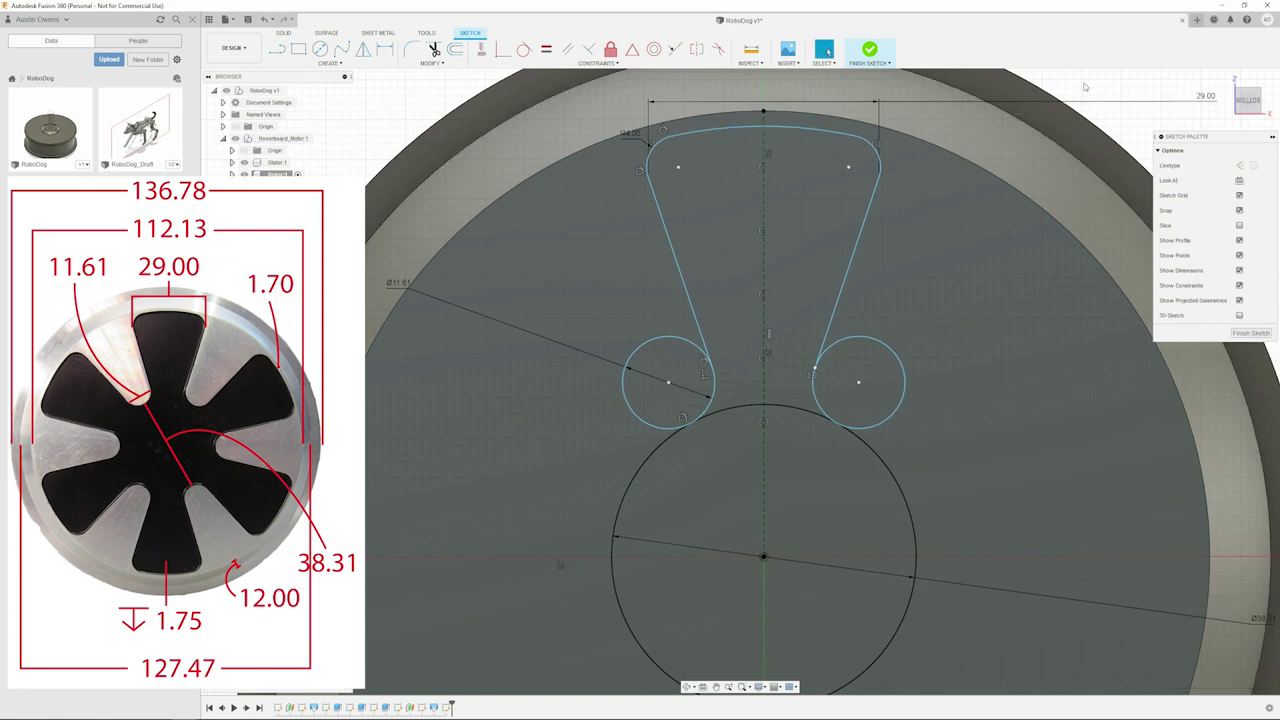
# Place a sketch point where the outer arc crosses the vertical construction line.
pyautogui.write('s')
pyautogui.write('poi')
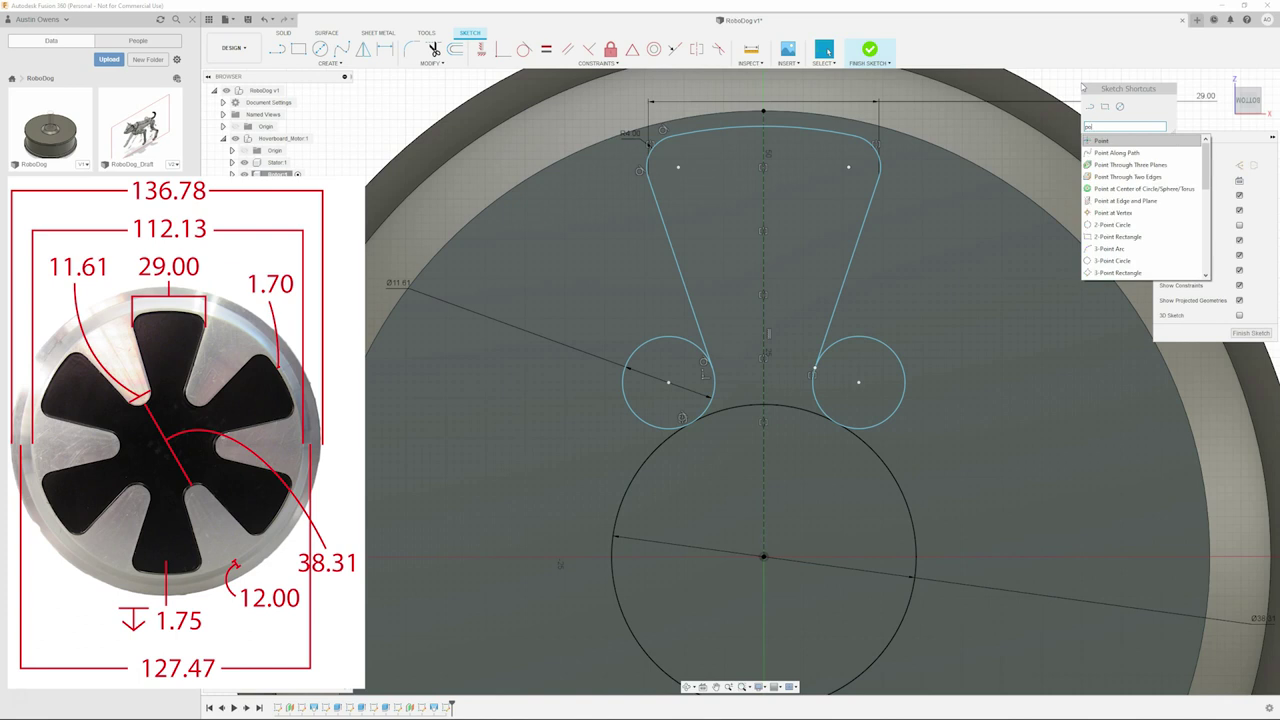
pyautogui.press('Return')
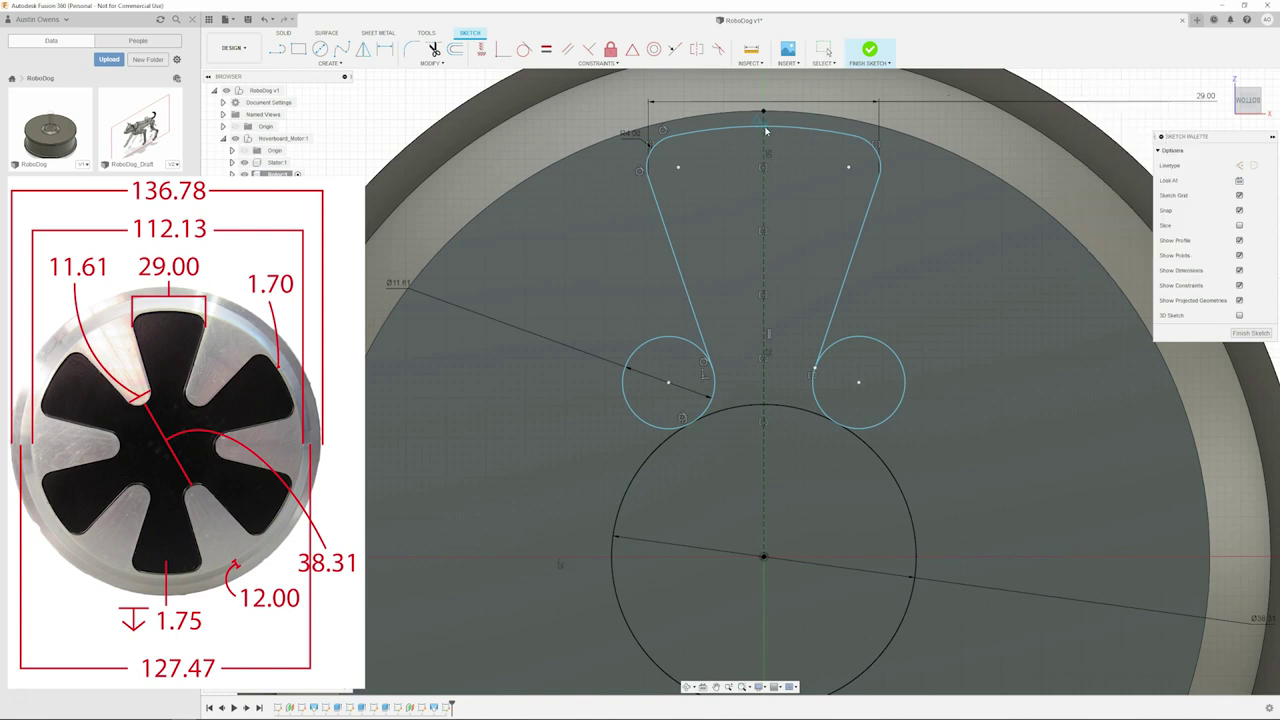
pyautogui.press('Escape')
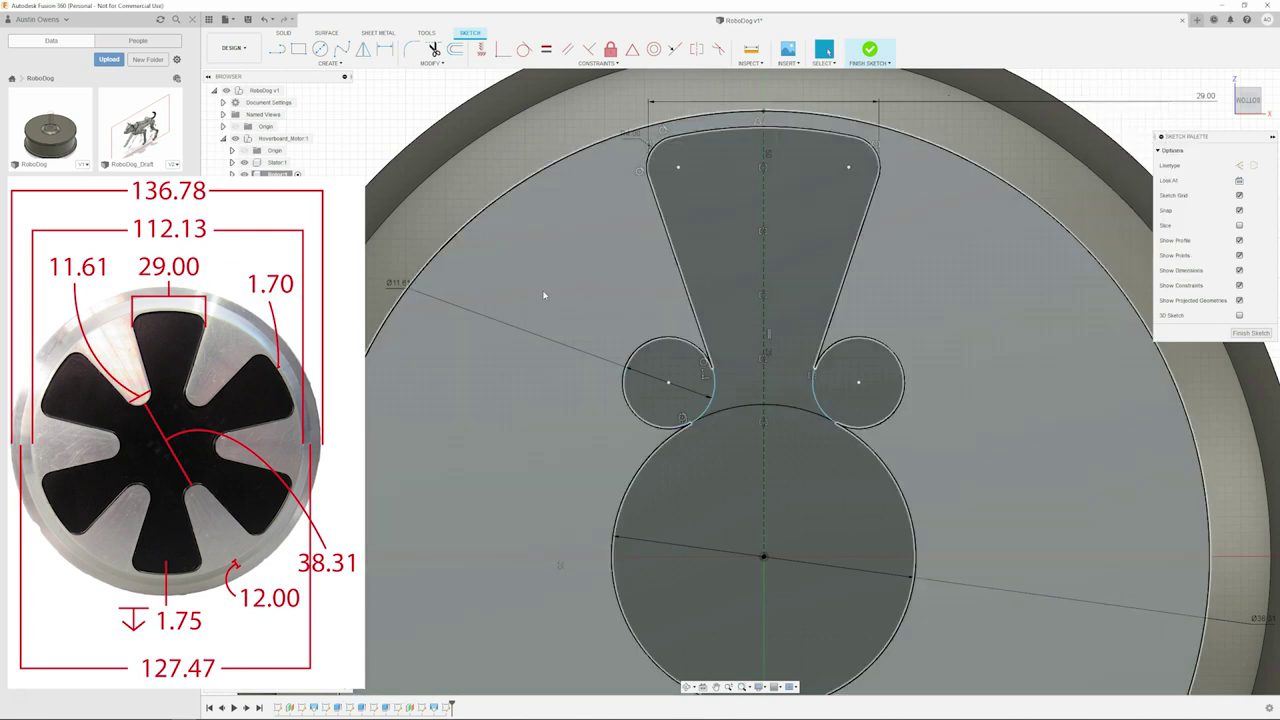
# Dimension the gap between the arc's crossing point and the construction line's outer end as 1.7 mm, and move the dimension closer to the sketch.
pyautogui.scroll(3, 790, 186)
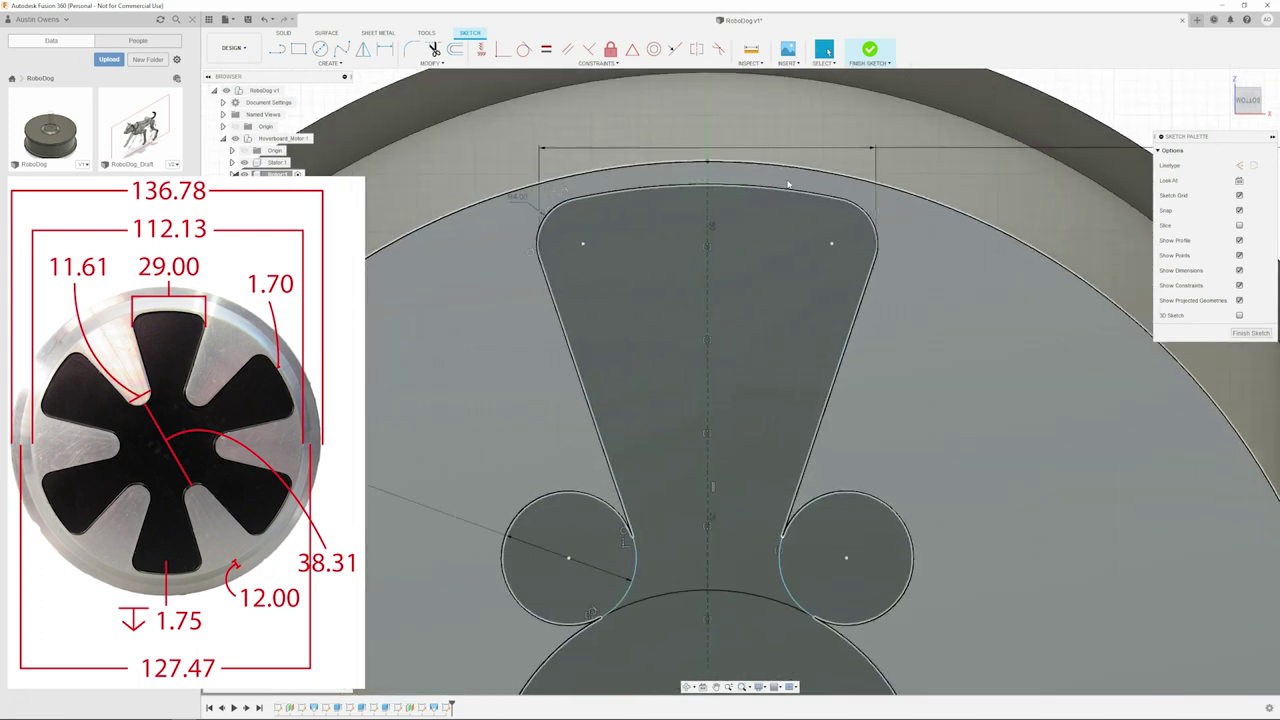
pyautogui.press('d')
pyautogui.click(709, 182)
pyautogui.scroll(-4, 657, 243)
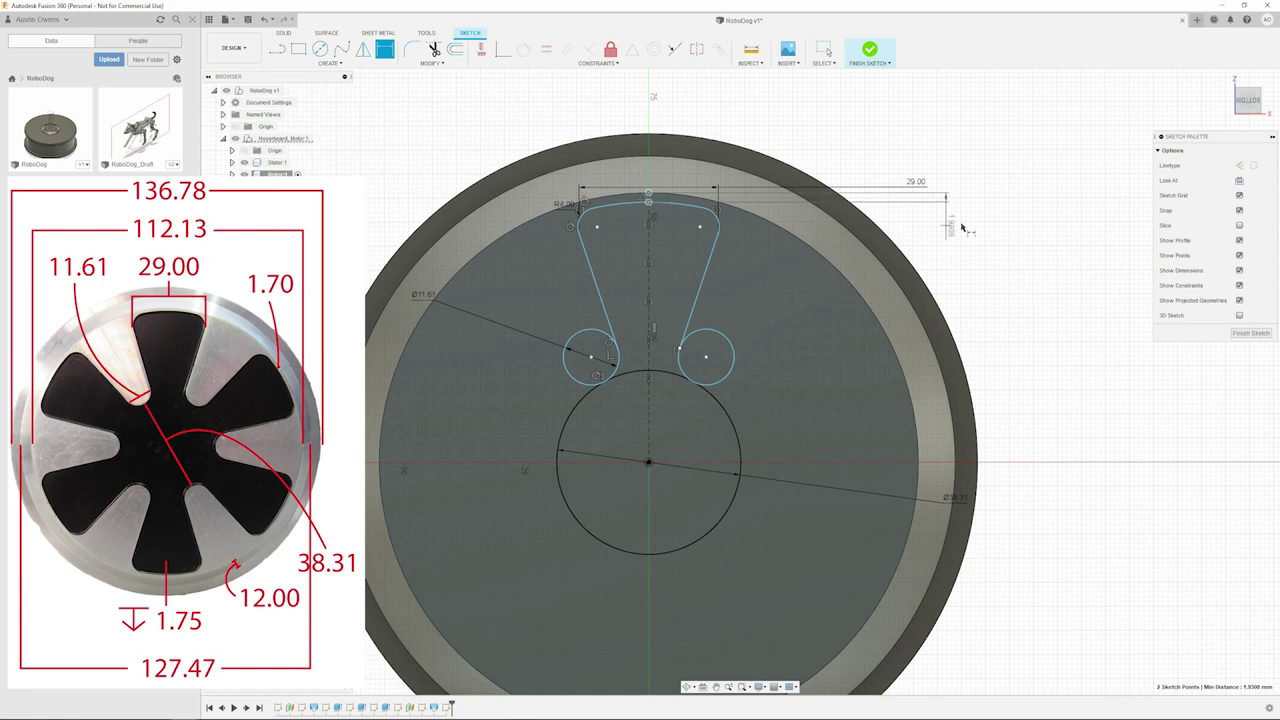
pyautogui.click(980, 203)
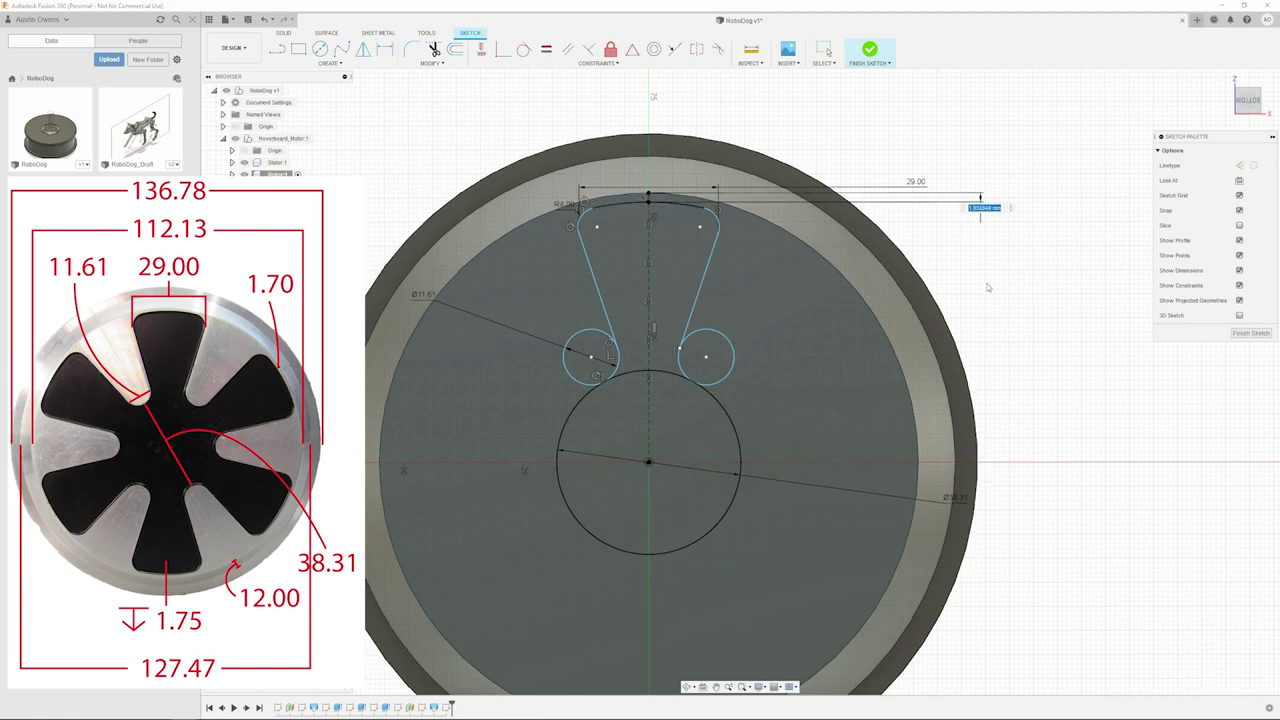
pyautogui.press('BackSpace')
pyautogui.write('1.7')
pyautogui.press('Return')
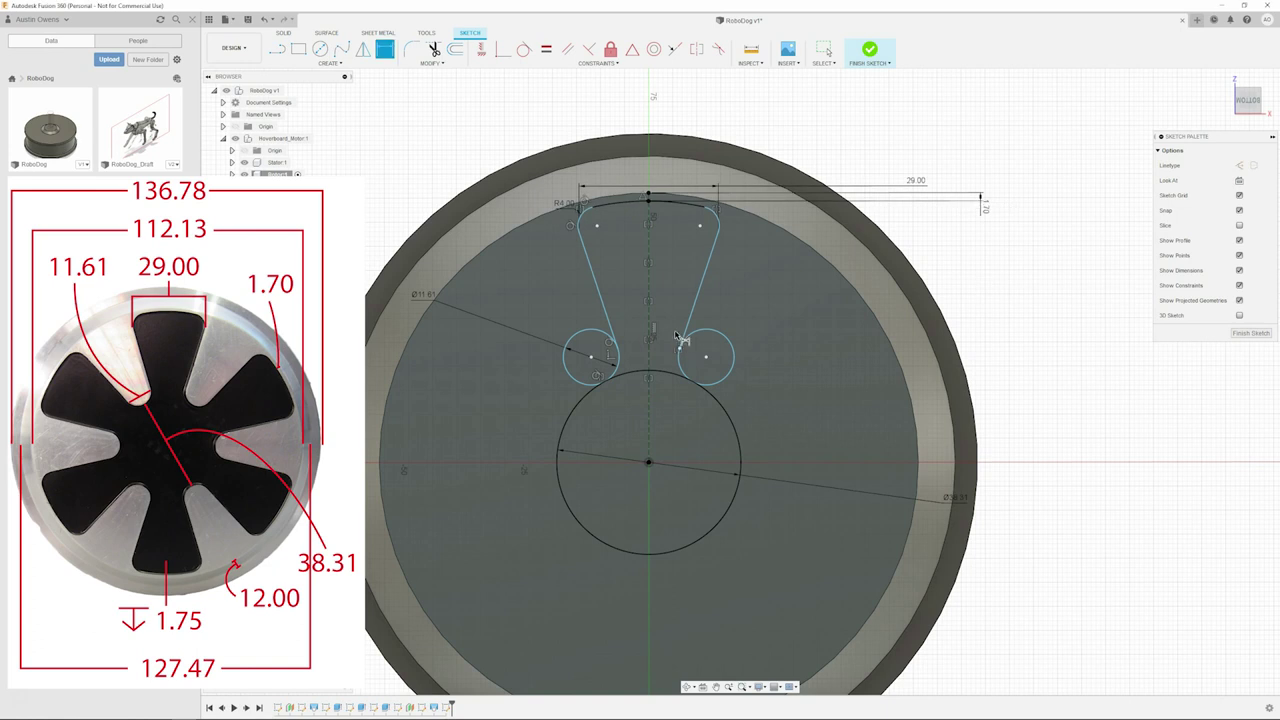
pyautogui.press('Escape')
pyautogui.moveTo(980, 203); pyautogui.dragTo(924, 205)
# Dimension the distance between the centers of the two neck circles beside the spoke as 25 mm.
pyautogui.scroll(5, 660, 280)
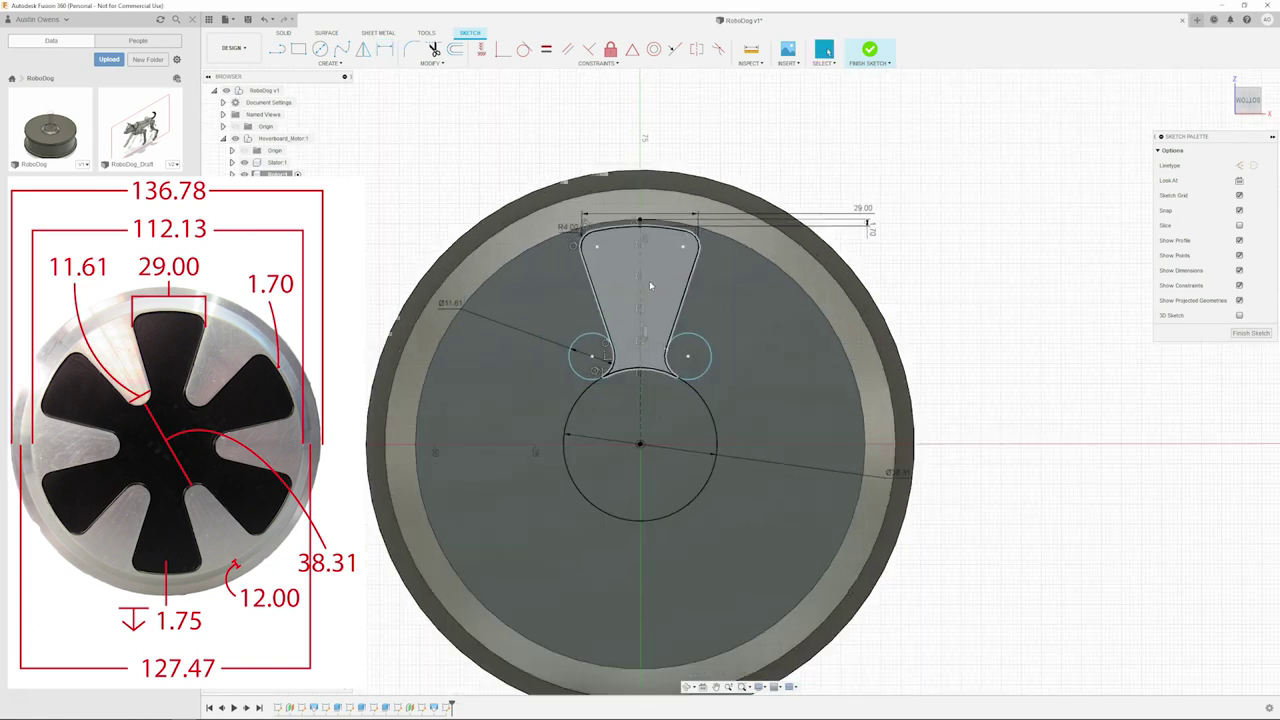
pyautogui.scroll(1, 683, 277)
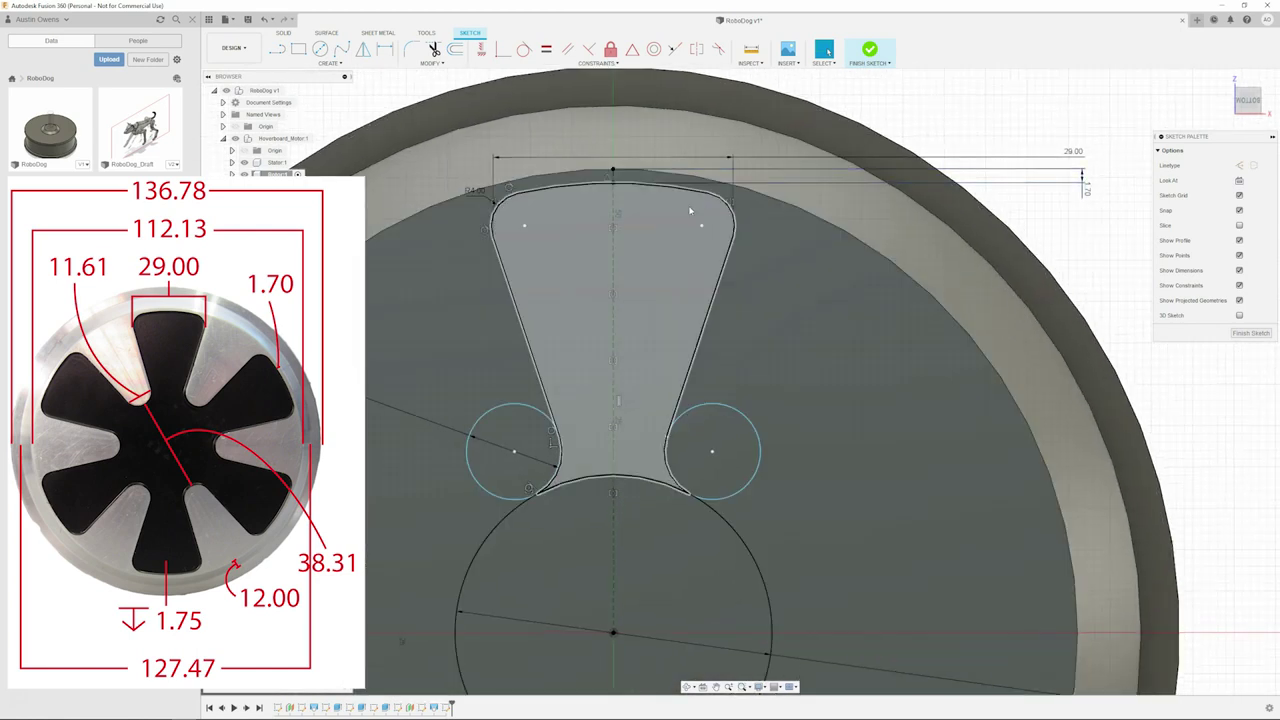
pyautogui.click(732, 225)
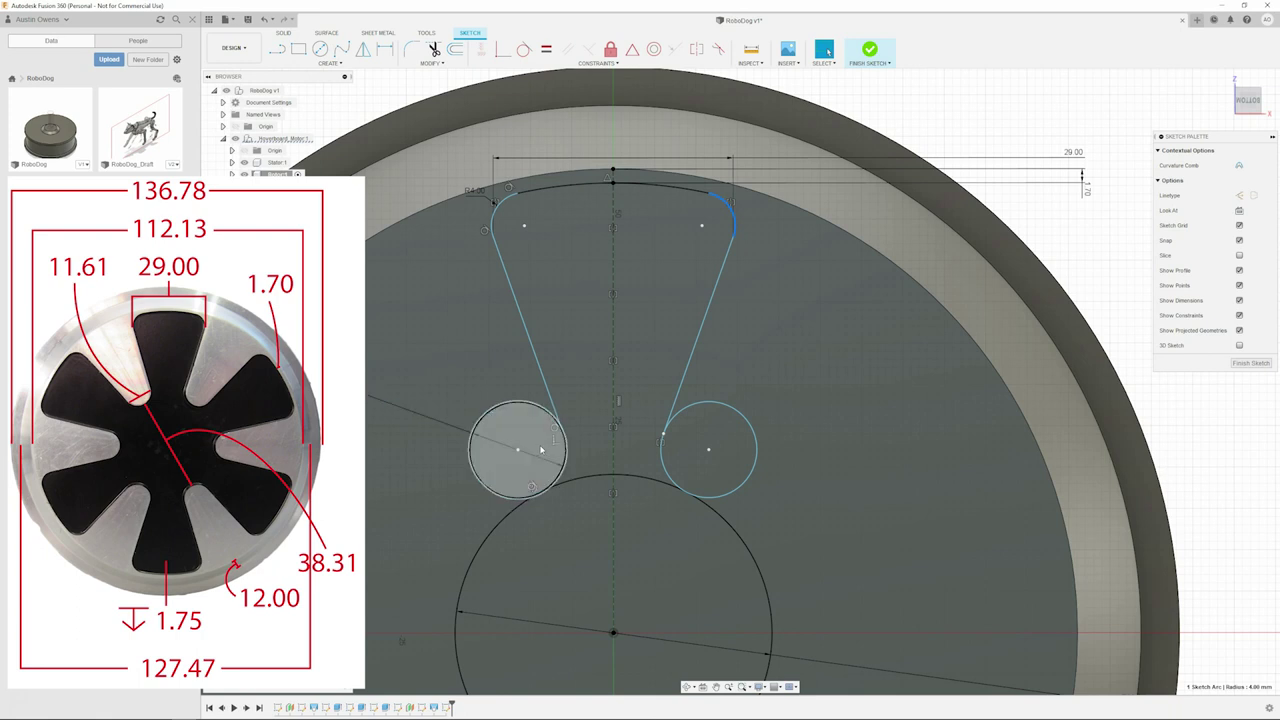
pyautogui.press('s')
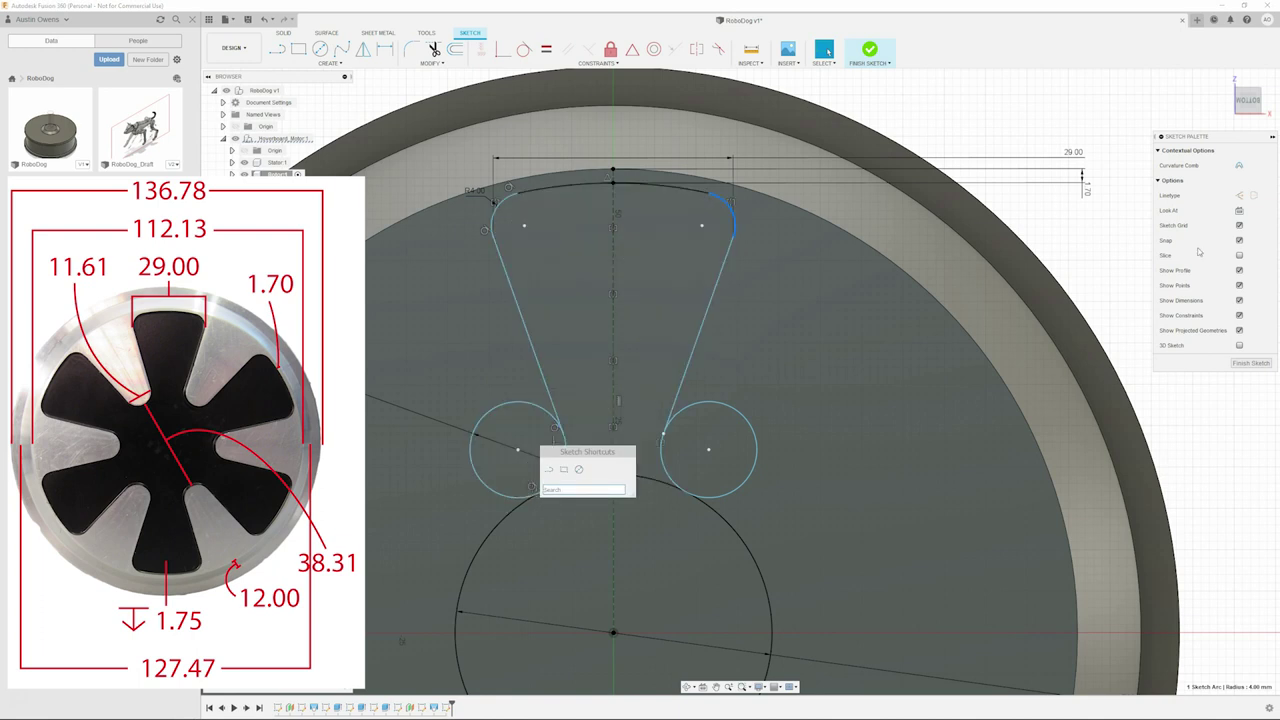
pyautogui.press('Escape')
pyautogui.press('d')
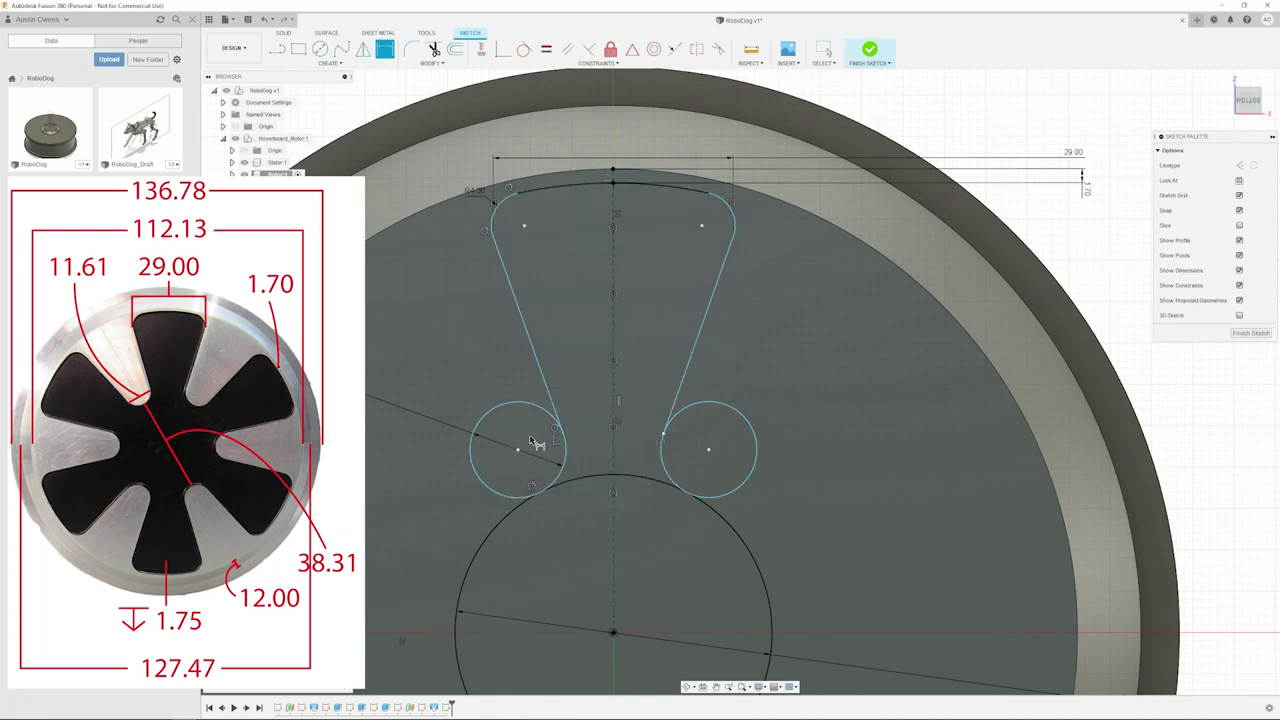
pyautogui.click(708, 449)
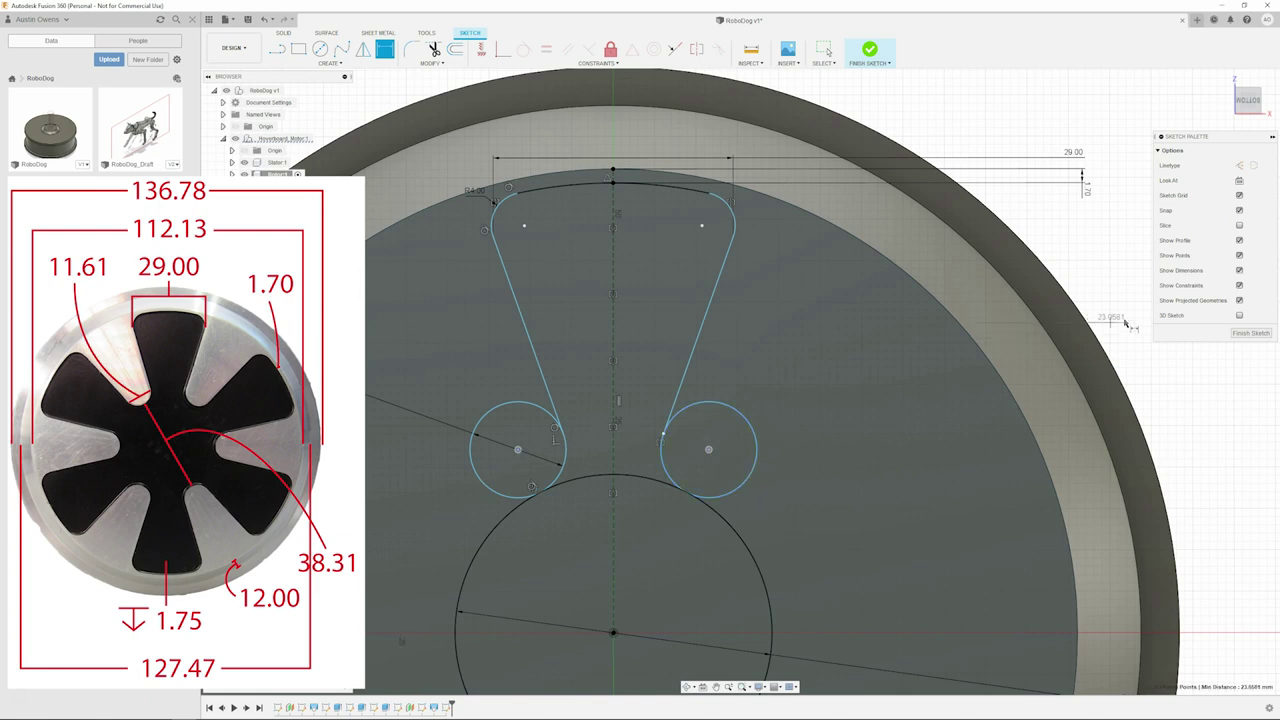
pyautogui.click(1171, 414)
pyautogui.write('25')
pyautogui.press('Return')
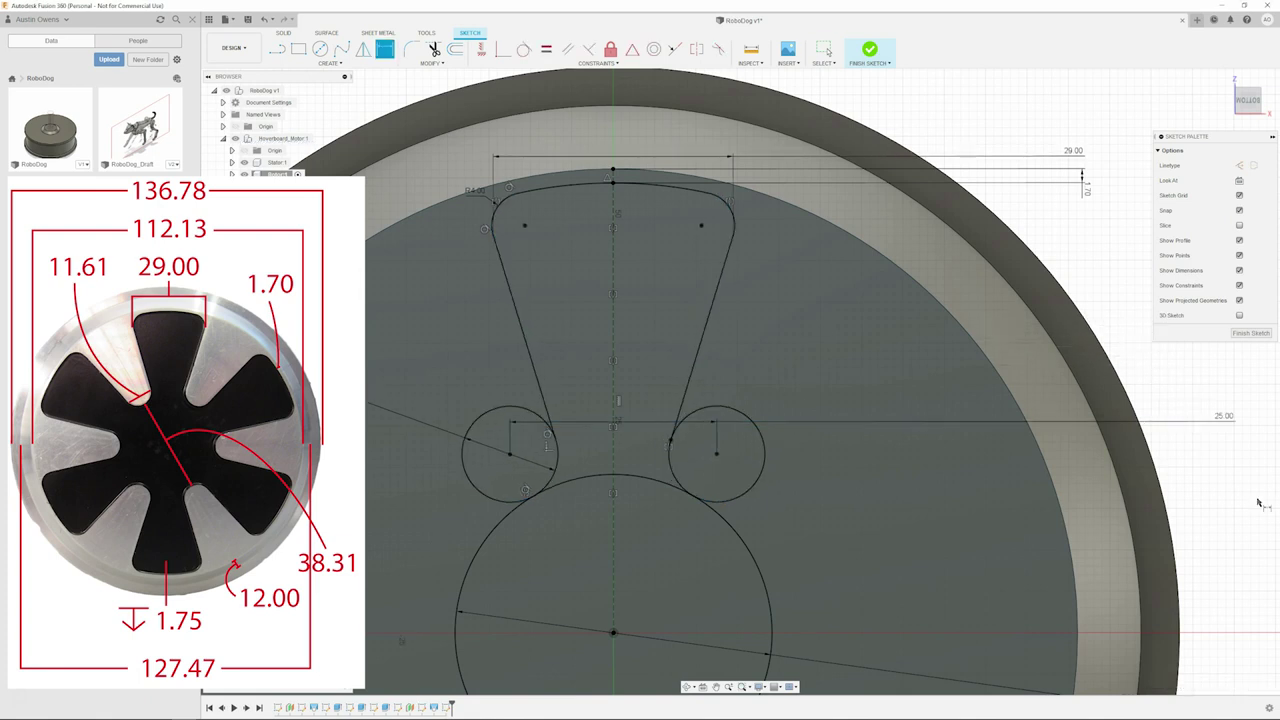
pyautogui.press('Escape')
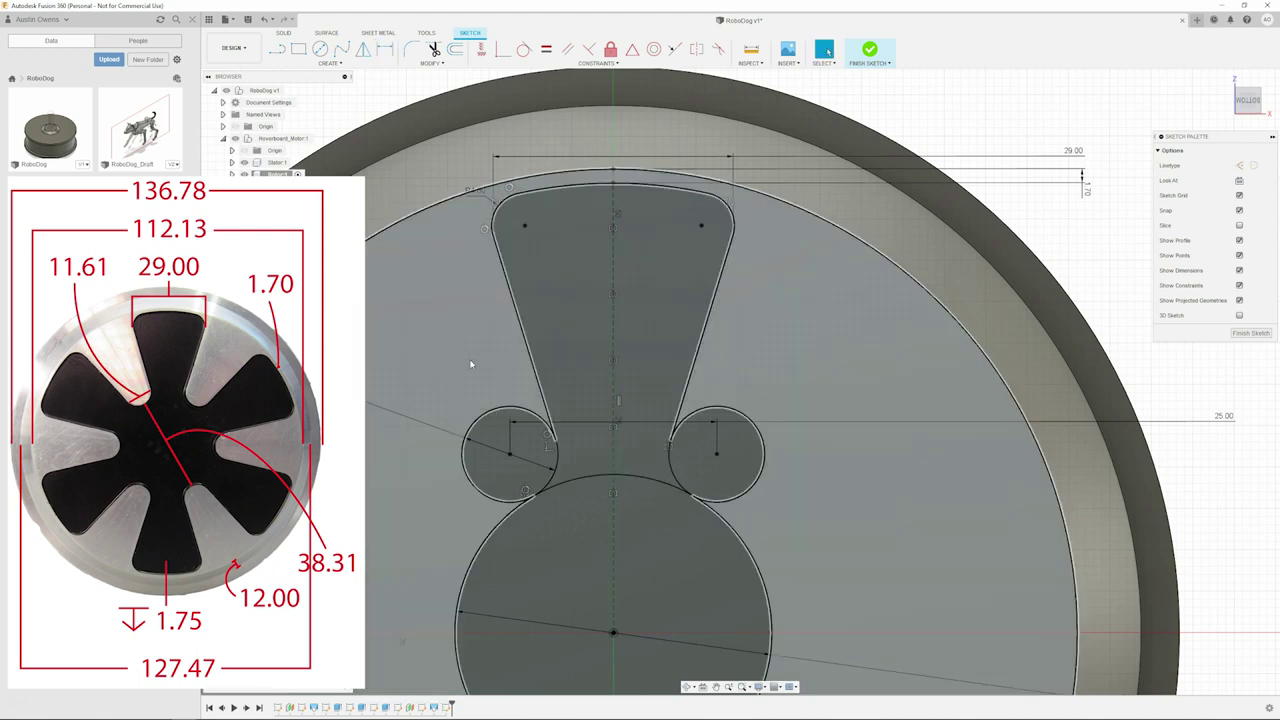
# Trim the outer portions of both neck circles and the hub circle's arc between them, joining spoke and hub into one outline.
pyautogui.scroll(-4, 440, 275)
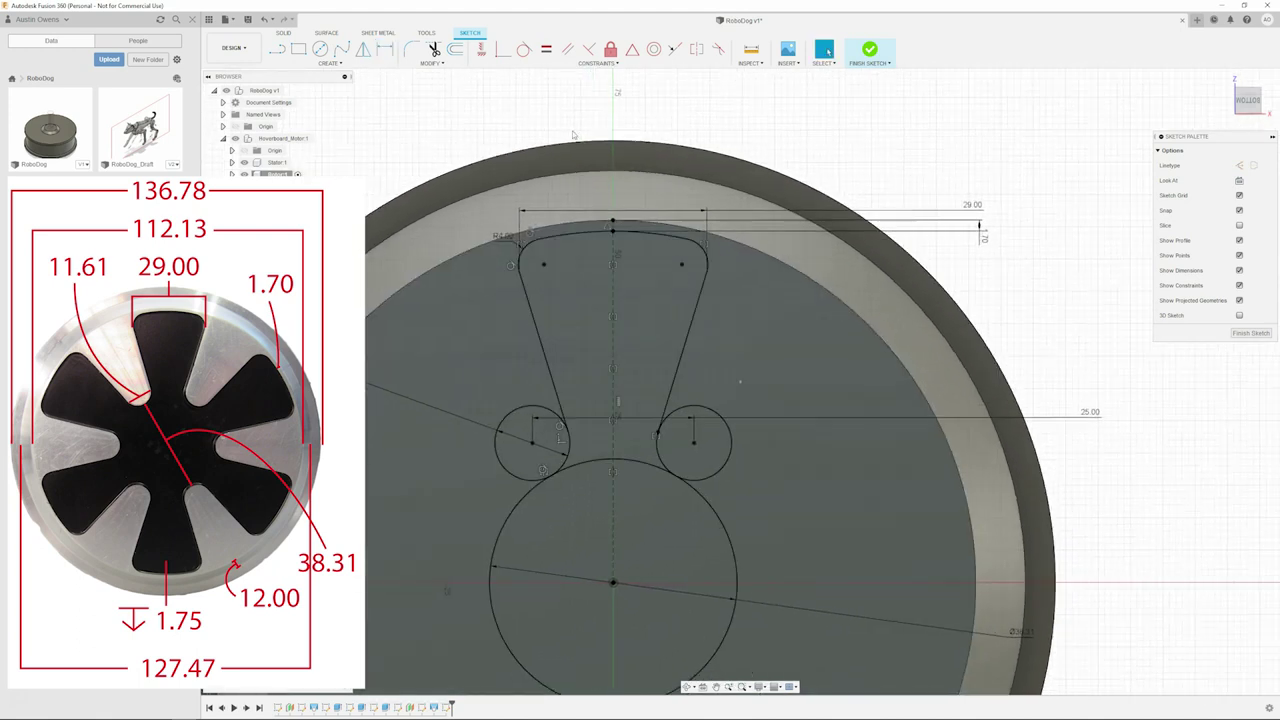
pyautogui.scroll(-1, 576, 141)
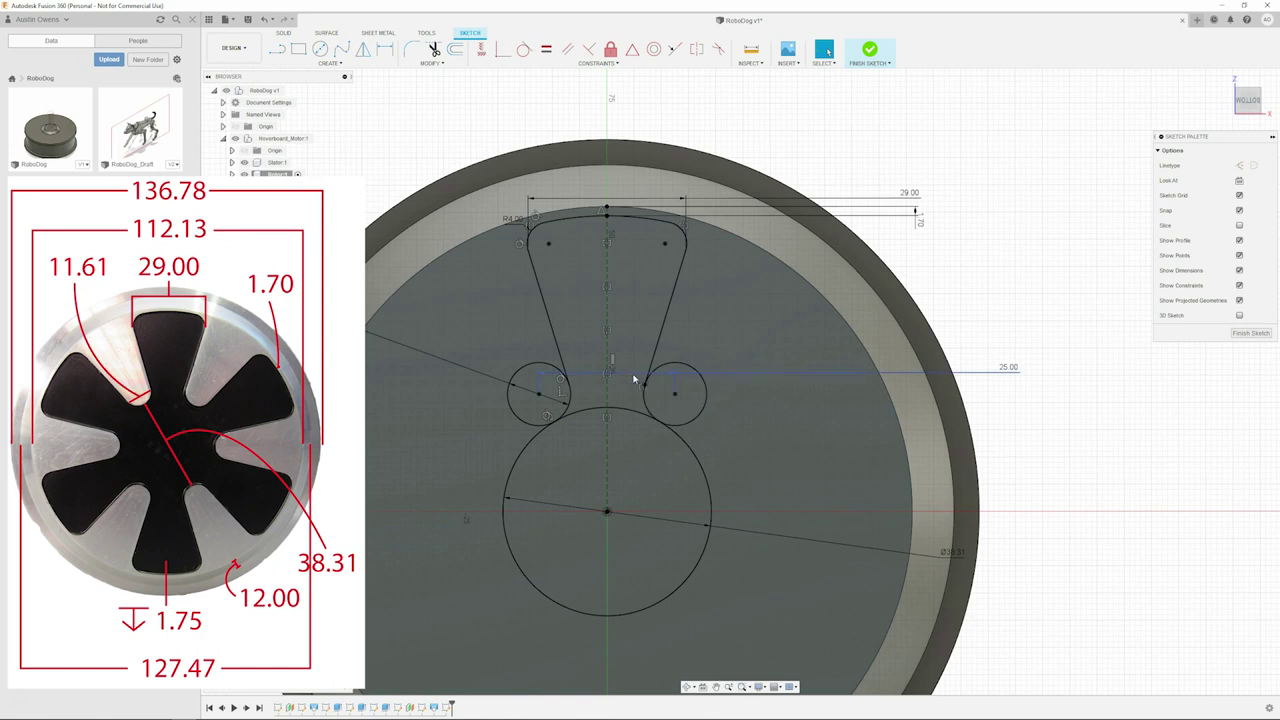
pyautogui.click(434, 50)
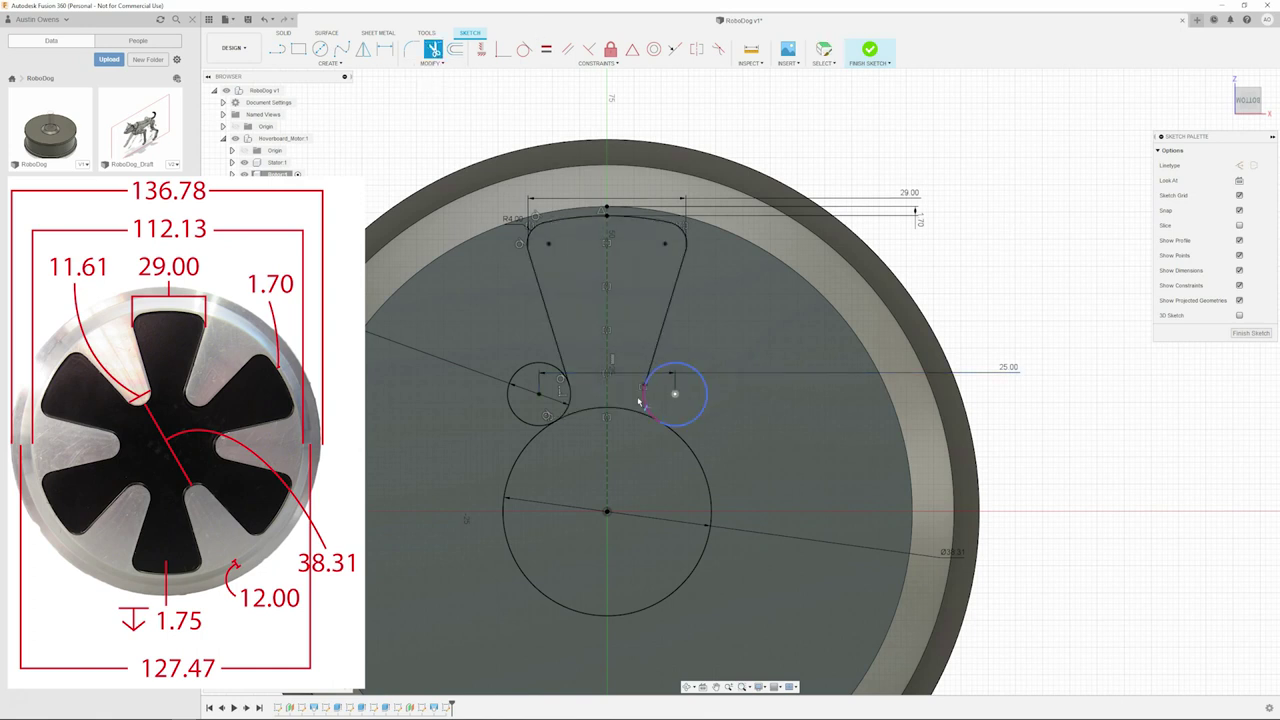
pyautogui.click(529, 377)
pyautogui.click(696, 368)
pyautogui.click(588, 406)
pyautogui.scroll(3, 628, 400)
pyautogui.scroll(-2, 632, 330)
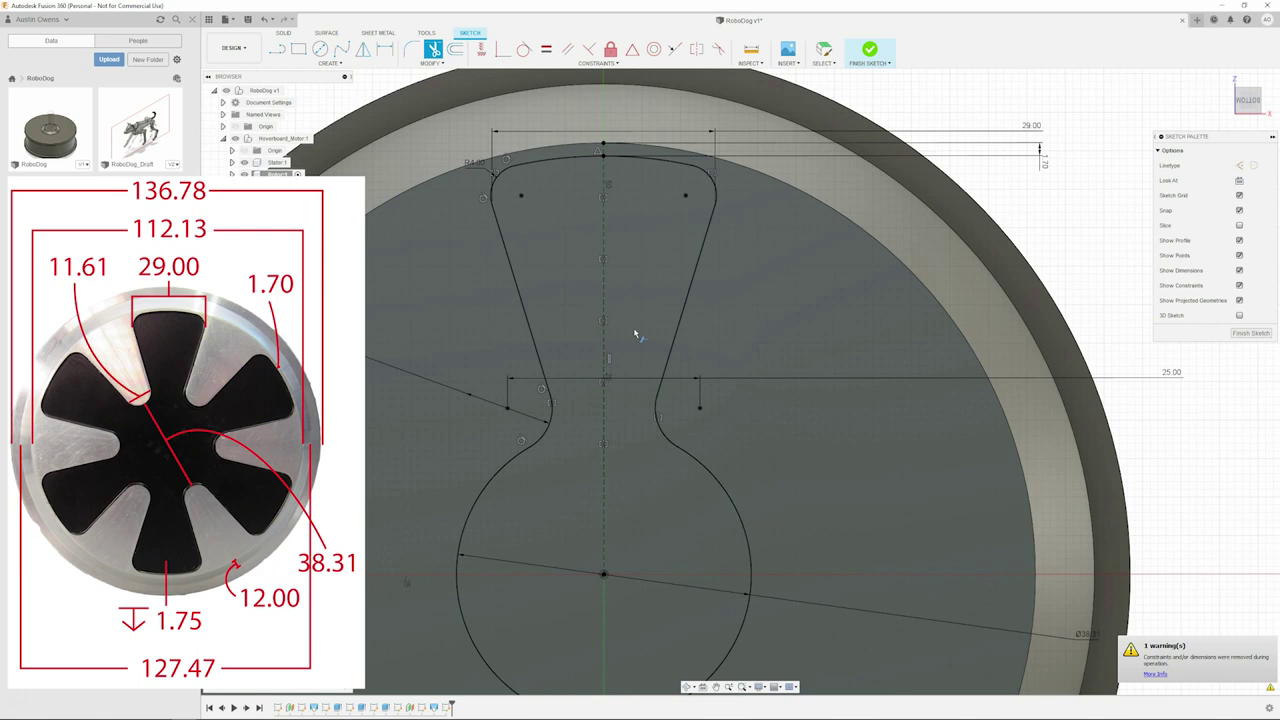
pyautogui.press('Escape')
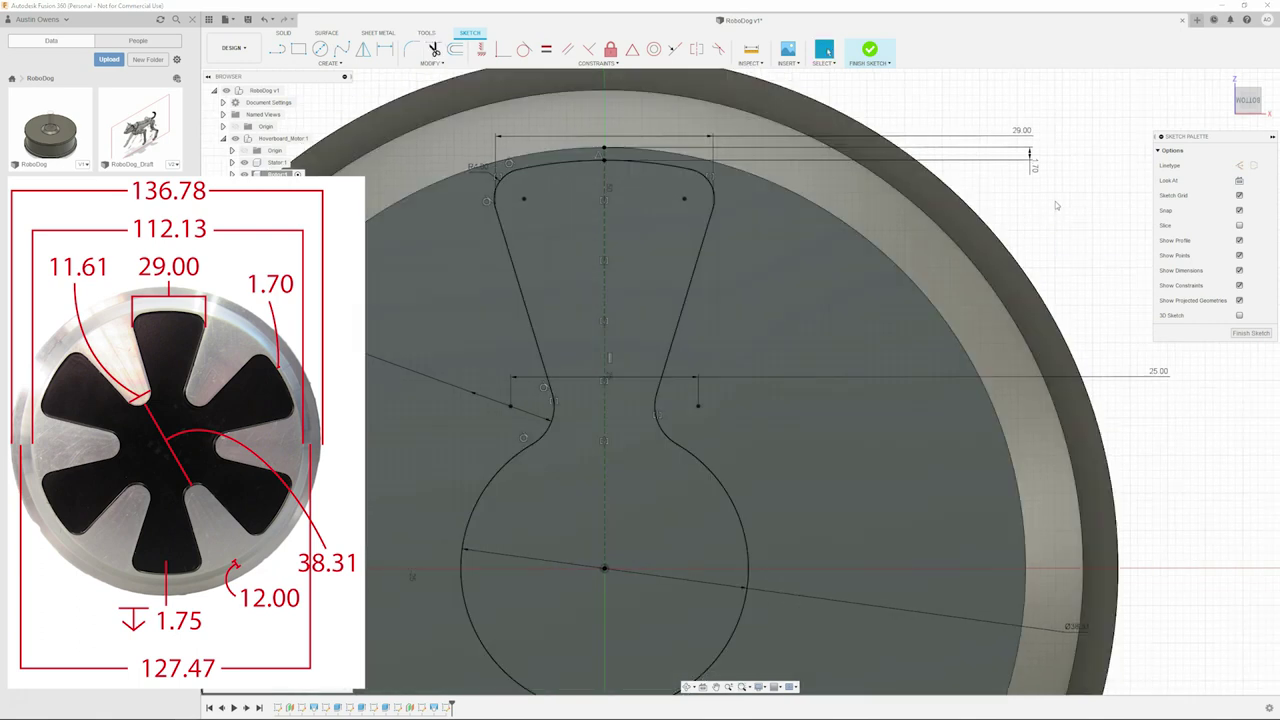
# Try to mirror the spoke's outer arc, corner fillets, side lines and neck arcs about the vertical construction line.
pyautogui.write('sma')
pyautogui.press('BackSpace')
pyautogui.write('i')
pyautogui.press('Down')
pyautogui.press('Down')
pyautogui.press('Down')
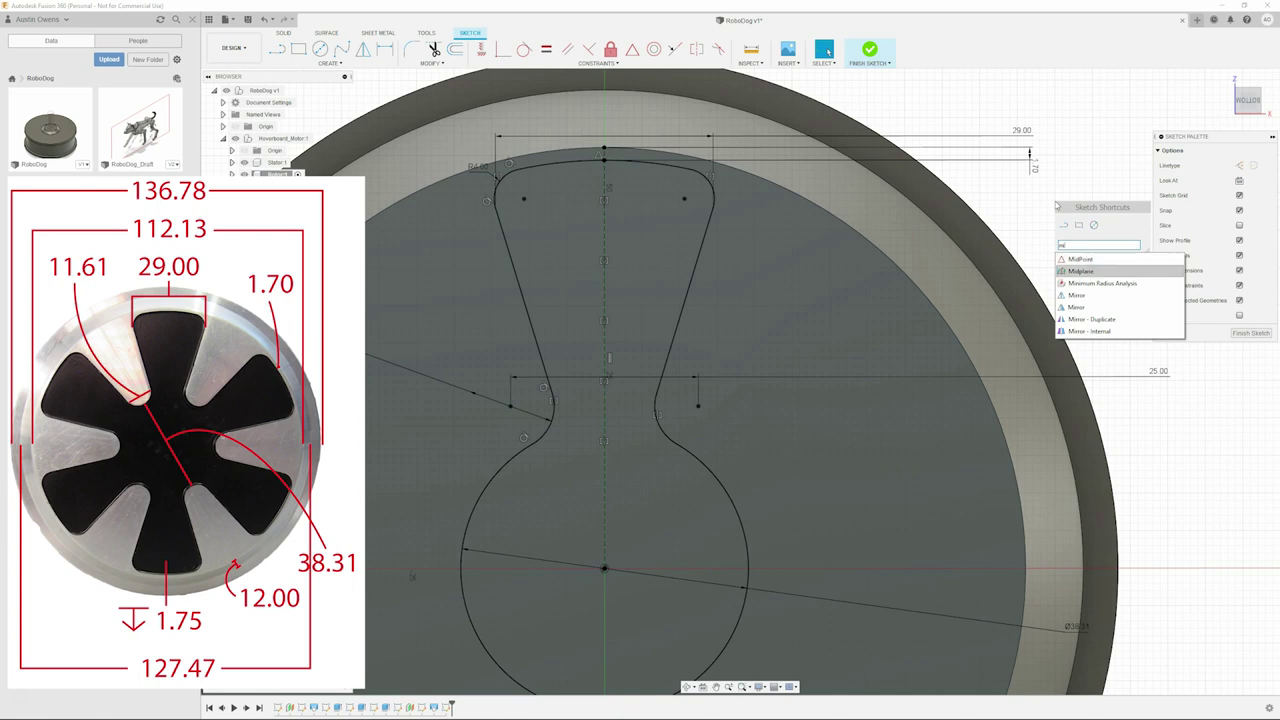
pyautogui.press('Return')
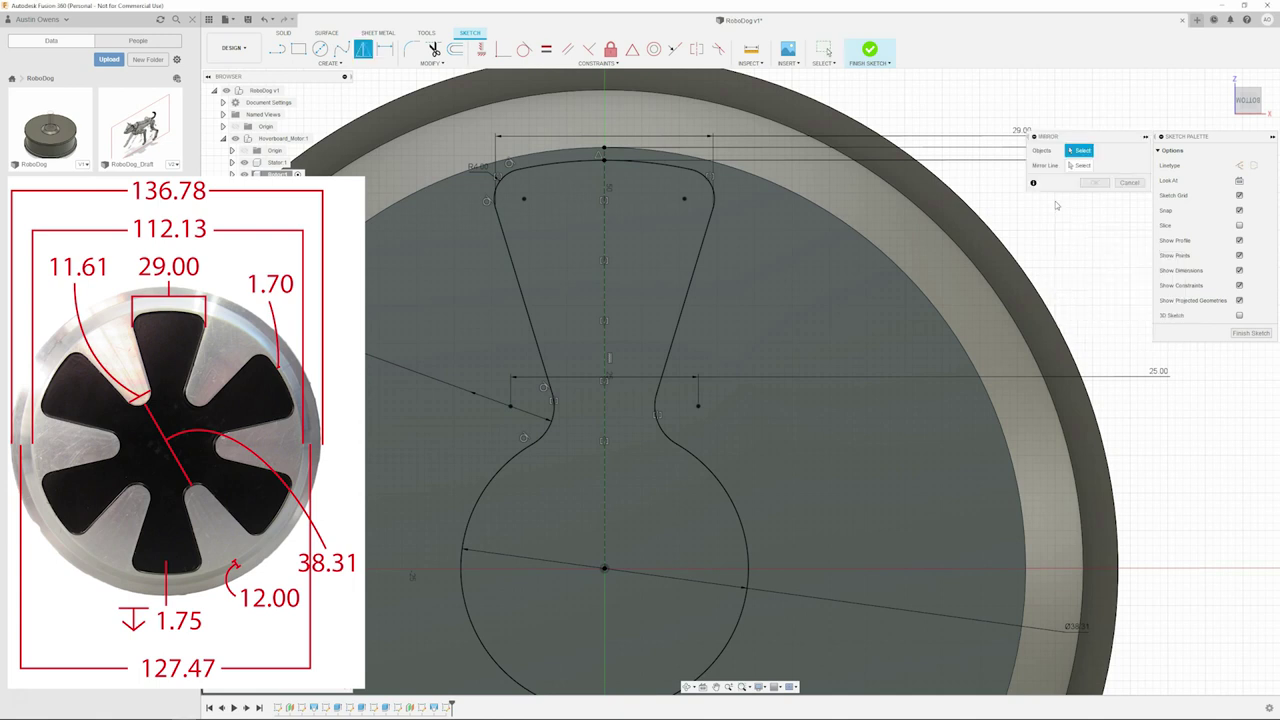
pyautogui.click(700, 251)
pyautogui.click(707, 190)
pyautogui.click(666, 167)
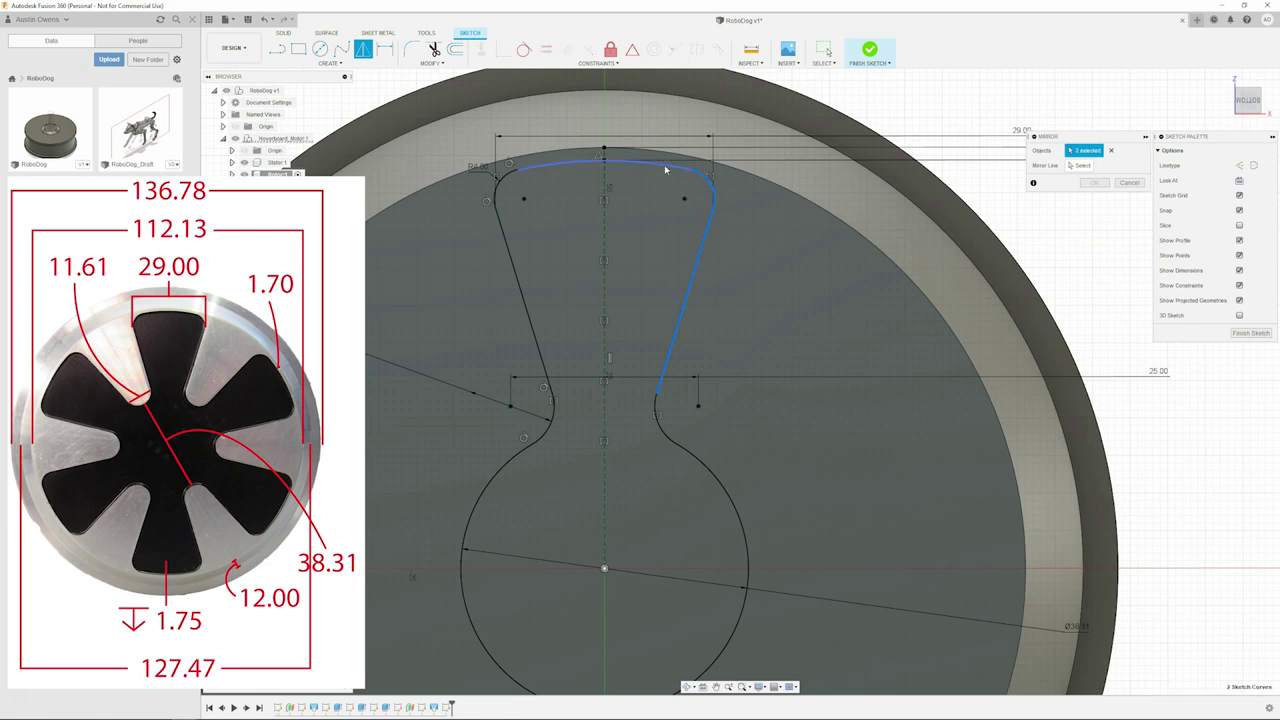
pyautogui.click(514, 177)
pyautogui.click(510, 262)
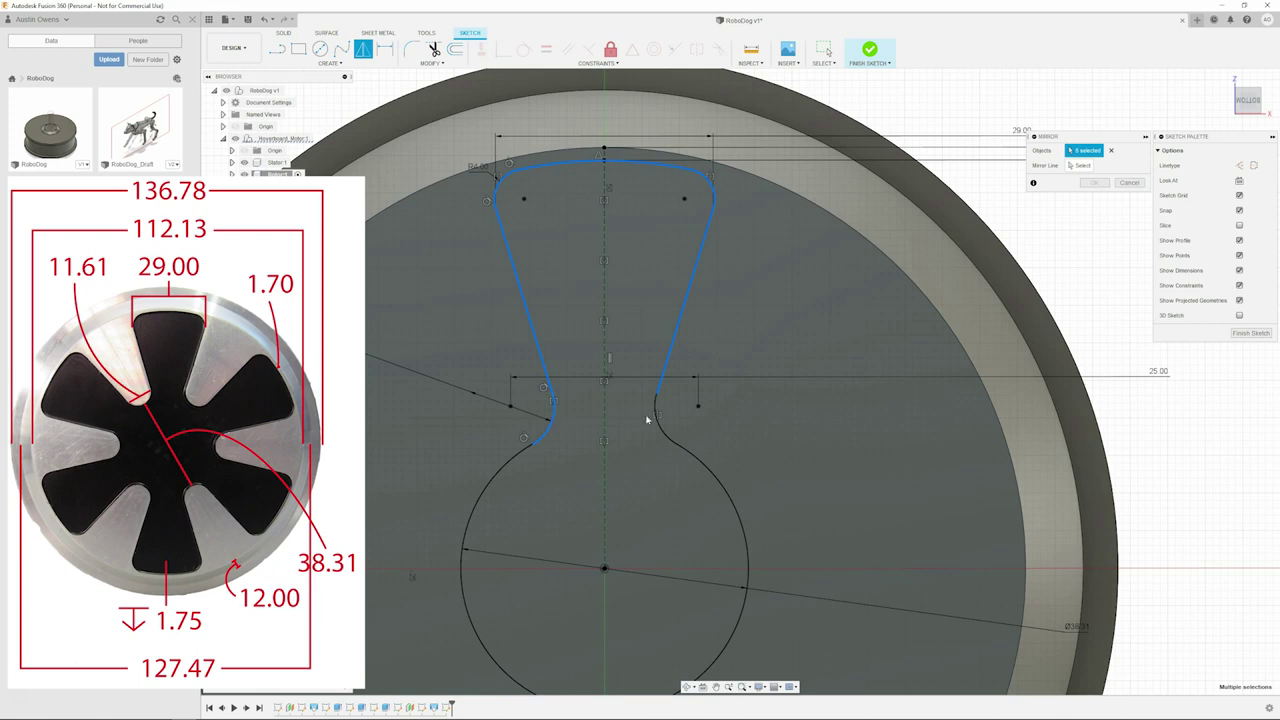
pyautogui.click(1080, 165)
pyautogui.click(604, 571)
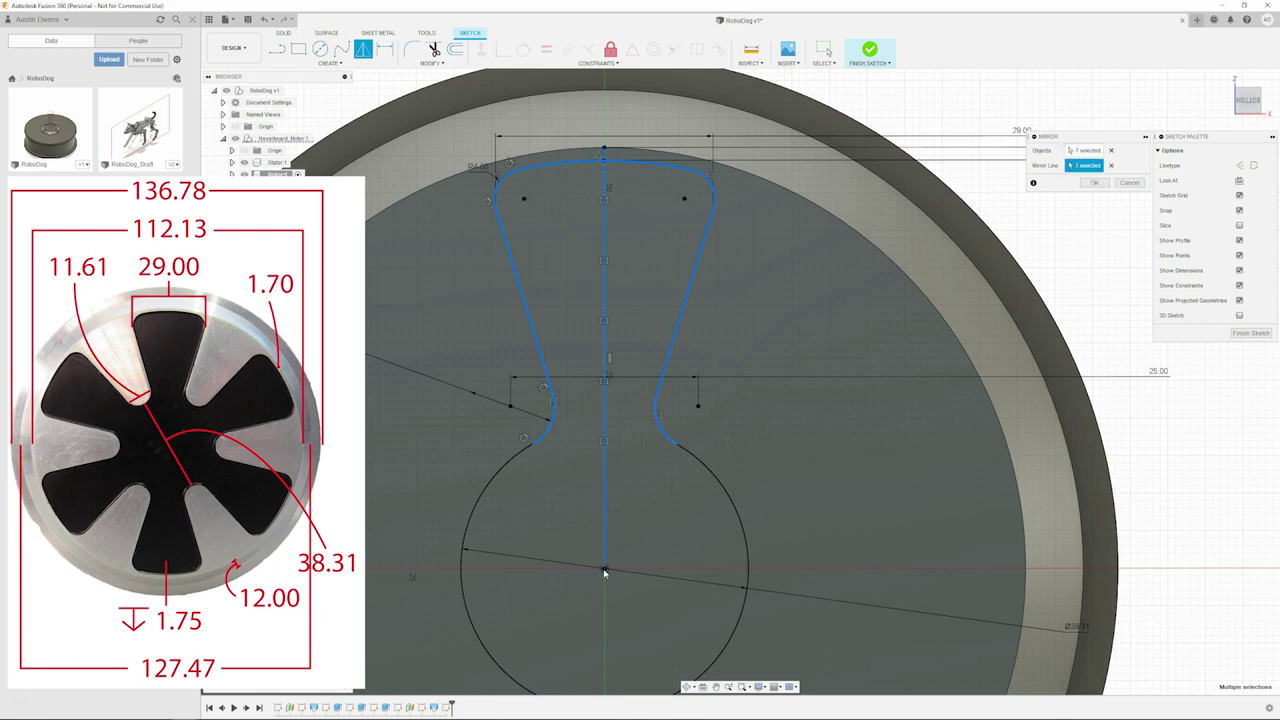
pyautogui.press('Return')
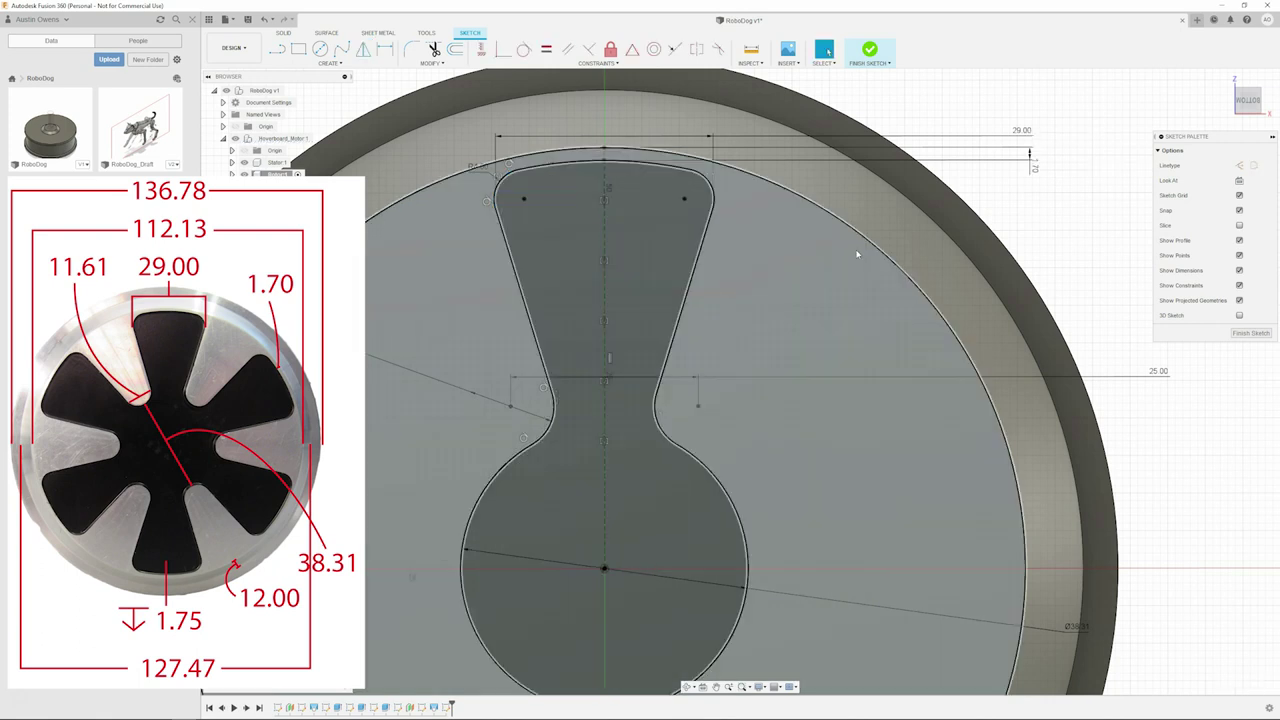
# Try mirroring the same spoke outline again, picking the mirror reference at the origin.
pyautogui.write('smi')
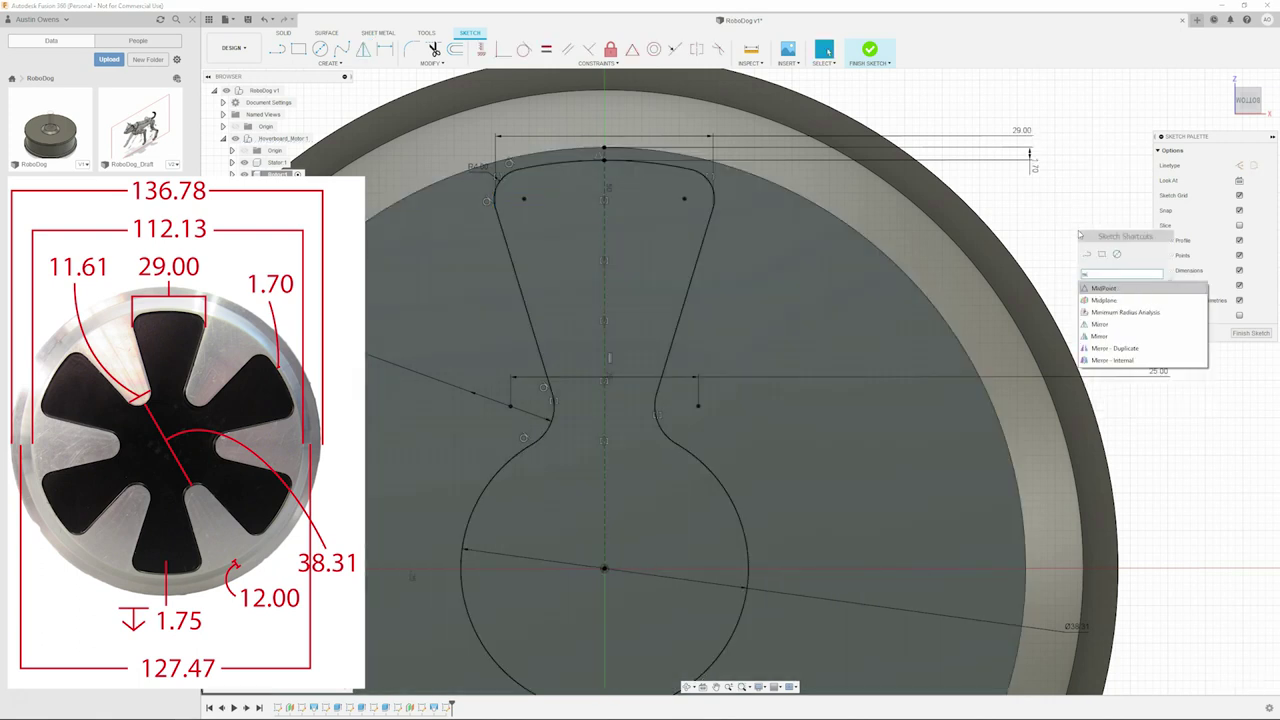
pyautogui.write('r')
pyautogui.press('Return')
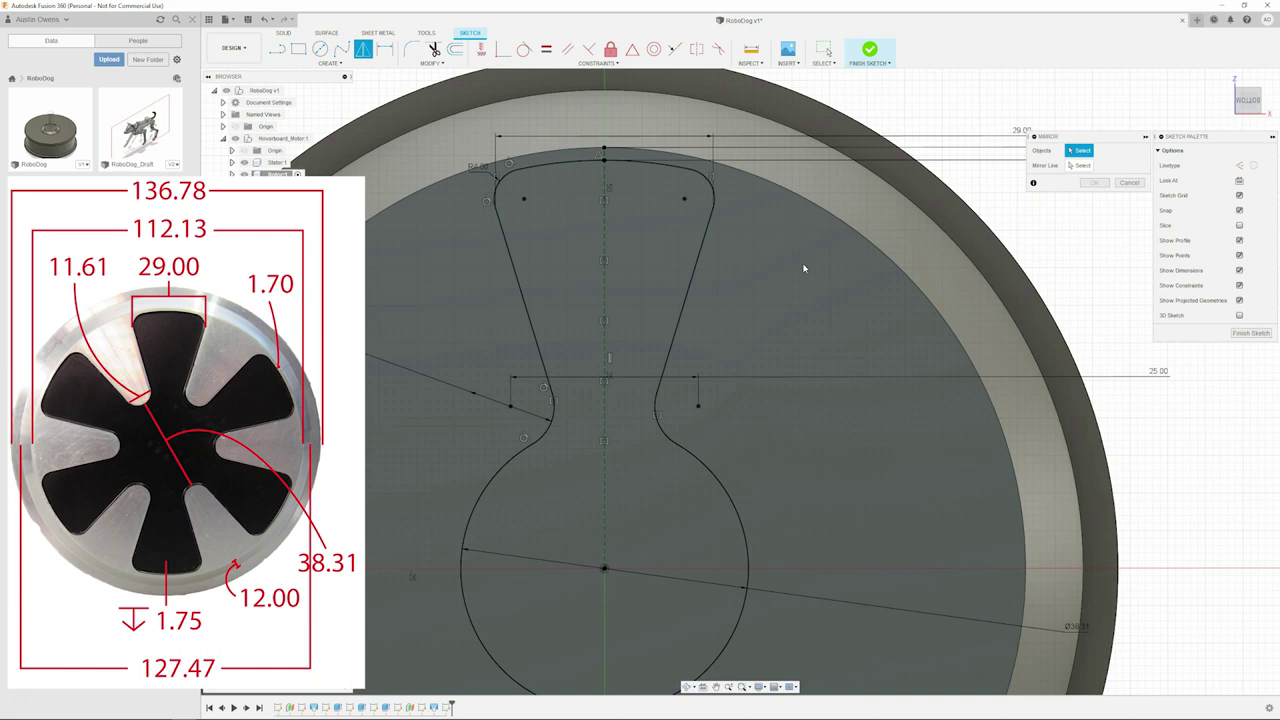
pyautogui.click(708, 235)
pyautogui.click(666, 171)
pyautogui.click(502, 180)
pyautogui.click(505, 240)
pyautogui.click(553, 418)
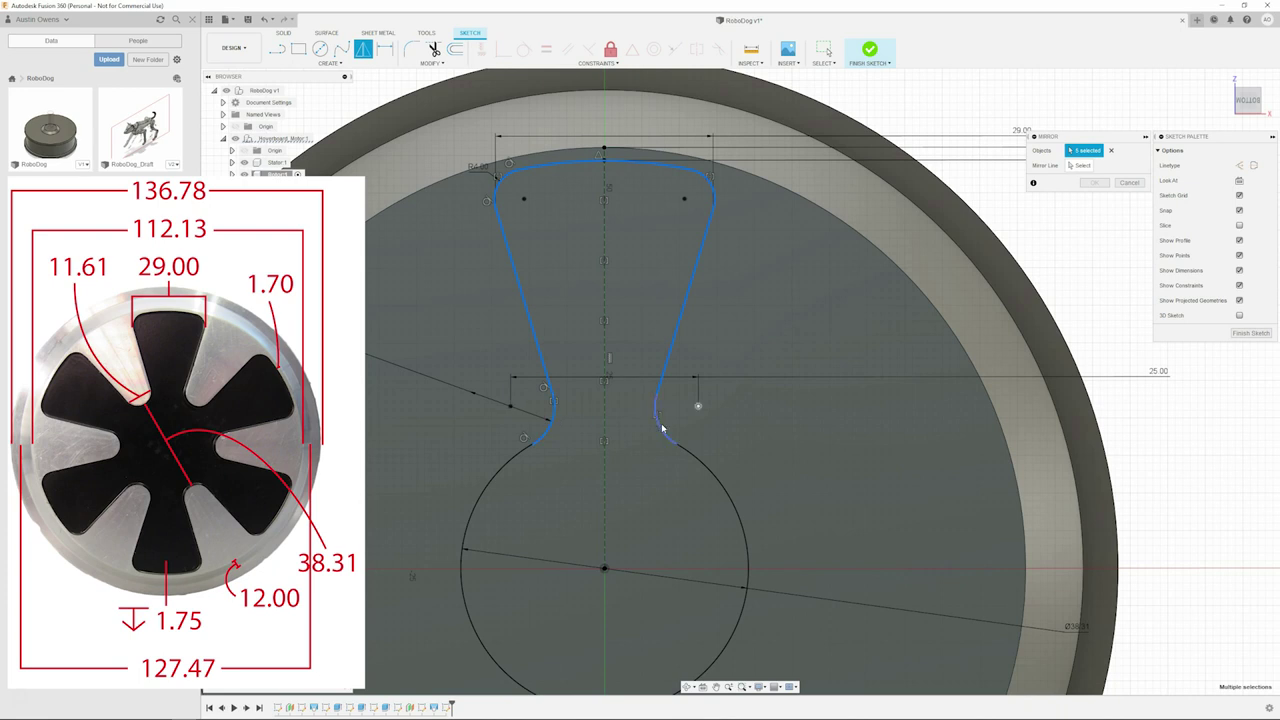
pyautogui.click(1080, 165)
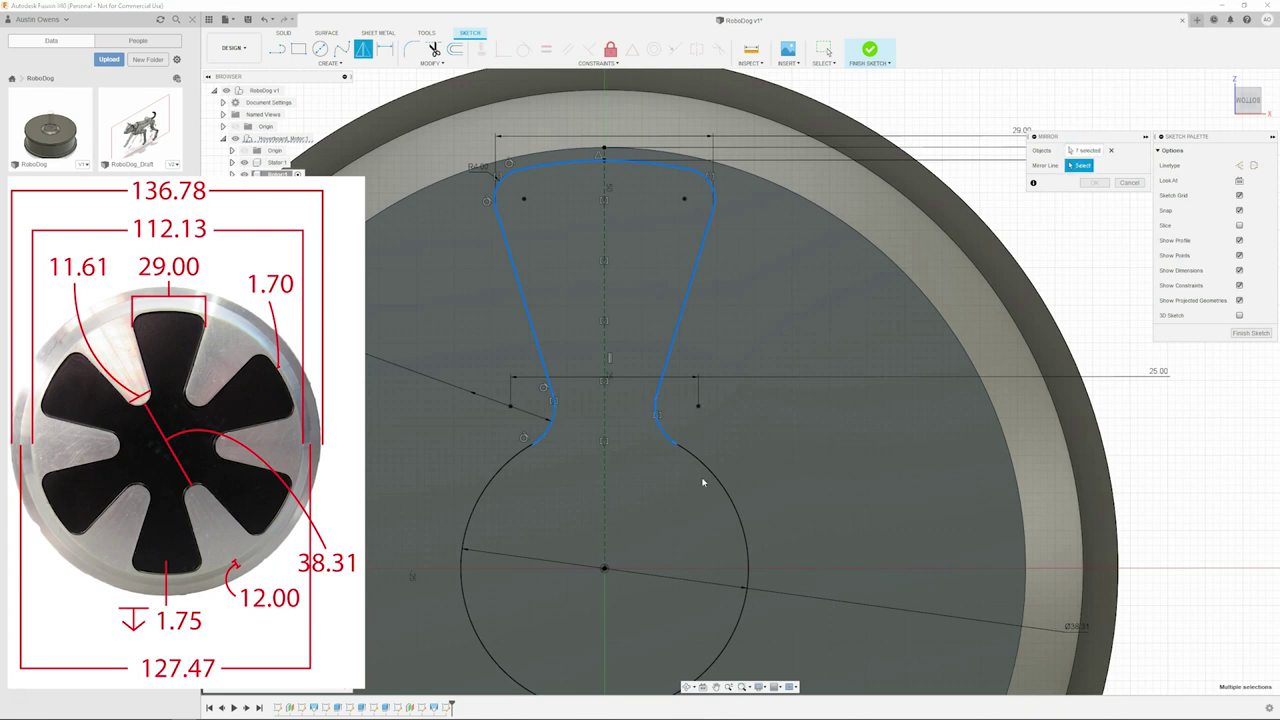
pyautogui.scroll(5, 626, 590)
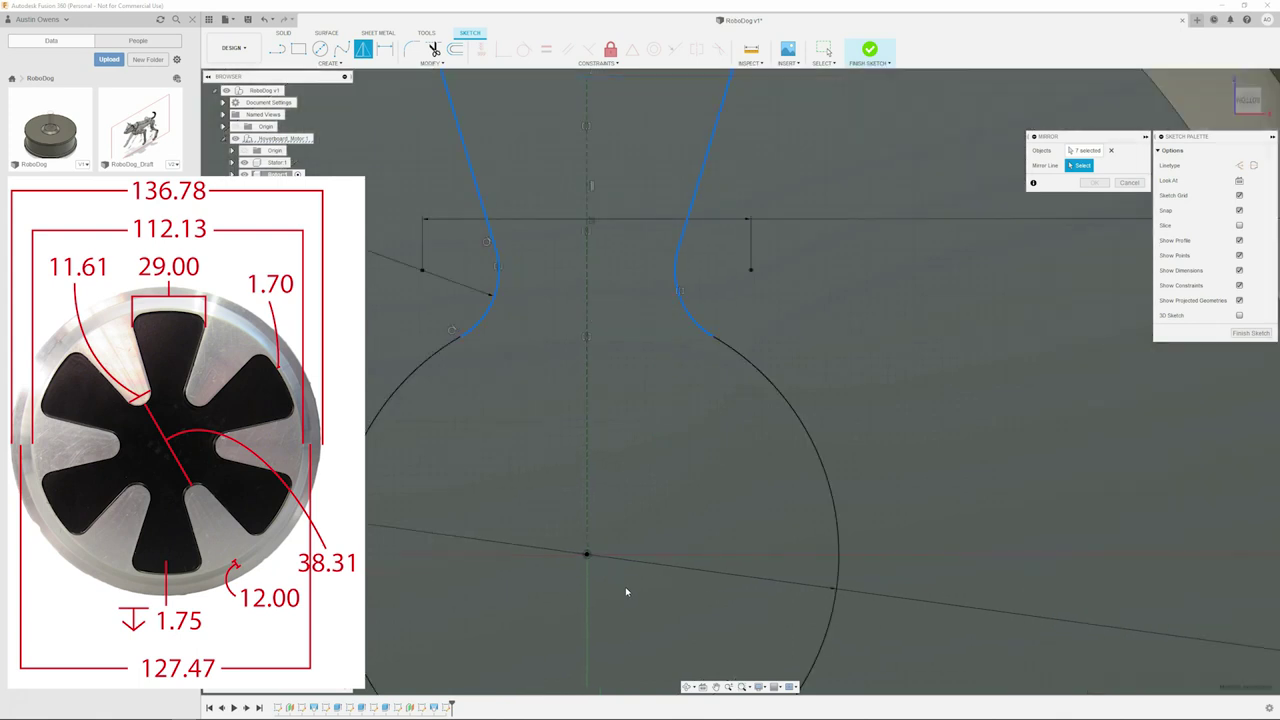
pyautogui.click(556, 531)
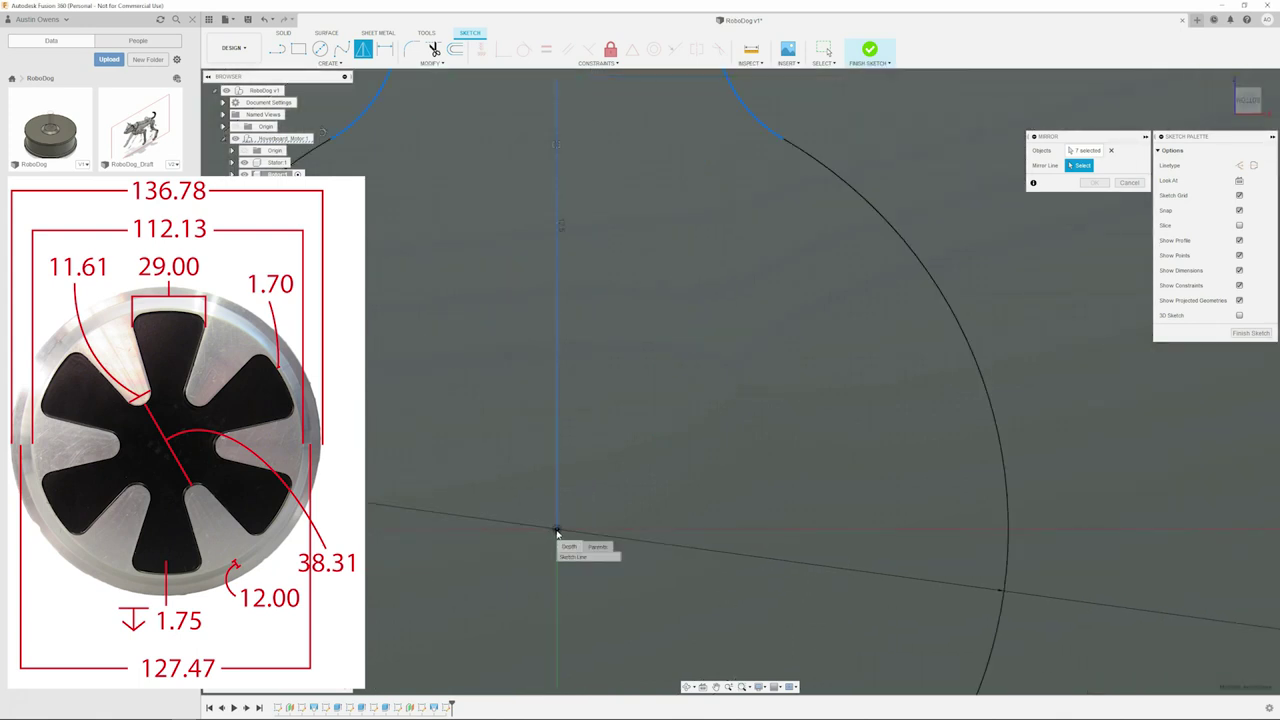
pyautogui.scroll(-5, 600, 451)
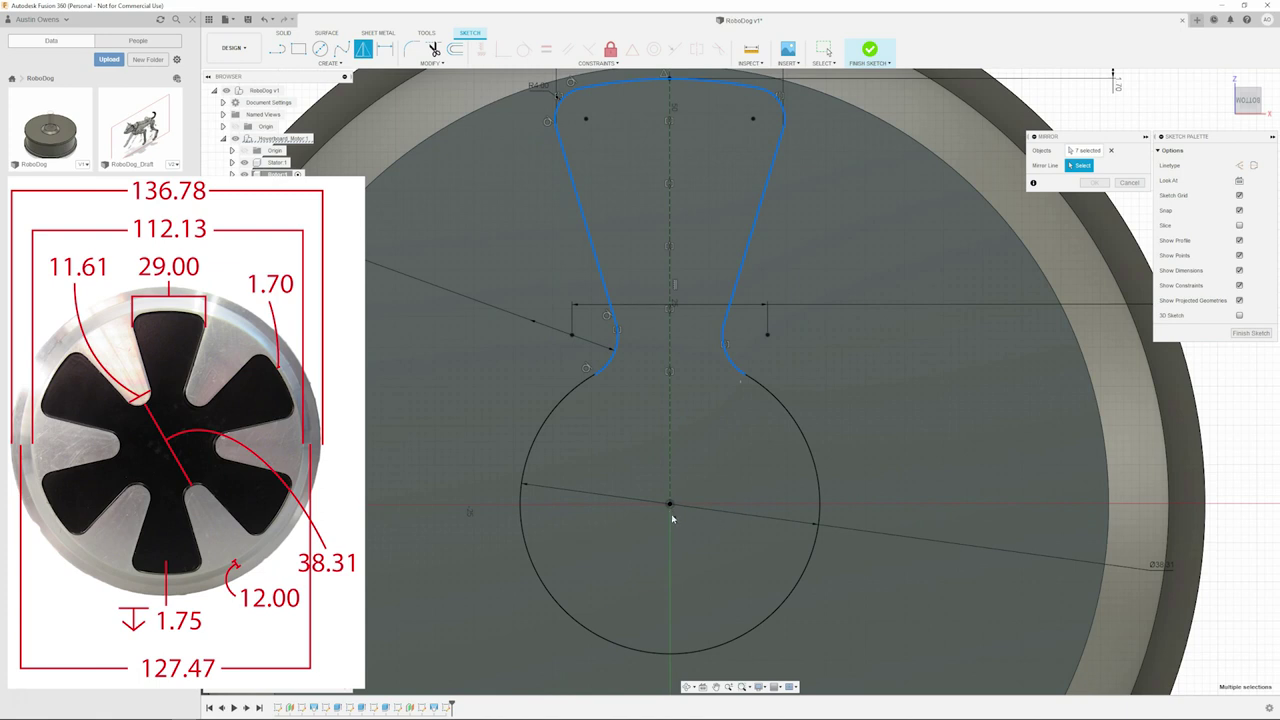
pyautogui.click(670, 508)
pyautogui.click(1095, 182)
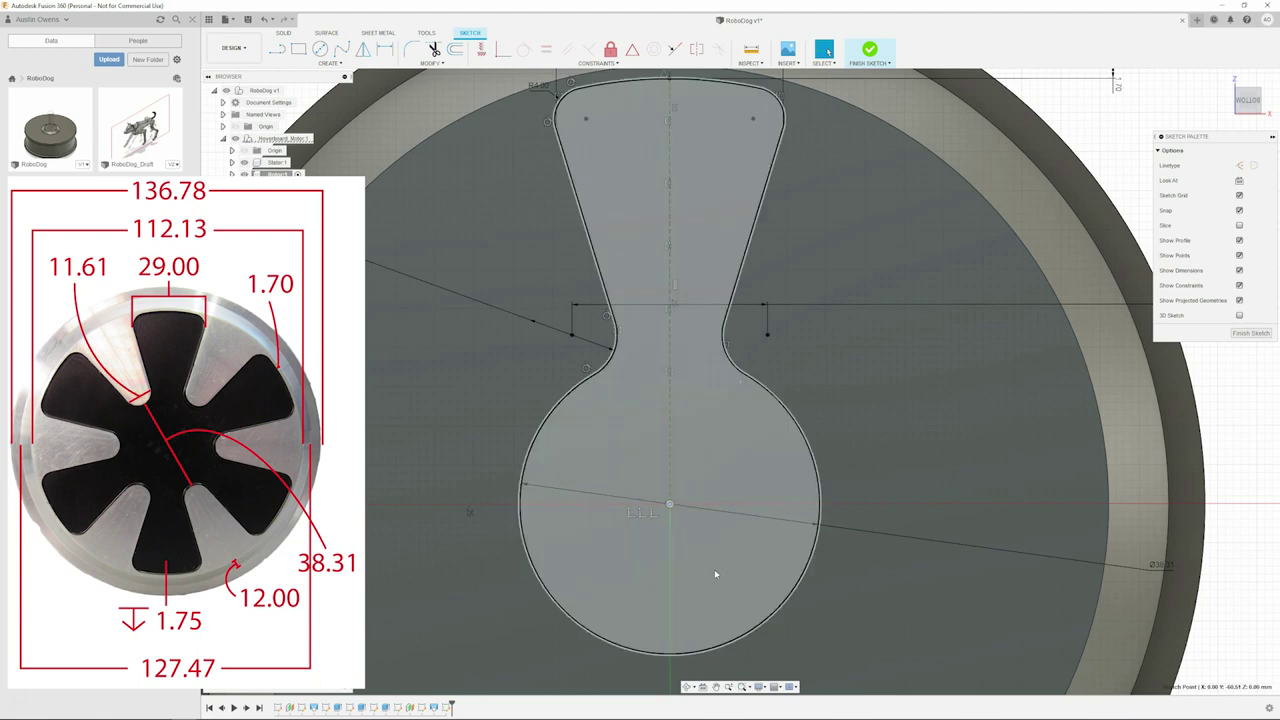
# Start a circular sketch pattern with the spoke's neck arcs, side lines, corner fillets and outer arc as its objects.
pyautogui.write('s')
pyautogui.write('circ')
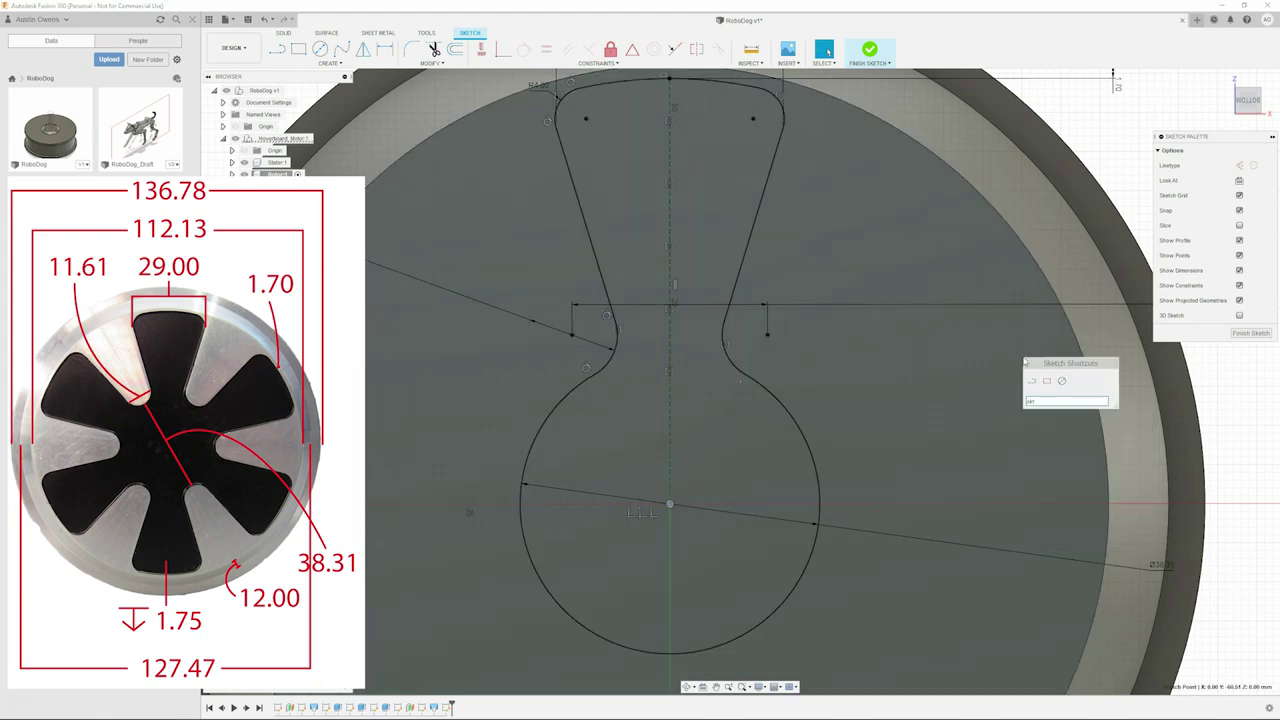
pyautogui.press('BackSpace')
pyautogui.press('BackSpace')
pyautogui.write('ir')
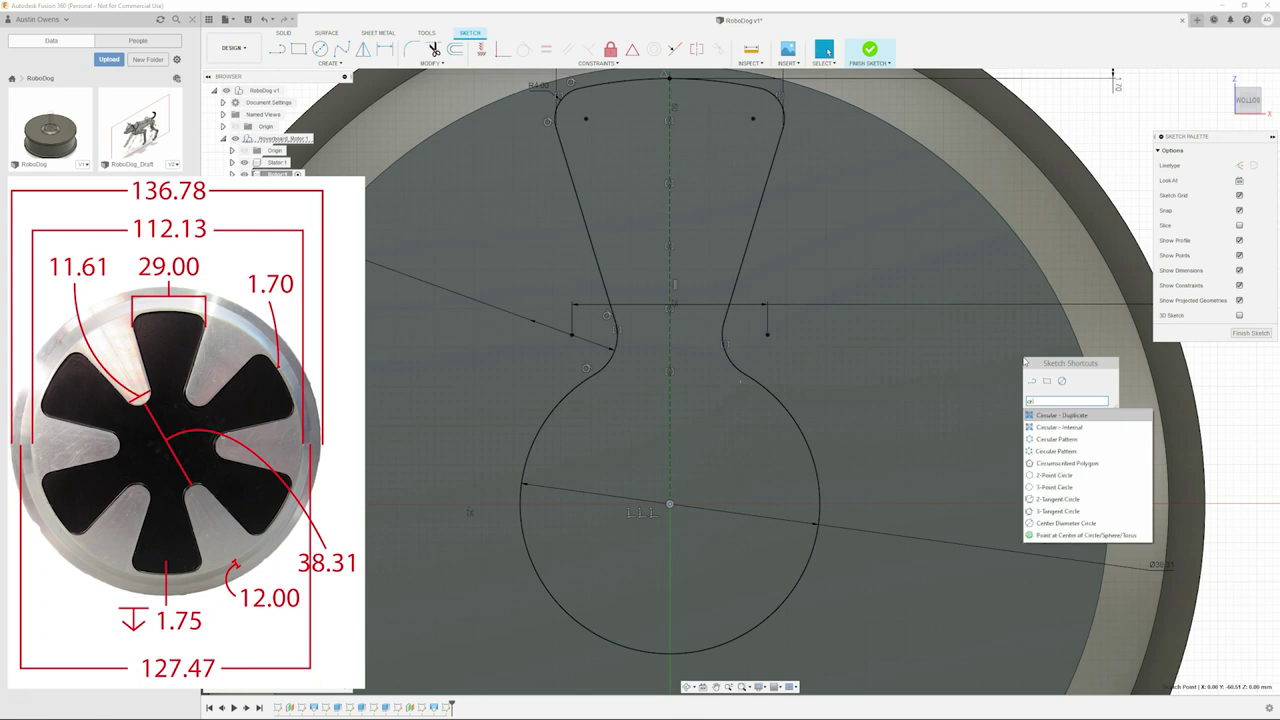
pyautogui.press('BackSpace')
pyautogui.press('BackSpace')
pyautogui.write('ci')
pyautogui.press('Down')
pyautogui.press('Down')
pyautogui.press('Down')
pyautogui.press('Return')
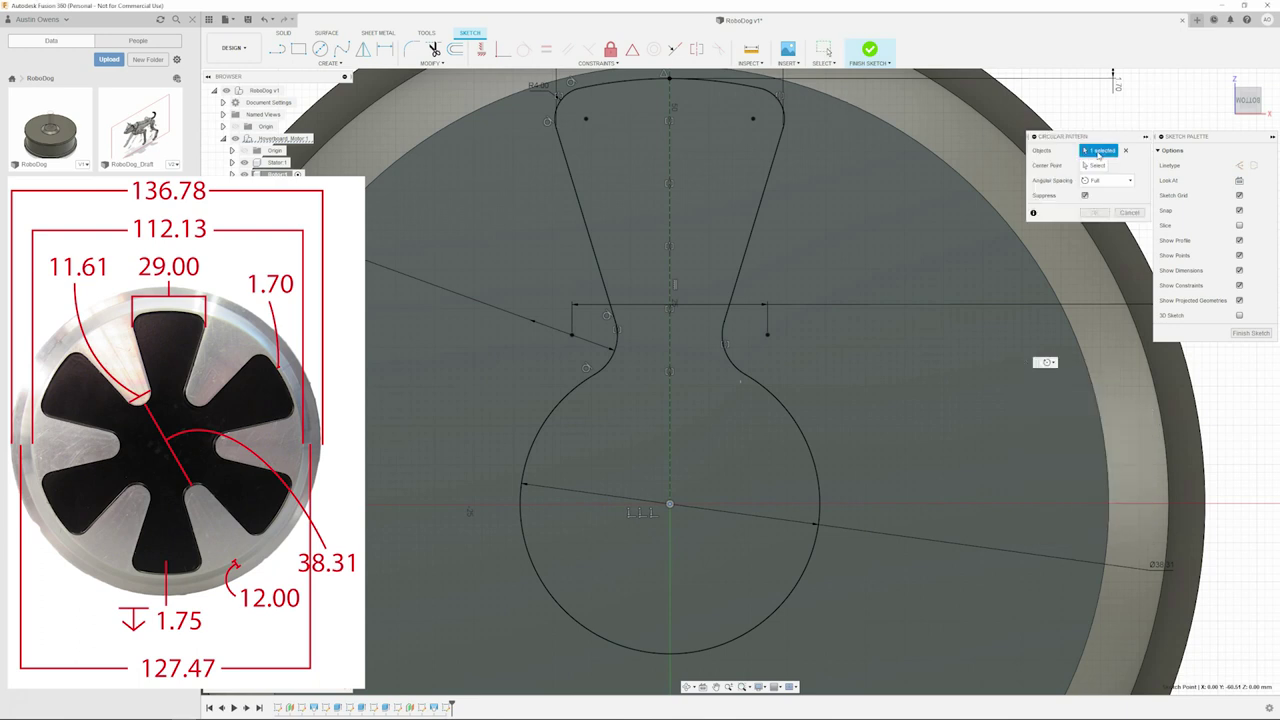
pyautogui.click(726, 348)
pyautogui.click(747, 239)
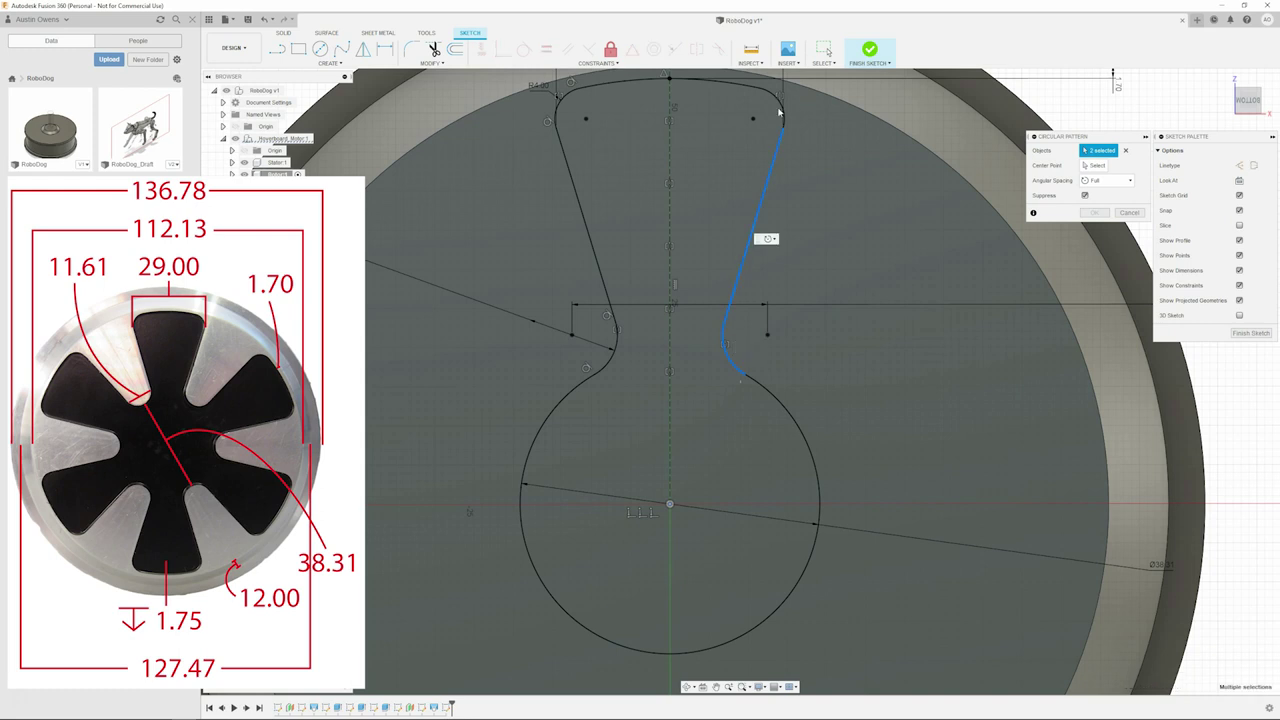
pyautogui.click(784, 112)
pyautogui.click(573, 96)
pyautogui.click(571, 168)
pyautogui.click(617, 342)
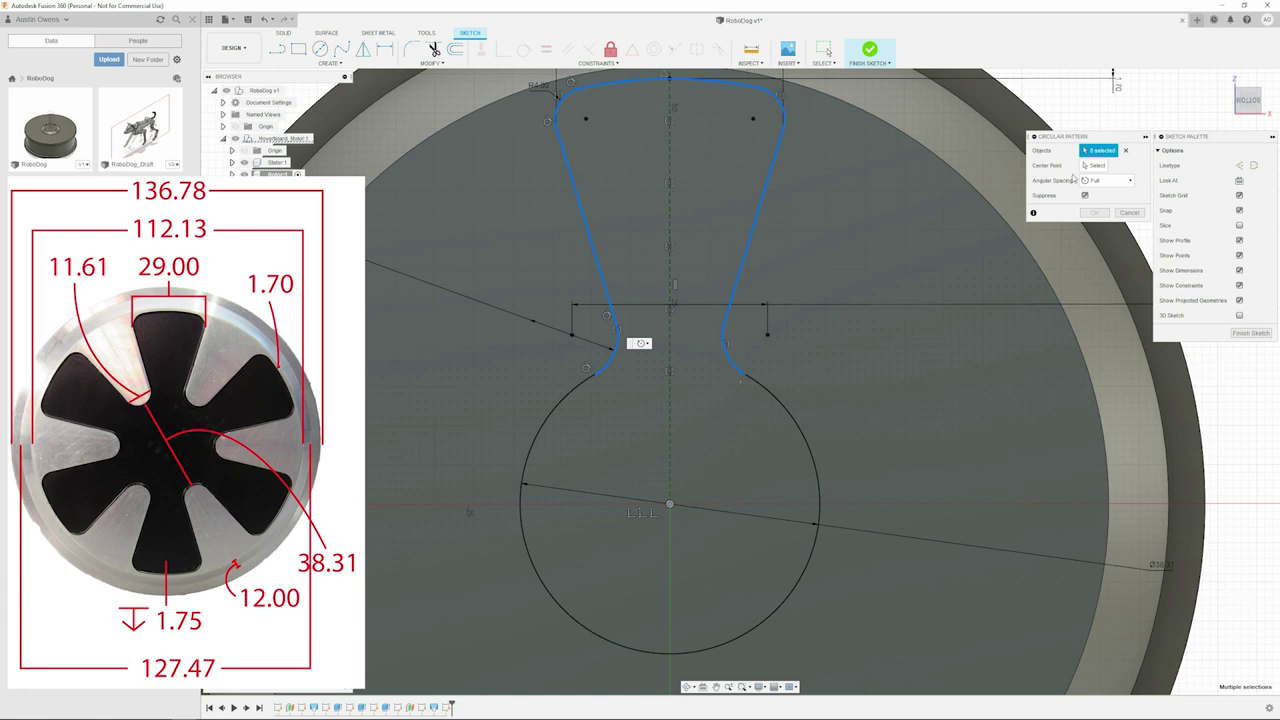
# Center the spoke outline's circular pattern on the origin, set its quantity to 6 and create it.
pyautogui.click(1097, 165)
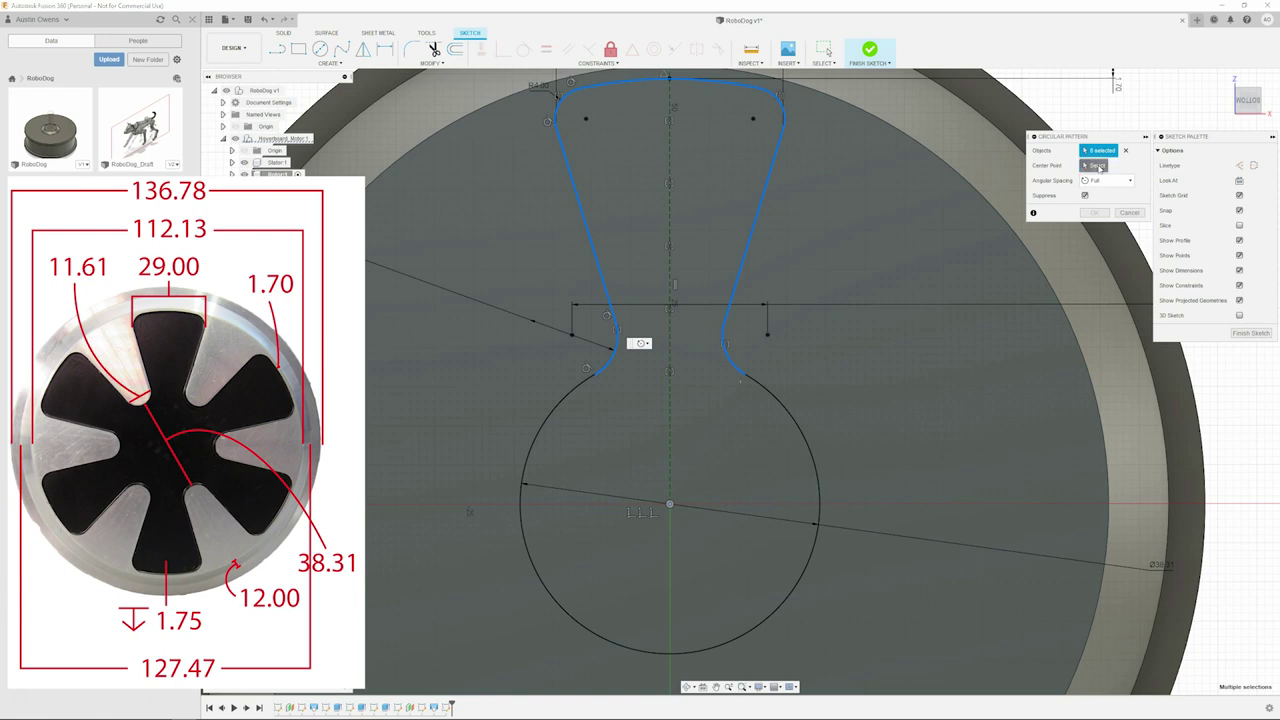
pyautogui.click(670, 505)
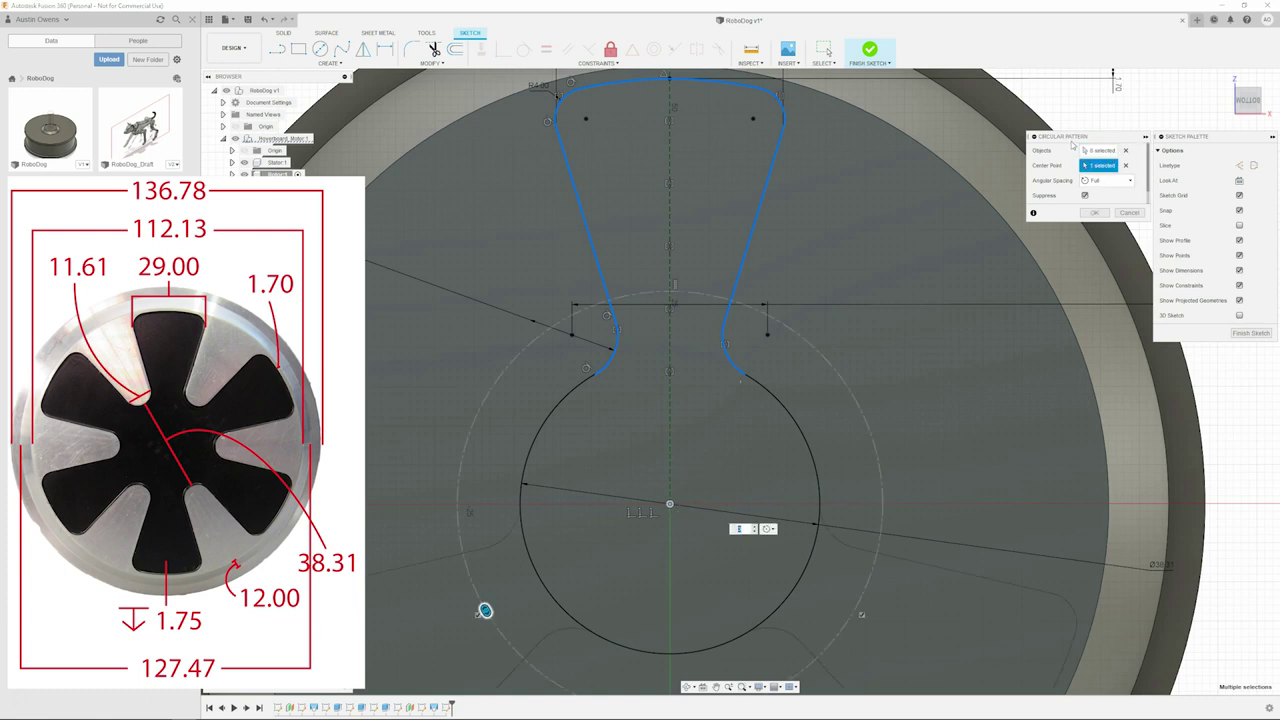
pyautogui.scroll(-1, 1073, 150)
pyautogui.scroll(-3, 697, 347)
pyautogui.scroll(1, 697, 347)
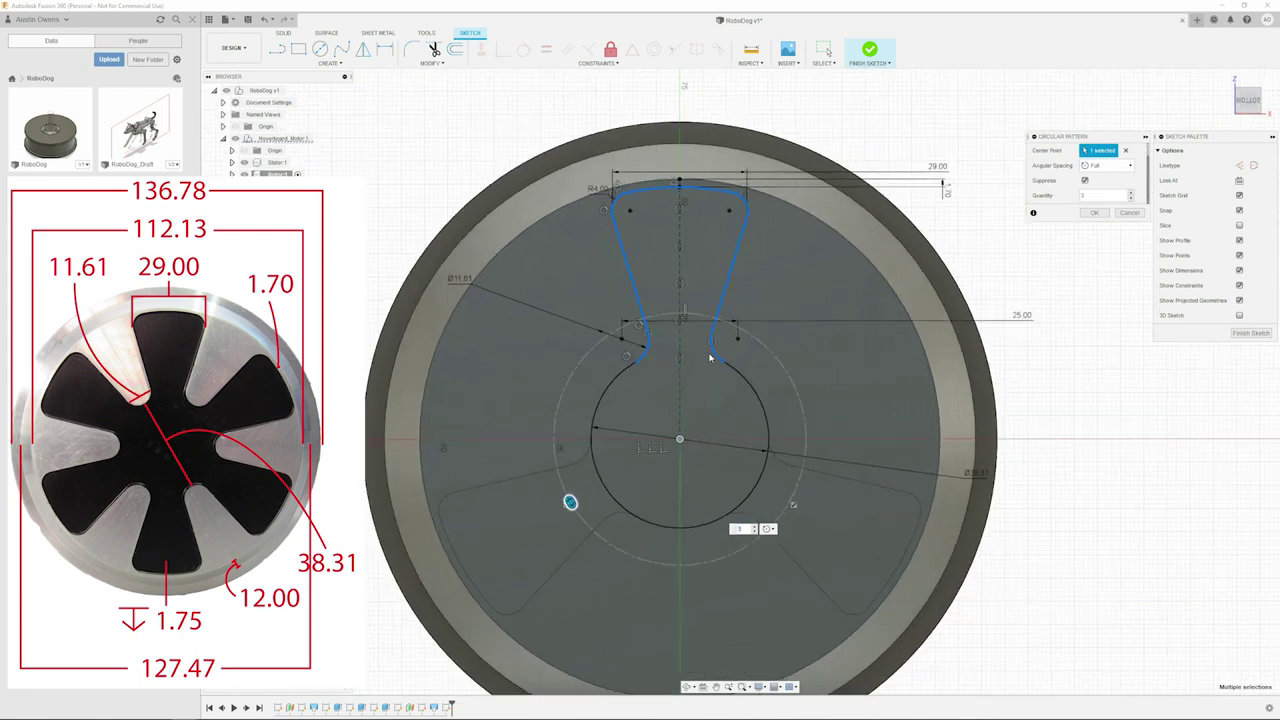
pyautogui.click(1132, 193)
pyautogui.click(1132, 193)
pyautogui.click(1132, 193)
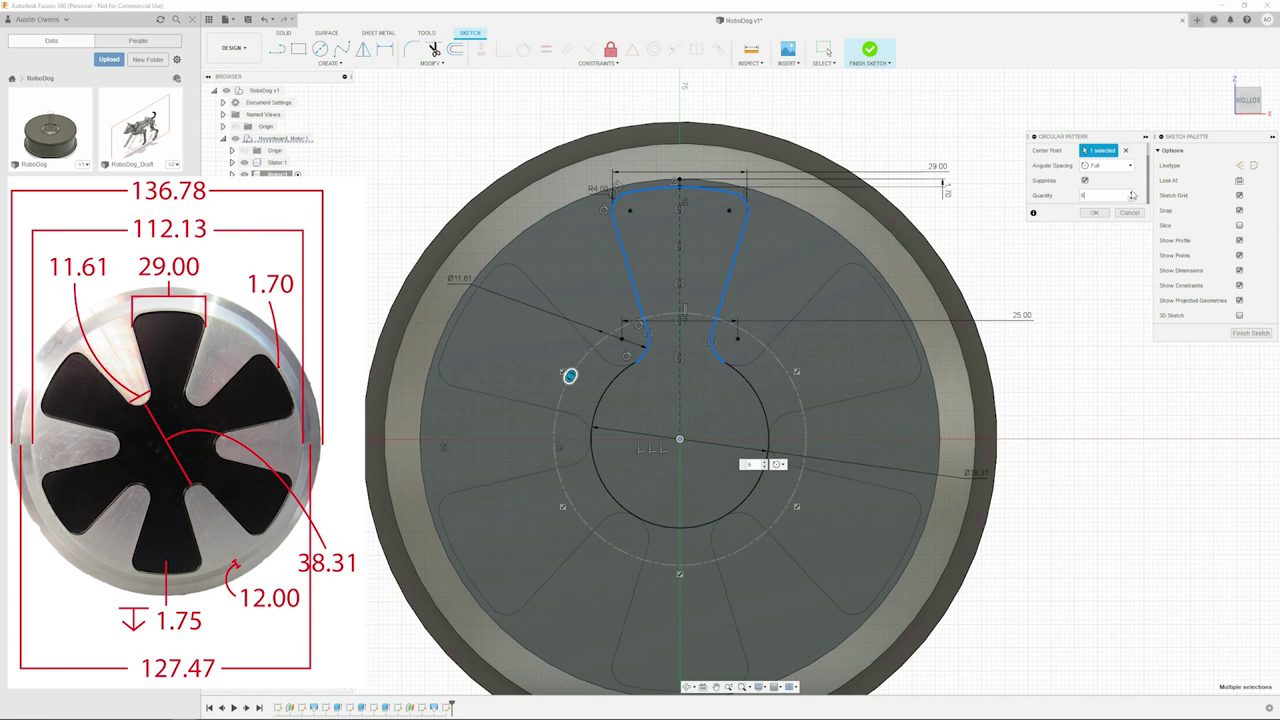
pyautogui.click(1097, 213)
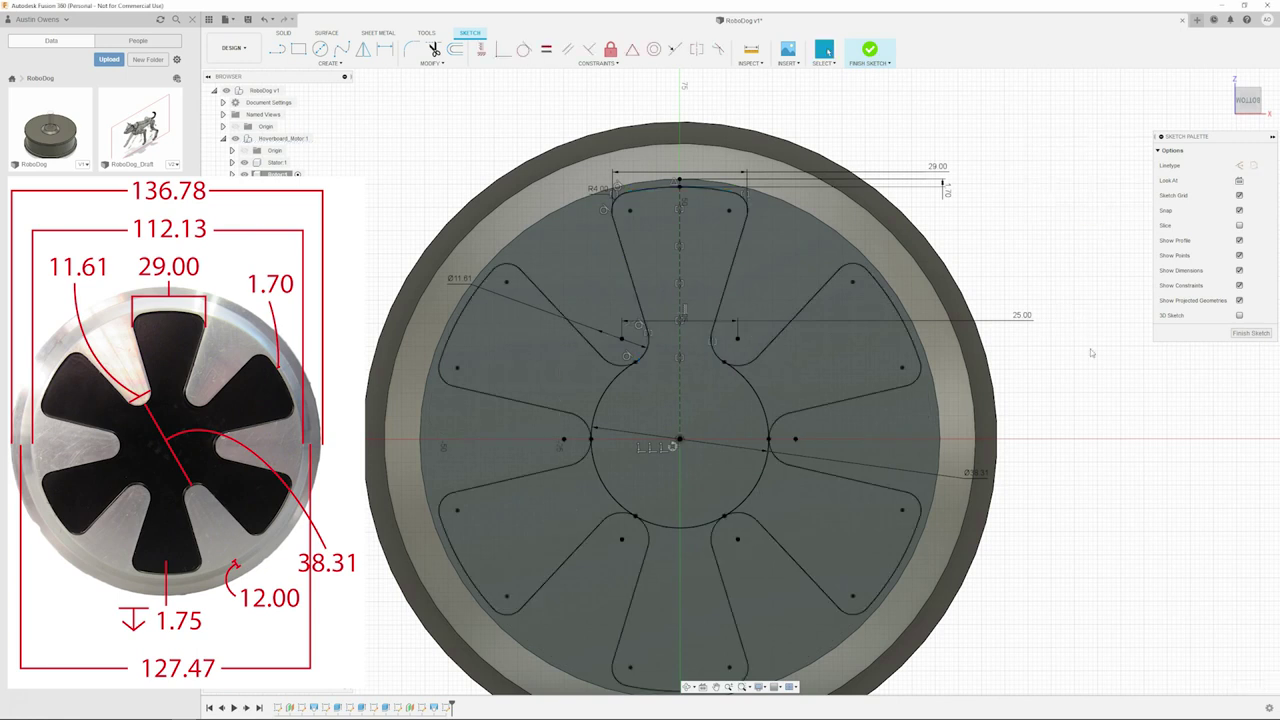
# Trim the hub circle's arcs at the bases of the five patterned spokes and finish the sketch.
pyautogui.click(434, 49)
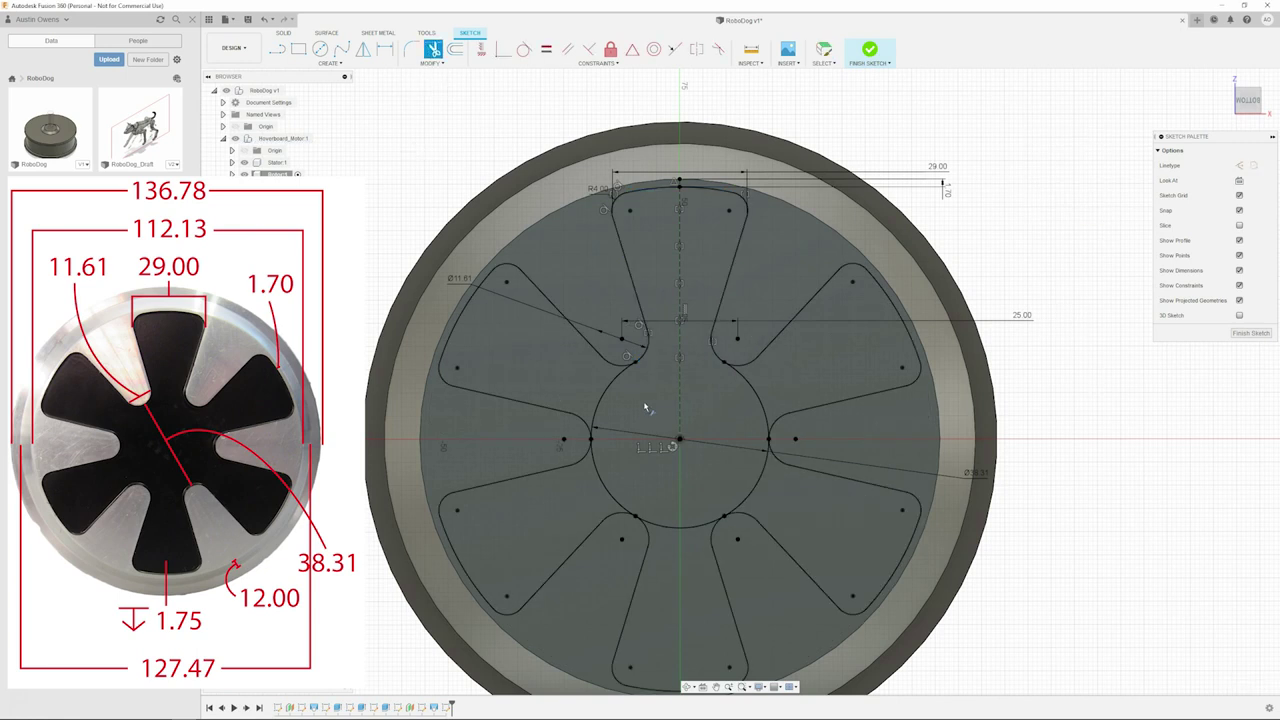
pyautogui.click(601, 398)
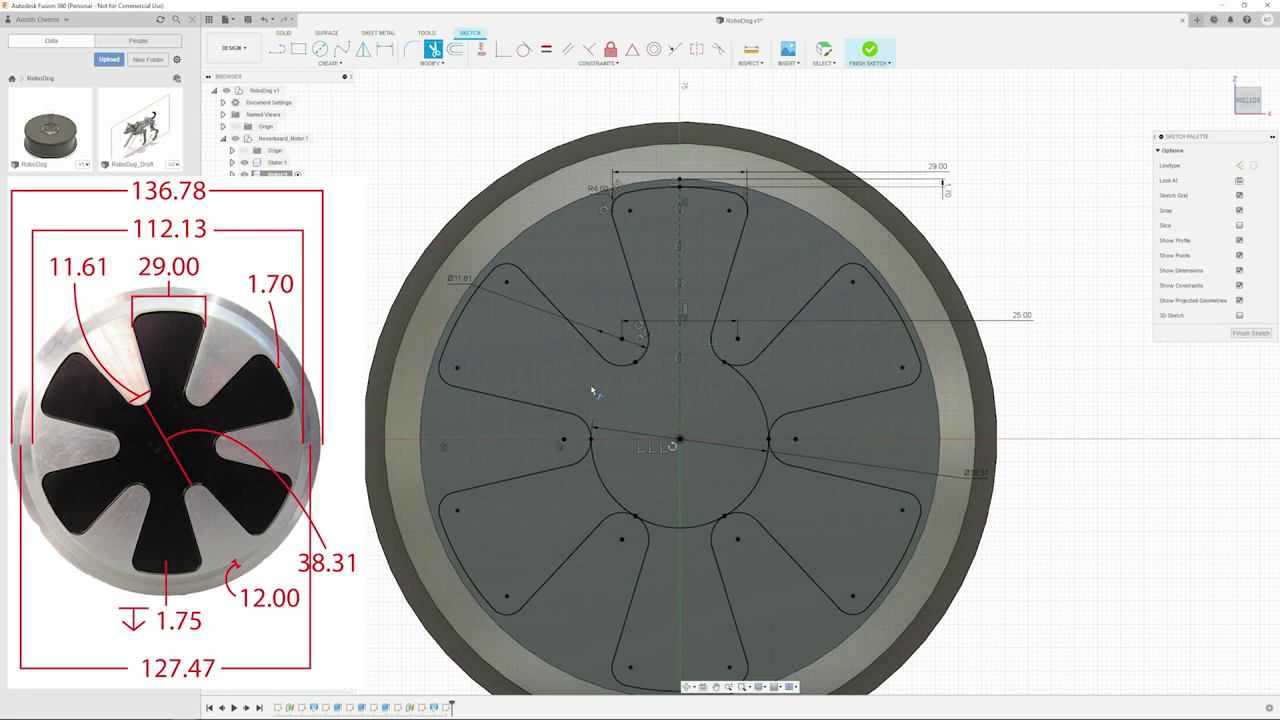
pyautogui.click(603, 490)
pyautogui.click(695, 524)
pyautogui.click(764, 460)
pyautogui.click(755, 385)
pyautogui.click(1250, 332)
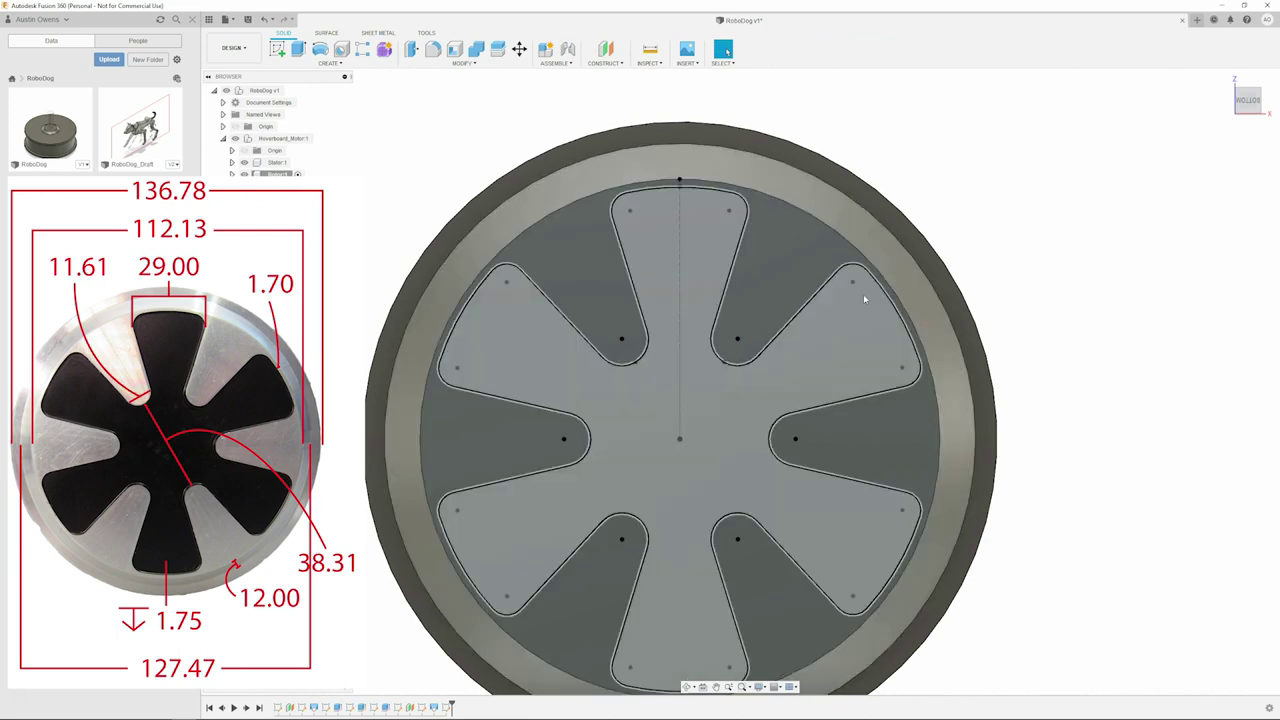
# Extrude the six-spoke profile as a cut 1.75 mm deep into the rotor end cap.
pyautogui.press('e')
pyautogui.click(750, 396)
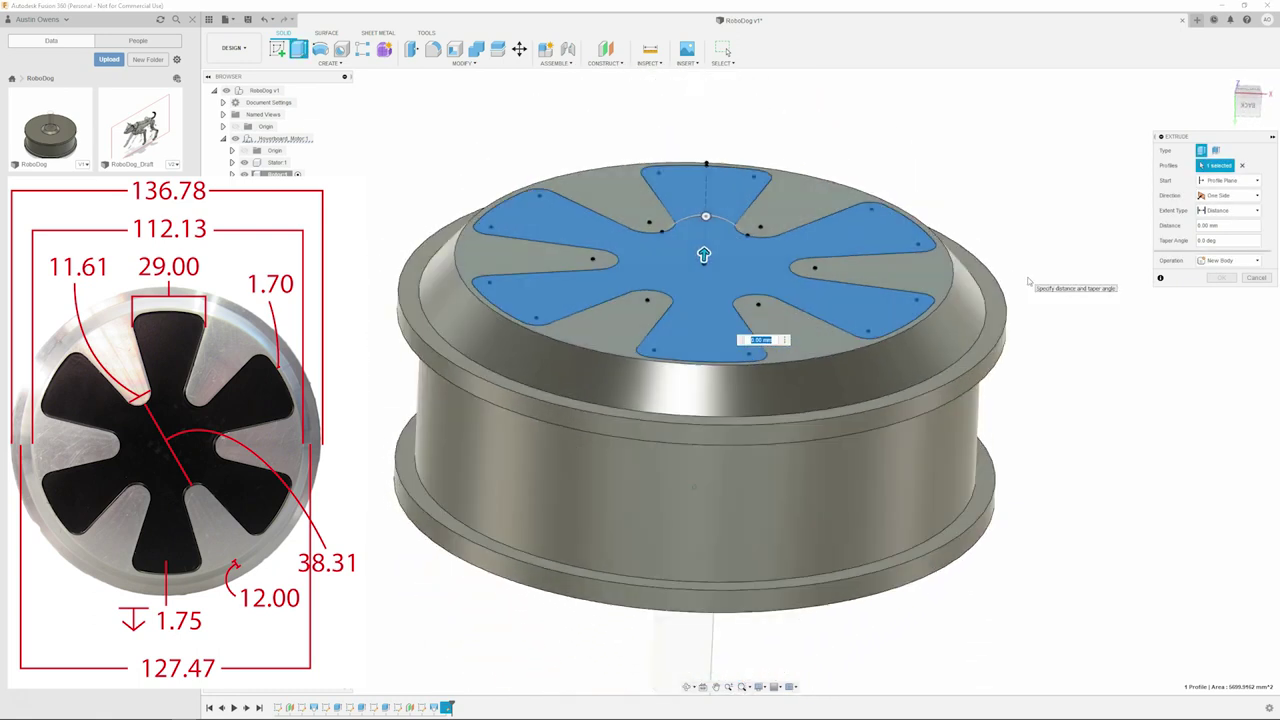
pyautogui.moveTo(700, 273); pyautogui.dragTo(983, 410)
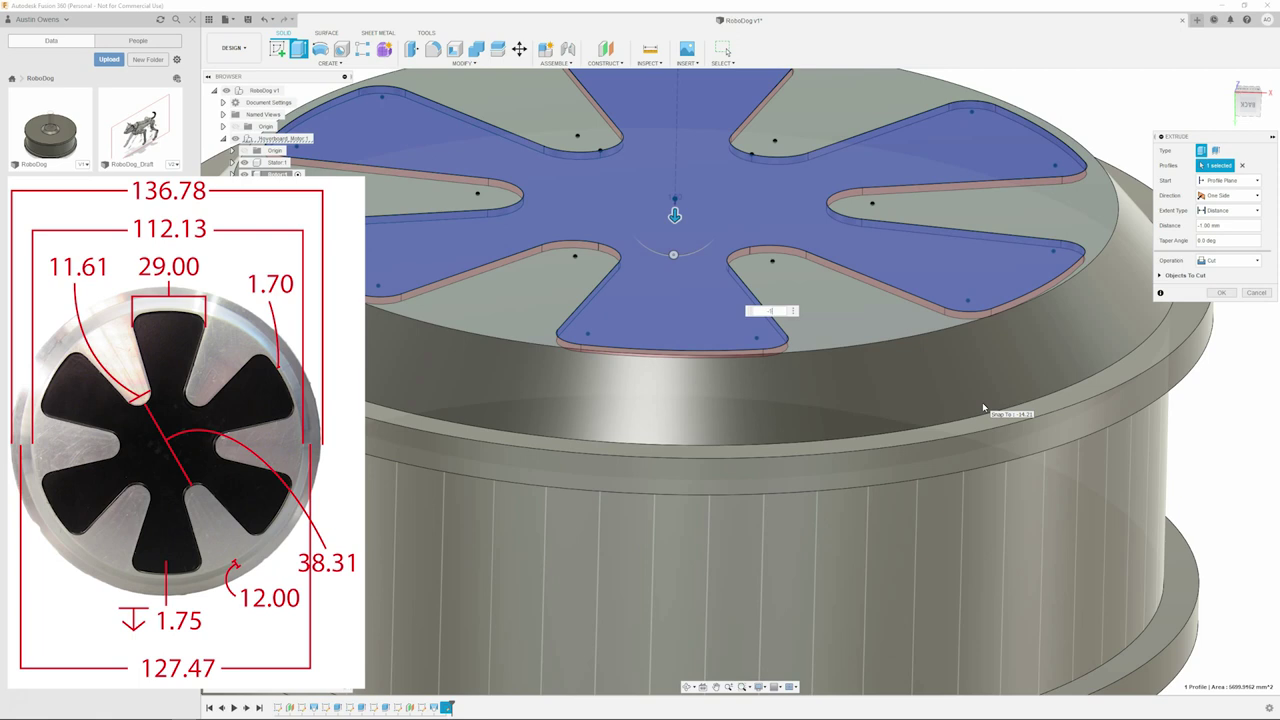
pyautogui.write('75')
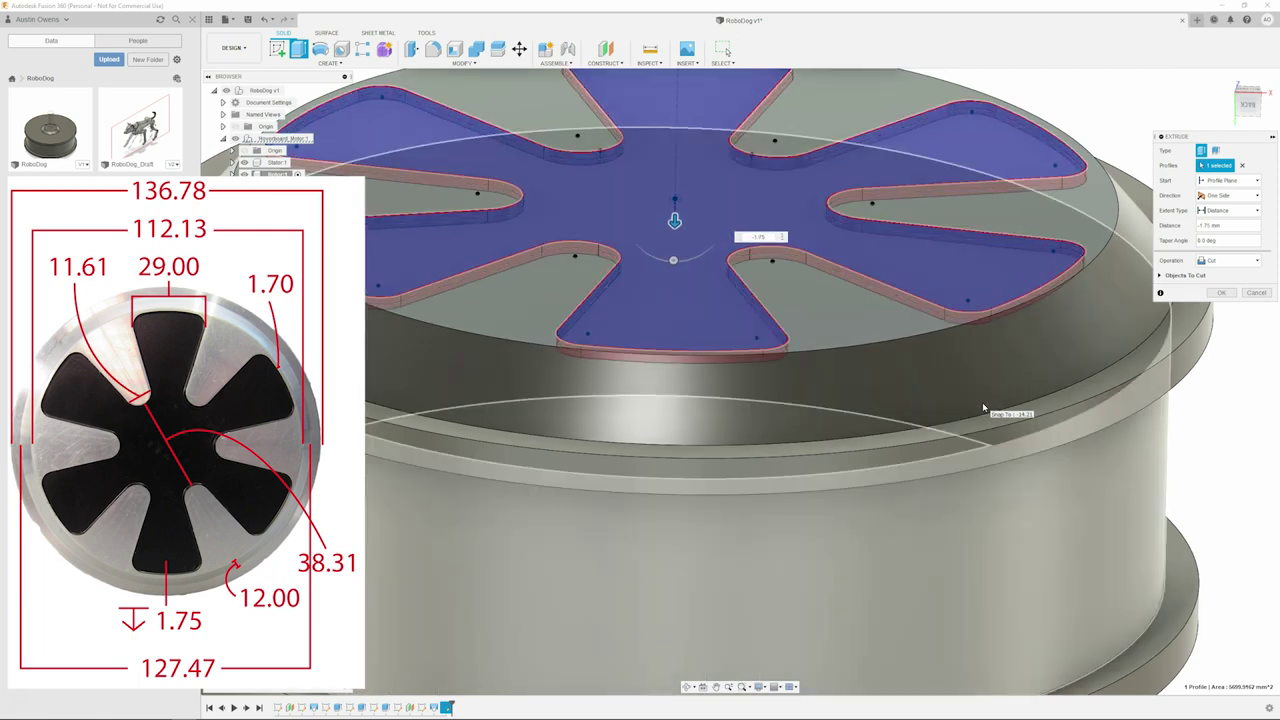
pyautogui.press('Return')
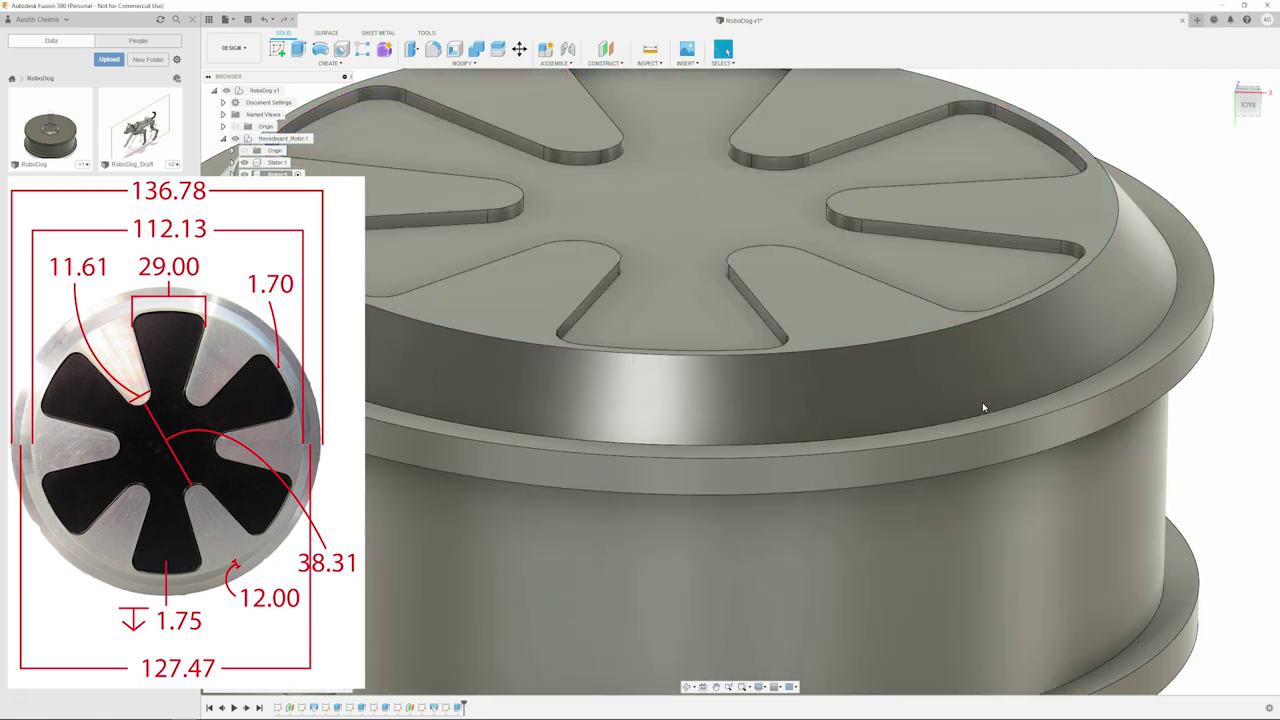
pyautogui.press('F6')
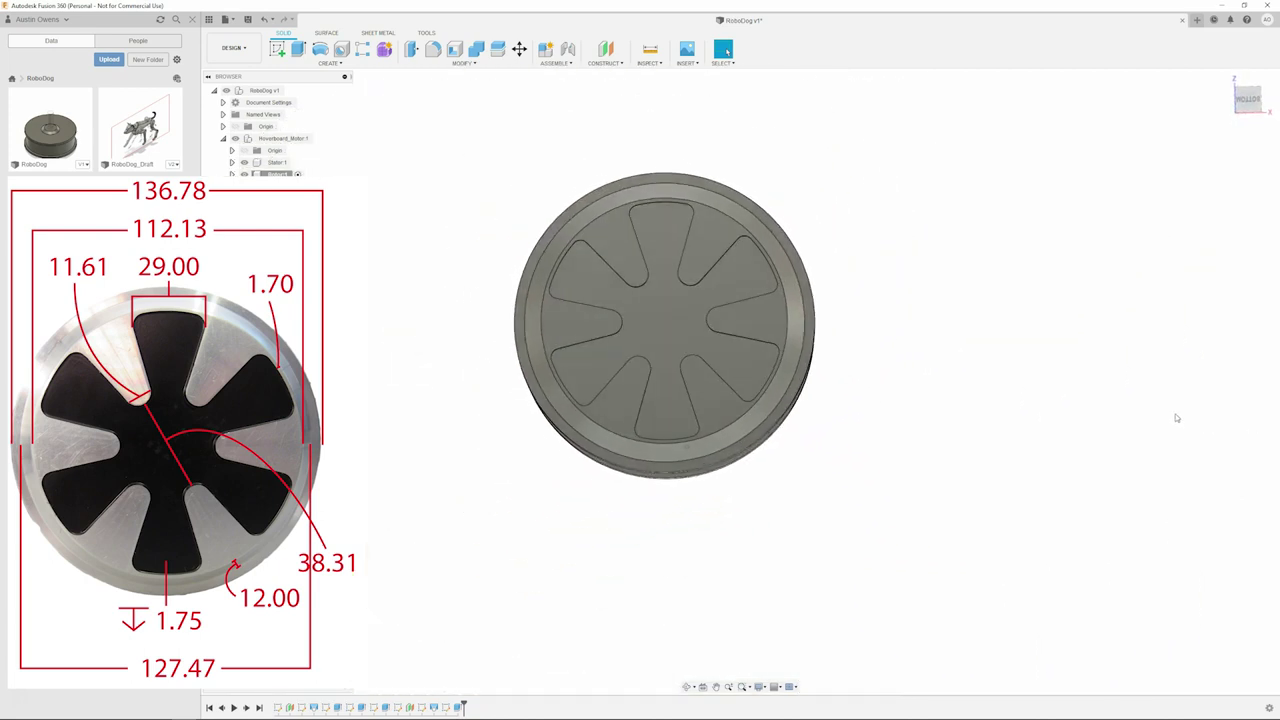
# Activate the Hoverboard_Motor component and examine the whole motor from the shaft side.
pyautogui.click(310, 140)
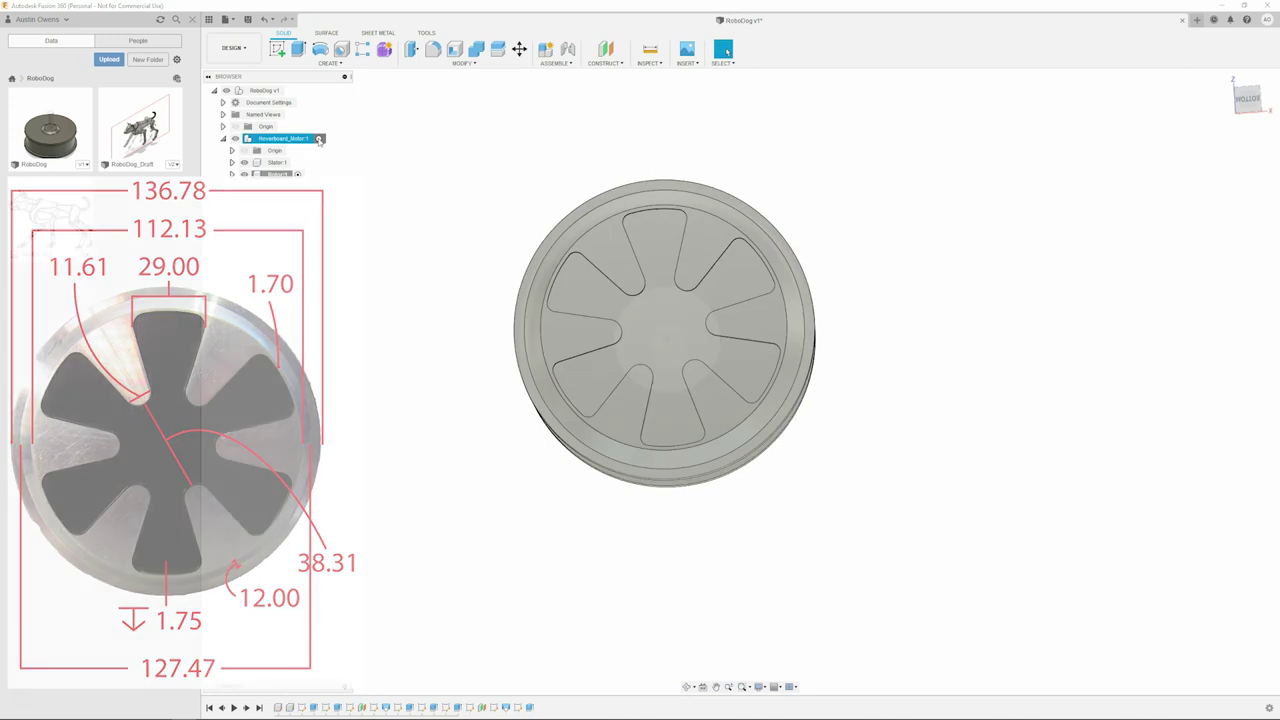
pyautogui.keyDown('shift'); pyautogui.moveTo(500, 317); pyautogui.dragTo(1279, 289, button='middle'); pyautogui.keyUp('shift')
pyautogui.click(1226, 77)
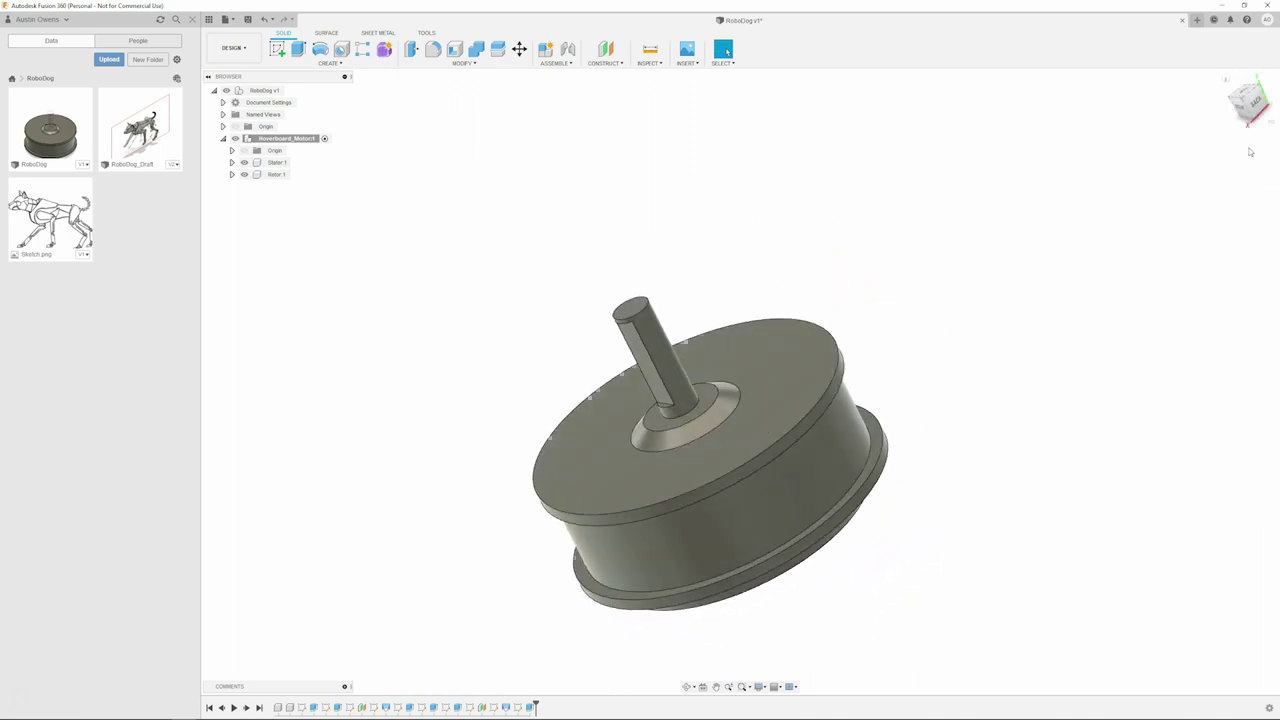
pyautogui.click(1240, 97)
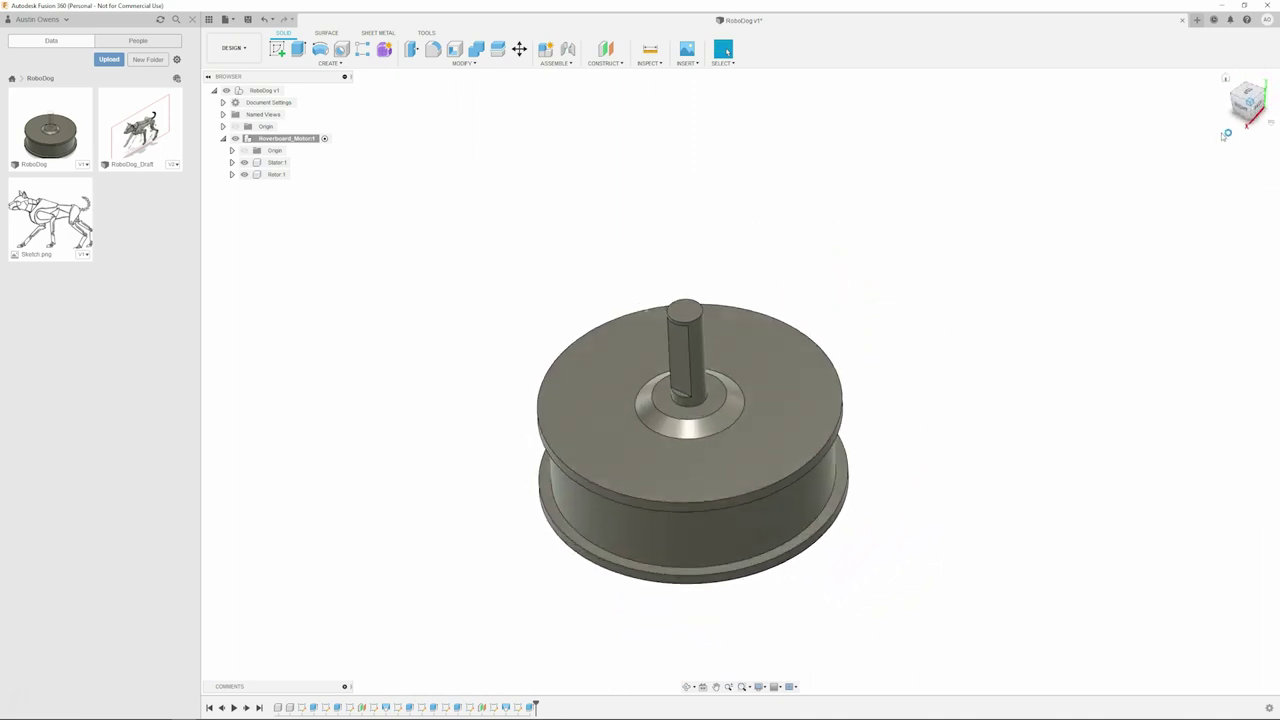
pyautogui.keyDown('shift'); pyautogui.moveTo(995, 477); pyautogui.dragTo(1000, 471, button='middle'); pyautogui.keyUp('shift')
pyautogui.keyDown('shift'); pyautogui.moveTo(1184, 157); pyautogui.dragTo(934, 391, button='middle'); pyautogui.keyUp('shift')
pyautogui.press('F6')
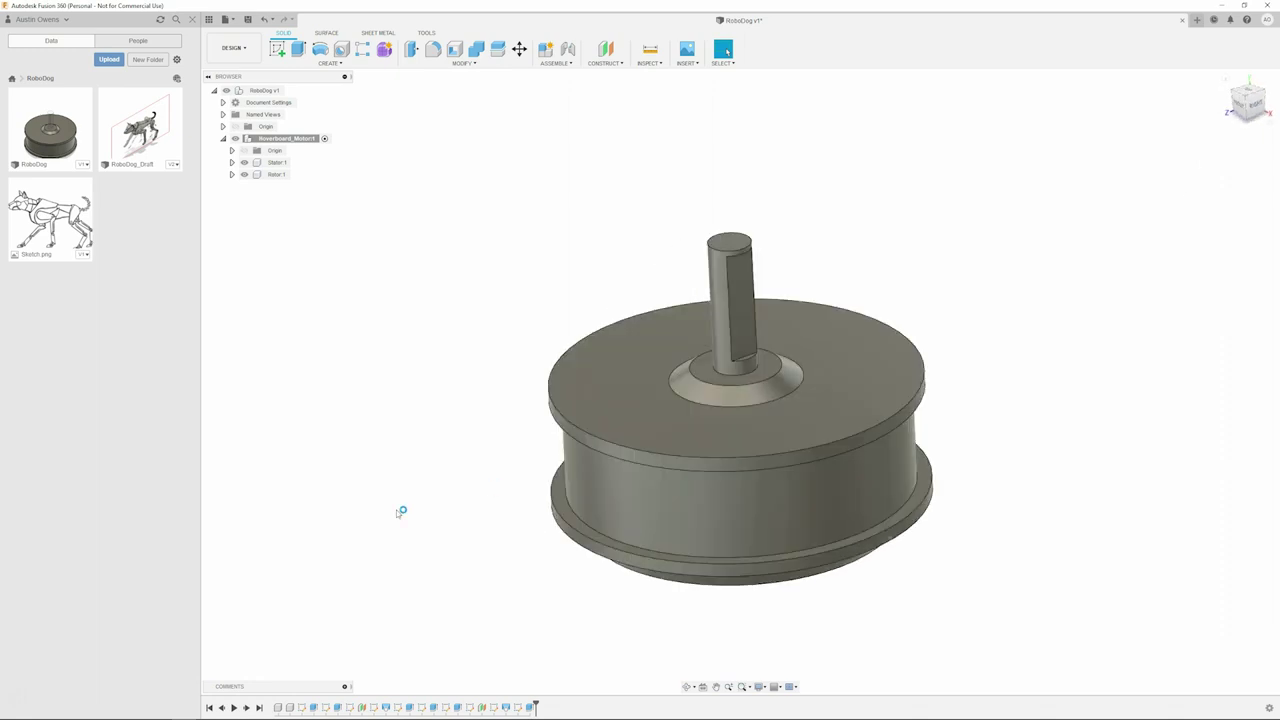
# Activate the Rotor component and start a sketch on its large flat face on the shaft side.
pyautogui.click(222, 102)
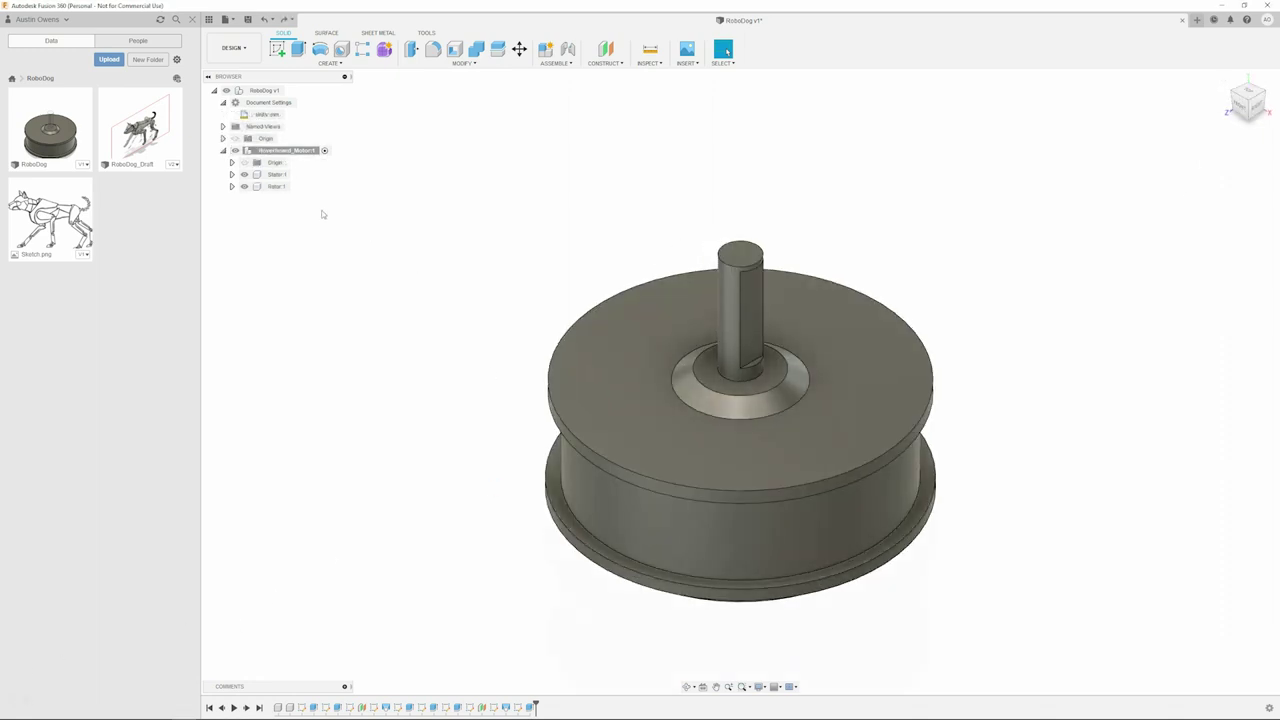
pyautogui.click(296, 187)
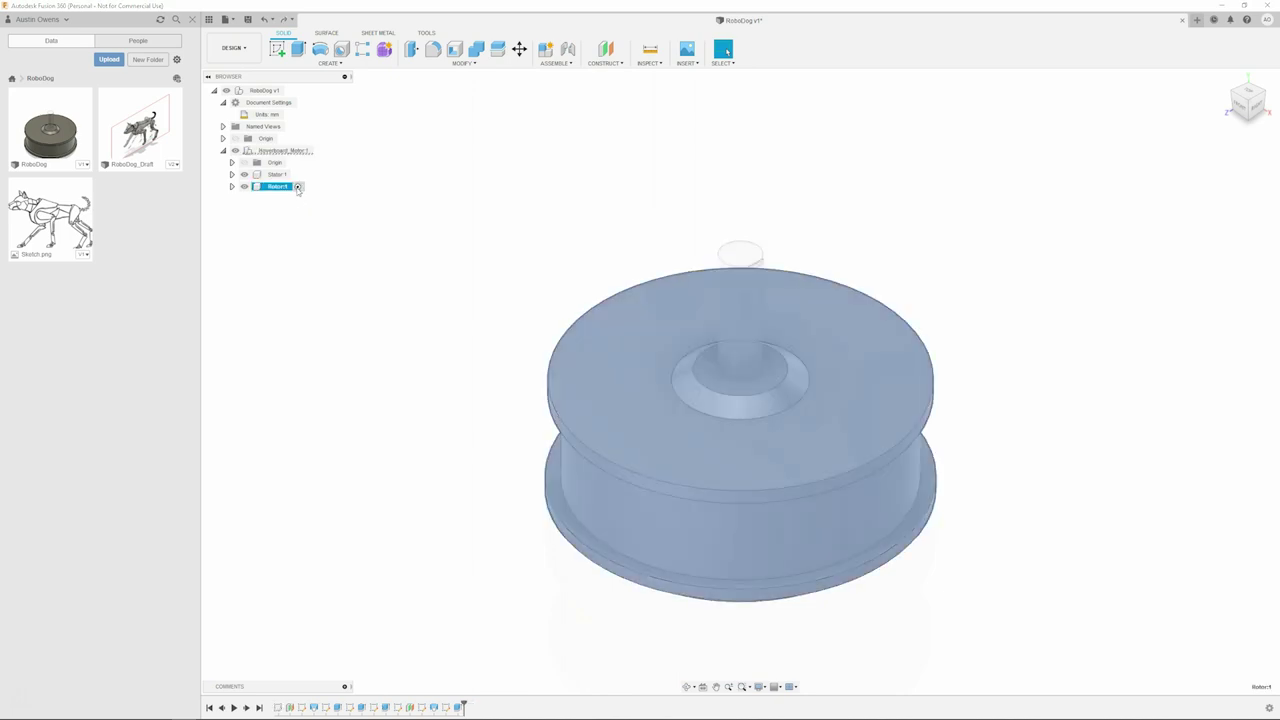
pyautogui.click(348, 344)
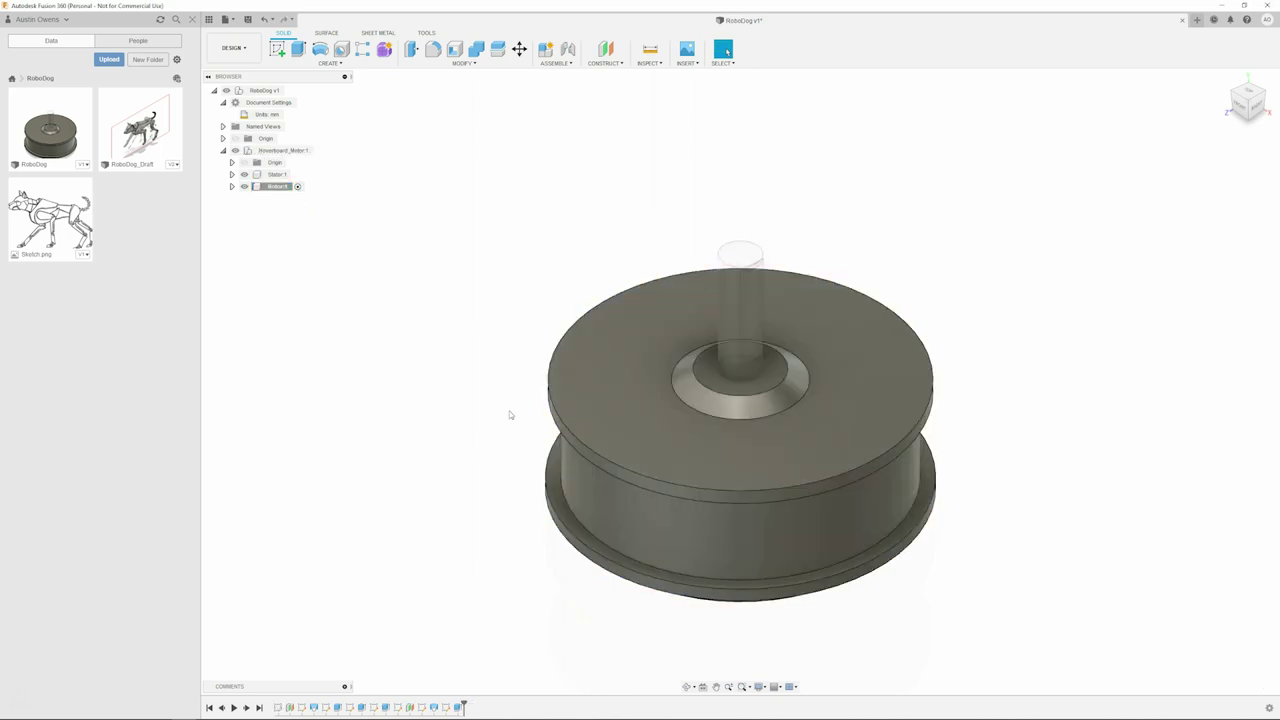
pyautogui.click(1247, 90)
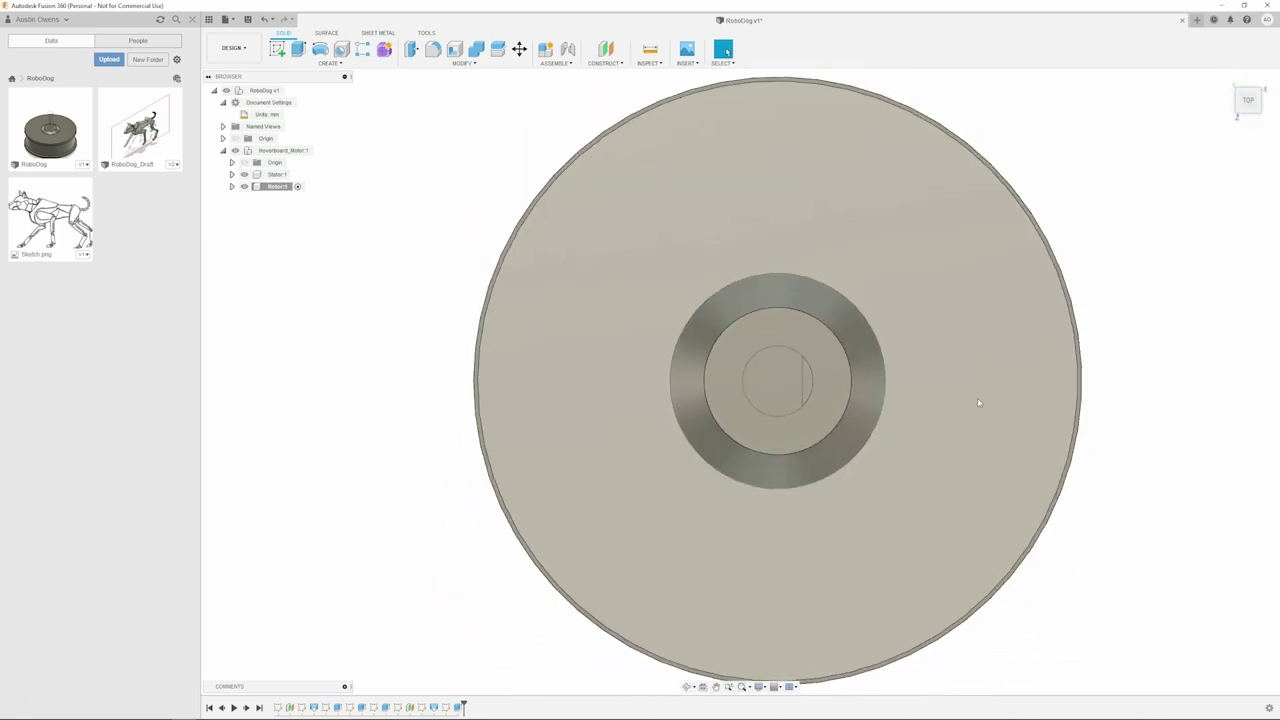
pyautogui.press('s')
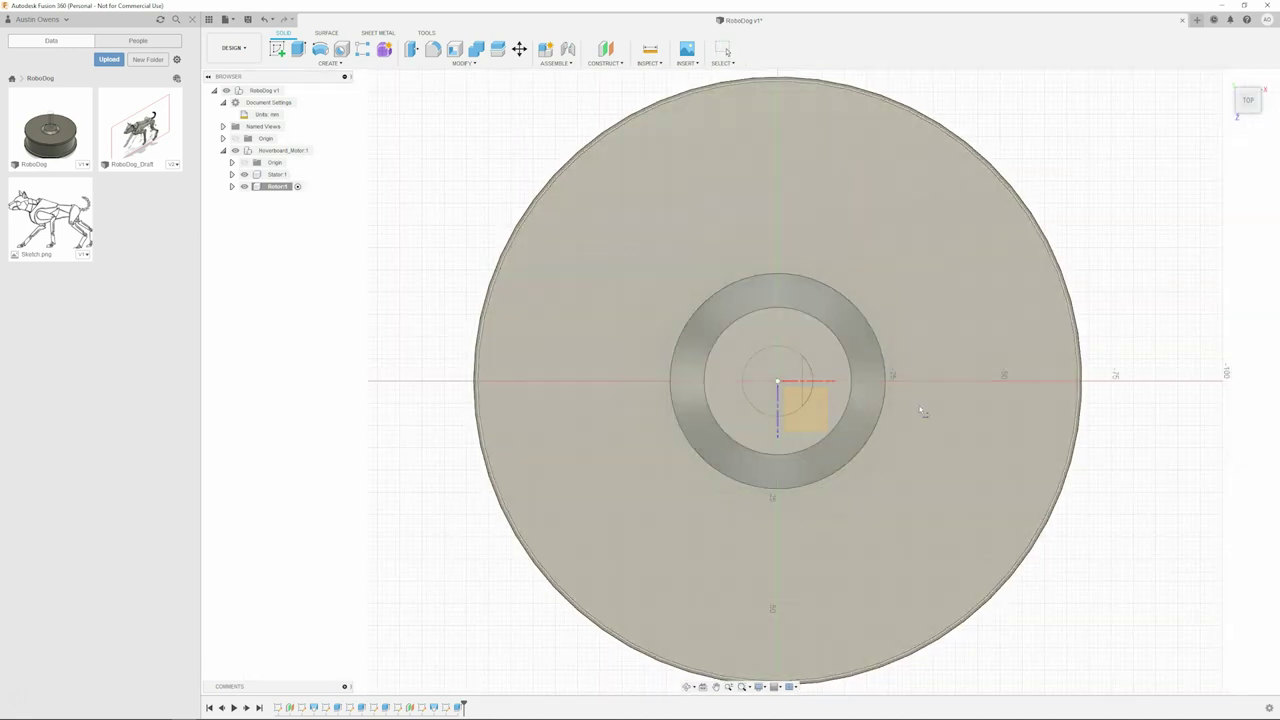
pyautogui.click(916, 411)
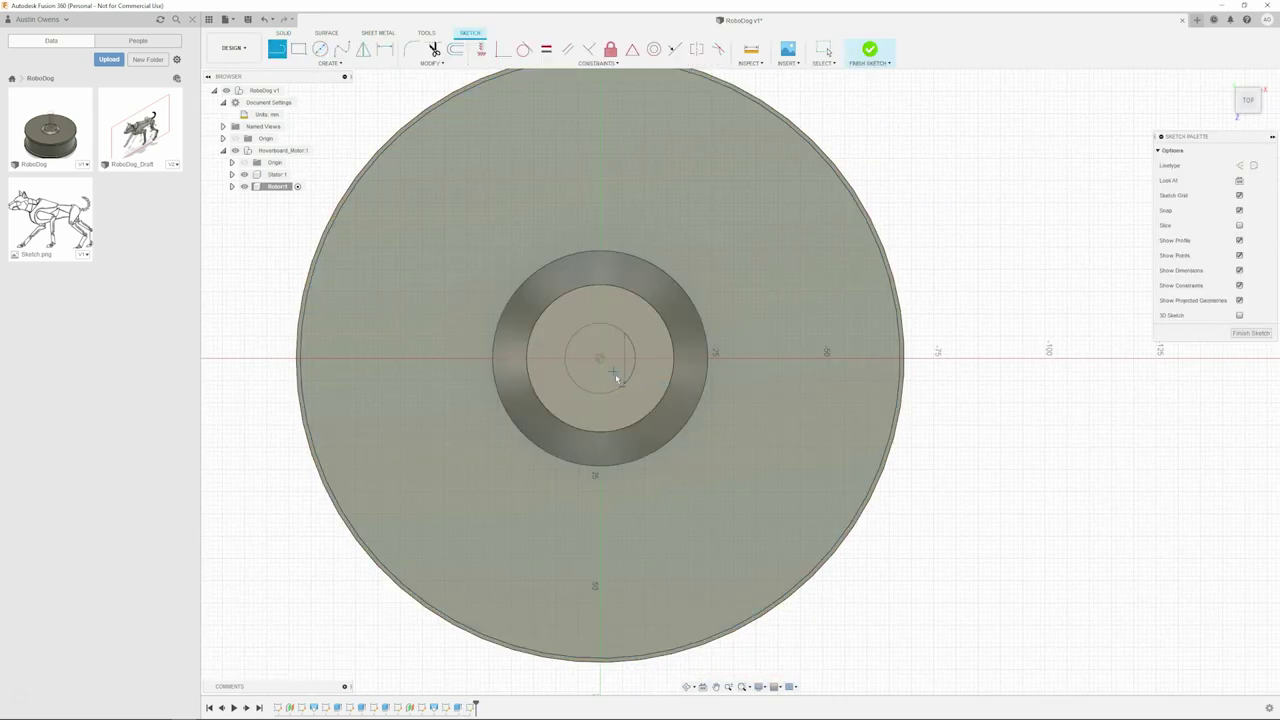
# Draw a horizontal construction line about 67.5 mm long from the origin to the rotor's outer edge.
pyautogui.click(600, 360)
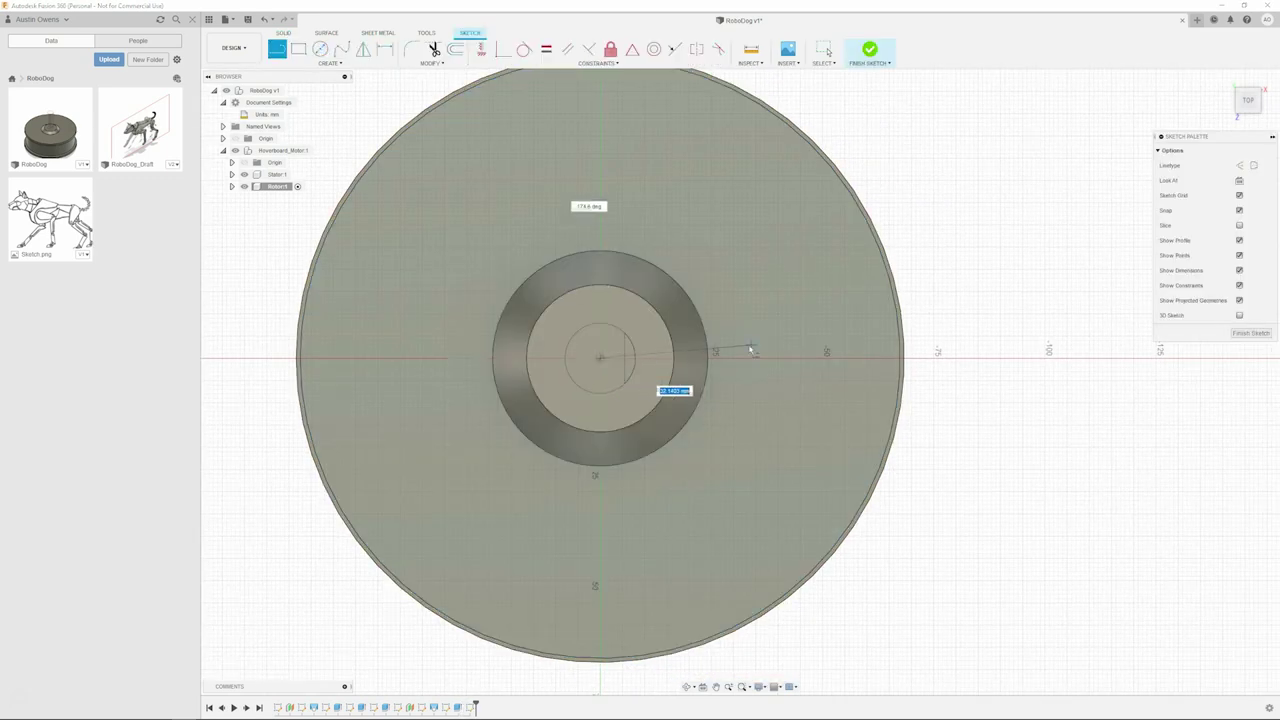
pyautogui.click(901, 359)
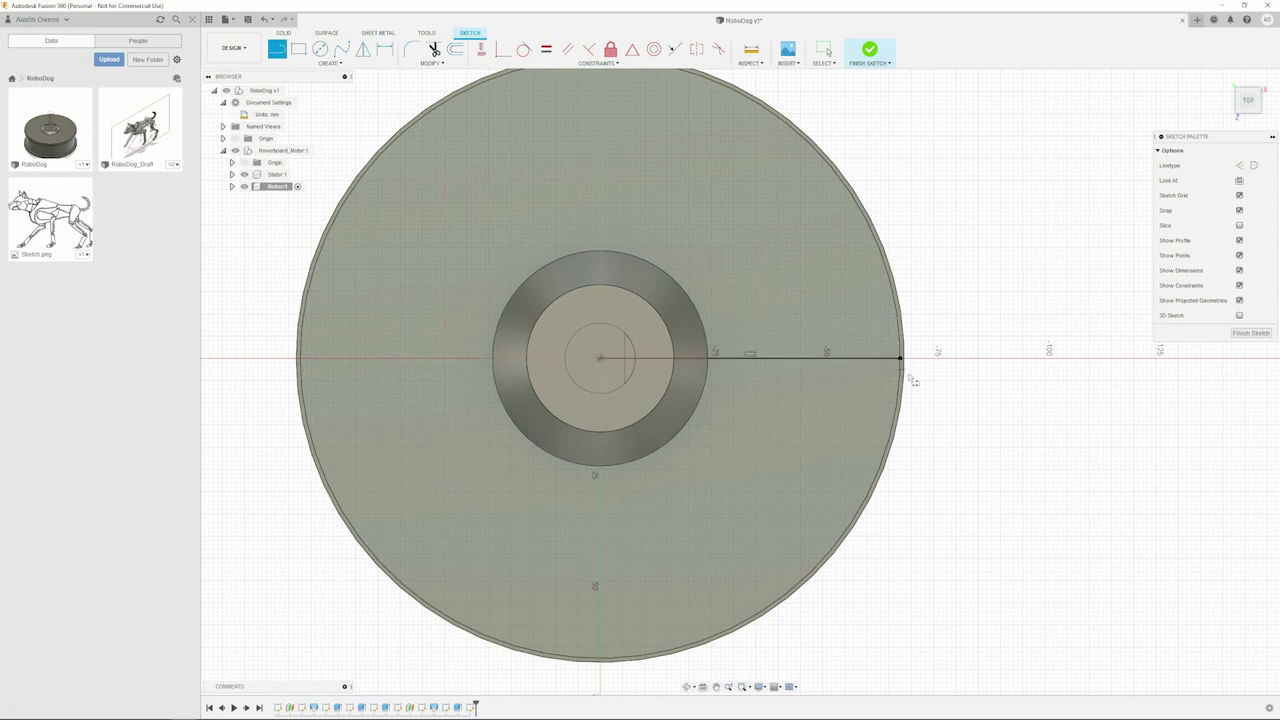
pyautogui.press('Escape')
pyautogui.click(865, 359)
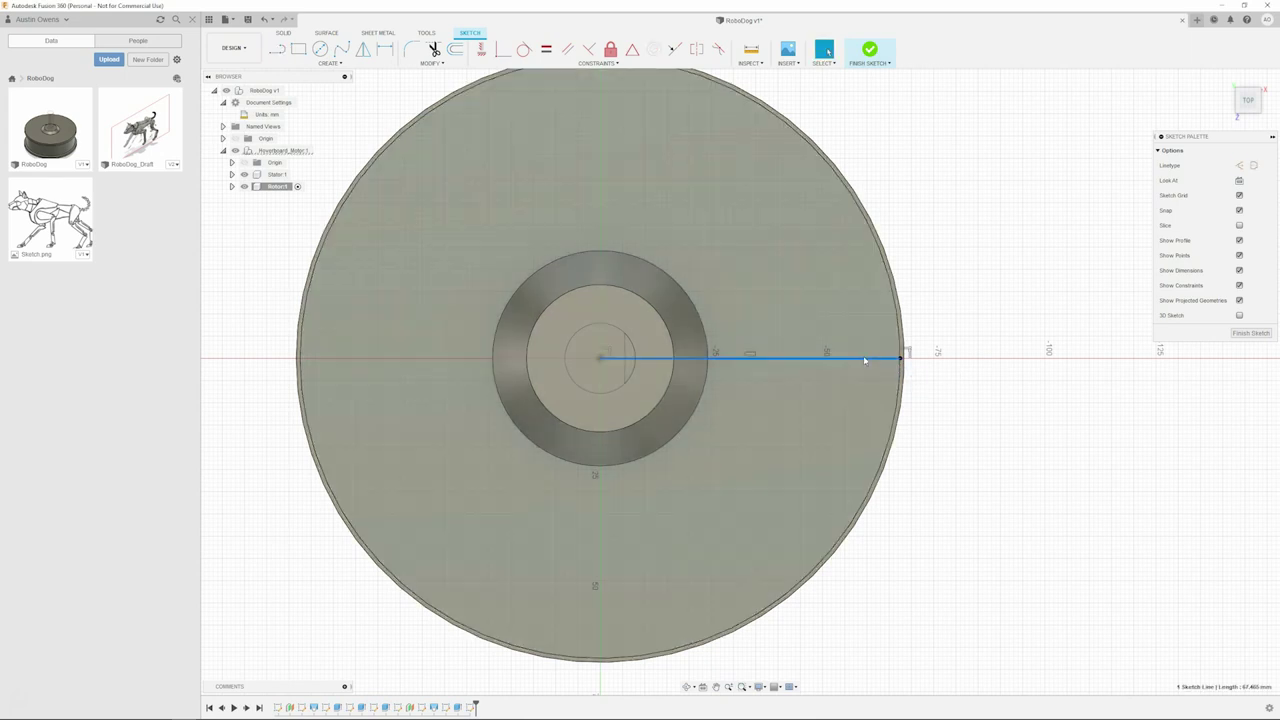
# Draw a small circle above the construction line and set its center's horizontal distance from the origin to 59.12 mm.
pyautogui.press('c')
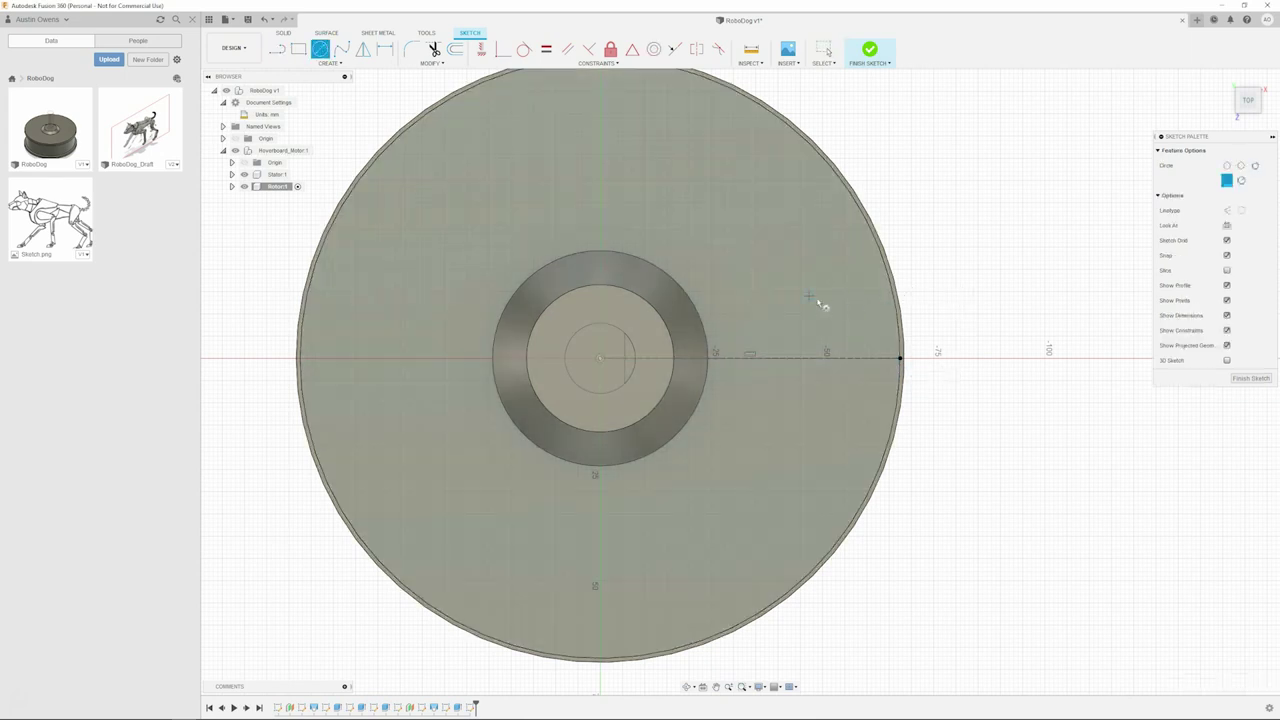
pyautogui.click(835, 306)
pyautogui.click(840, 329)
pyautogui.press('d')
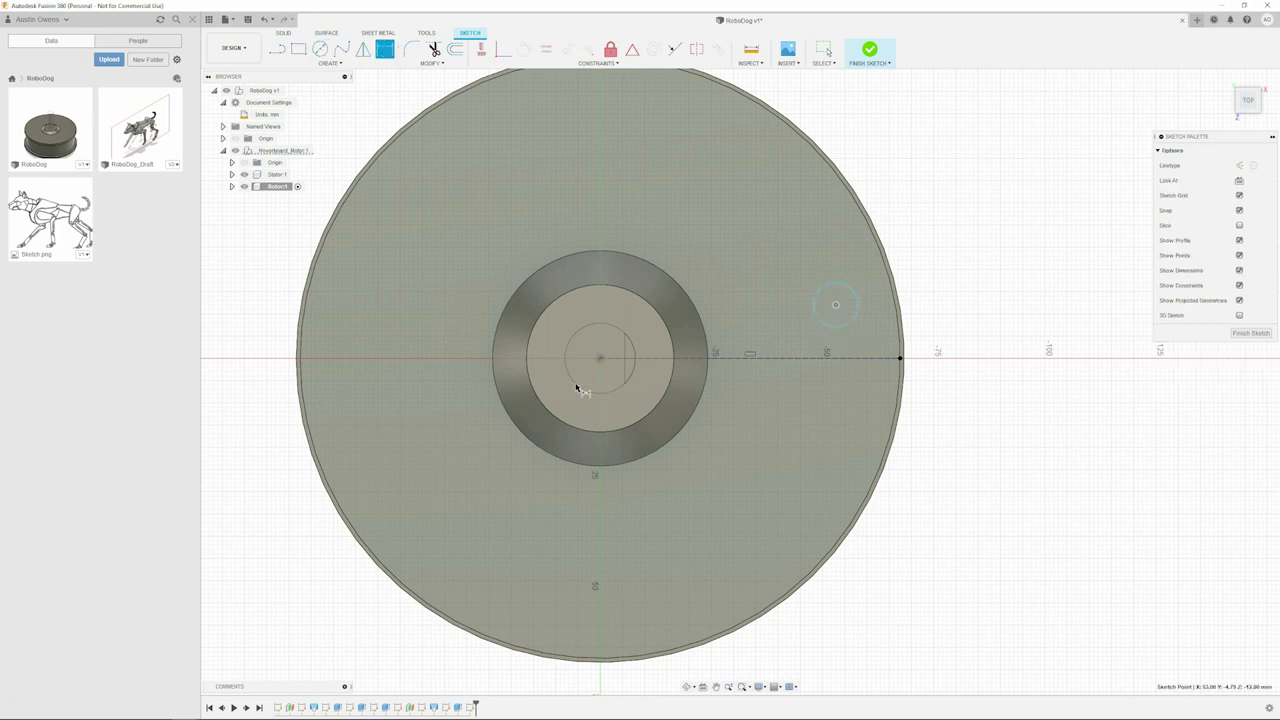
pyautogui.click(602, 361)
pyautogui.click(835, 305)
pyautogui.click(808, 90)
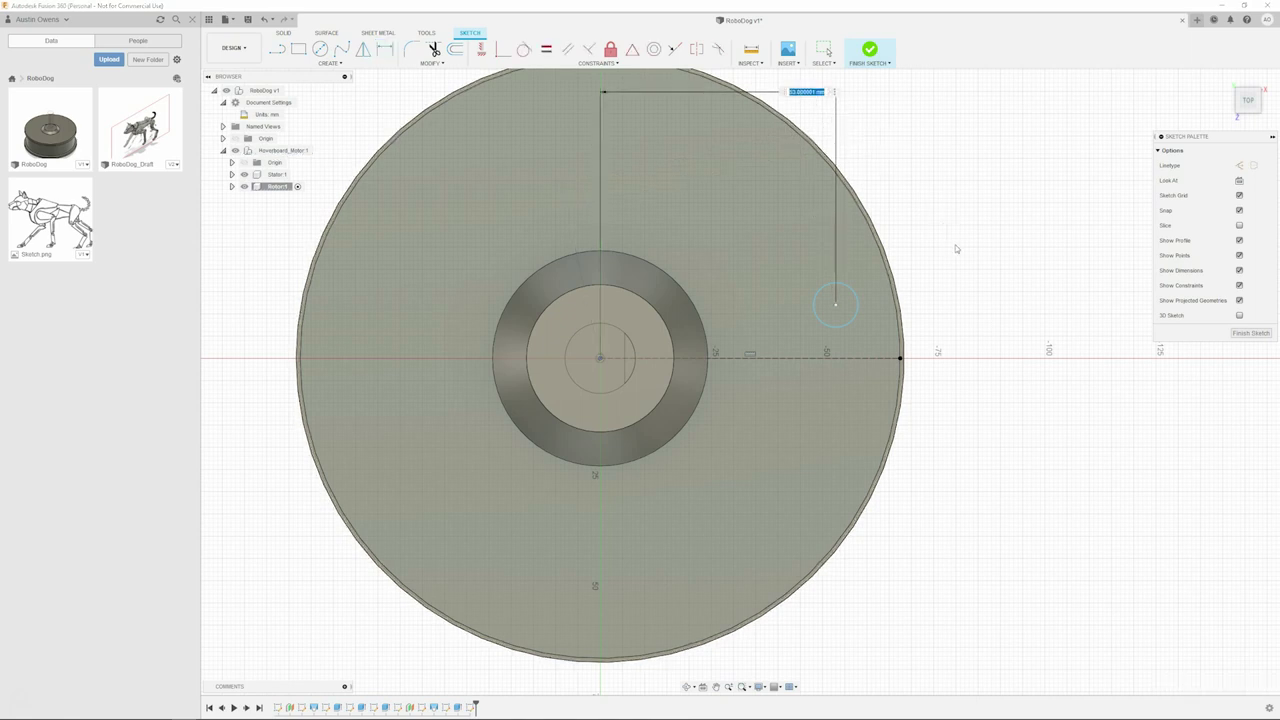
pyautogui.press('Return')
pyautogui.press('Escape')
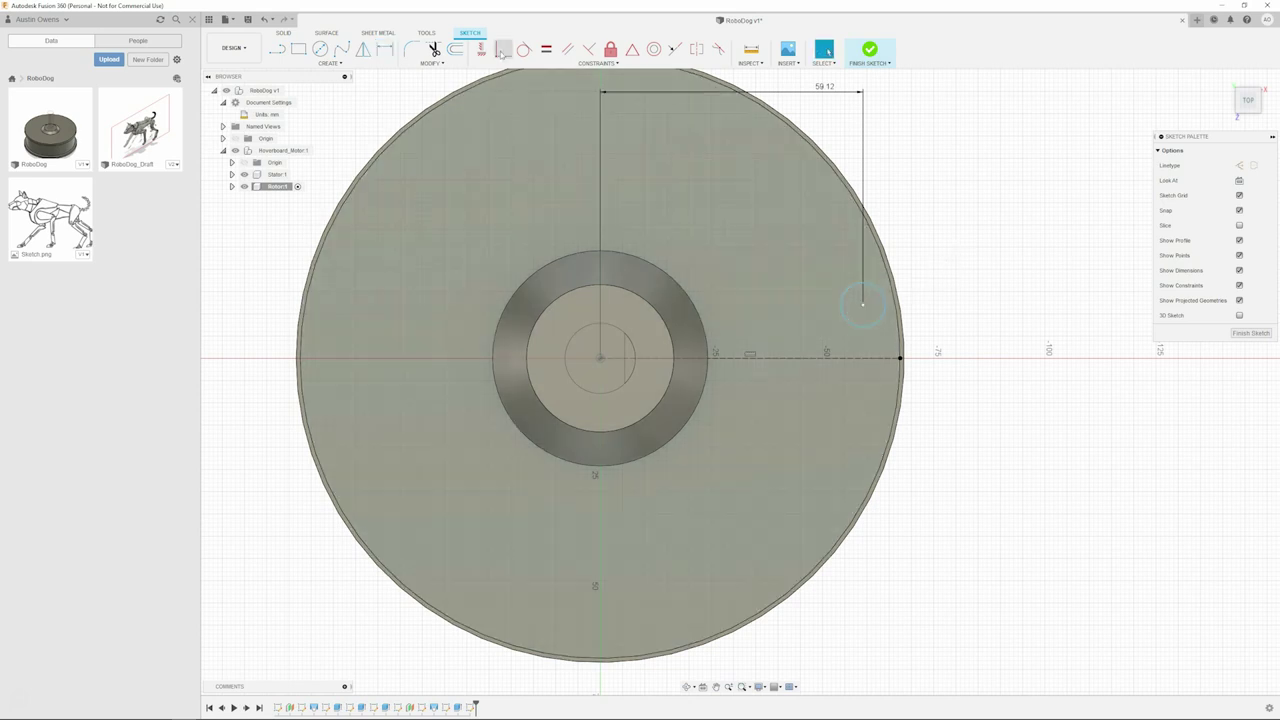
# Constrain the small circle's center to be coincident with the horizontal construction line.
pyautogui.click(503, 50)
pyautogui.click(864, 306)
pyautogui.click(866, 360)
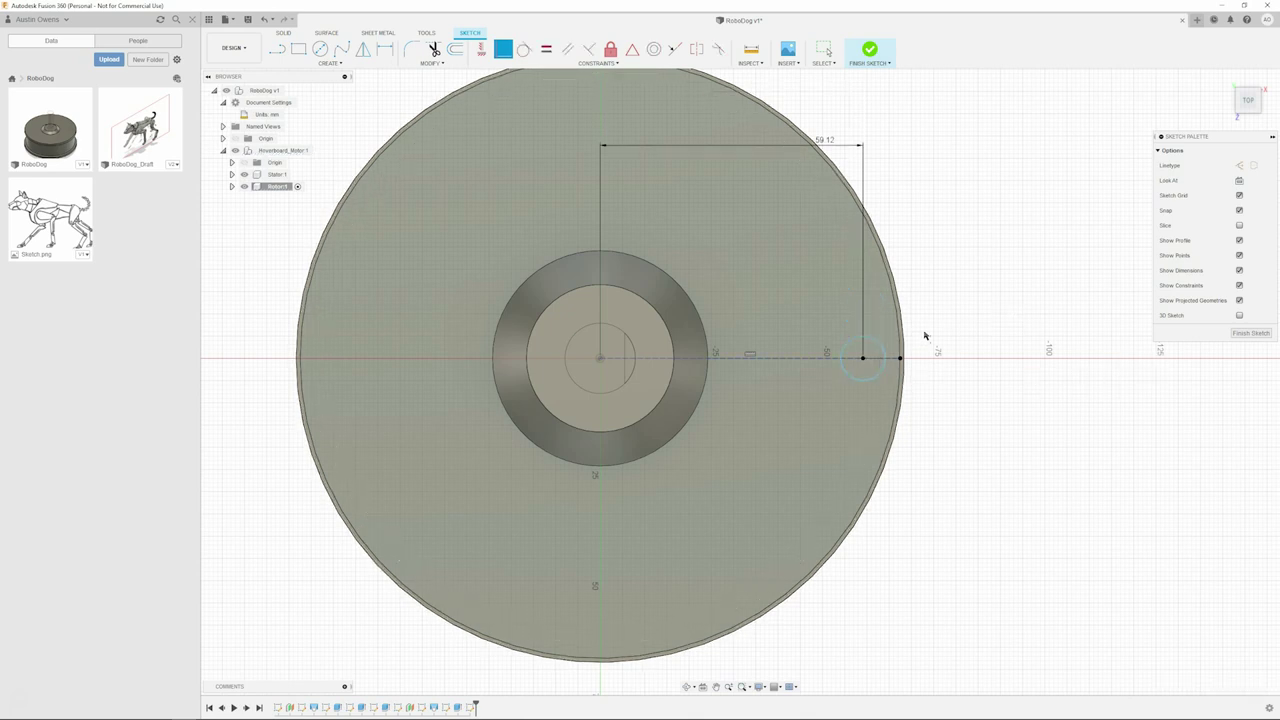
pyautogui.press('Escape')
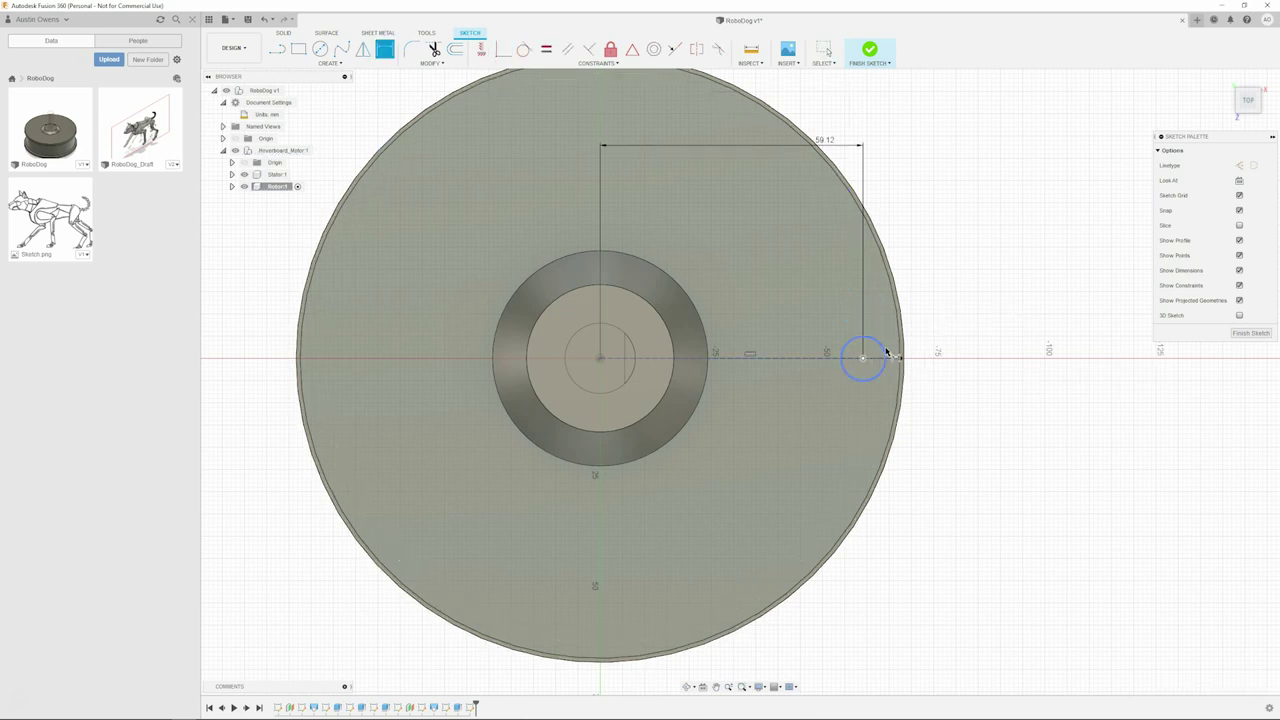
# Change the document's active units to inches.
pyautogui.click(884, 355)
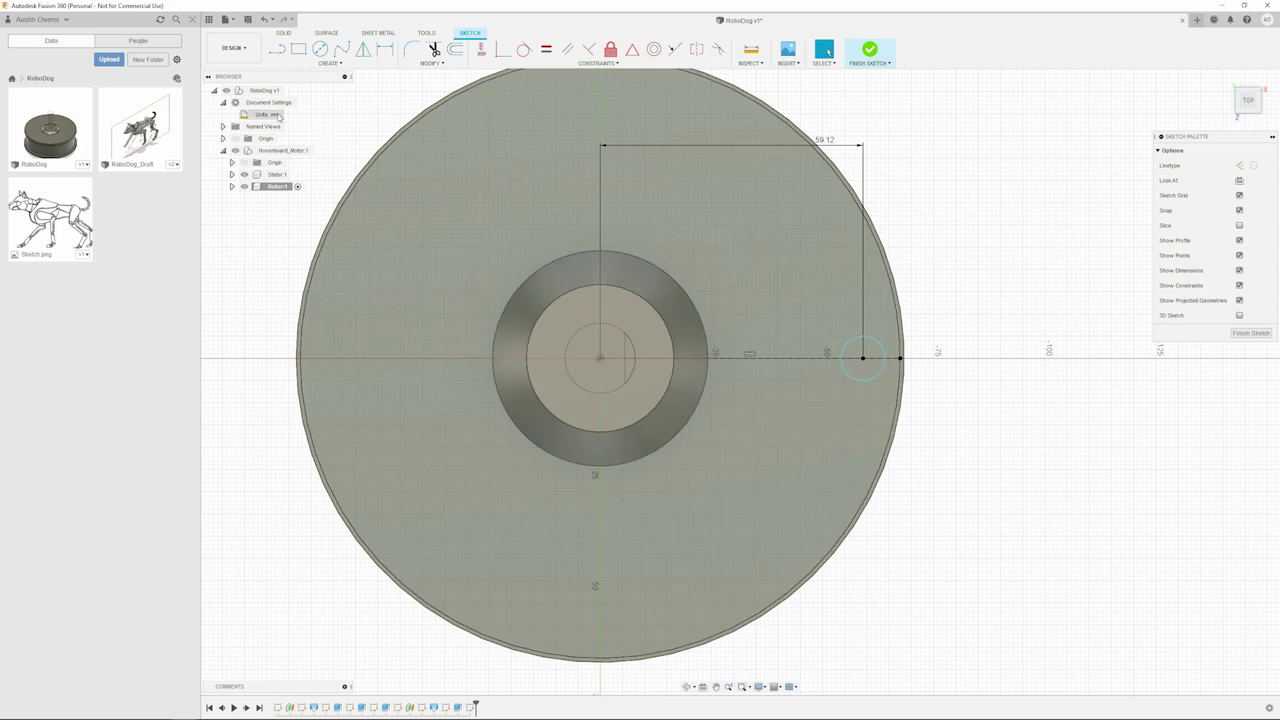
pyautogui.click(292, 114)
pyautogui.click(1103, 150)
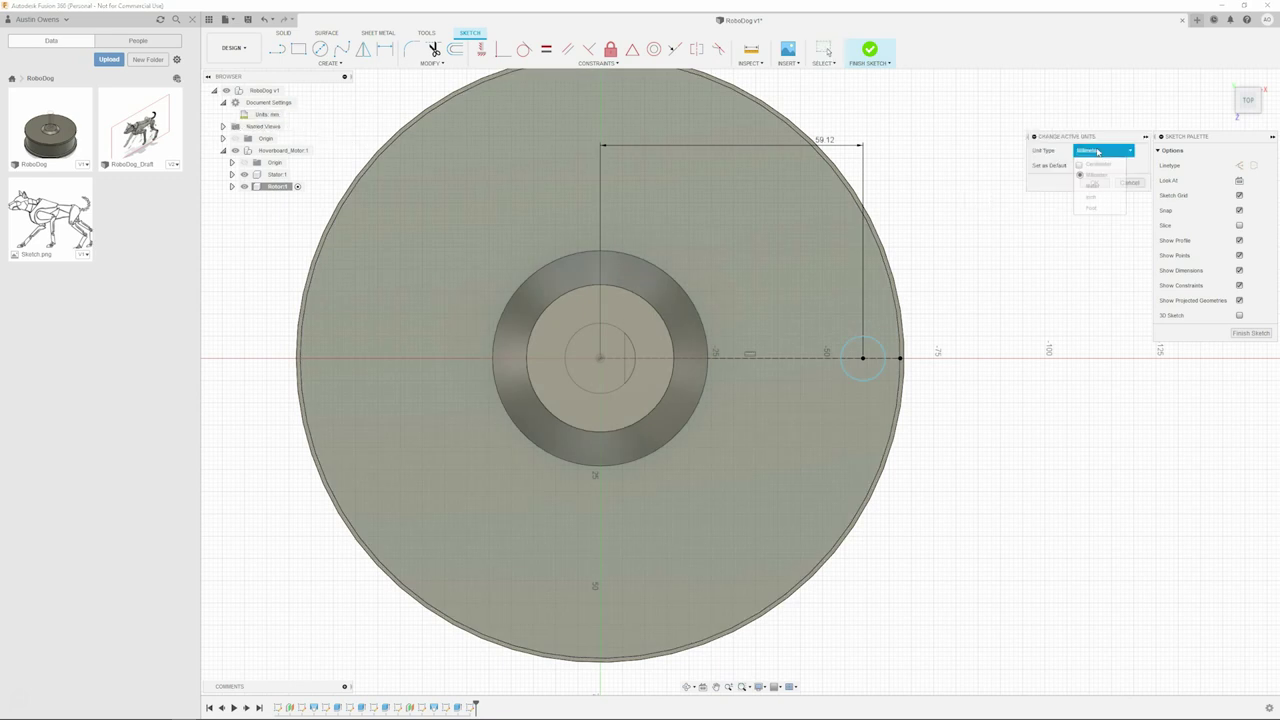
pyautogui.click(1099, 197)
pyautogui.click(1098, 182)
# Dimension the small circle's diameter as 0.262 in and finish the sketch.
pyautogui.press('d')
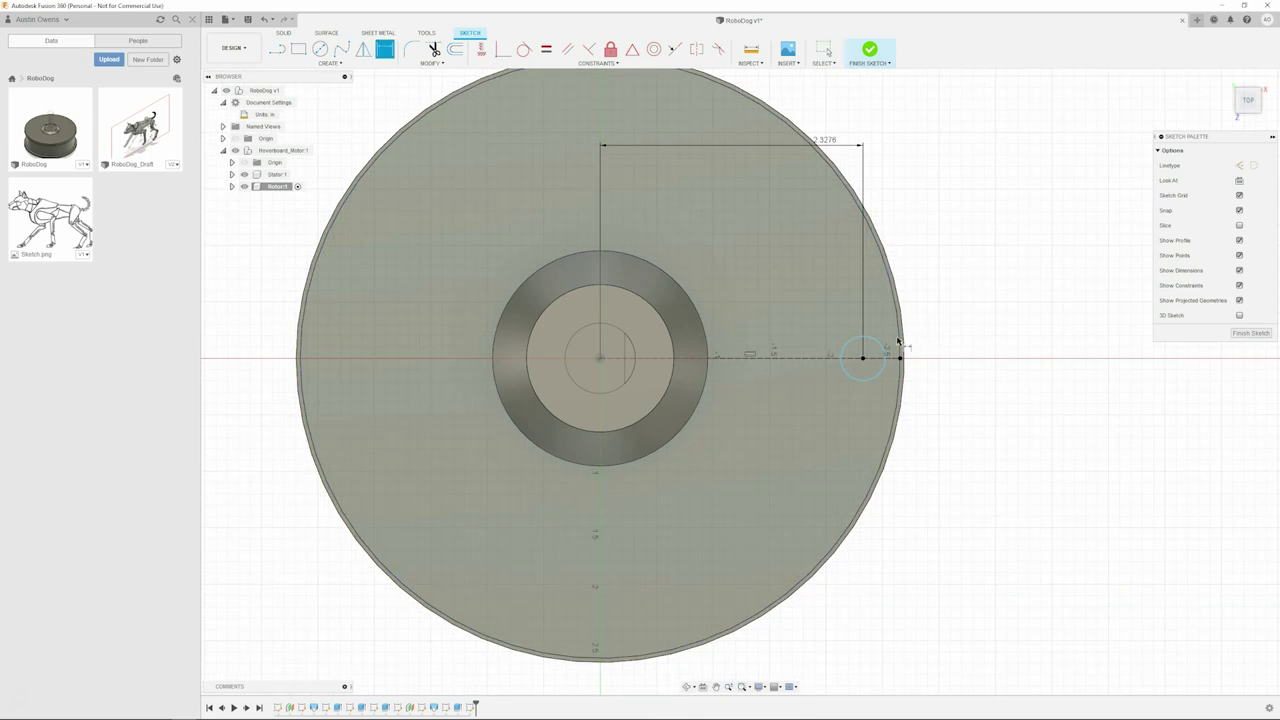
pyautogui.click(876, 345)
pyautogui.click(980, 335)
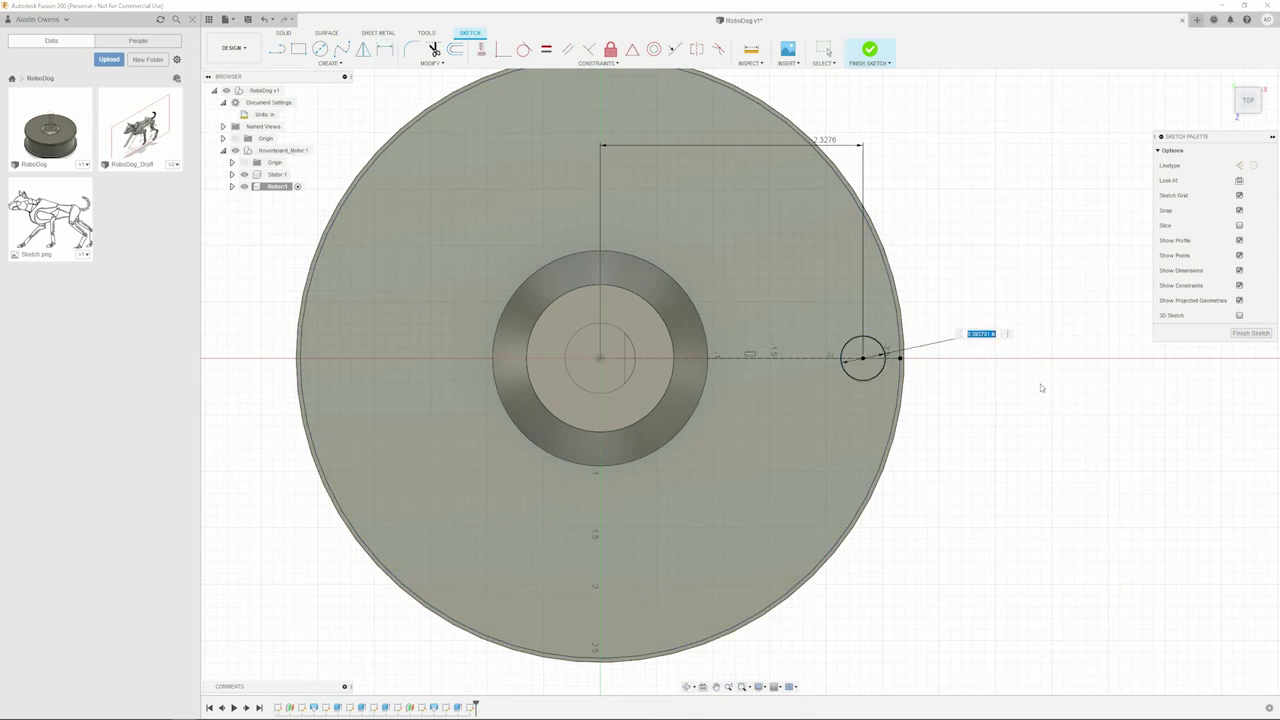
pyautogui.write('0')
pyautogui.press('Return')
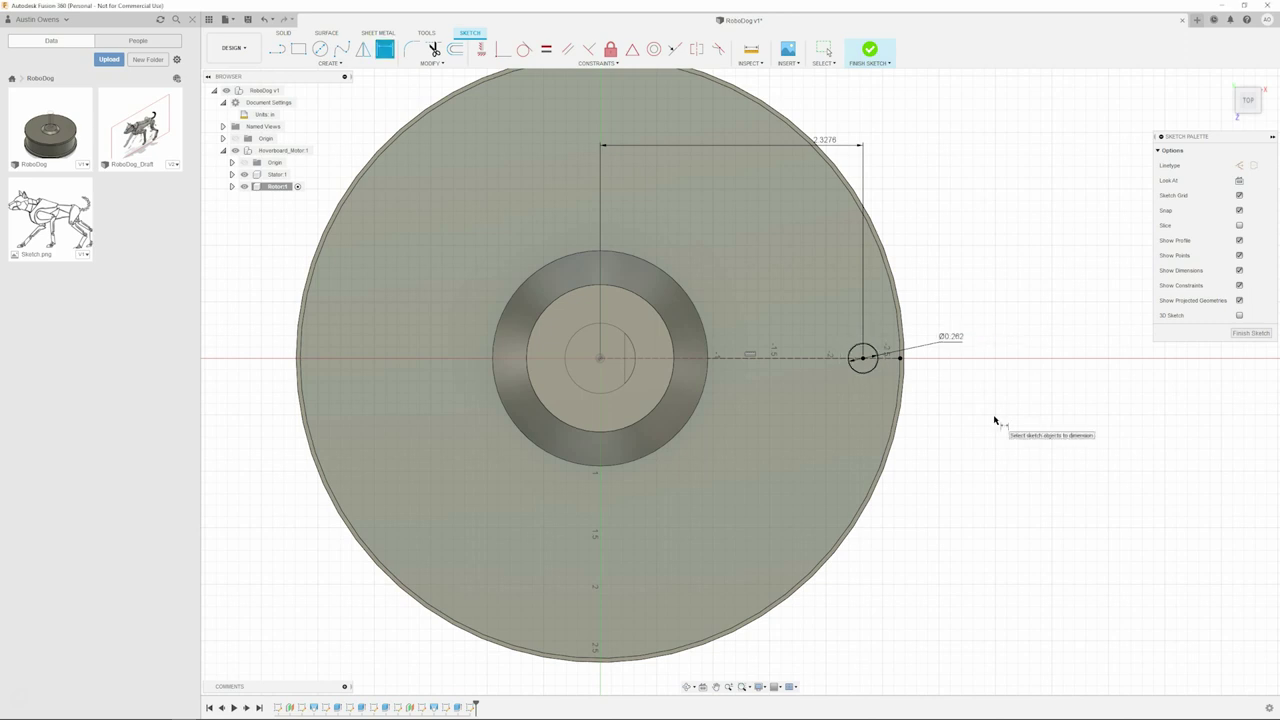
pyautogui.press('Escape')
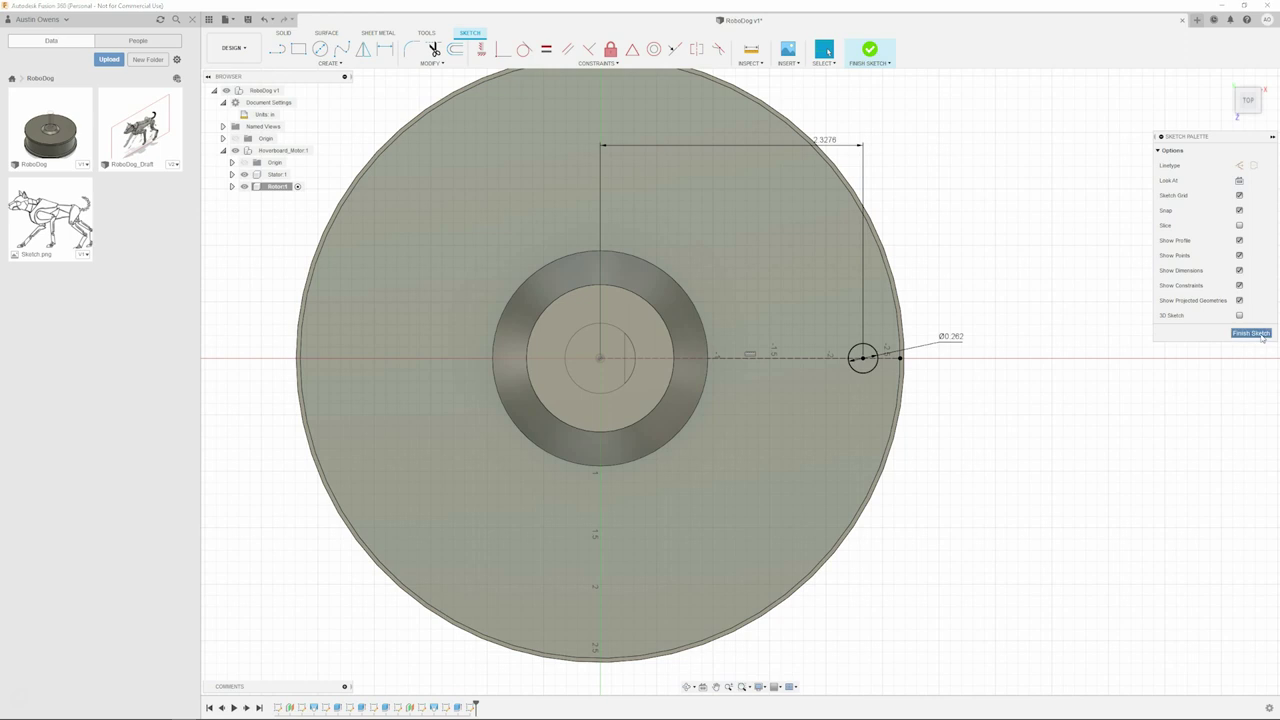
pyautogui.click(1250, 333)
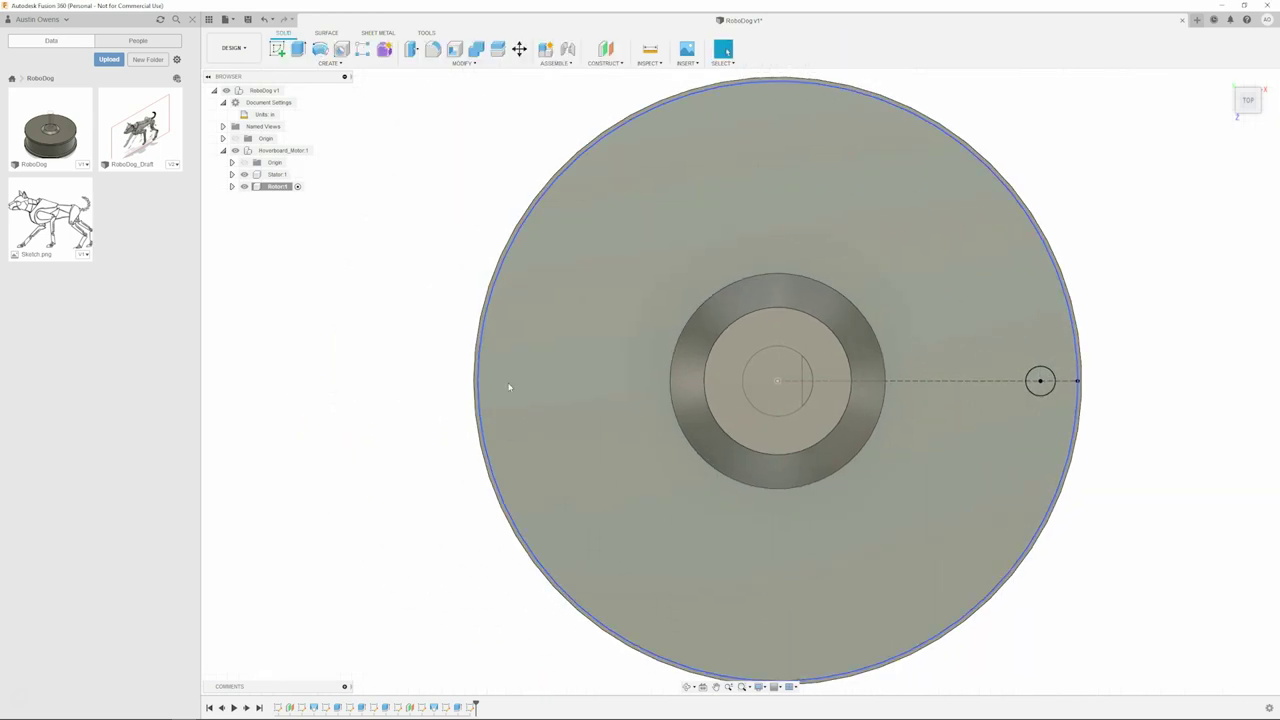
# Start a countersunk, tapped hole on the rotor's shaft-side face, positioned at the small circle's center.
pyautogui.scroll(3, 1074, 337)
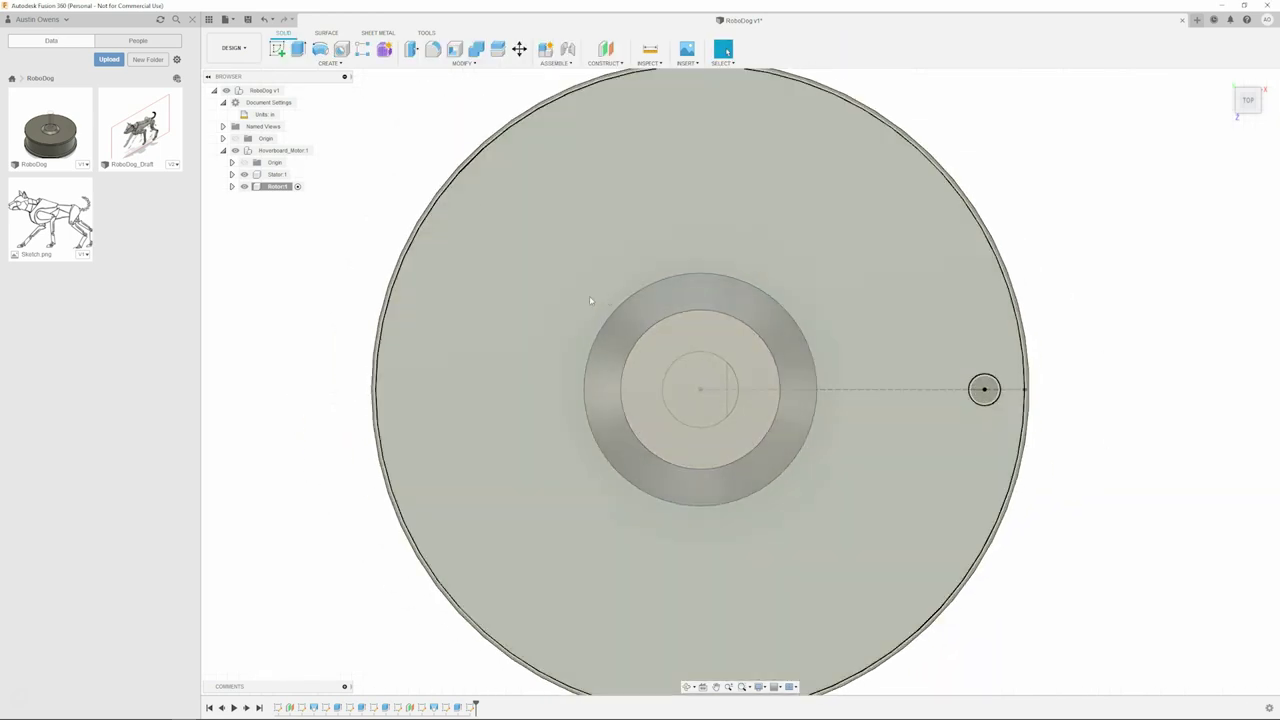
pyautogui.click(341, 48)
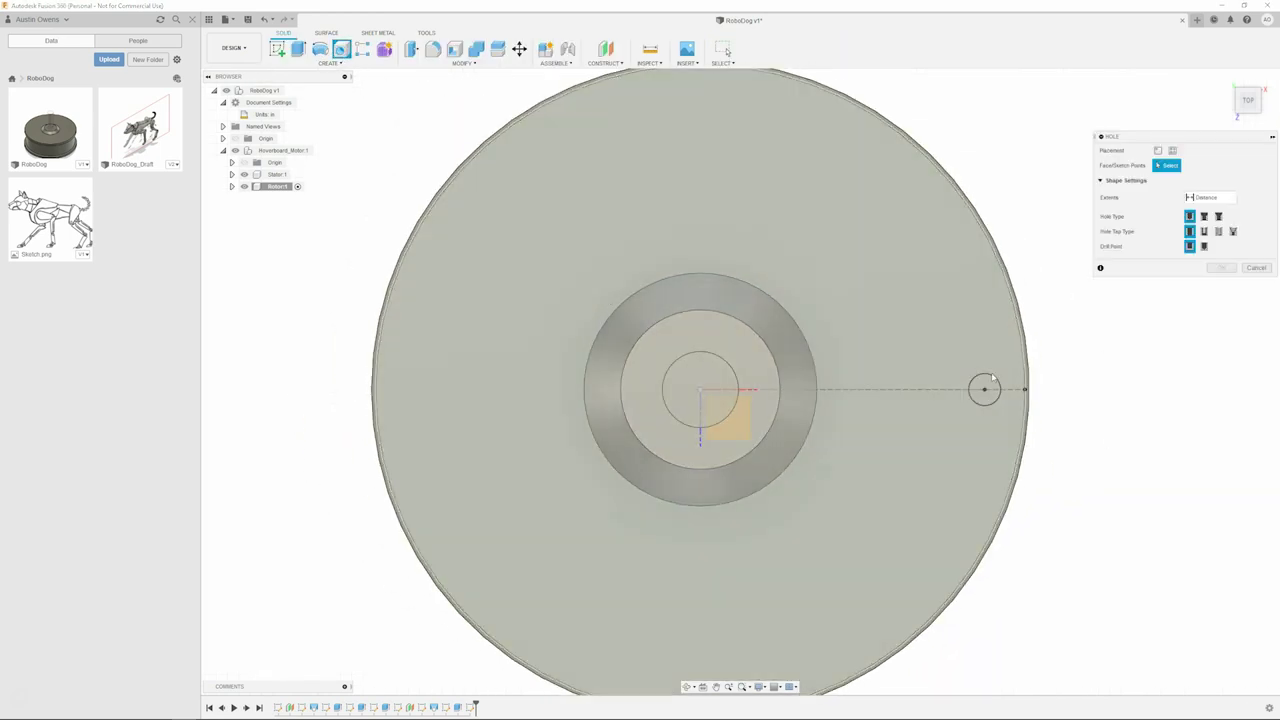
pyautogui.click(906, 319)
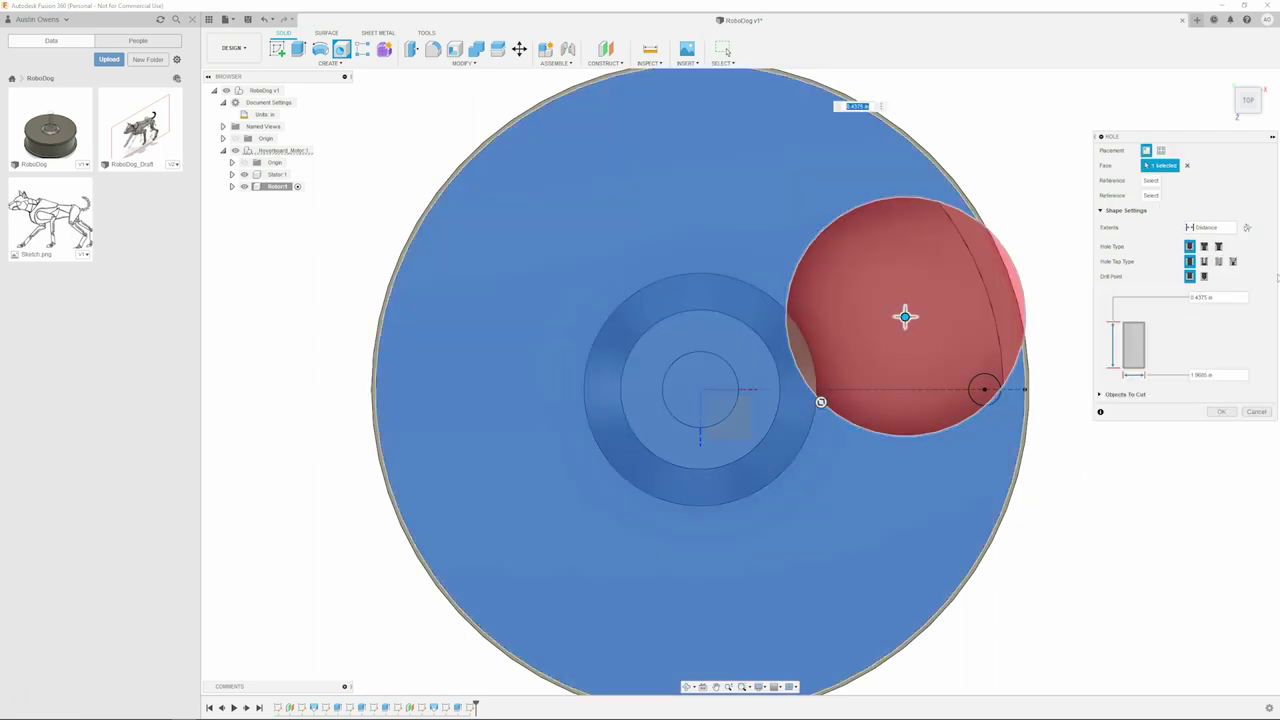
pyautogui.click(984, 389)
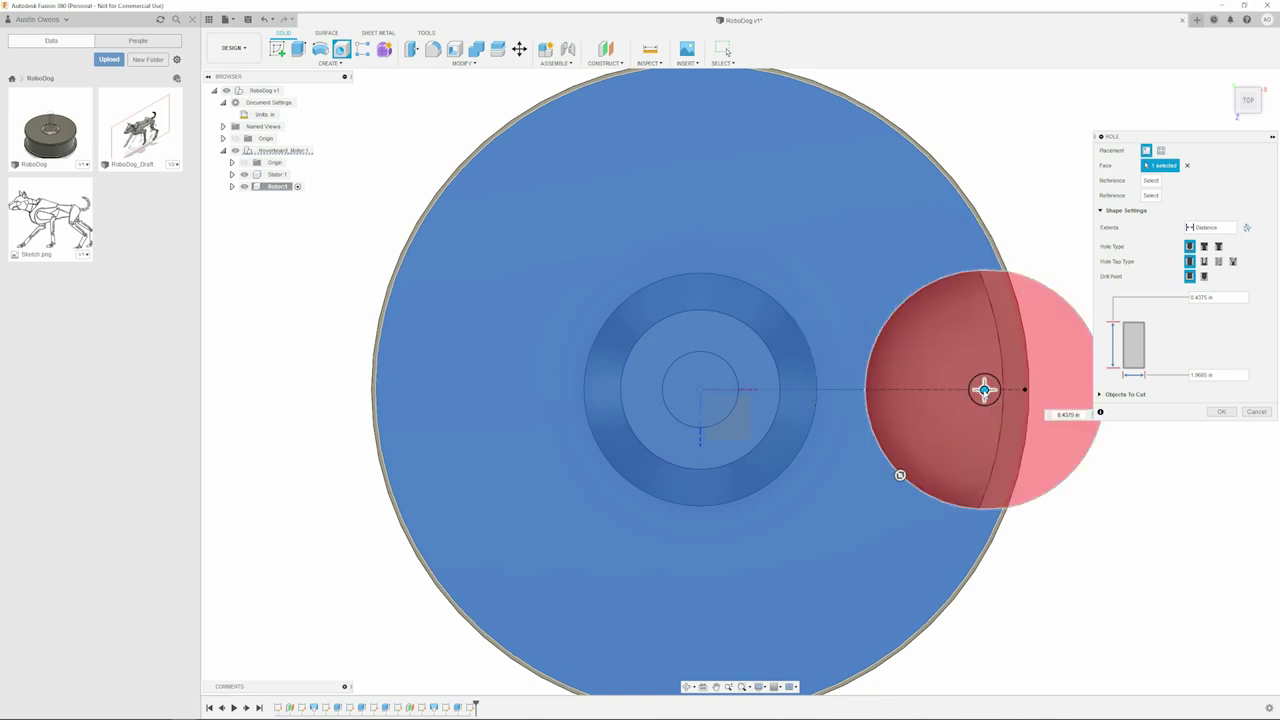
pyautogui.click(1219, 247)
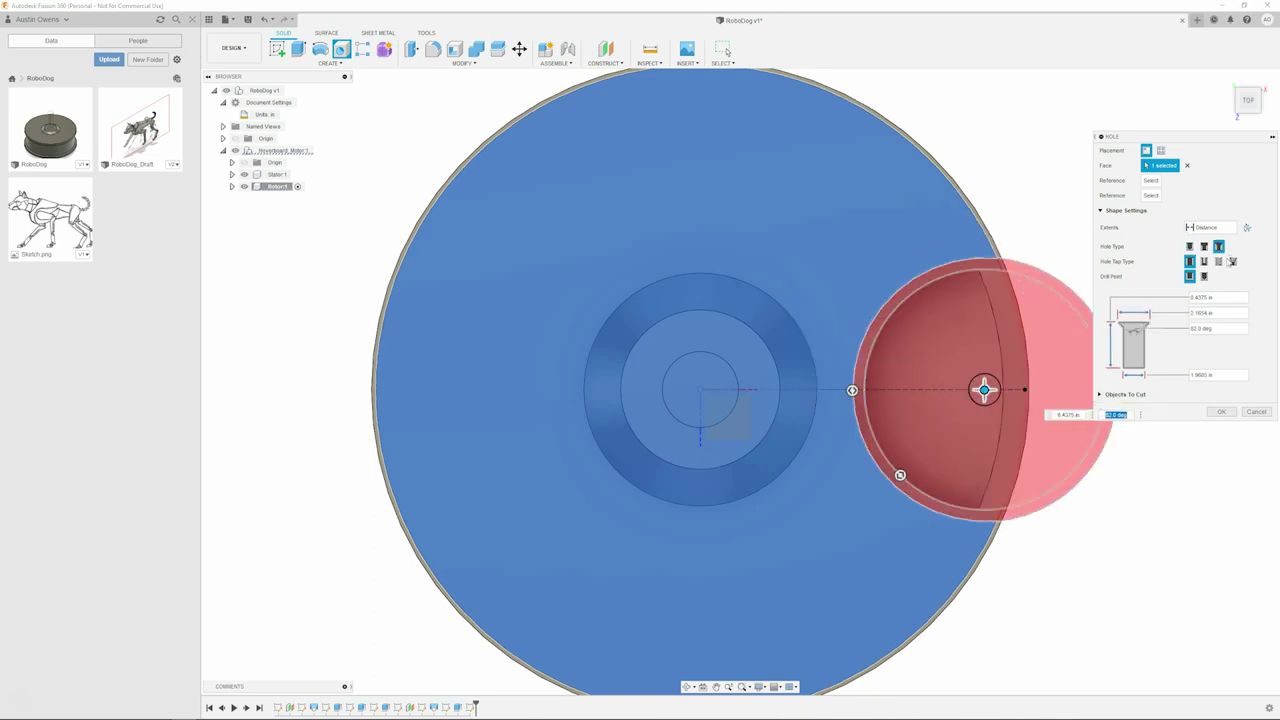
pyautogui.click(1220, 263)
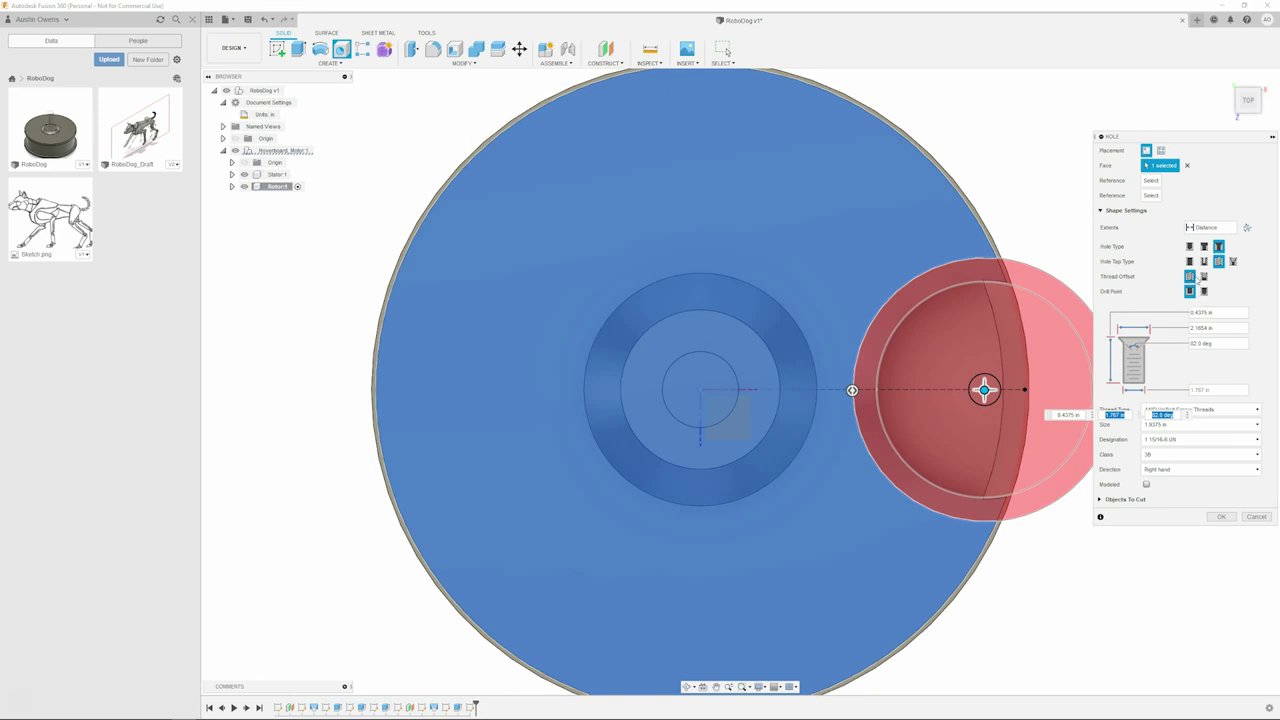
# Create the hole with thread size 0.138(#6) in, depth 7/16 in and countersink diameter 0.262 in.
pyautogui.scroll(-2, 1150, 340)
pyautogui.scroll(4, 1050, 423)
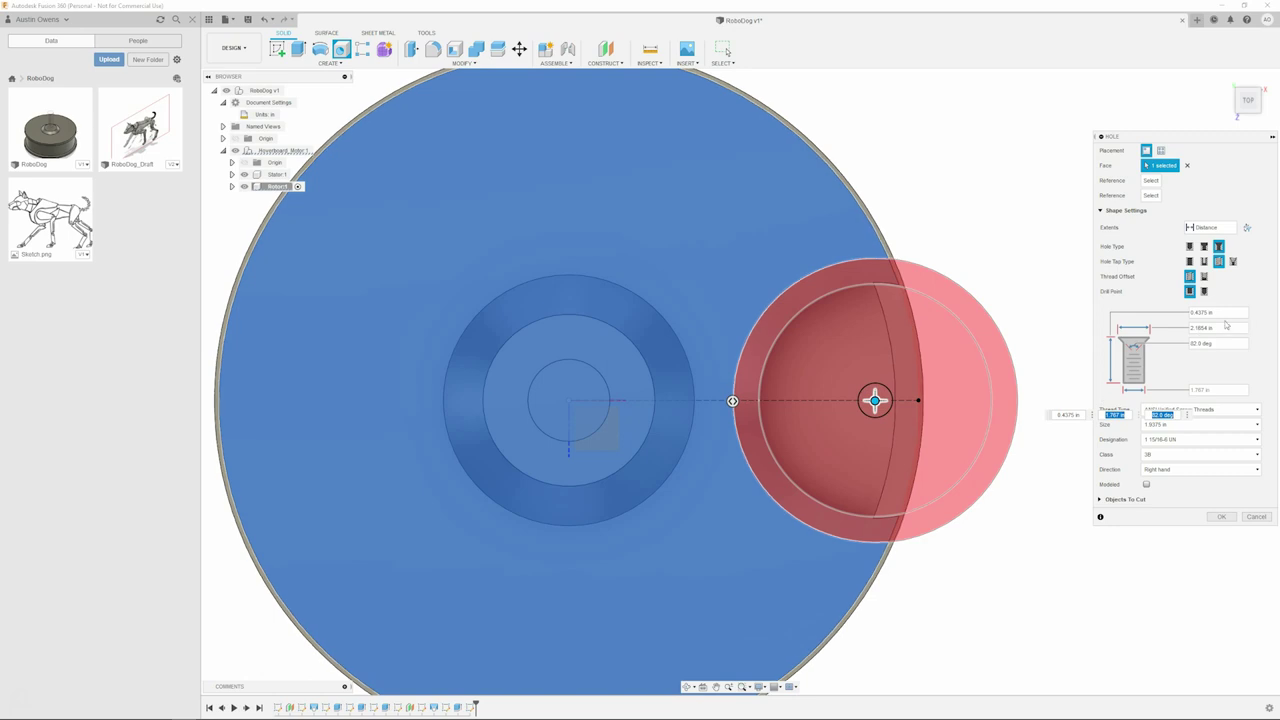
pyautogui.click(1196, 431)
pyautogui.scroll(-2, 1193, 493)
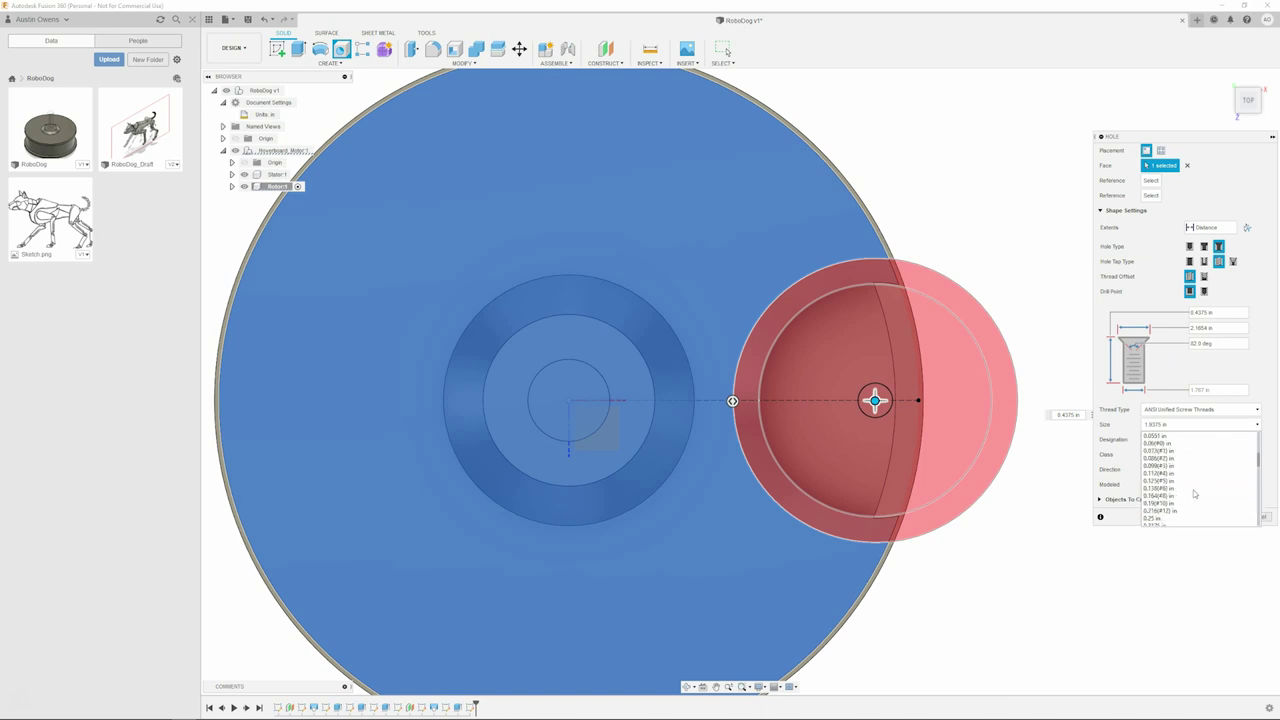
pyautogui.click(1178, 488)
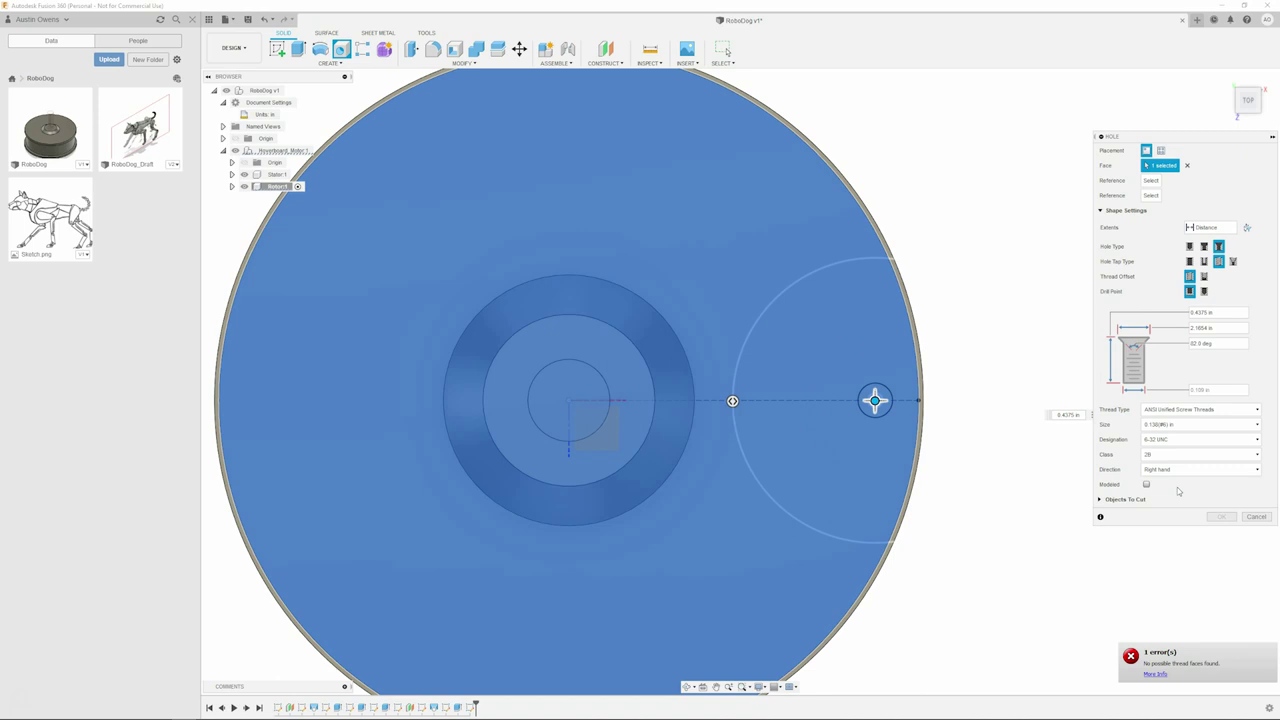
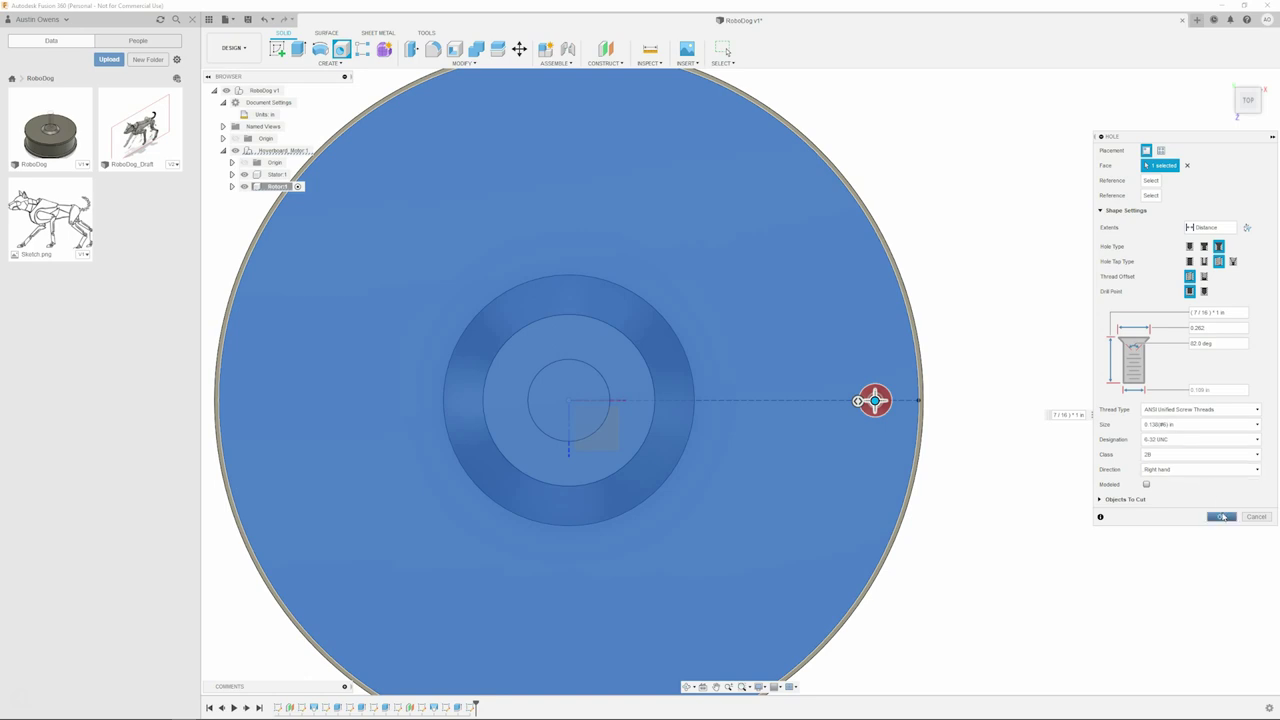
pyautogui.click(1222, 517)
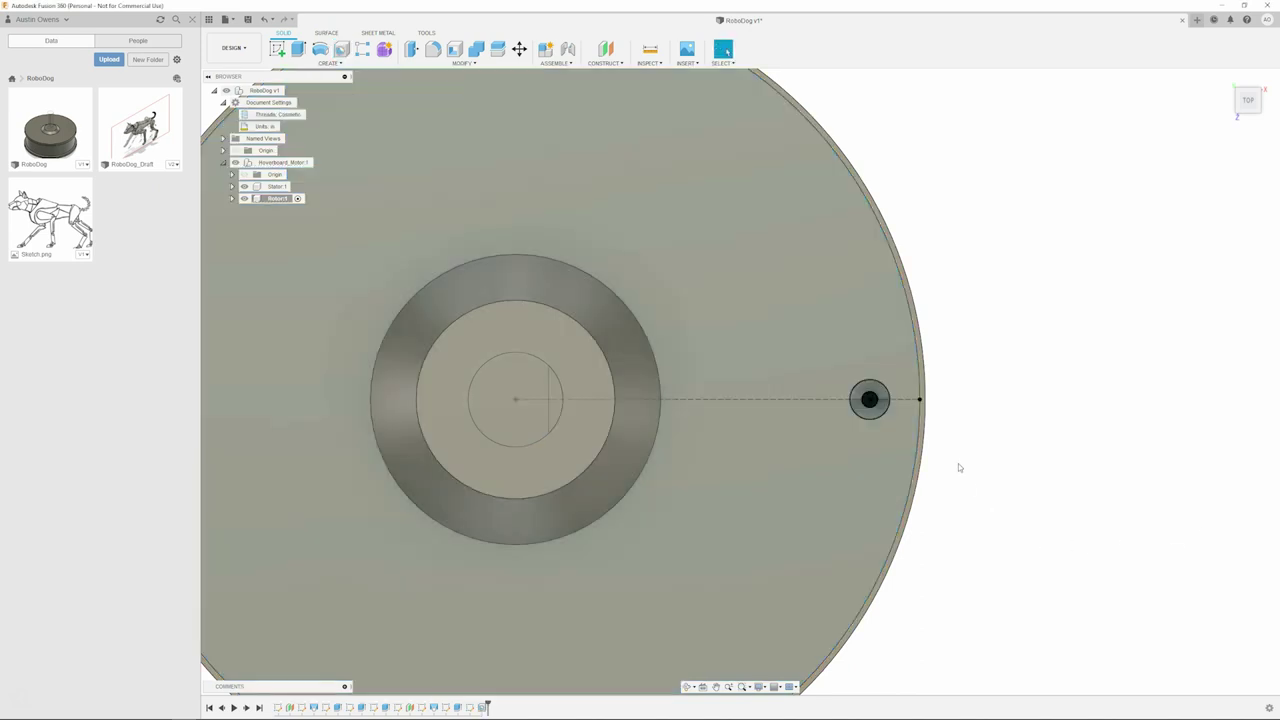
# Start a circular pattern of faces and select the faces of the countersunk hole.
pyautogui.scroll(5, 955, 462)
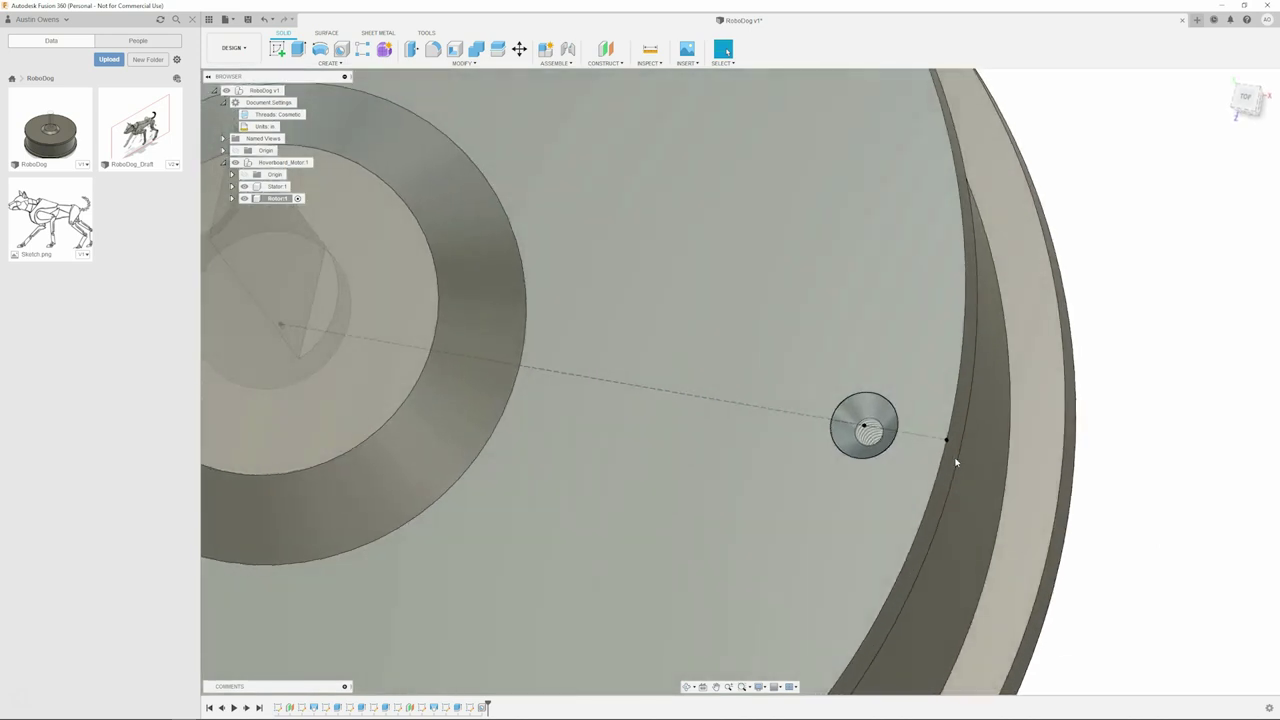
pyautogui.click(1248, 100)
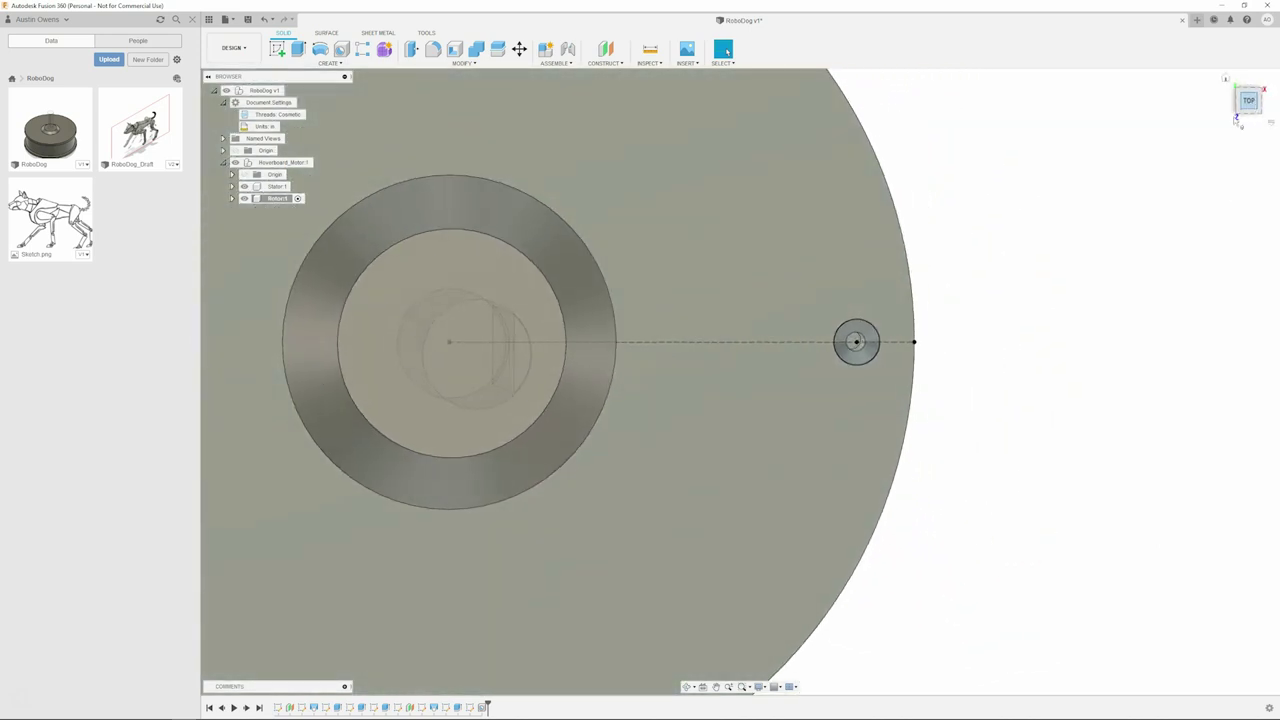
pyautogui.scroll(-3, 740, 390)
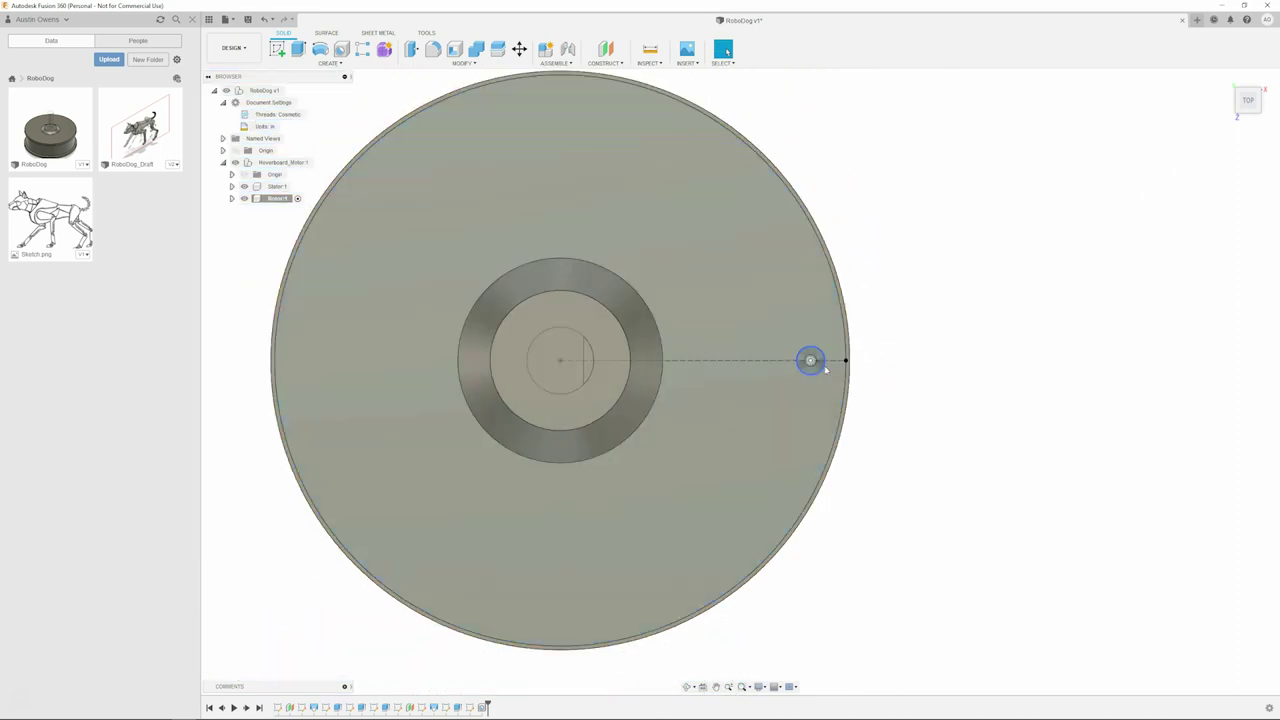
pyautogui.write('s')
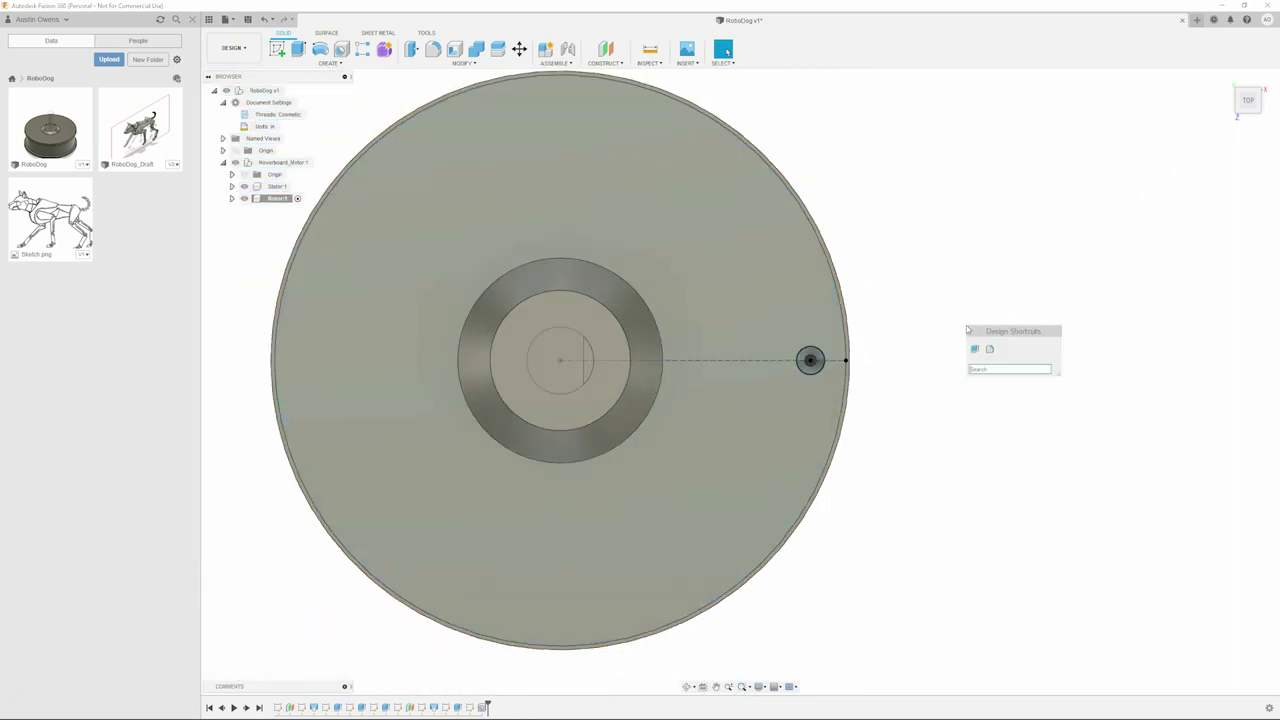
pyautogui.write('cir')
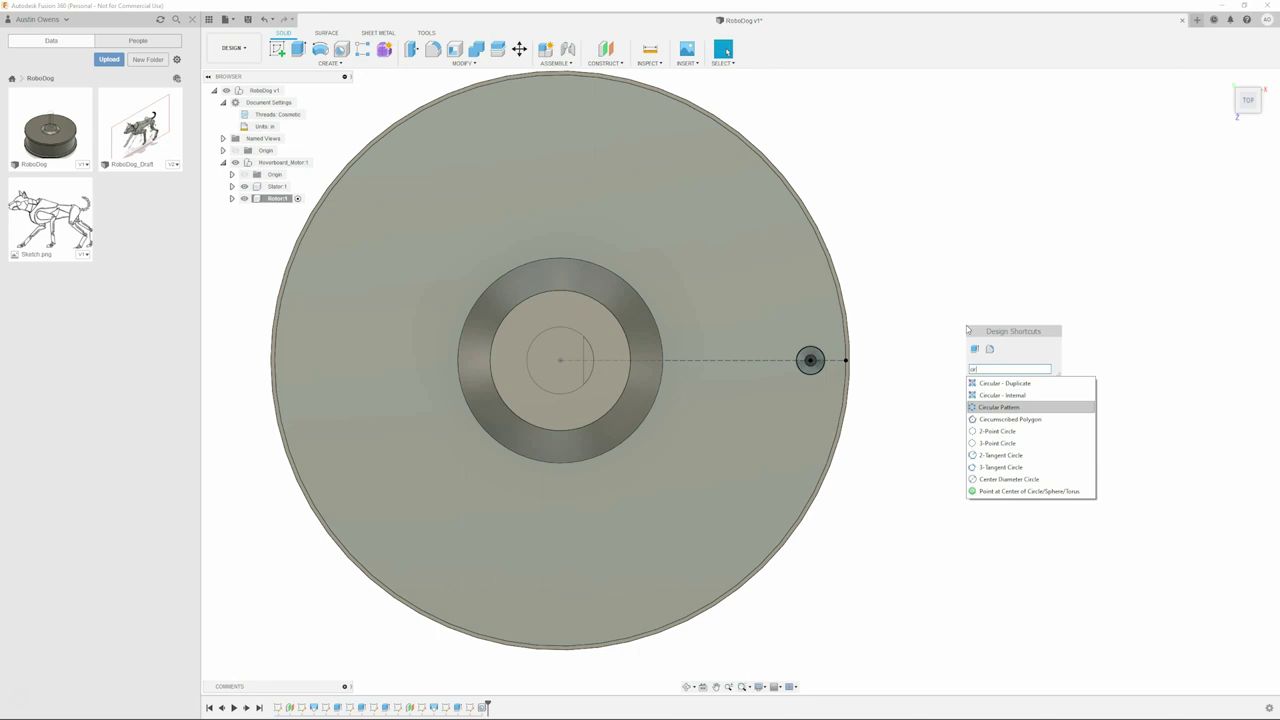
pyautogui.press('Return')
pyautogui.scroll(5, 891, 359)
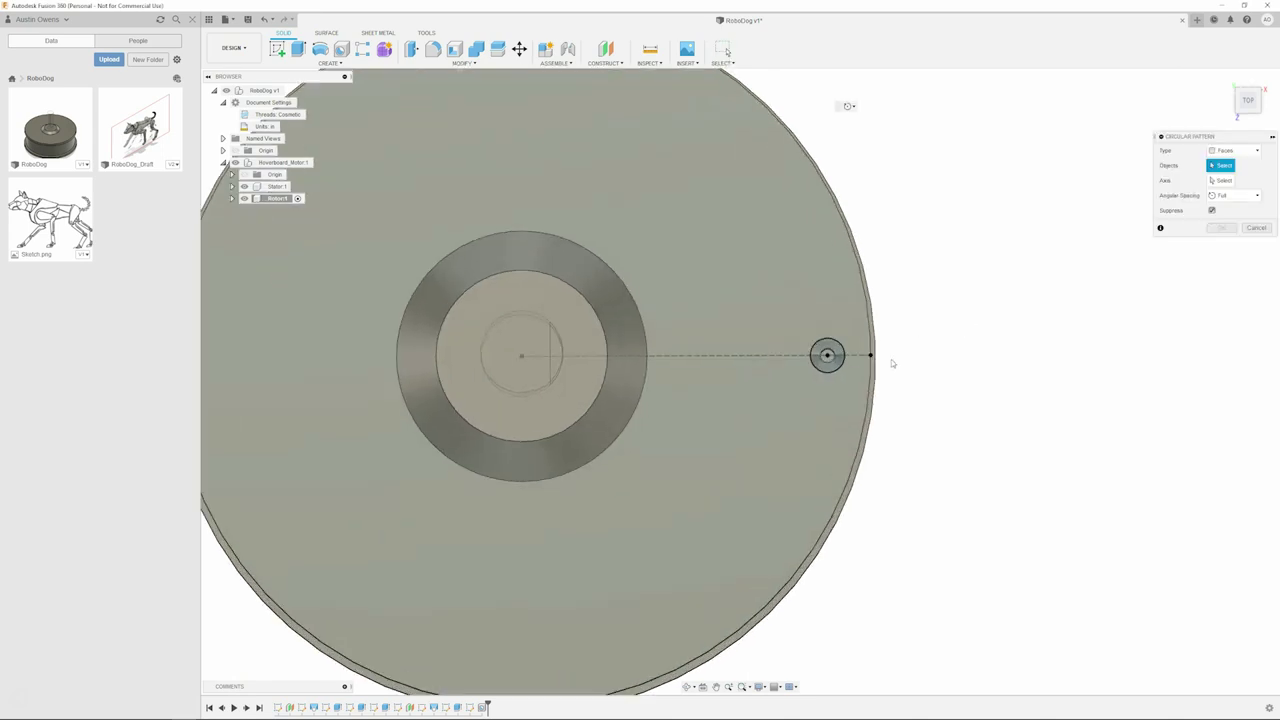
pyautogui.scroll(1, 1036, 296)
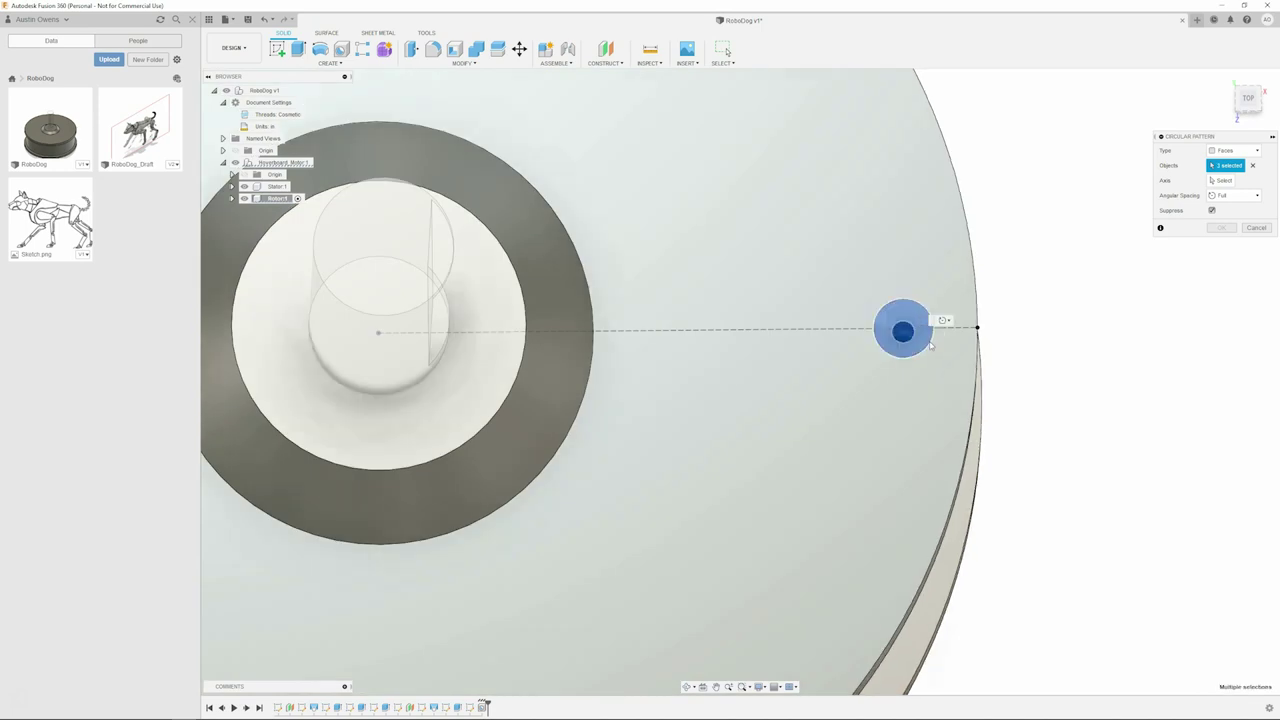
pyautogui.scroll(-3, 935, 320)
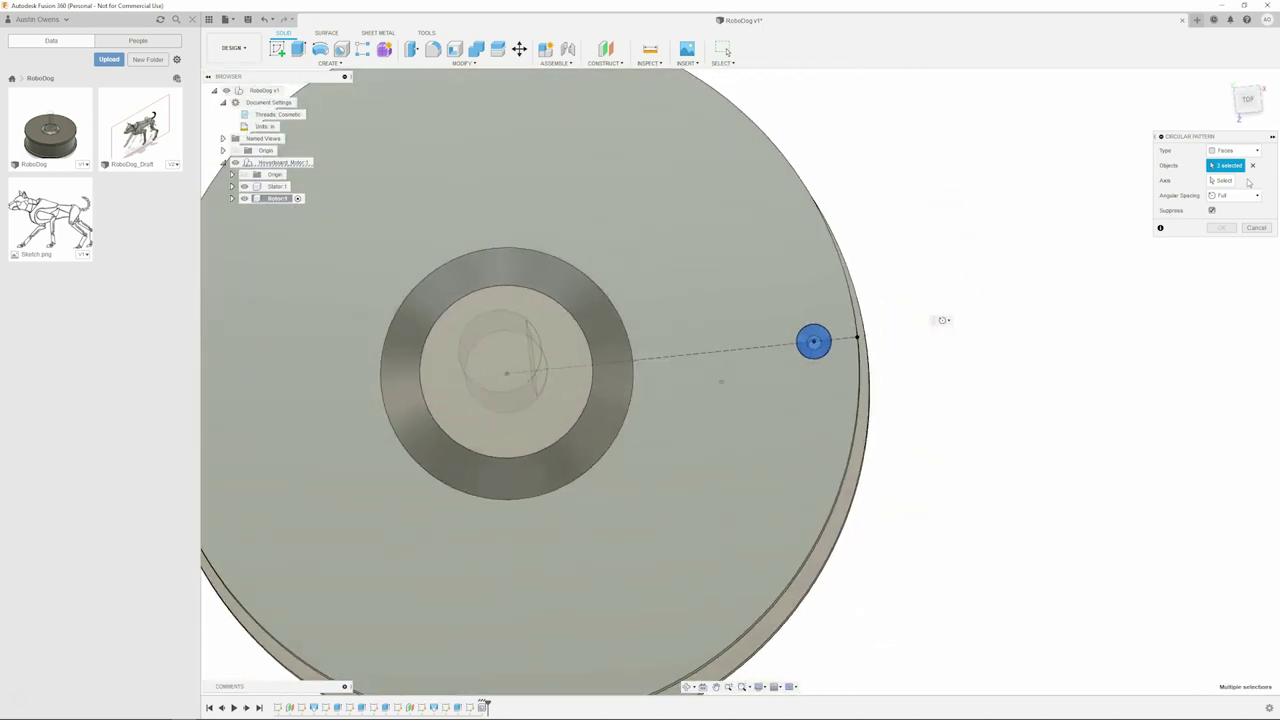
# Pattern the hole around the rotor's central axis with full angular spacing and a quantity of 6.
pyautogui.click(1225, 181)
pyautogui.press('F6')
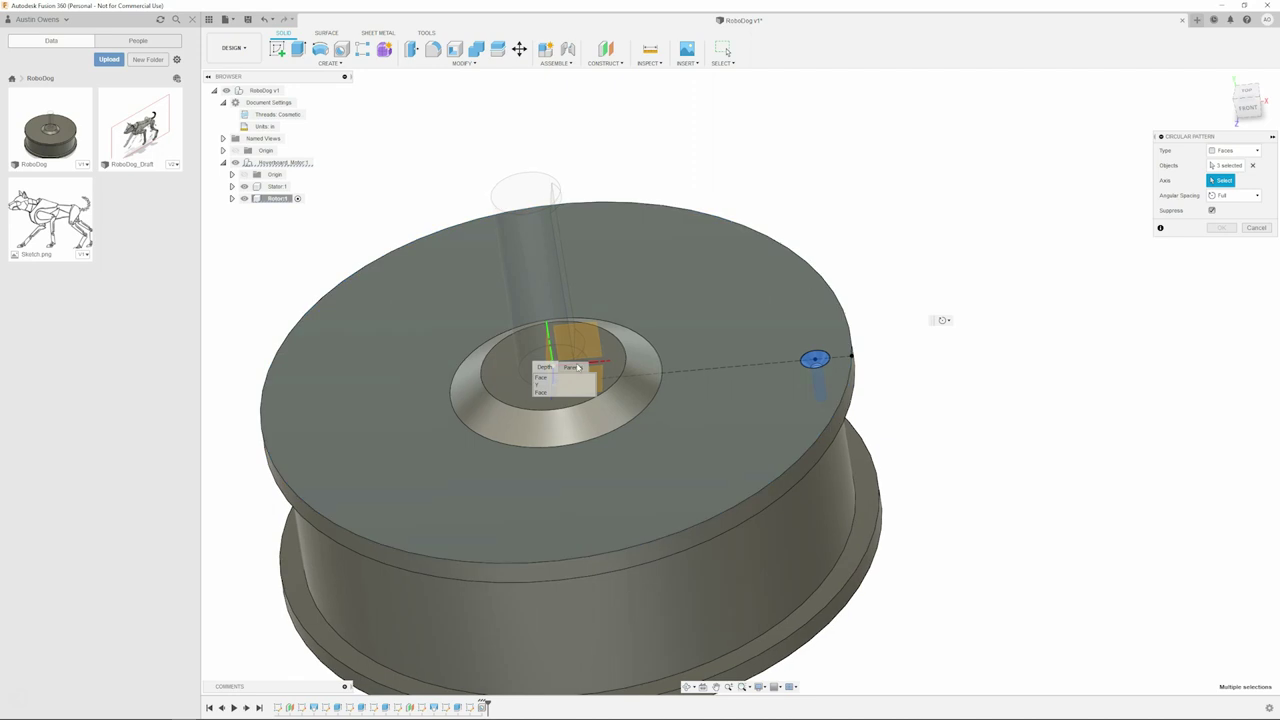
pyautogui.click(553, 381)
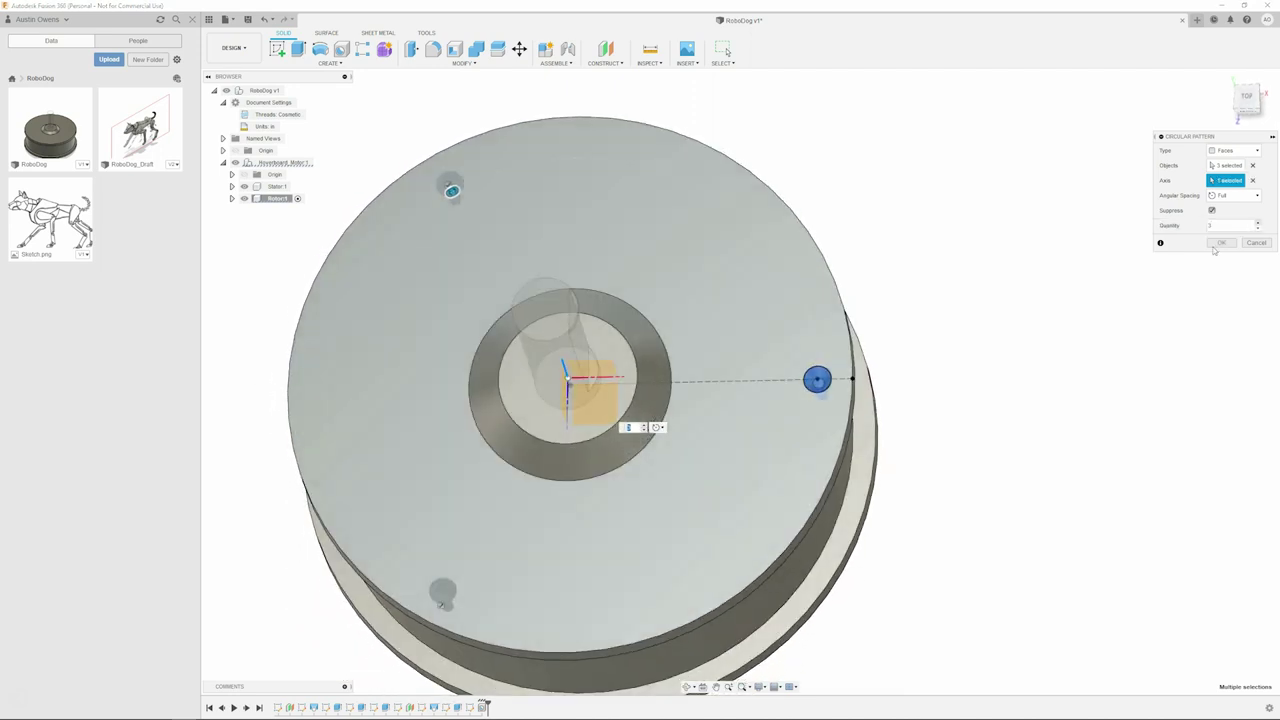
pyautogui.click(1259, 224)
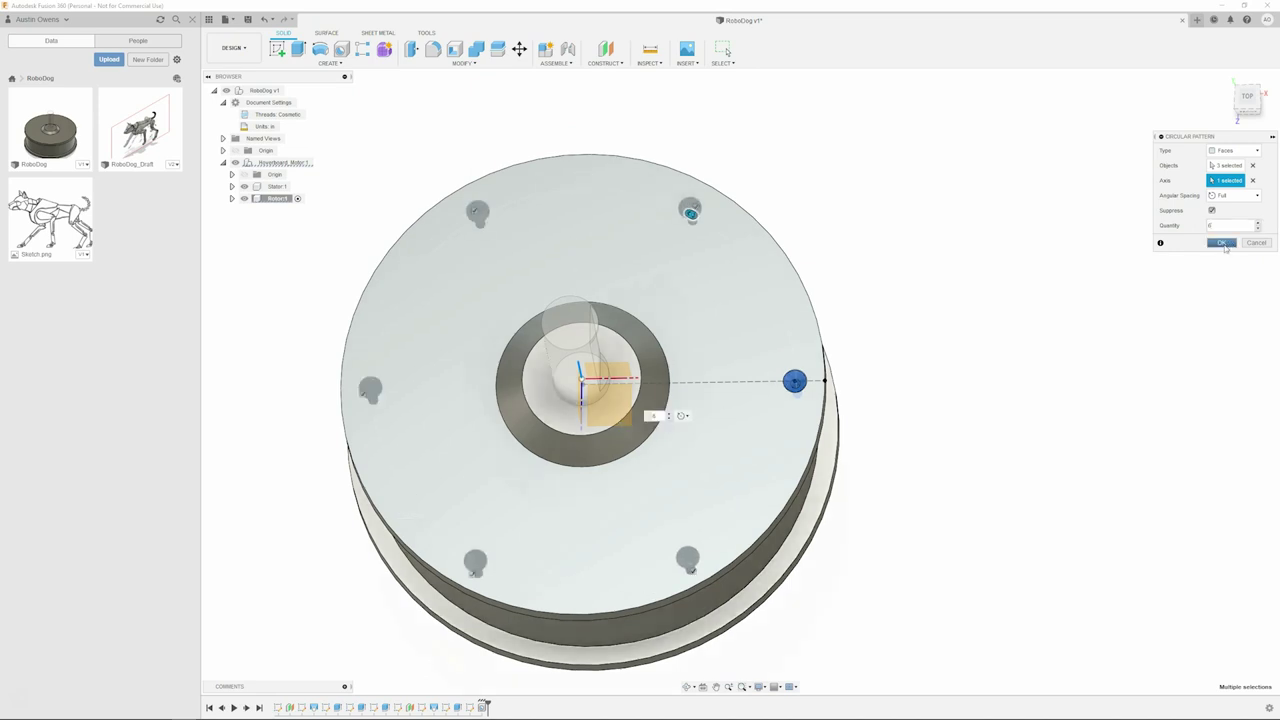
pyautogui.click(1222, 243)
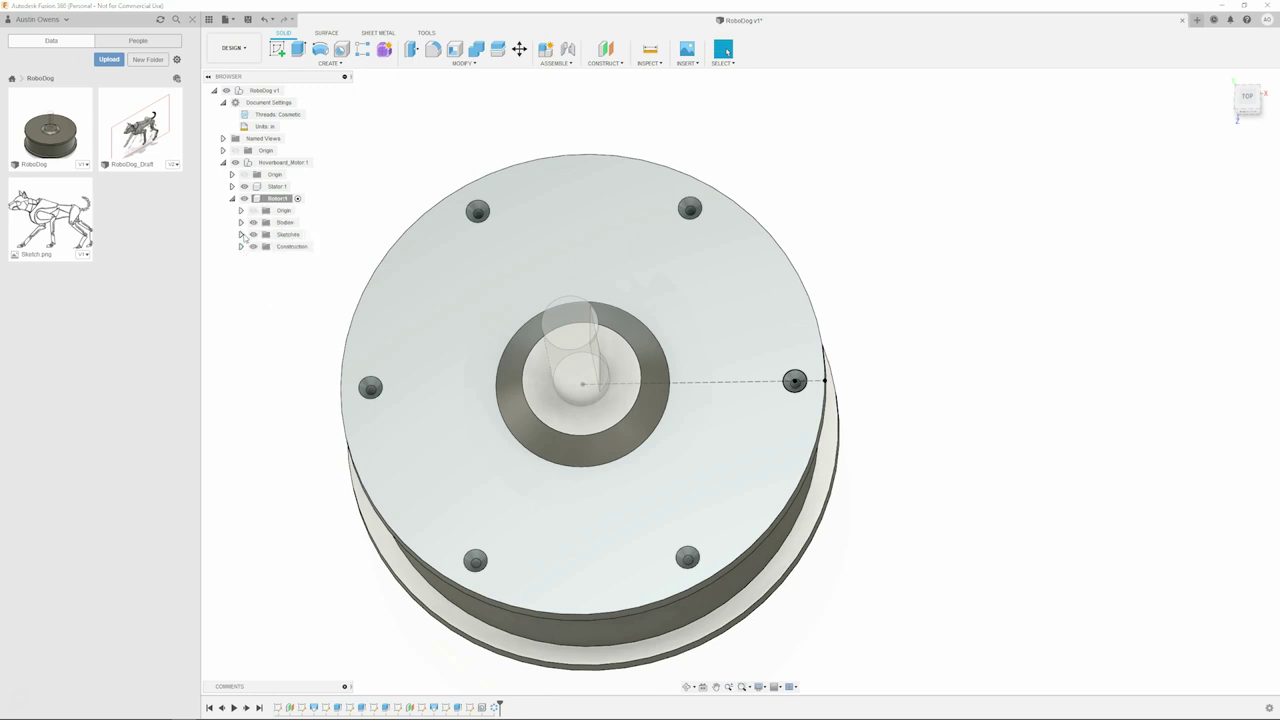
# Hide the rotor's hole sketch and make the Hoverboard_Motor component active.
pyautogui.click(262, 342)
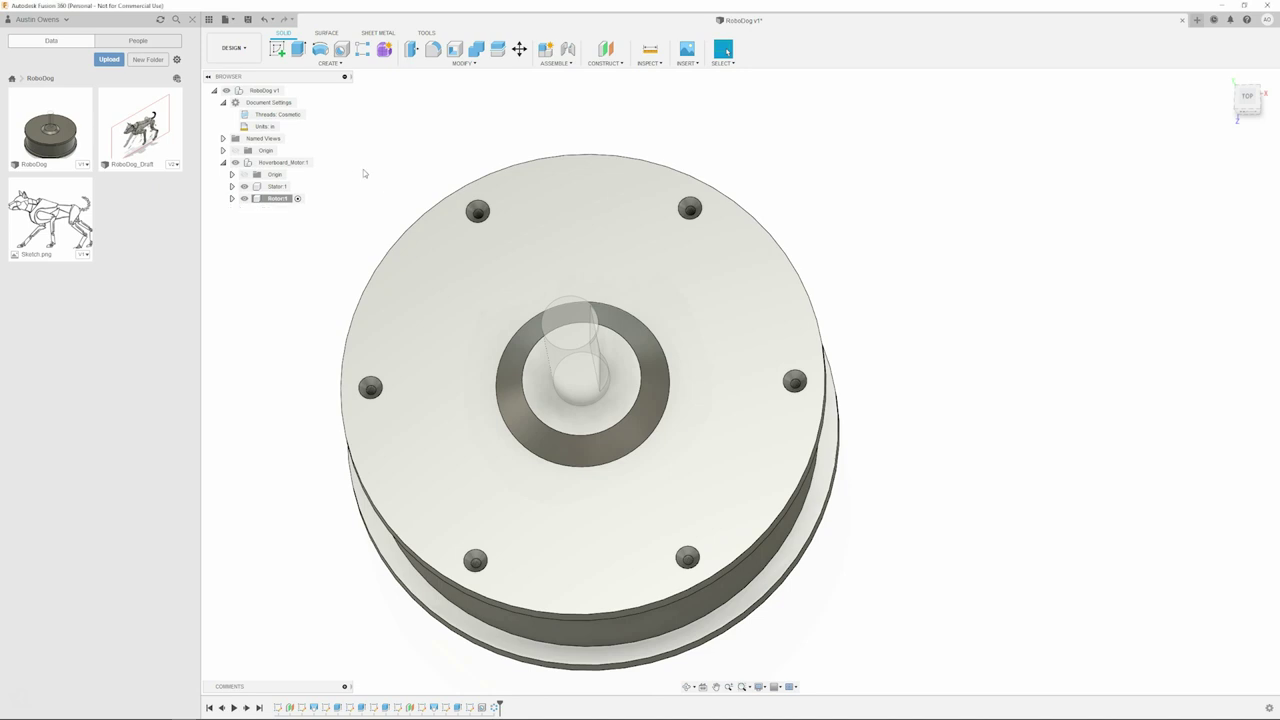
pyautogui.click(318, 162)
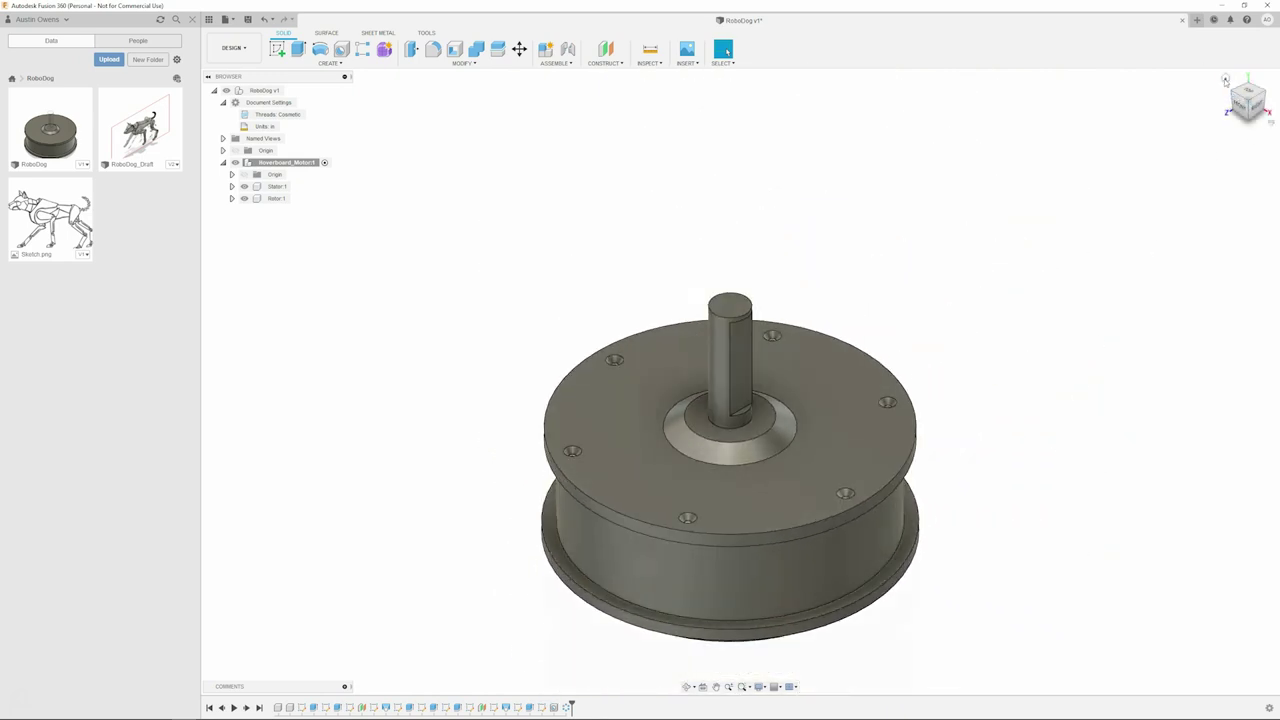
pyautogui.click(1225, 80)
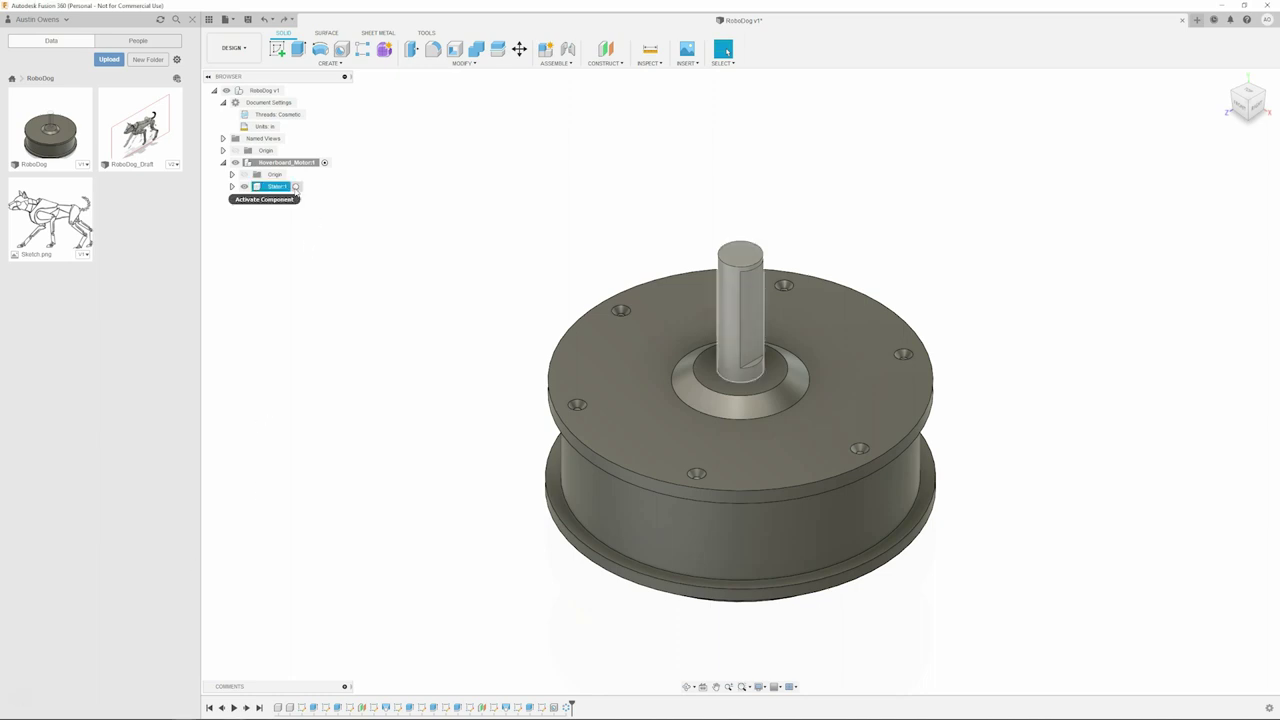
# Activate the Stator component and chamfer the circular edge at the shaft's free end by 0.02 in.
pyautogui.click(295, 186)
pyautogui.scroll(10, 816, 319)
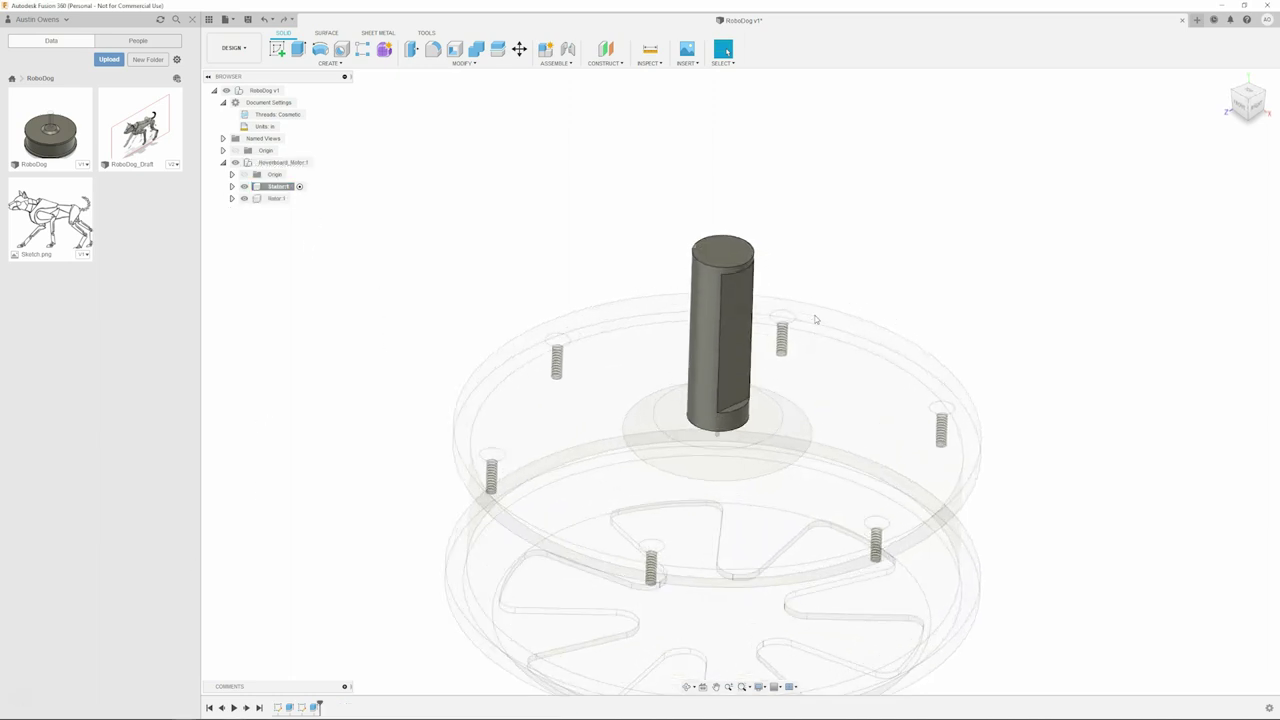
pyautogui.scroll(1, 742, 274)
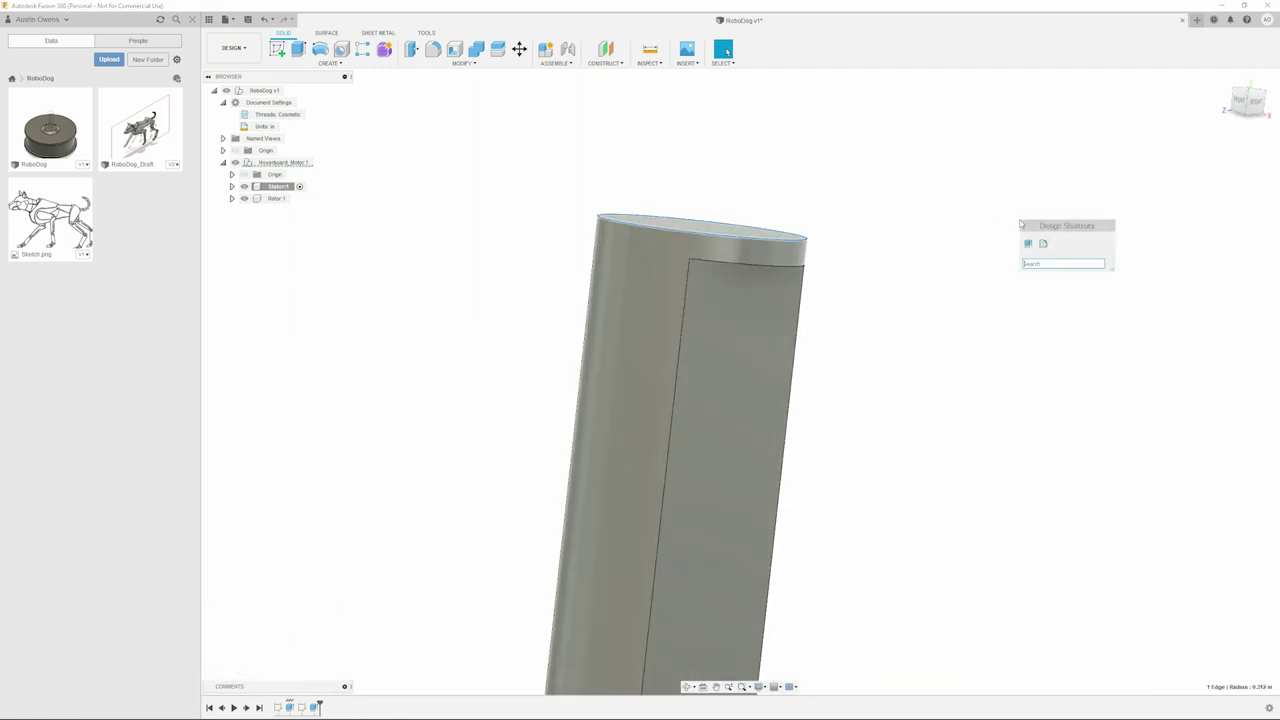
pyautogui.write('ch')
pyautogui.press('Return')
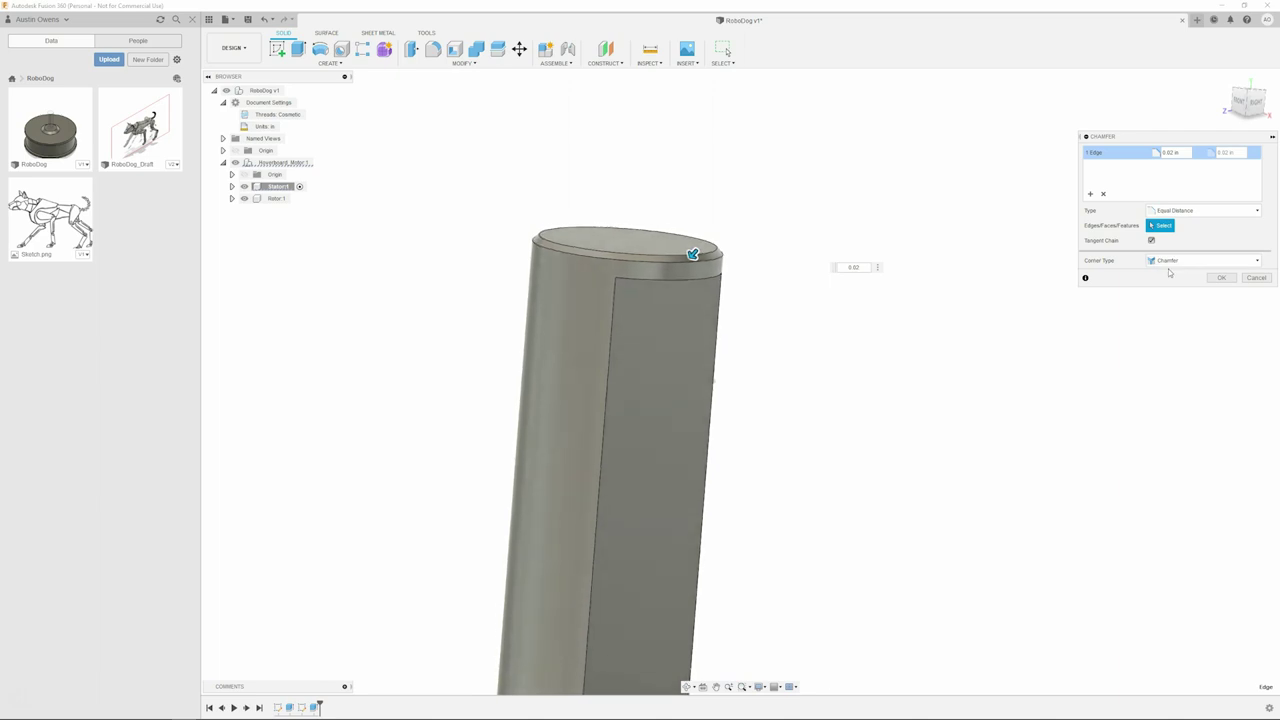
pyautogui.click(1222, 277)
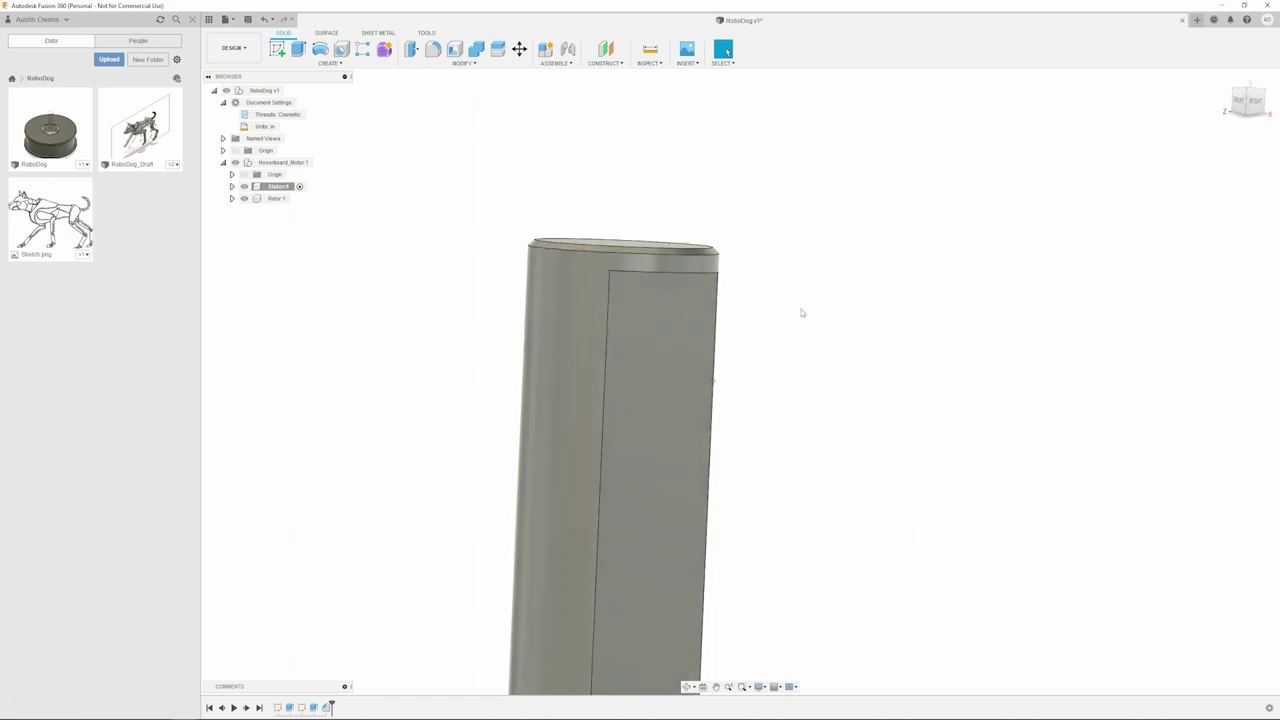
# Fillet the two end edges of the flat cut in the stator's shaft with a 0.02 in radius.
pyautogui.click(695, 272)
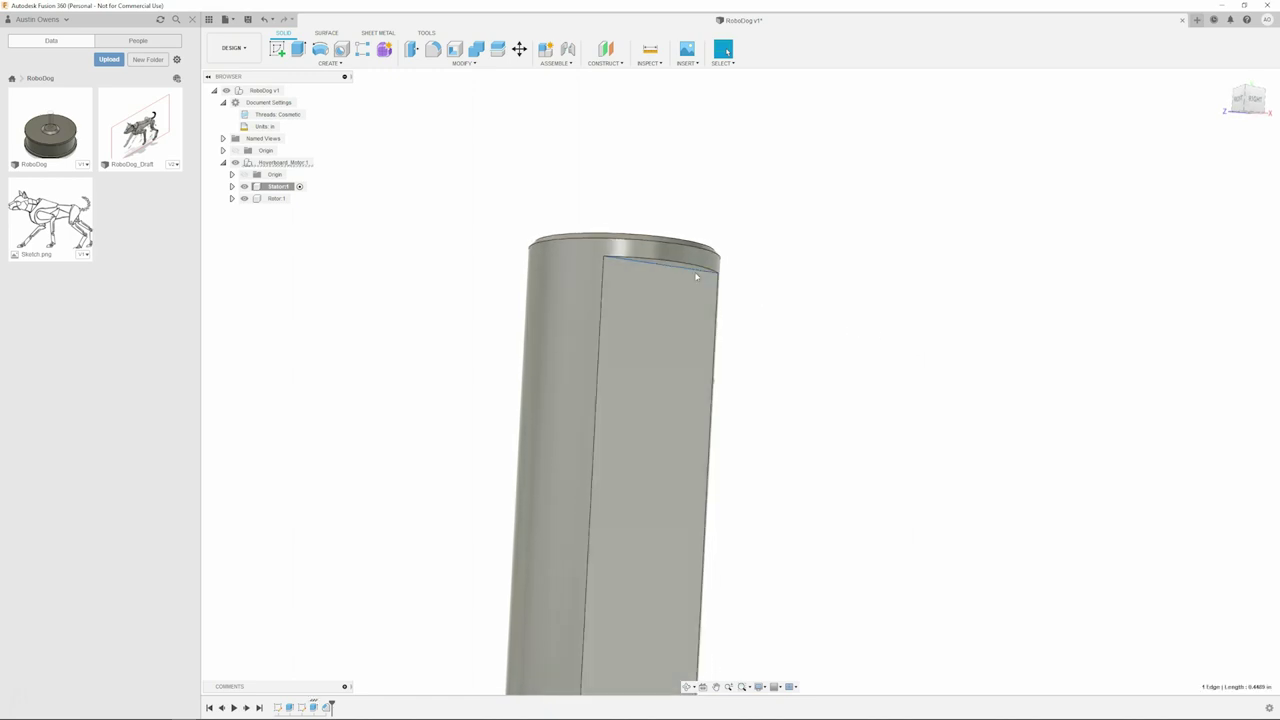
pyautogui.write('fi')
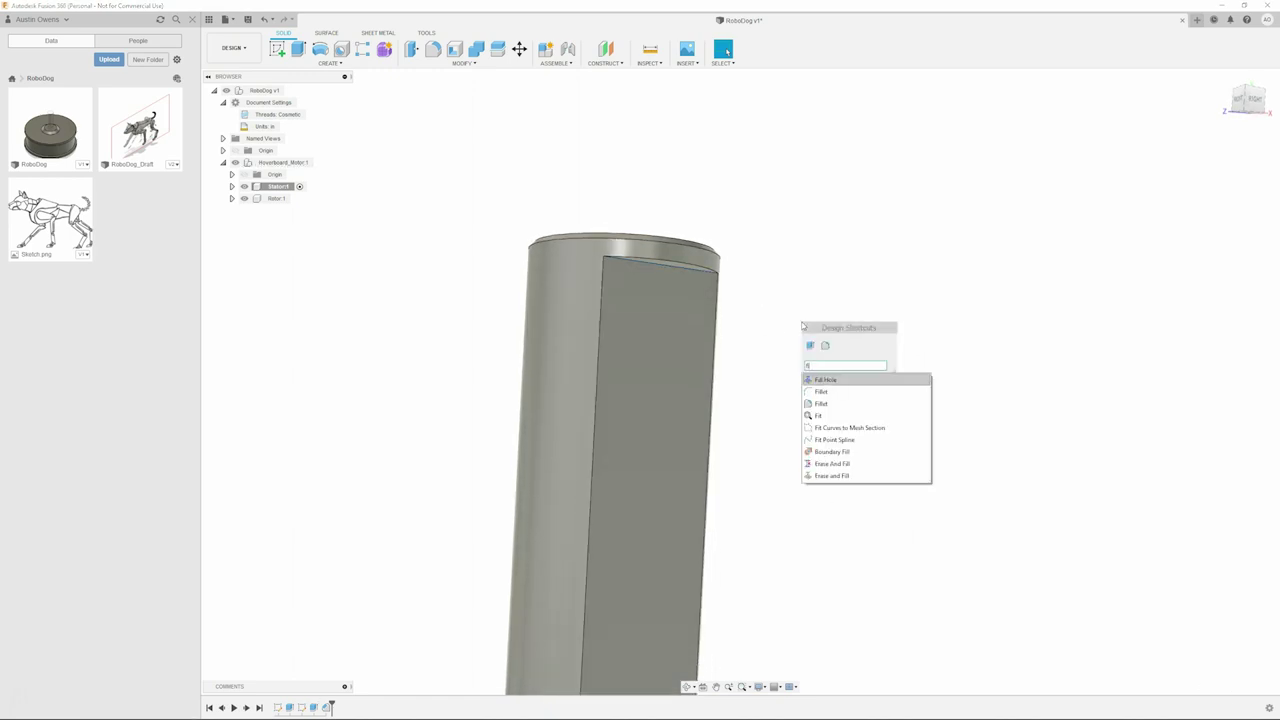
pyautogui.press('Return')
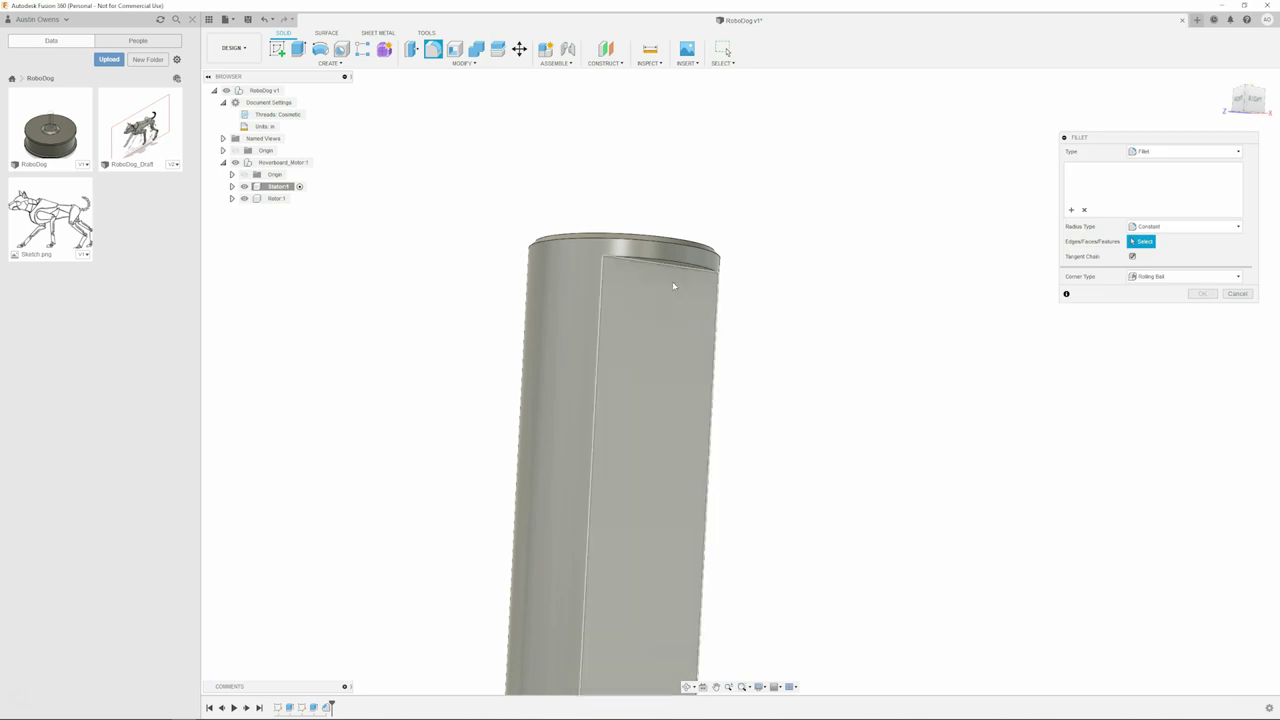
pyautogui.scroll(-5, 717, 541)
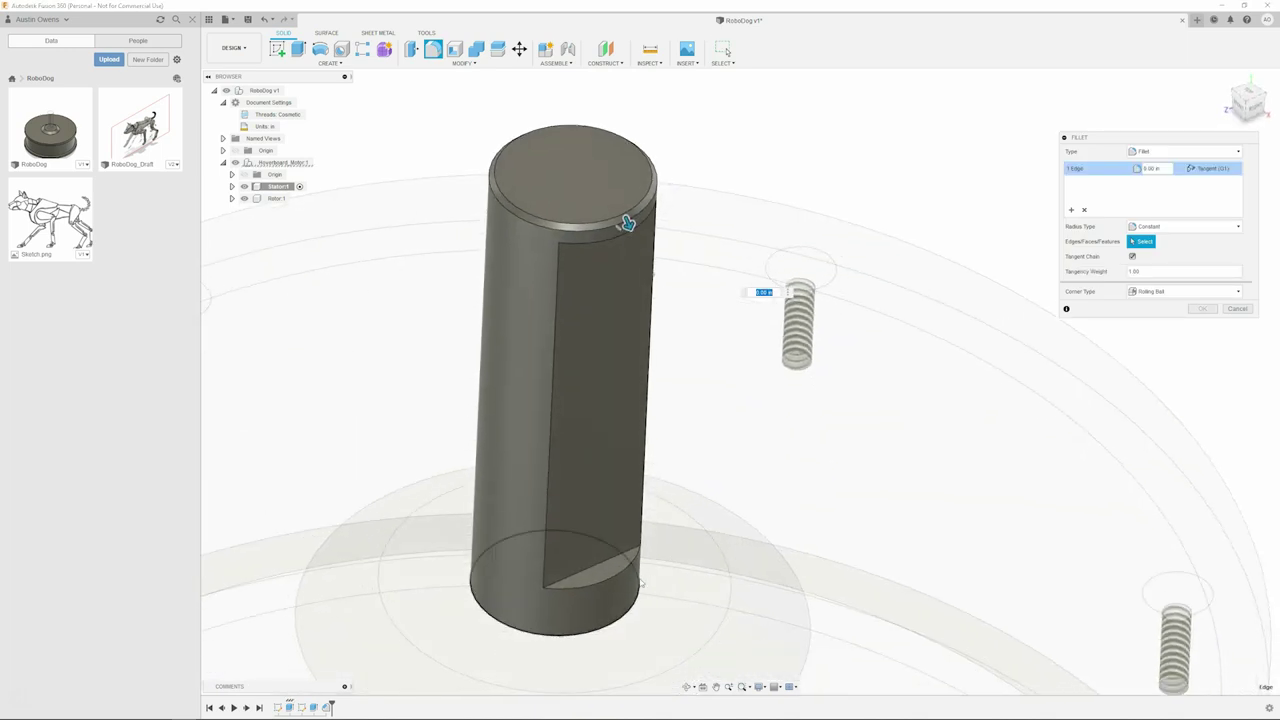
pyautogui.keyDown('shift'); pyautogui.moveTo(740, 374); pyautogui.dragTo(1115, 182, button='middle'); pyautogui.keyUp('shift')
pyautogui.write('.02')
pyautogui.keyDown('shift'); pyautogui.moveTo(1118, 168); pyautogui.dragTo(1203, 308, button='middle'); pyautogui.keyUp('shift')
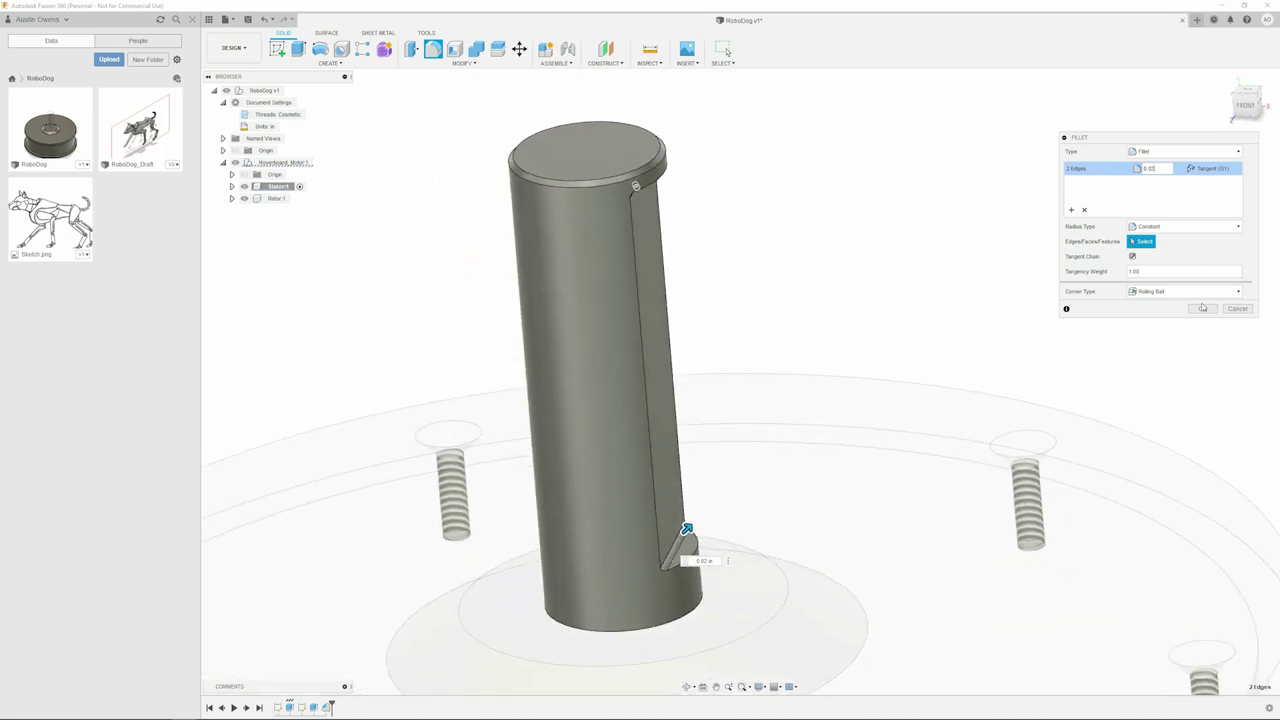
pyautogui.click(1203, 309)
pyautogui.keyDown('shift'); pyautogui.moveTo(948, 308); pyautogui.dragTo(913, 193, button='middle'); pyautogui.keyUp('shift')
pyautogui.press('F6')
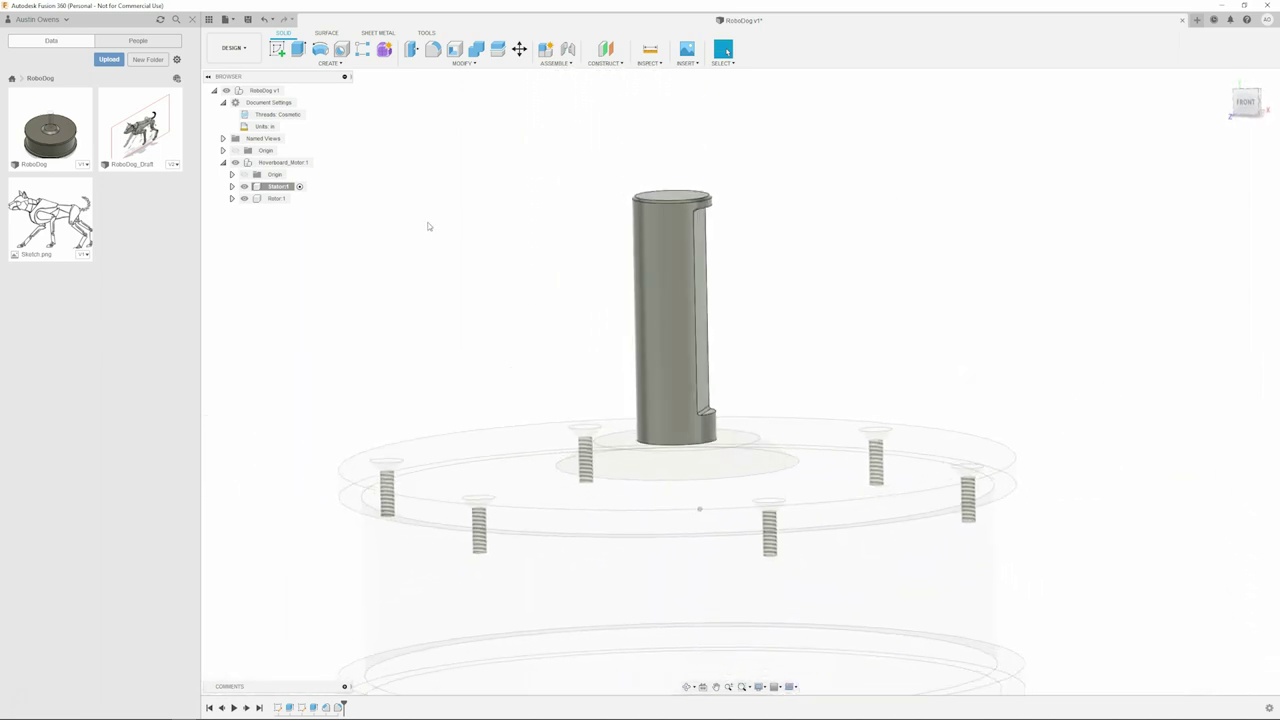
# Activate the Rotor component and fillet its upper flange rim, the drum's edge at the lower flange, and both edges of the tapered spoked cover.
pyautogui.click(297, 199)
pyautogui.click(438, 285)
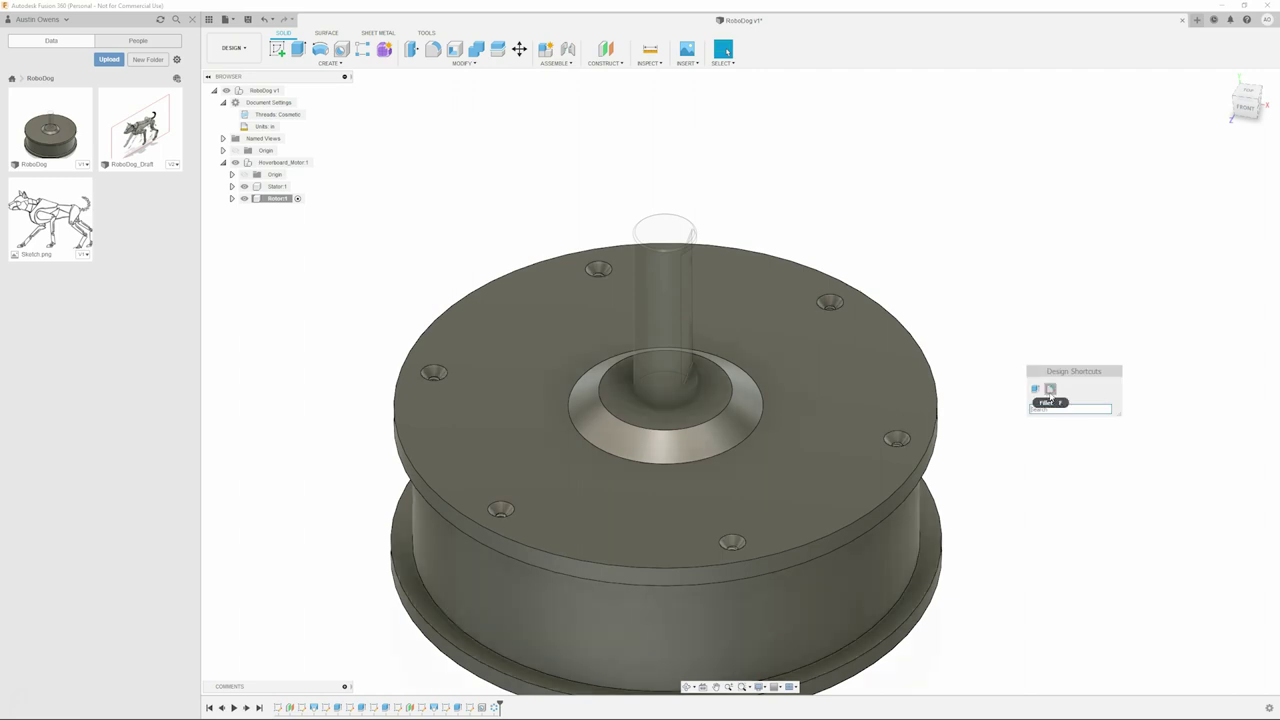
pyautogui.click(1050, 396)
pyautogui.keyDown('shift'); pyautogui.moveTo(1050, 396); pyautogui.dragTo(850, 504, button='middle'); pyautogui.keyUp('shift')
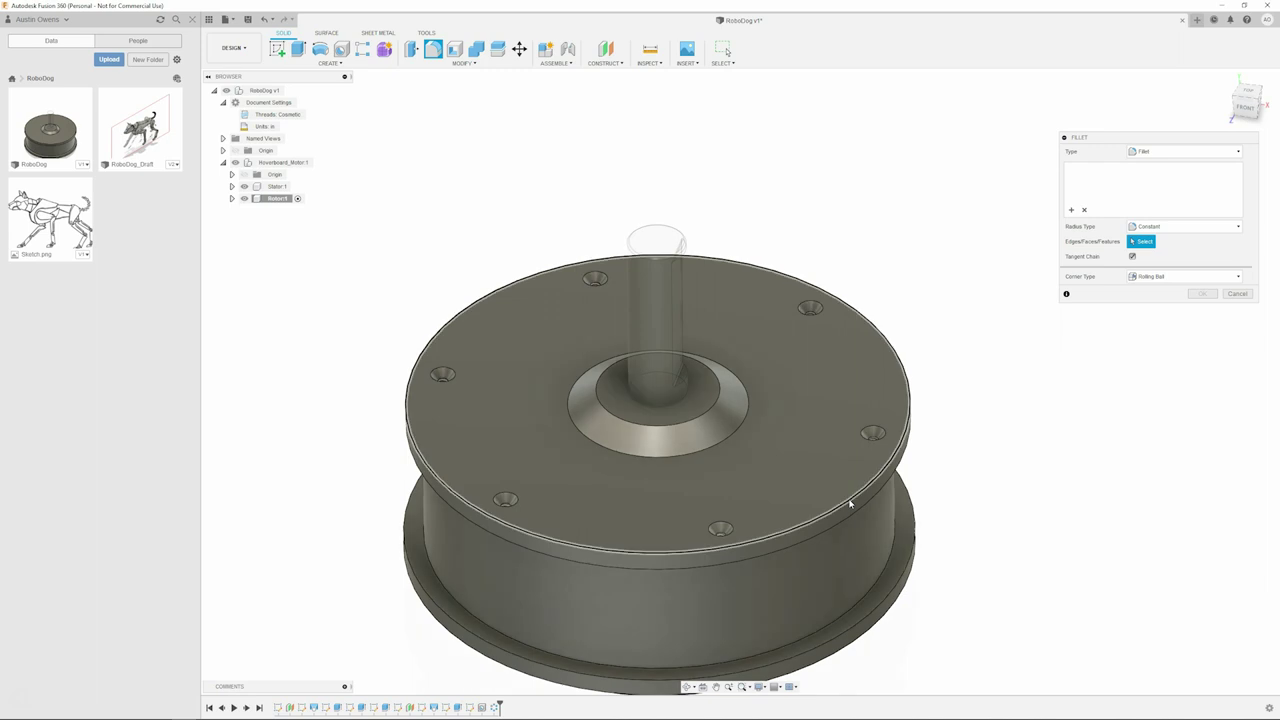
pyautogui.click(850, 504)
pyautogui.keyDown('shift'); pyautogui.moveTo(851, 497); pyautogui.dragTo(940, 584, button='middle'); pyautogui.keyUp('shift')
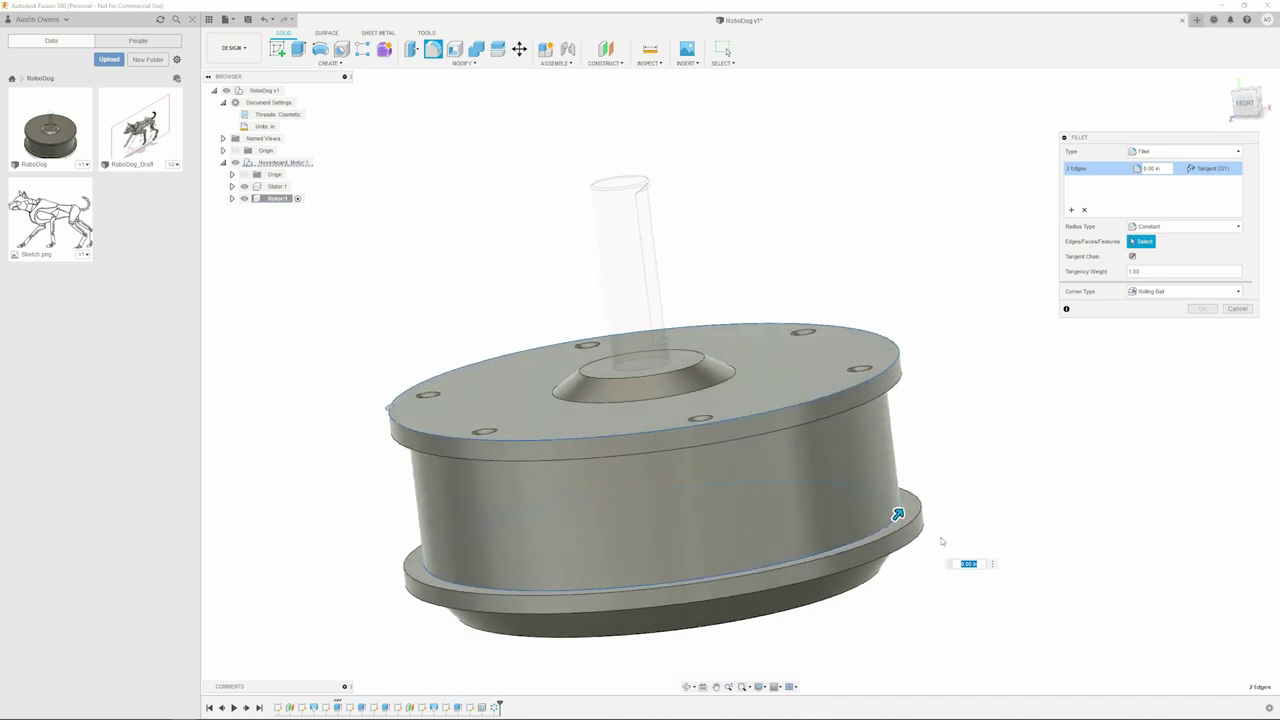
pyautogui.keyDown('shift'); pyautogui.moveTo(940, 560); pyautogui.dragTo(872, 450, button='middle'); pyautogui.keyUp('shift')
pyautogui.scroll(3, 872, 452)
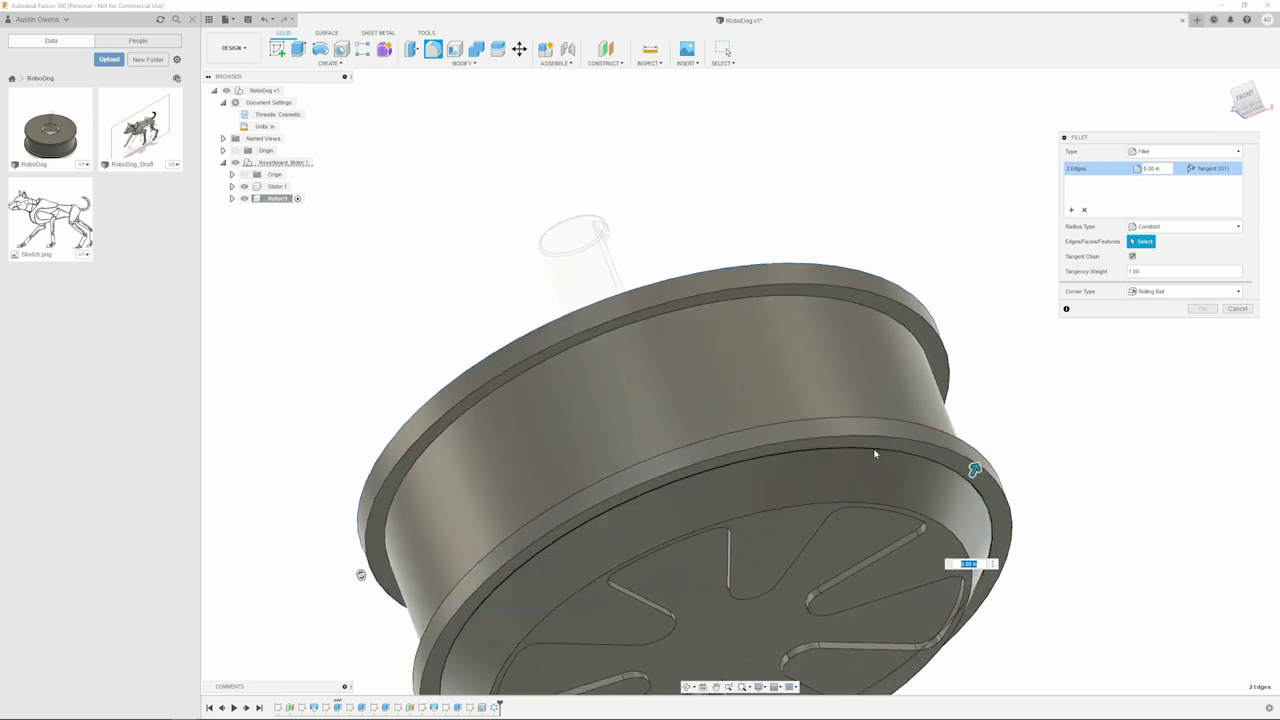
pyautogui.keyDown('shift'); pyautogui.moveTo(901, 503); pyautogui.dragTo(913, 531, button='middle'); pyautogui.keyUp('shift')
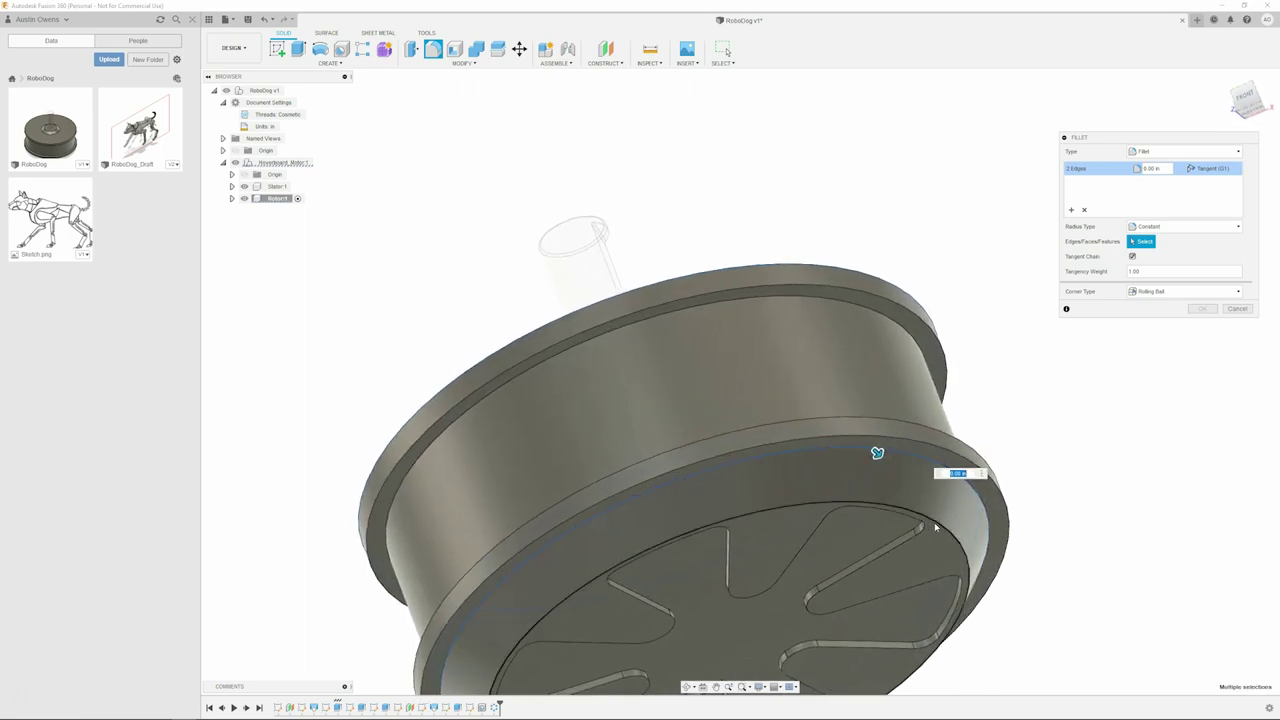
pyautogui.keyDown('shift'); pyautogui.moveTo(999, 617); pyautogui.dragTo(1000, 420, button='middle'); pyautogui.keyUp('shift')
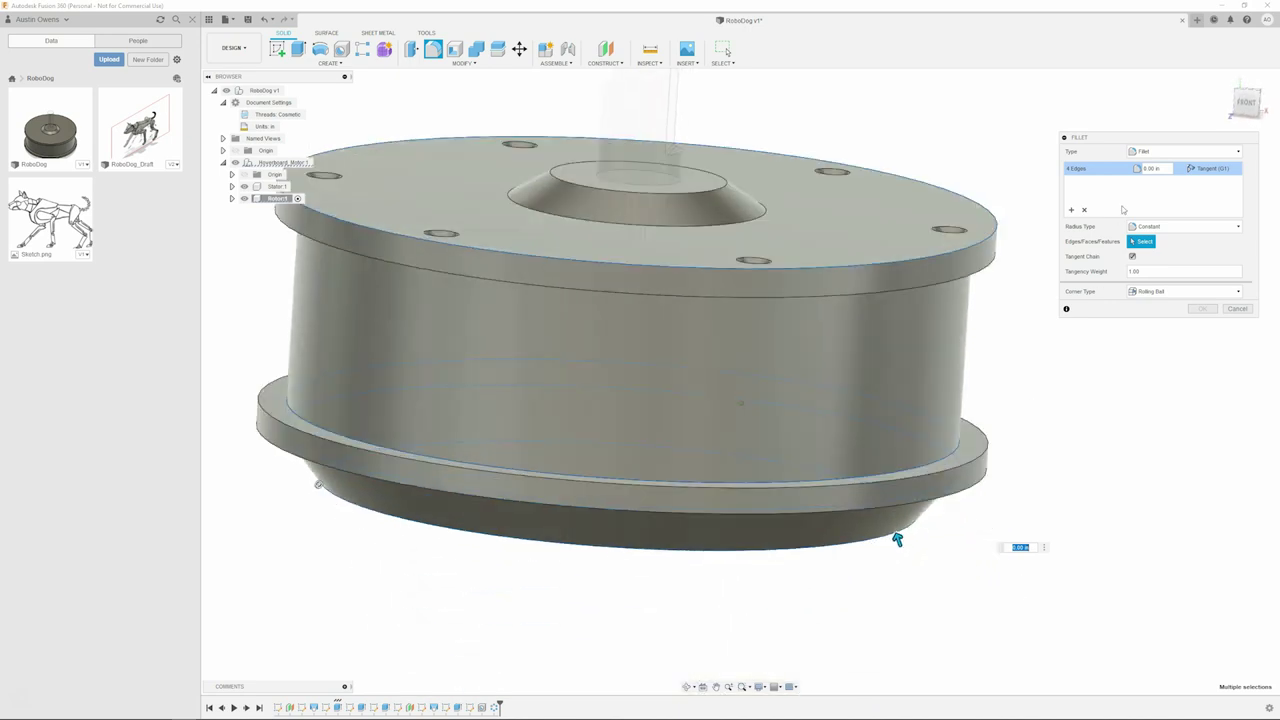
pyautogui.click(1155, 168)
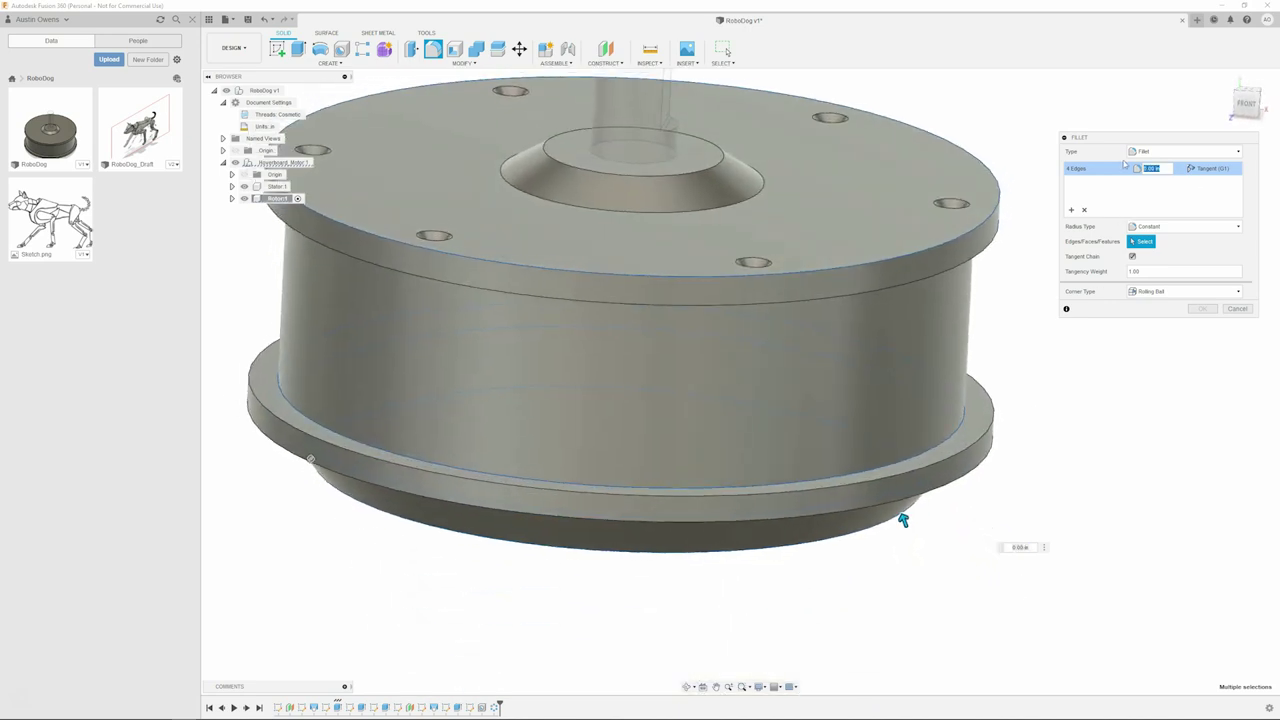
pyautogui.keyDown('shift'); pyautogui.moveTo(903, 519); pyautogui.dragTo(921, 465, button='middle'); pyautogui.keyUp('shift')
pyautogui.click(1204, 309)
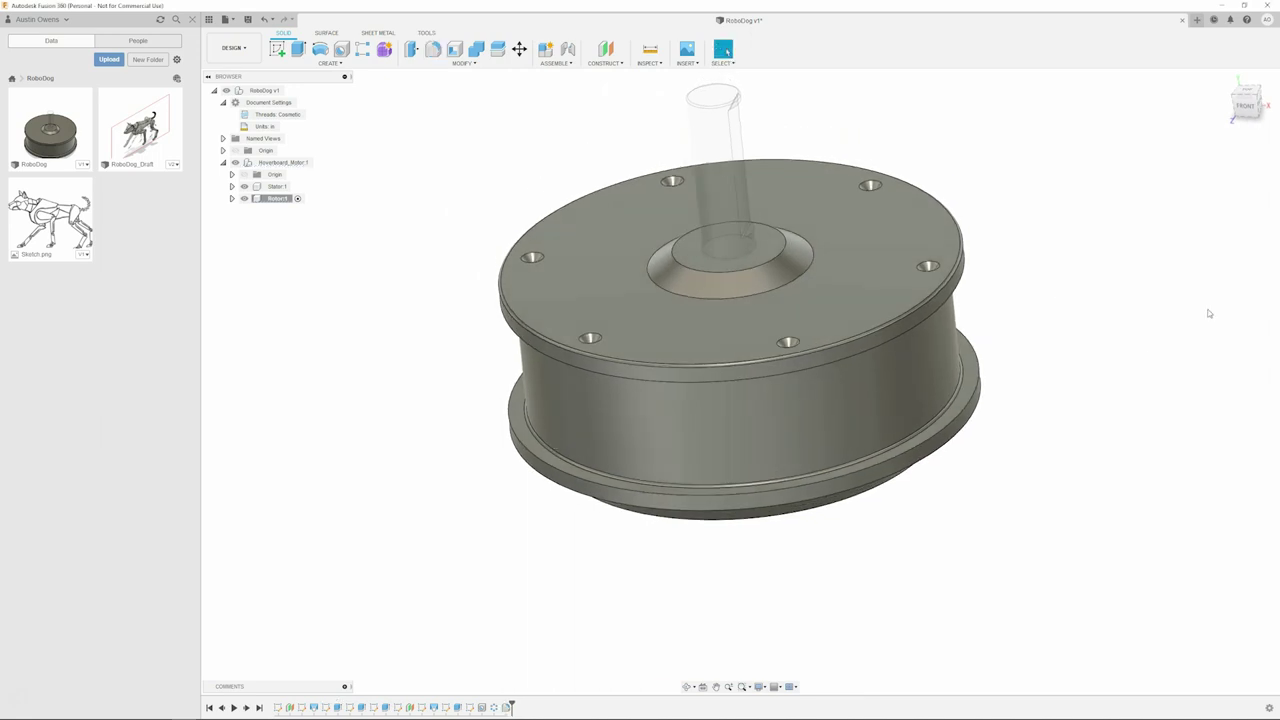
# Chamfer the upper outer edge of the rotor's lower flange by 0.05 in.
pyautogui.keyDown('shift'); pyautogui.moveTo(1097, 434); pyautogui.dragTo(641, 597, button='middle'); pyautogui.keyUp('shift')
pyautogui.scroll(2, 620, 596)
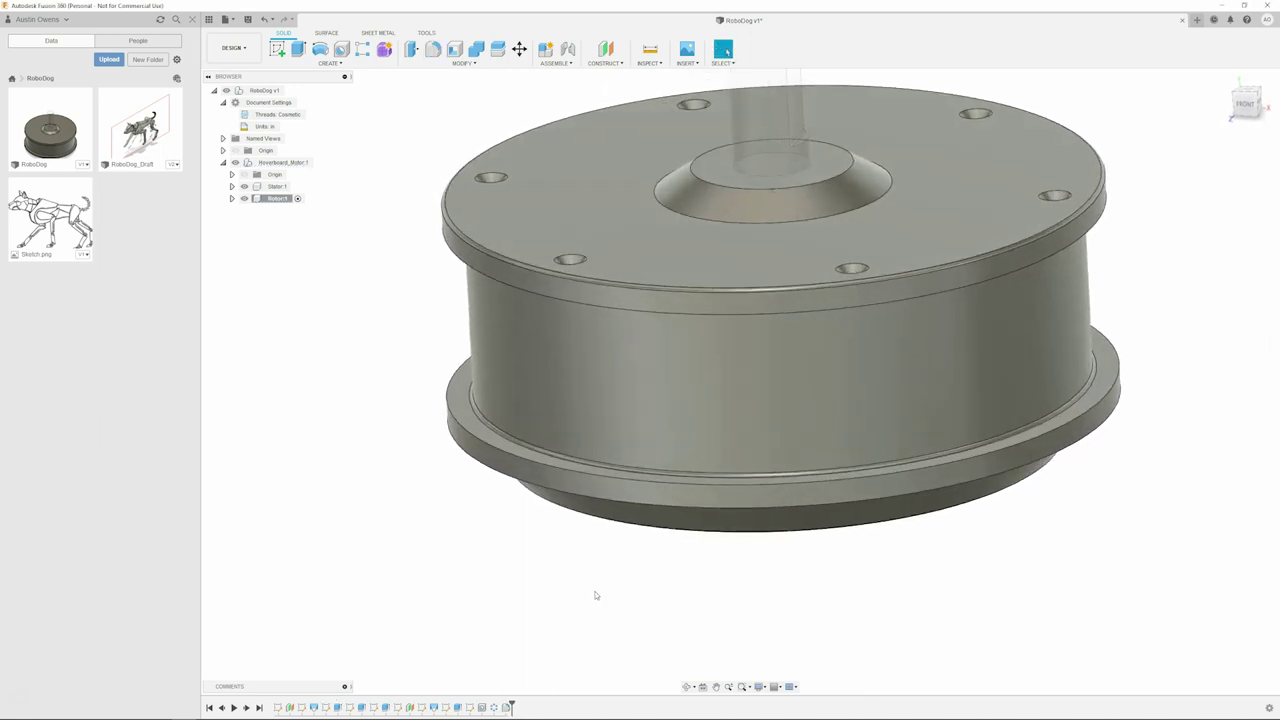
pyautogui.write('scha')
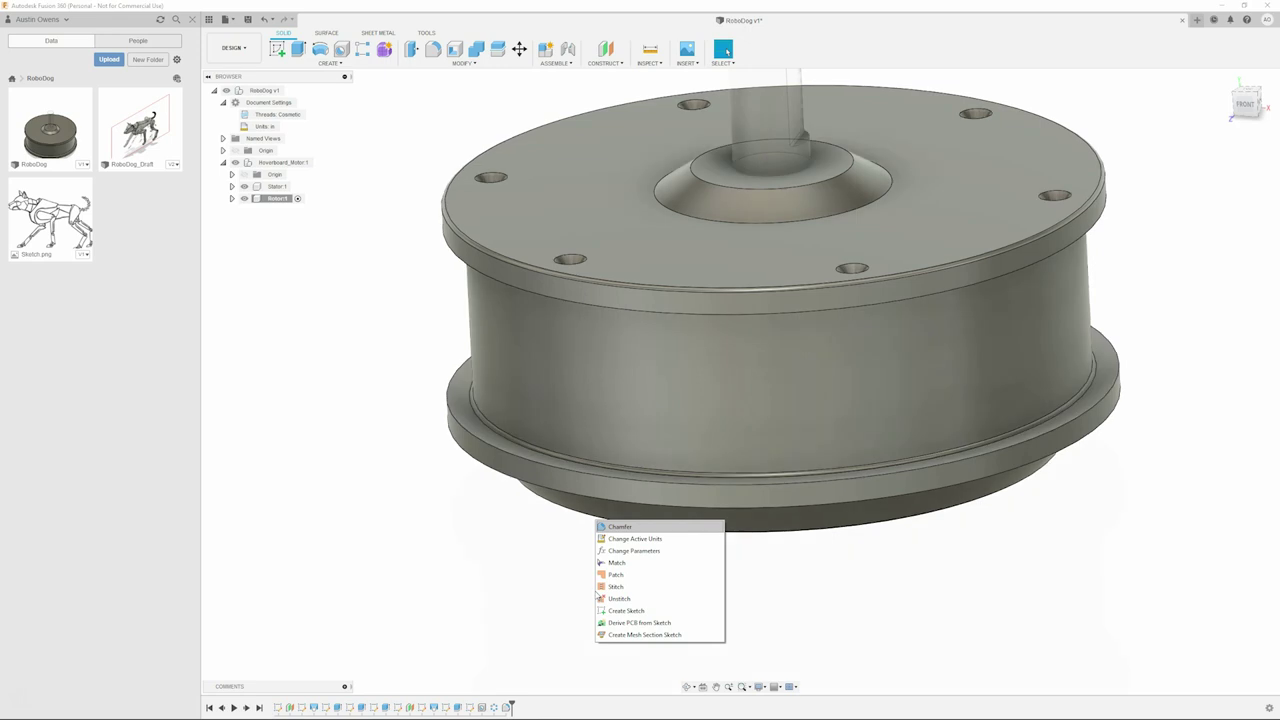
pyautogui.press('Return')
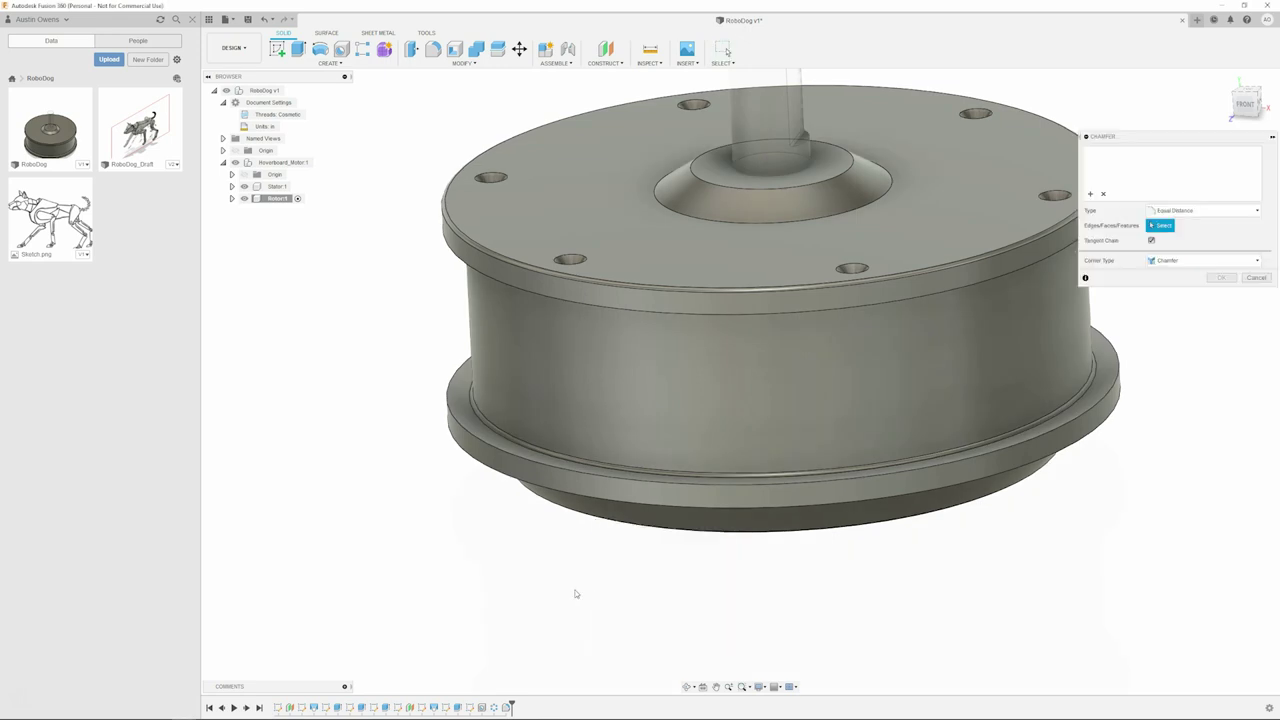
pyautogui.click(527, 461)
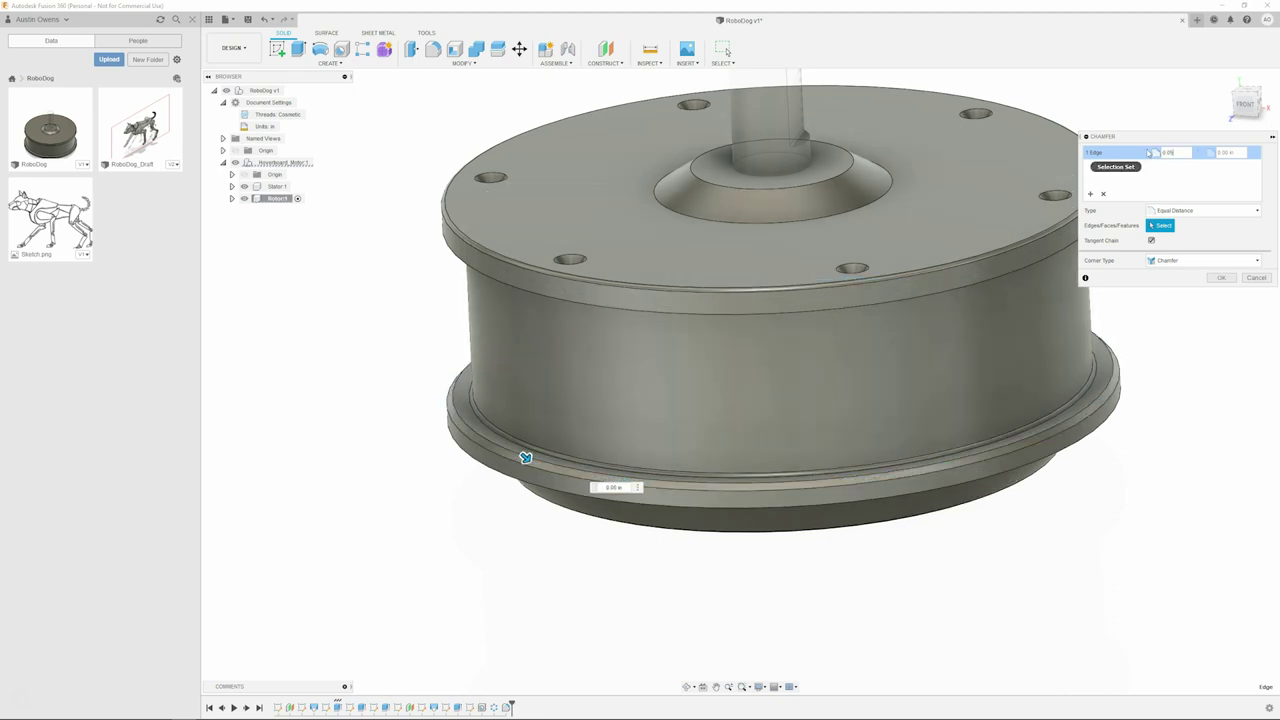
pyautogui.click(1222, 278)
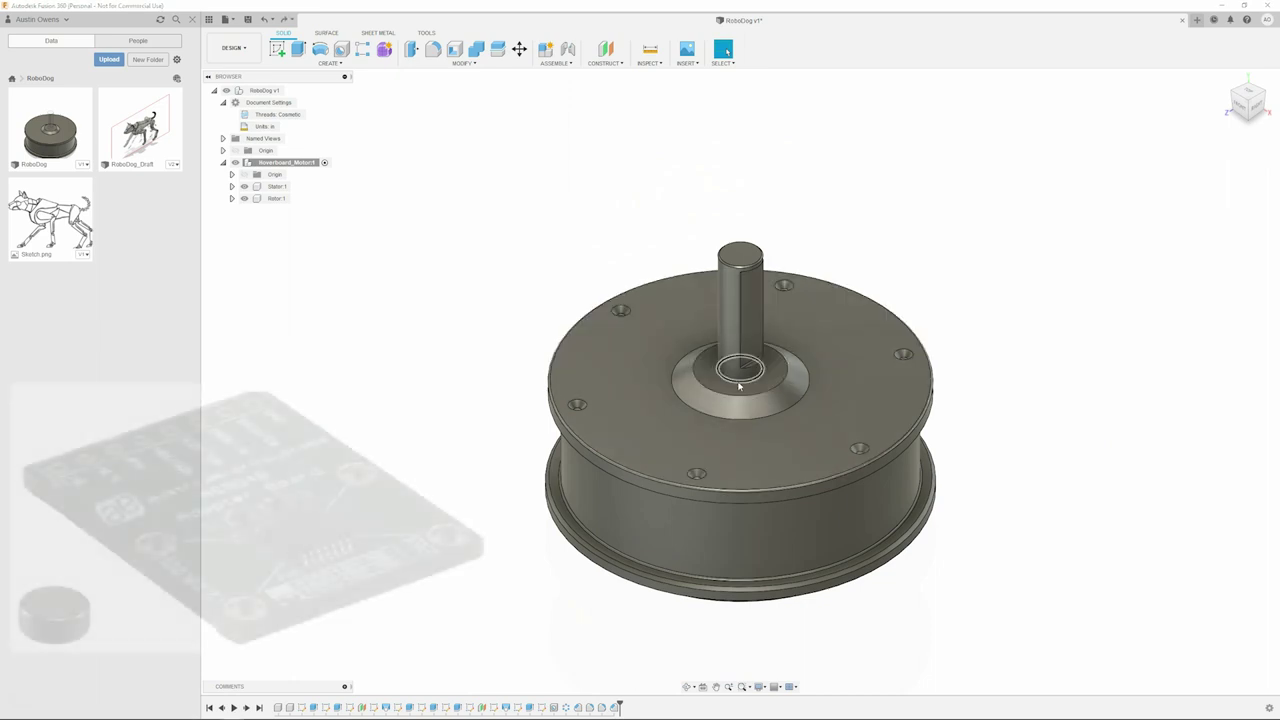
# Join the stator shaft's base edge to the rotor's raised hub with a revolute joint about the Z axis and try the rotation.
pyautogui.scroll(2, 868, 371)
pyautogui.scroll(5, 868, 371)
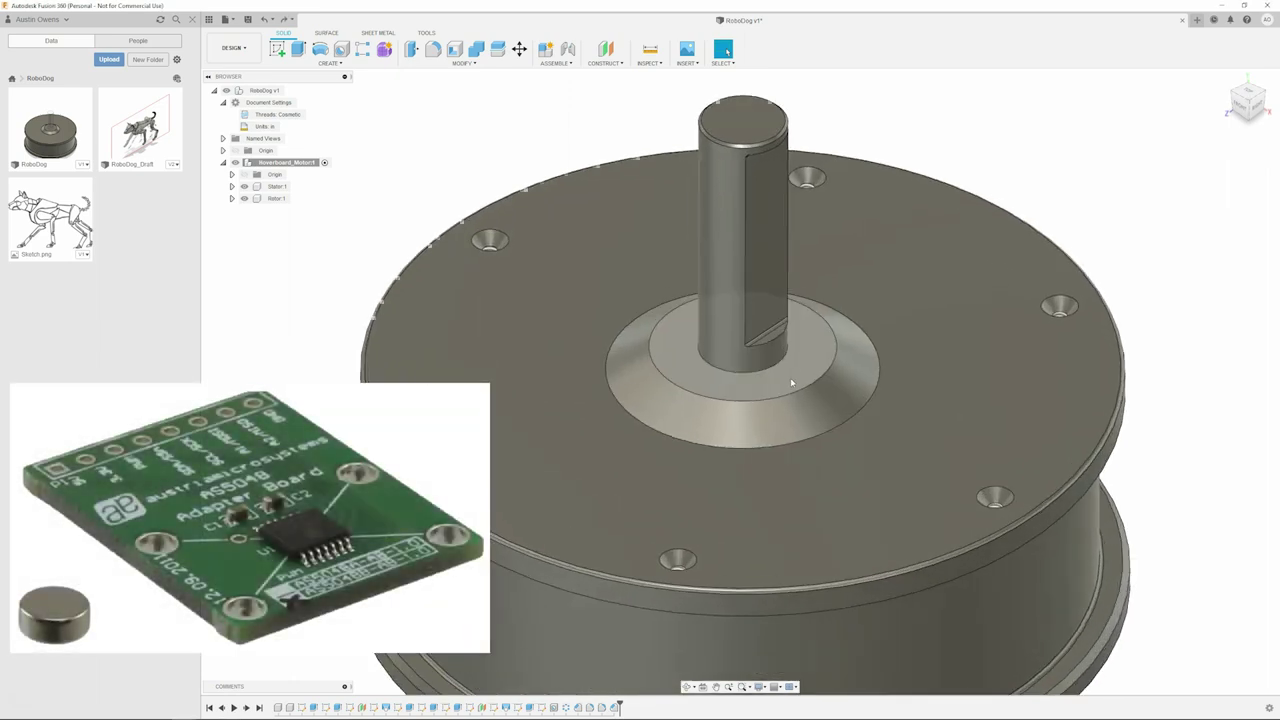
pyautogui.click(731, 368)
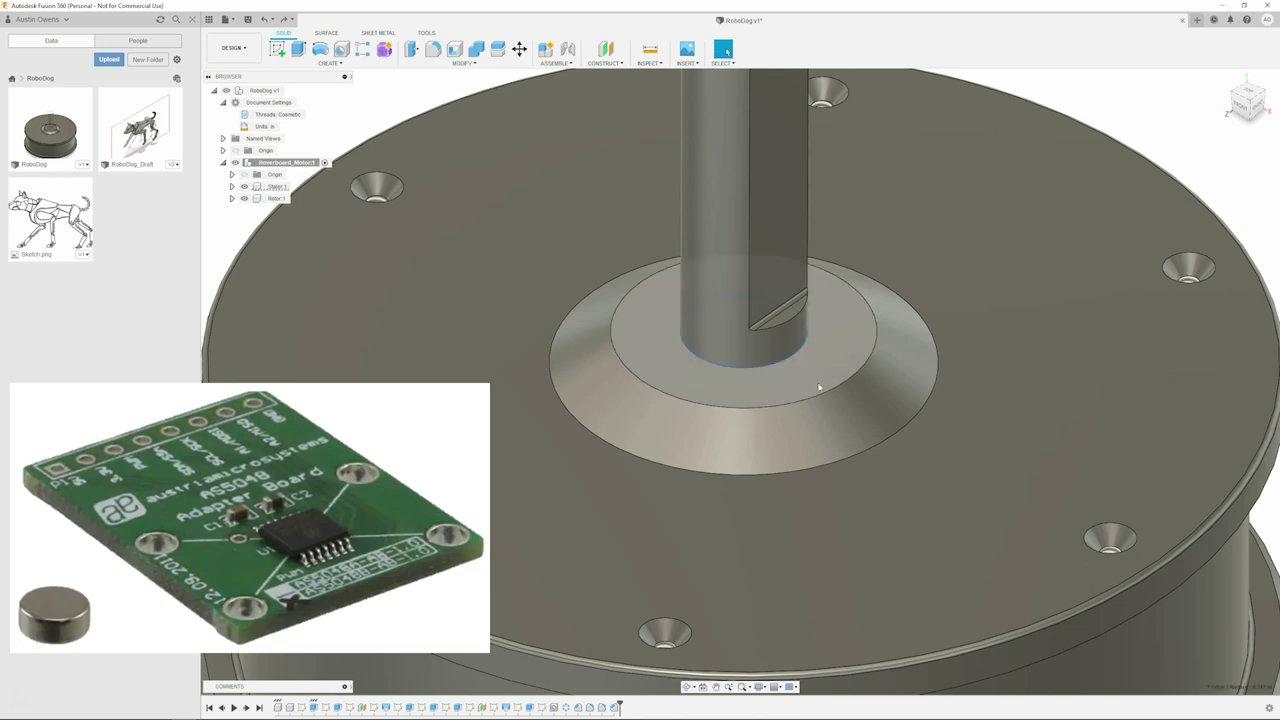
pyautogui.click(834, 393)
pyautogui.click(567, 48)
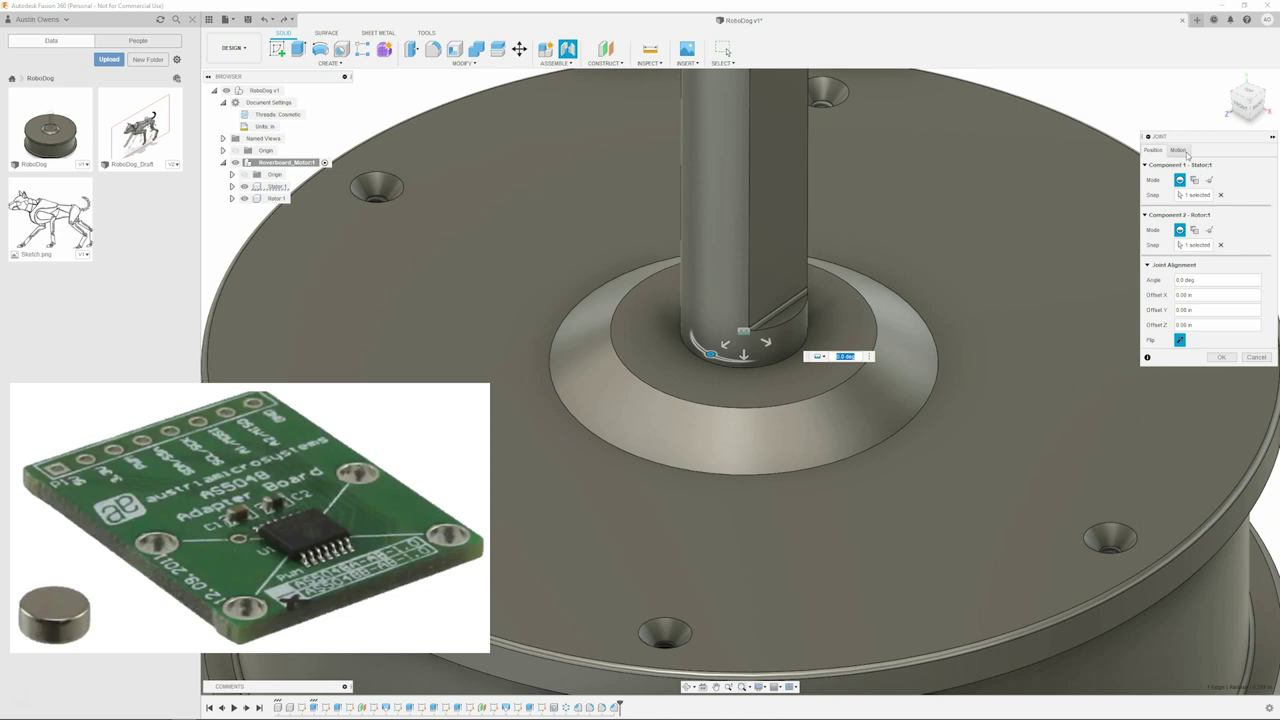
pyautogui.click(1184, 151)
pyautogui.click(1193, 166)
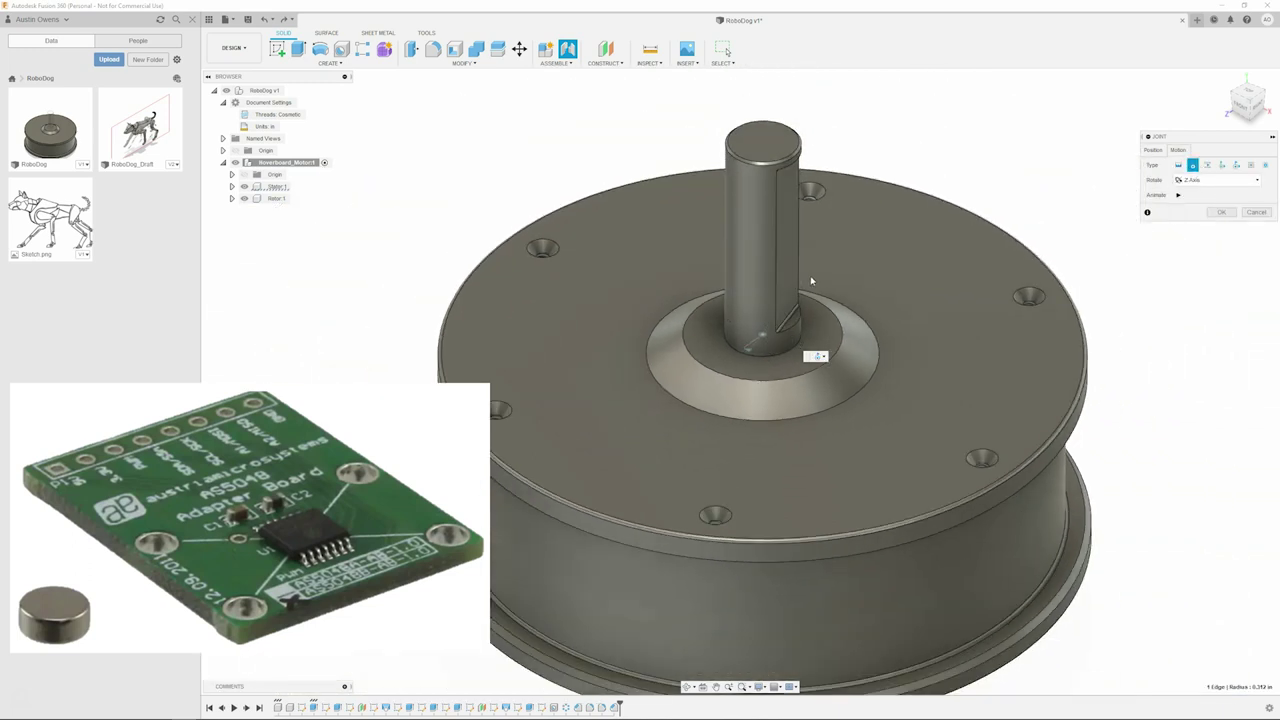
pyautogui.click(1219, 213)
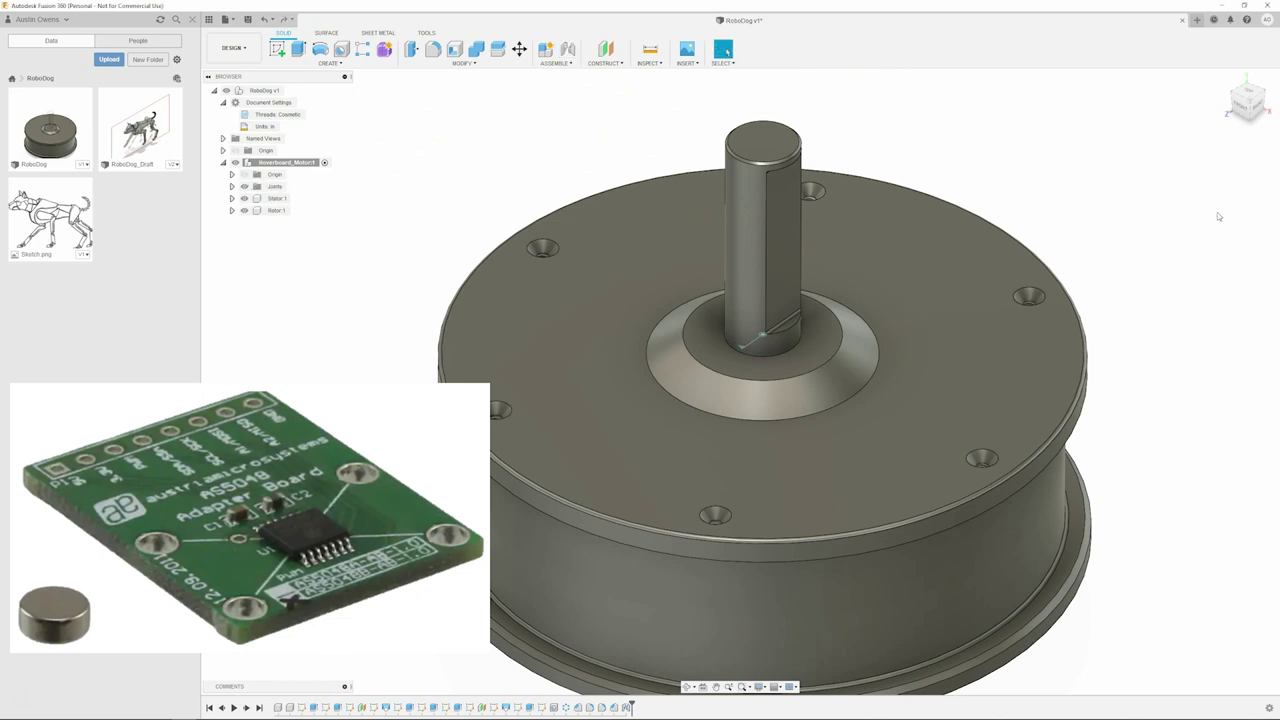
pyautogui.moveTo(948, 454); pyautogui.dragTo(461, 315)
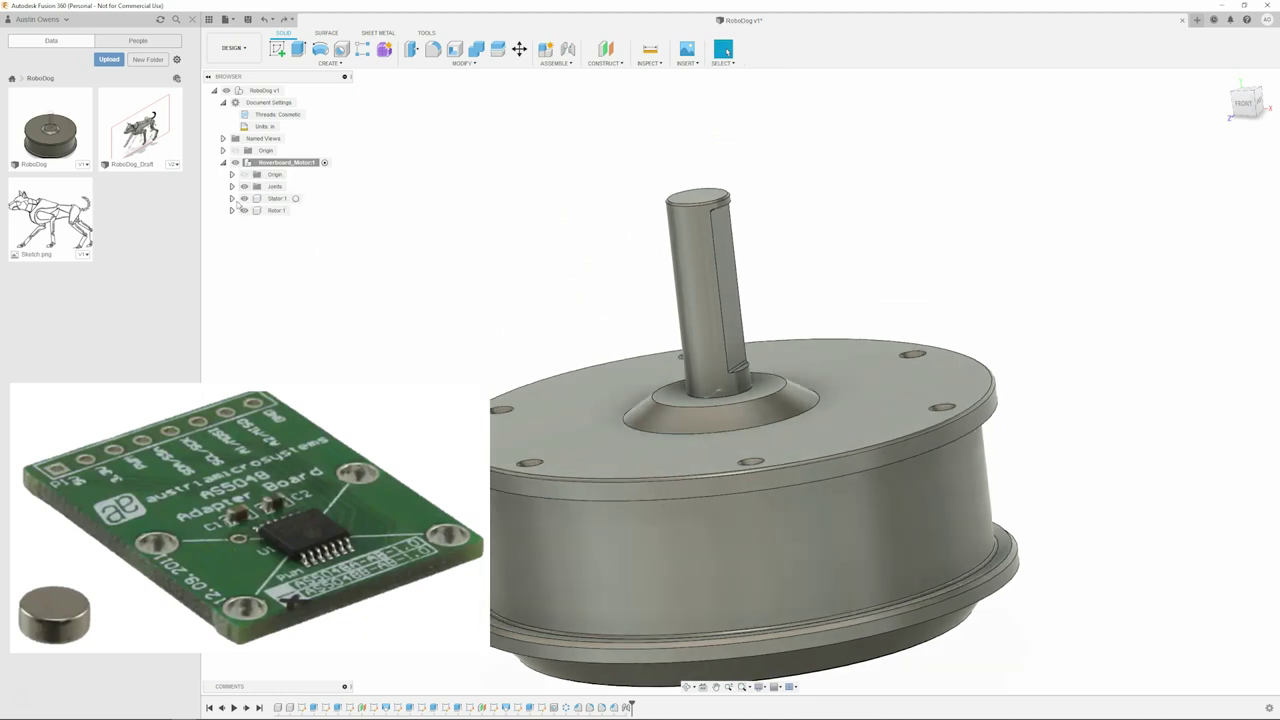
# Ground the Stator component inside the Hoverboard_Motor assembly.
pyautogui.click(232, 198)
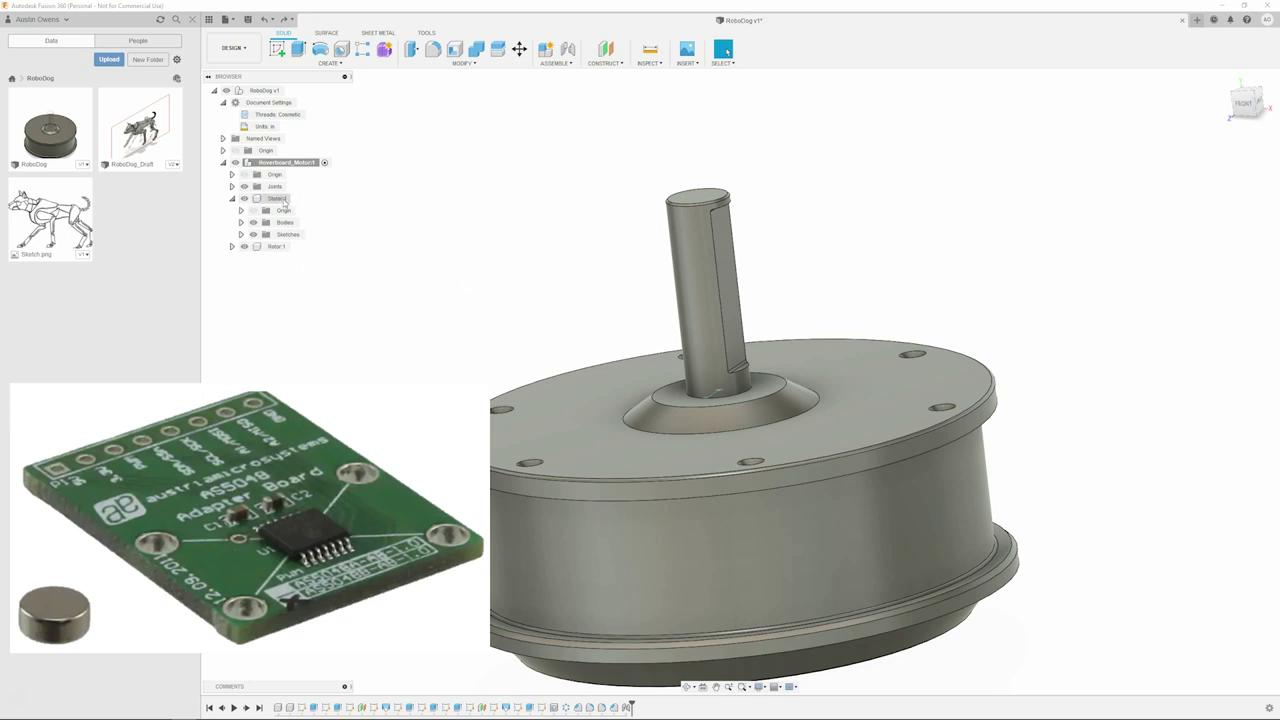
pyautogui.rightClick(284, 200)
pyautogui.click(305, 218)
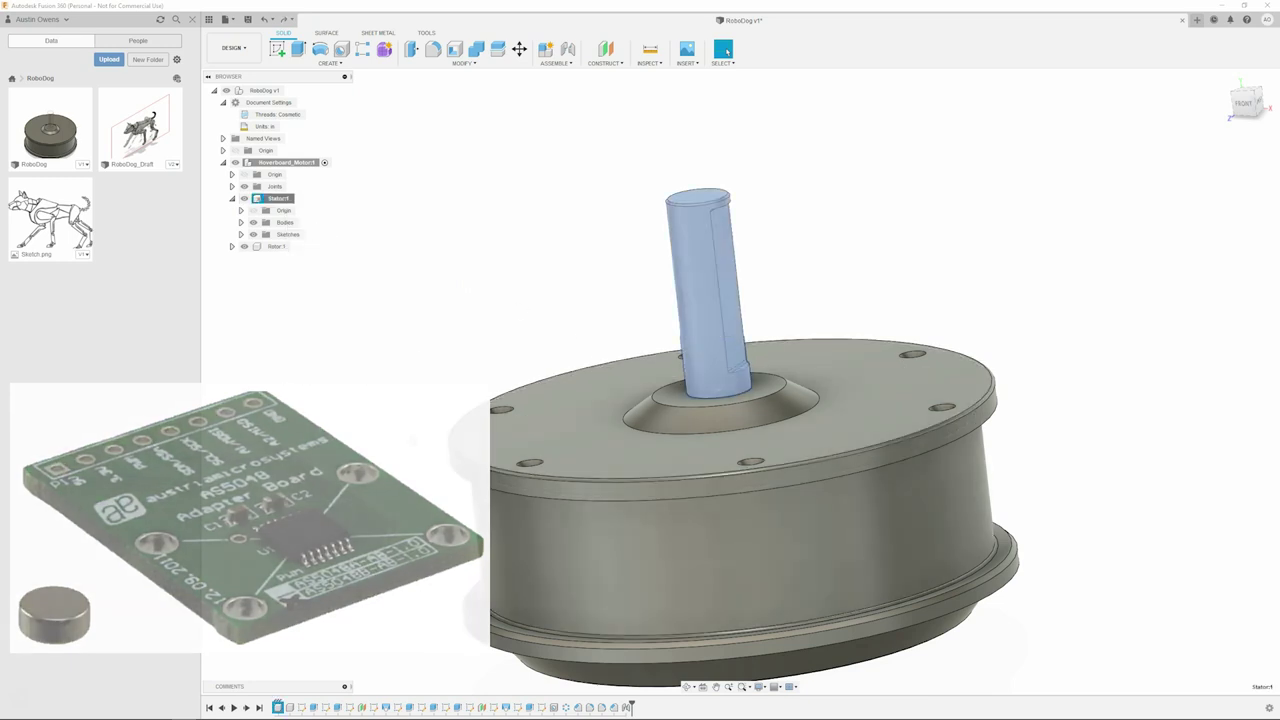
pyautogui.press('Escape')
# Spin the rotor around the grounded stator and inspect the joint's motion from the spoked side and the shaft side.
pyautogui.moveTo(818, 519)
pyautogui.mouseDown()
pyautogui.moveTo(723, 528)
pyautogui.moveTo(728, 540)
pyautogui.moveTo(908, 506)
pyautogui.moveTo(633, 553)
pyautogui.mouseUp()
pyautogui.keyDown('shift'); pyautogui.moveTo(633, 553); pyautogui.dragTo(705, 467, button='middle'); pyautogui.keyUp('shift')
pyautogui.click(945, 500)
pyautogui.scroll(2, 945, 503)
pyautogui.press('Escape')
pyautogui.scroll(-5, 847, 479)
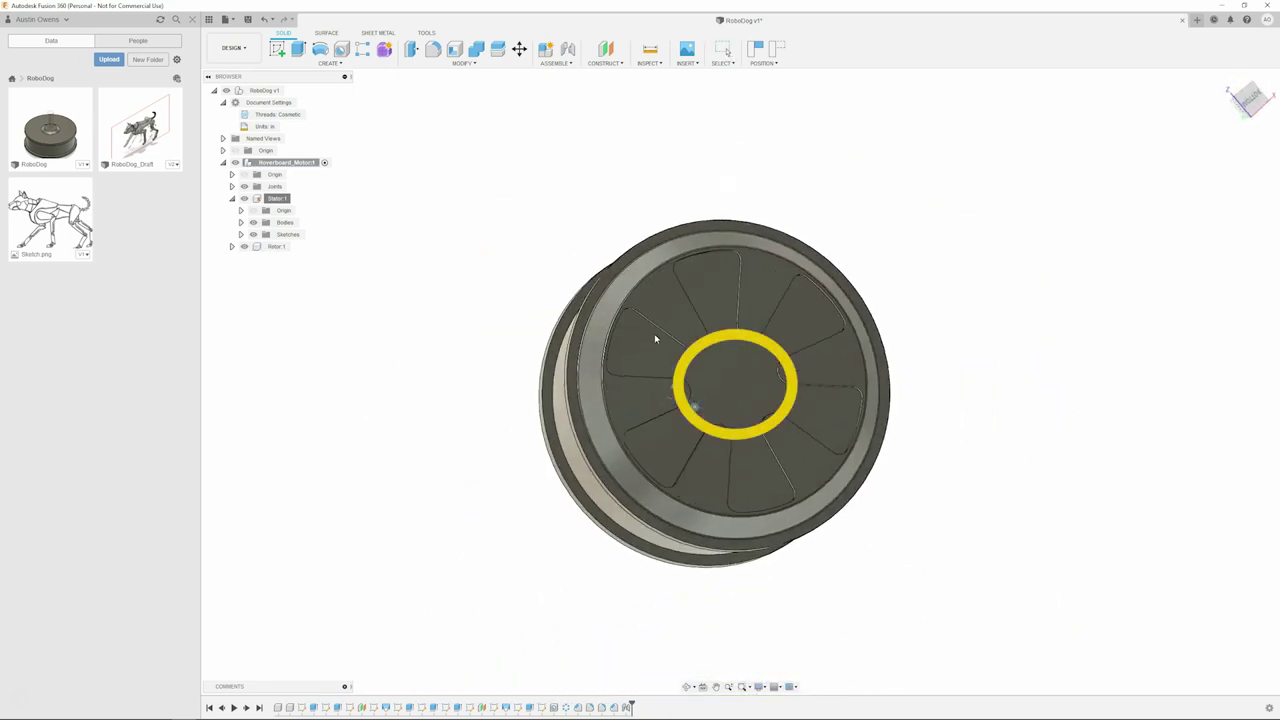
pyautogui.keyDown('shift'); pyautogui.moveTo(826, 434); pyautogui.dragTo(857, 286, button='middle'); pyautogui.keyUp('shift')
pyautogui.keyDown('shift'); pyautogui.moveTo(931, 426); pyautogui.dragTo(937, 457, button='middle'); pyautogui.keyUp('shift')
pyautogui.scroll(3, 863, 466)
pyautogui.scroll(2, 865, 463)
pyautogui.scroll(1, 772, 509)
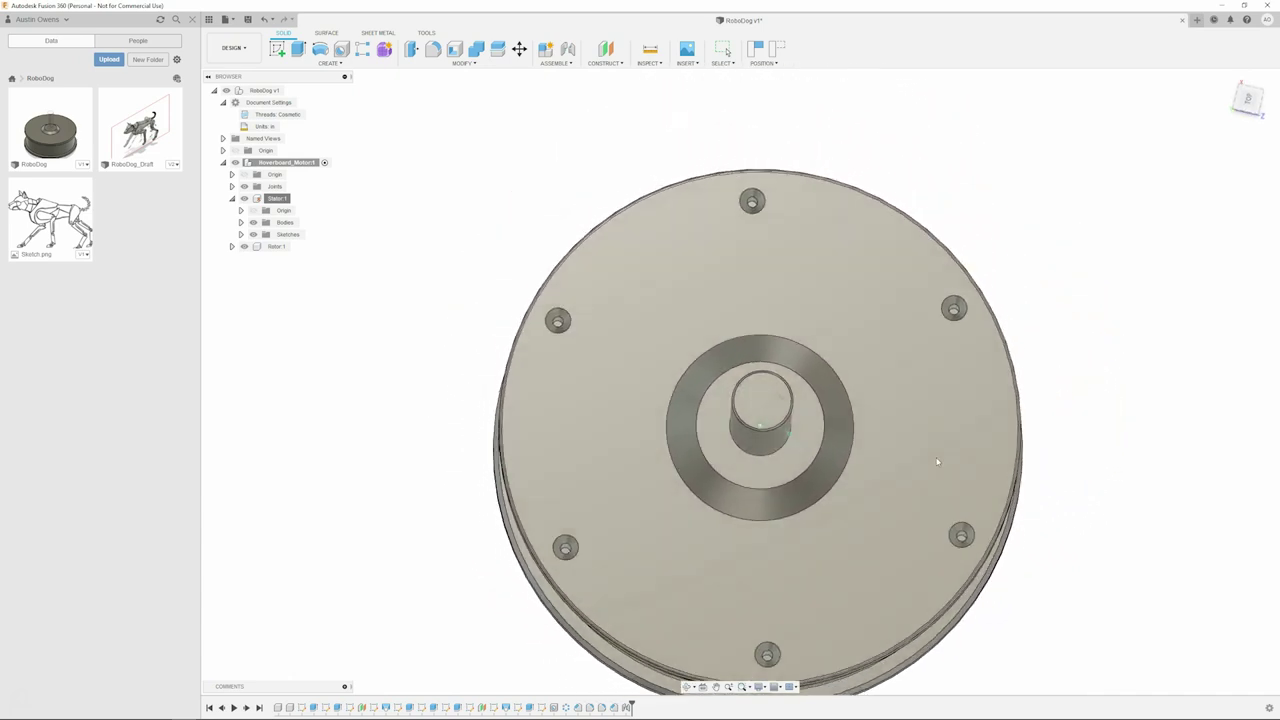
pyautogui.scroll(-2, 566, 420)
pyautogui.keyDown('shift'); pyautogui.moveTo(566, 420); pyautogui.dragTo(1150, 260, button='middle'); pyautogui.keyUp('shift')
pyautogui.press('F6')
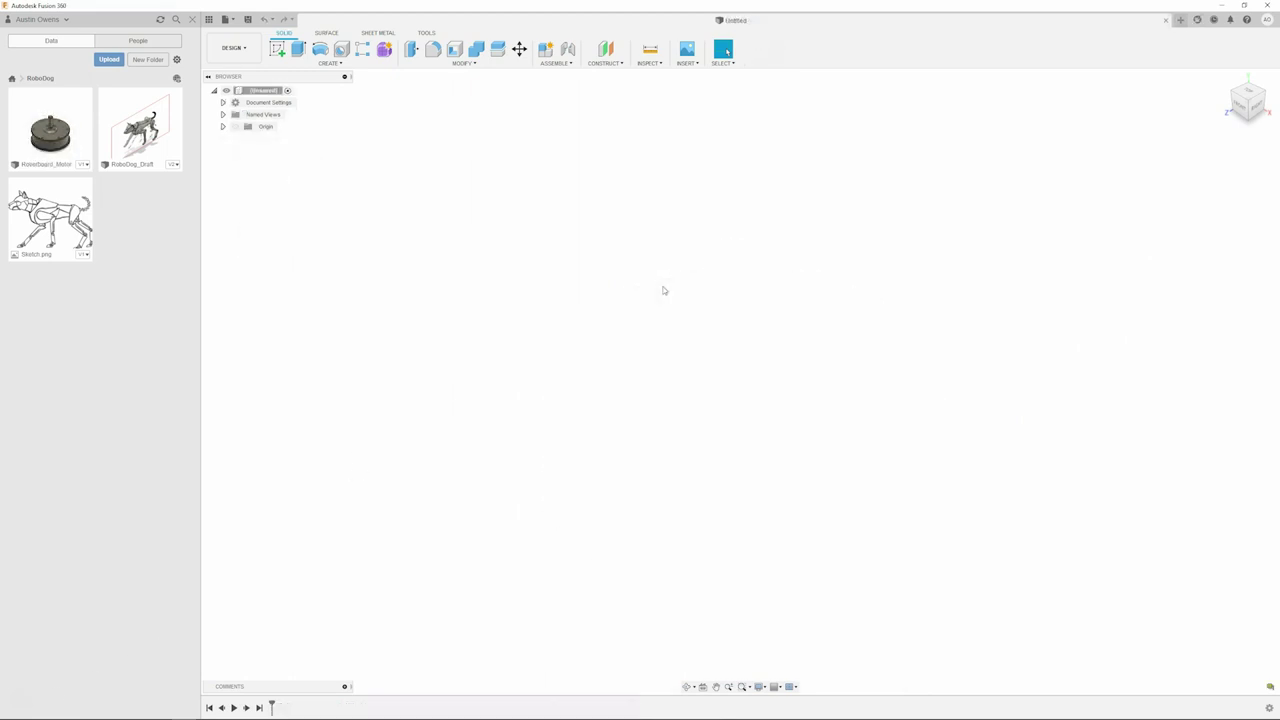
# Save the new empty design as RoboDog in the RoboDog project.
pyautogui.hotkey('ctrl', 's')
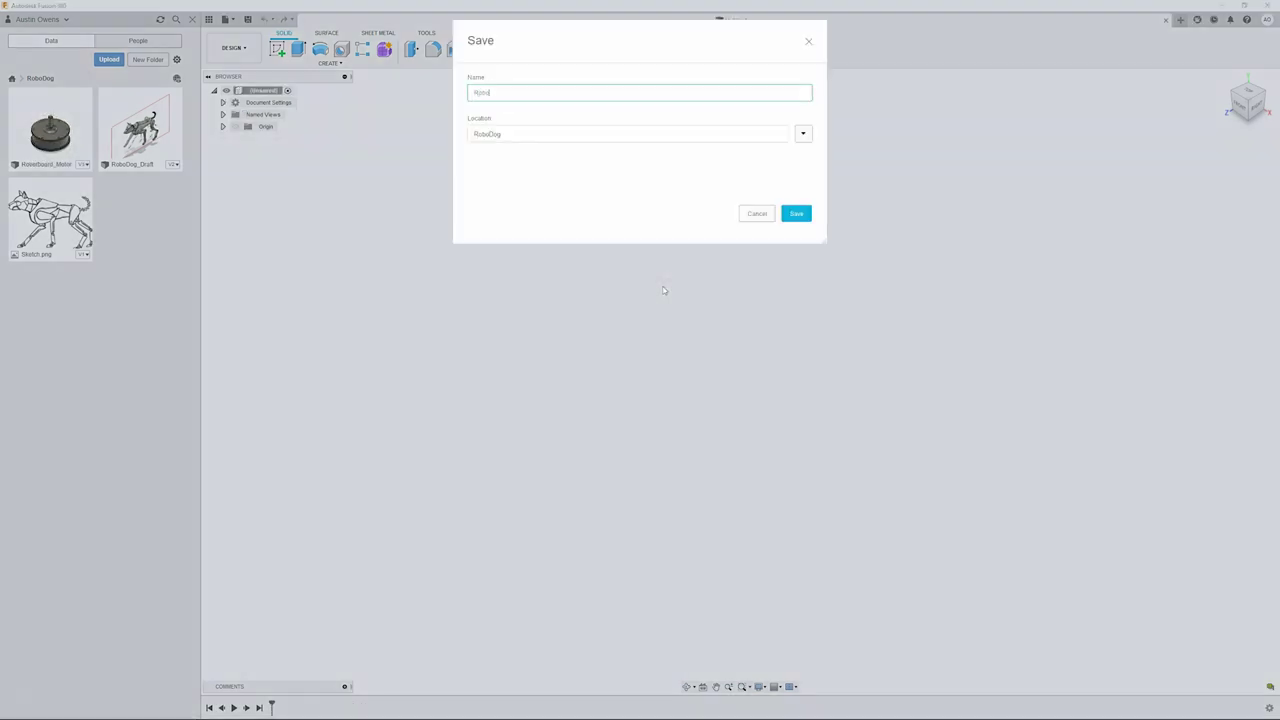
pyautogui.press('Return')
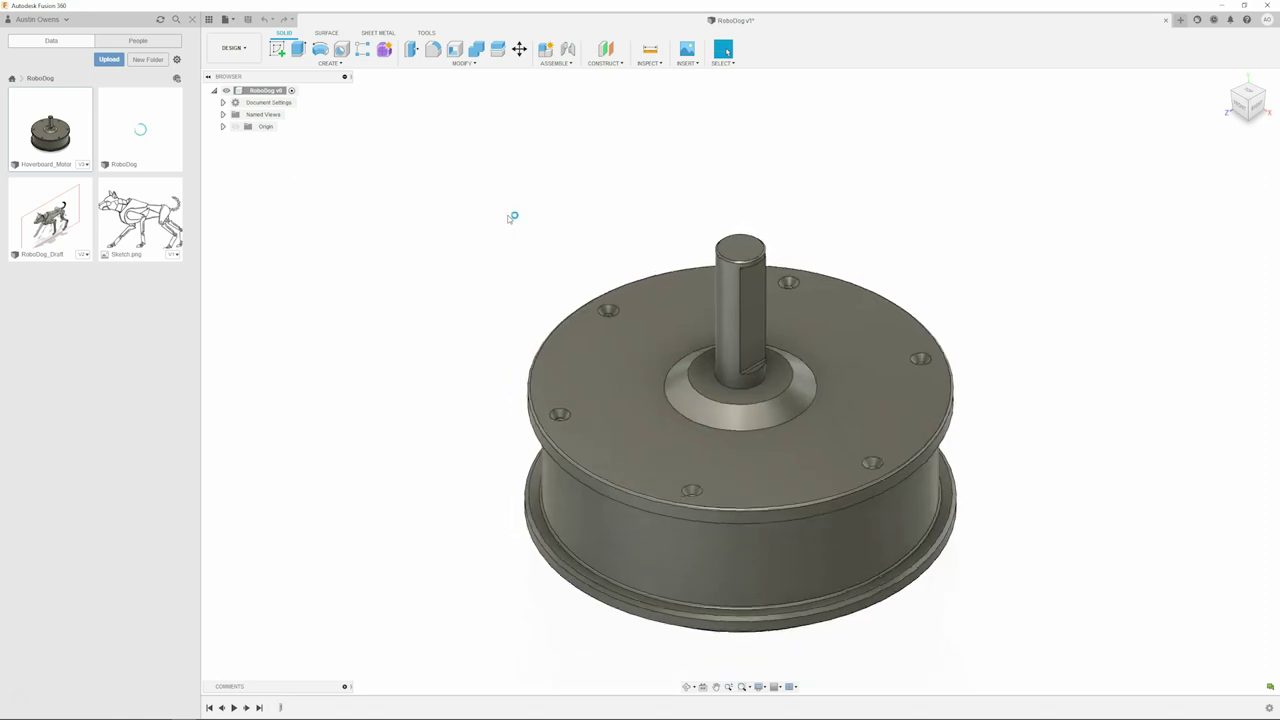
# Place the Hoverboard_Motor component in the RoboDog design, rotated -90 degrees about X and 30 degrees about Y.
pyautogui.moveTo(701, 389); pyautogui.dragTo(741, 313)
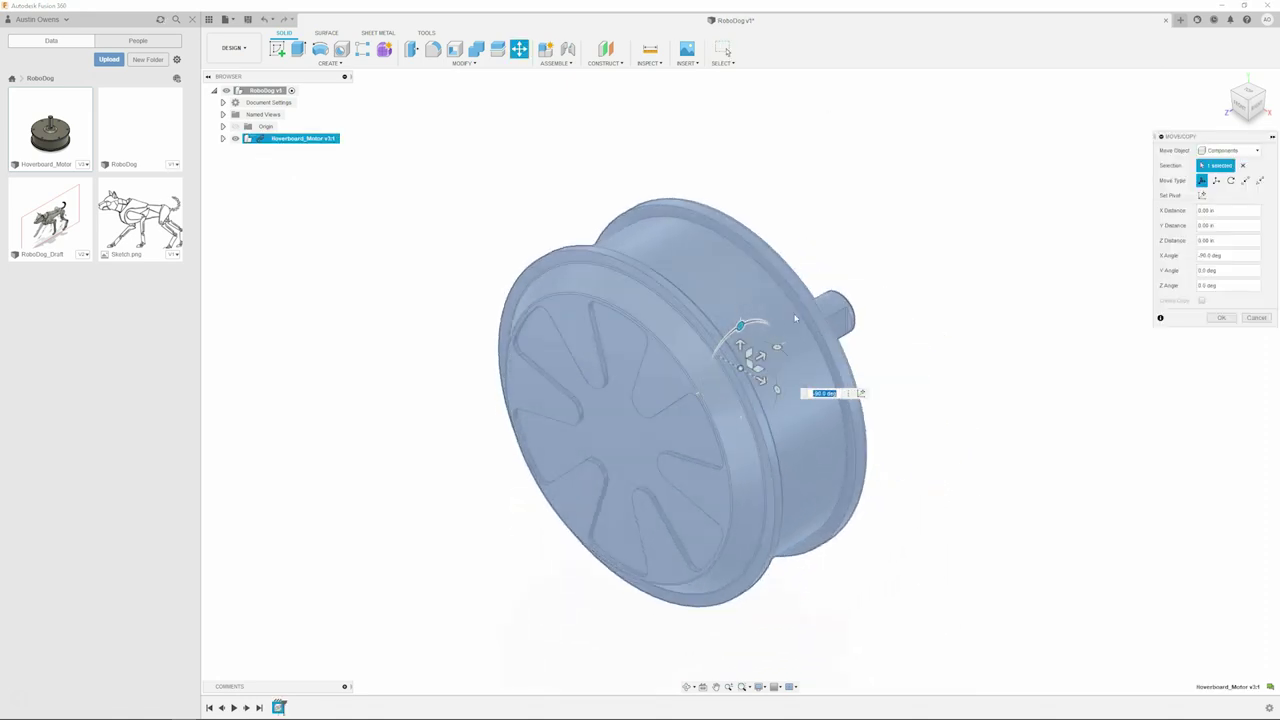
pyautogui.keyDown('shift'); pyautogui.moveTo(947, 346); pyautogui.dragTo(860, 346, button='middle'); pyautogui.keyUp('shift')
pyautogui.scroll(3, 737, 368)
pyautogui.moveTo(738, 369); pyautogui.dragTo(746, 395)
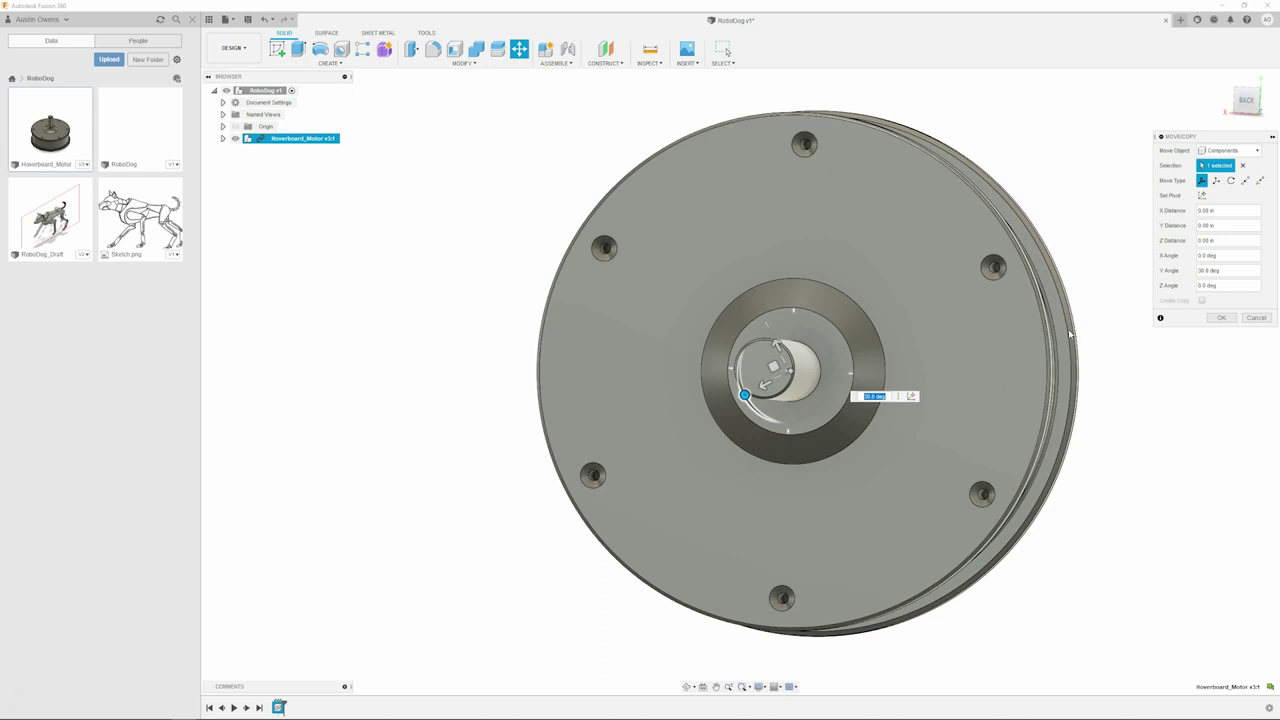
pyautogui.click(1222, 318)
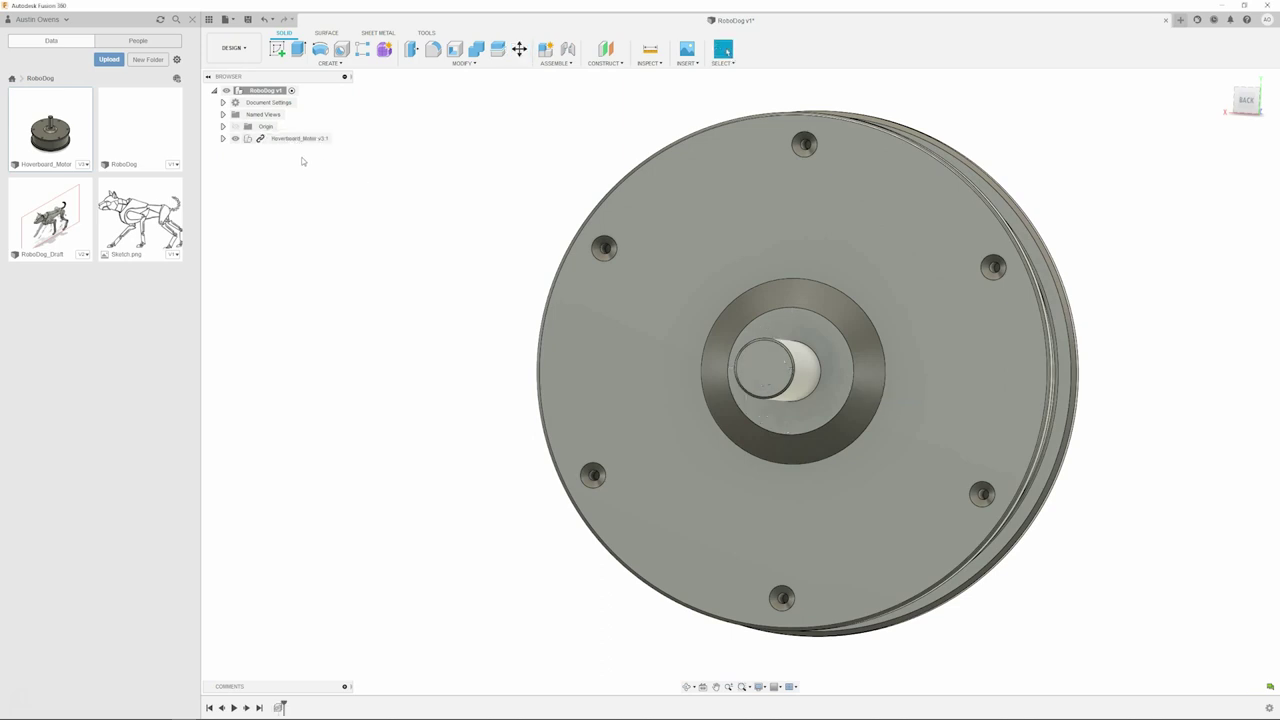
# Create an internal standard component named Adapter under the RoboDog root and activate it.
pyautogui.click(1240, 118)
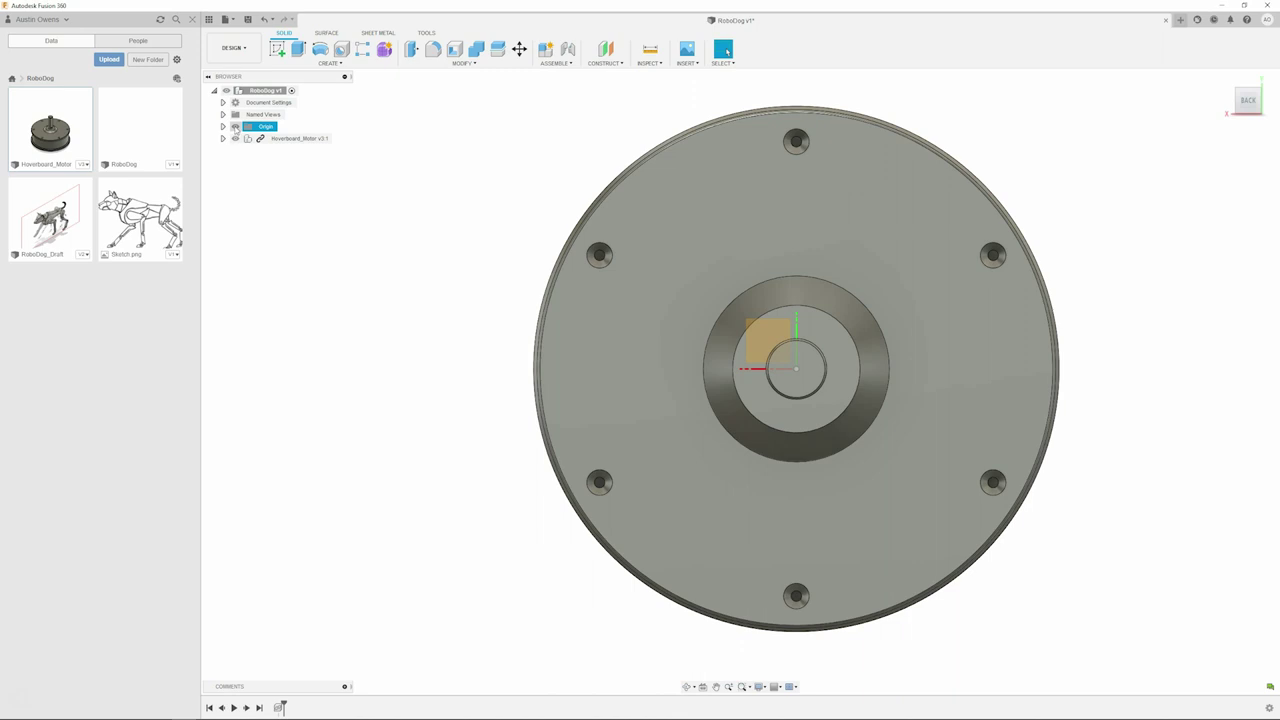
pyautogui.keyDown('shift'); pyautogui.moveTo(456, 306); pyautogui.dragTo(360, 169, button='middle'); pyautogui.keyUp('shift')
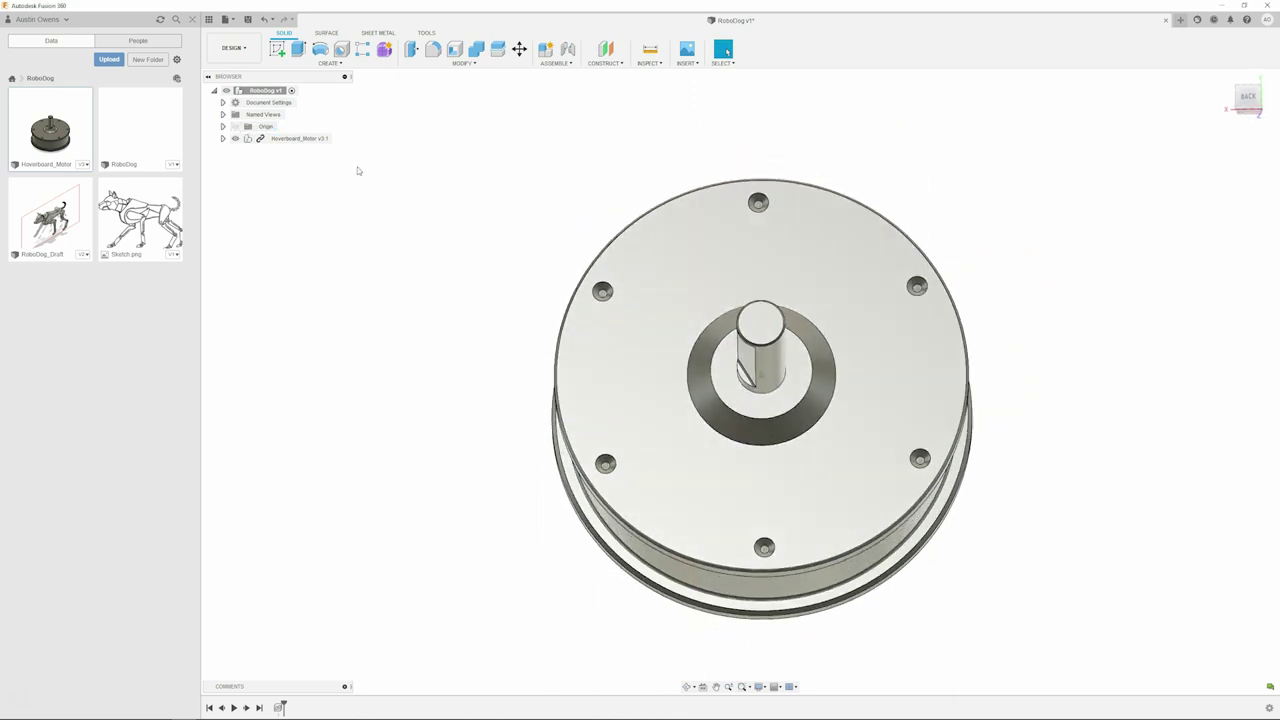
pyautogui.rightClick(255, 92)
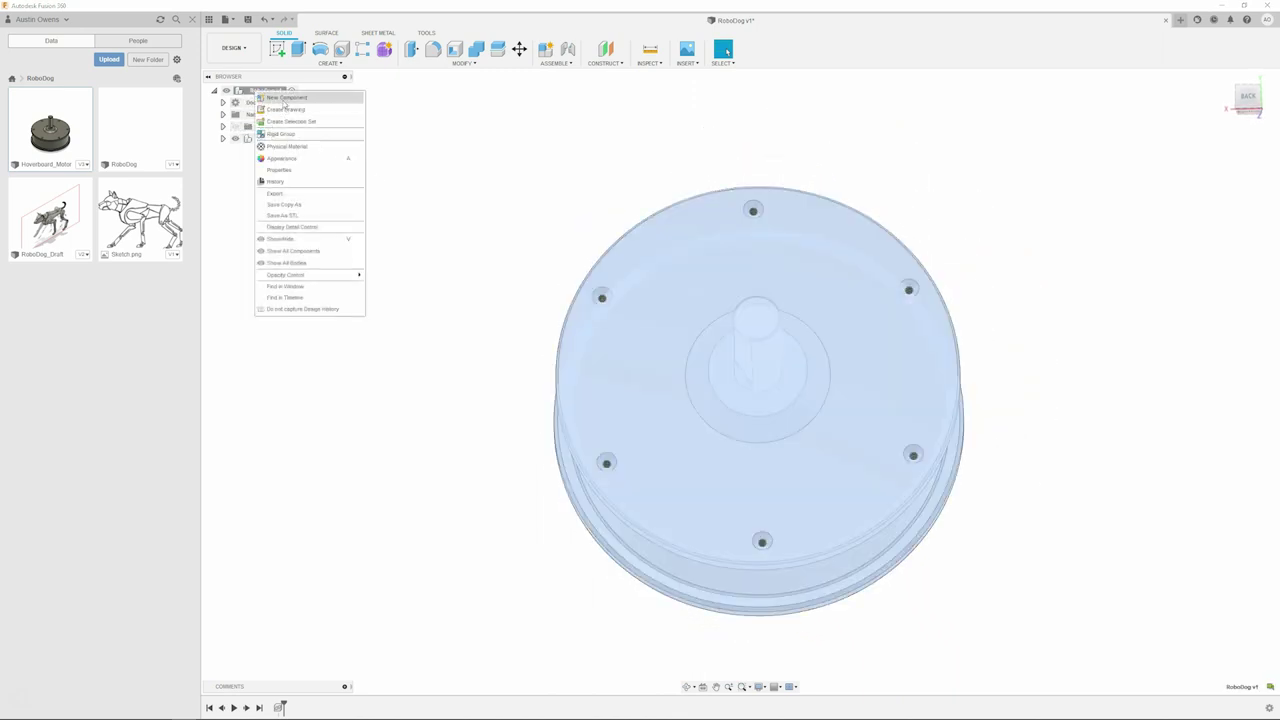
pyautogui.click(324, 127)
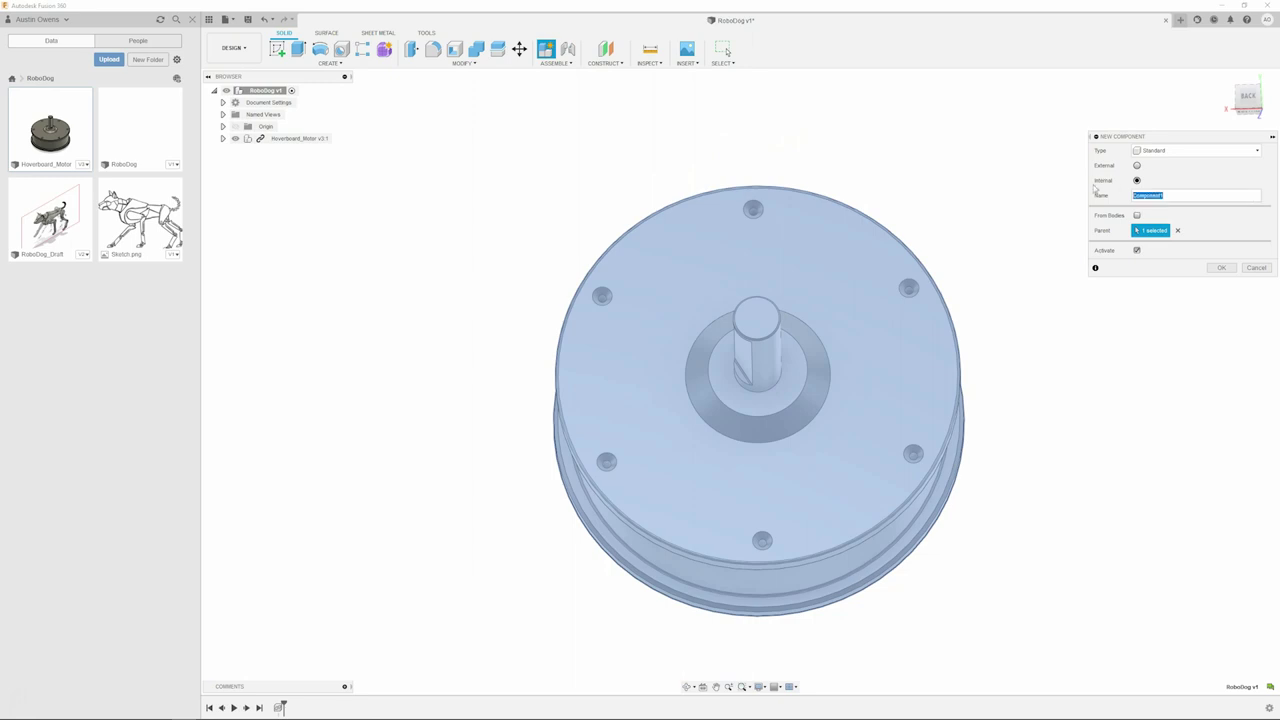
pyautogui.press('Return')
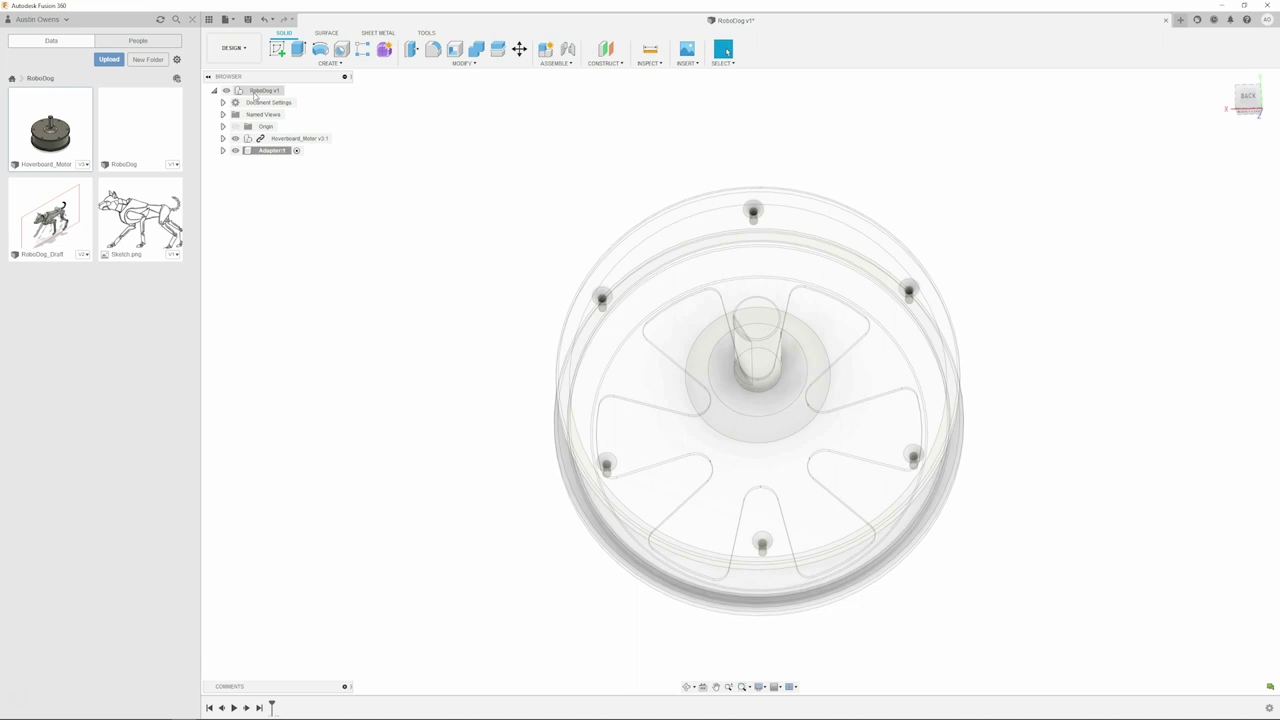
# Create an internal component named Base inside the Adapter component and activate it.
pyautogui.rightClick(258, 152)
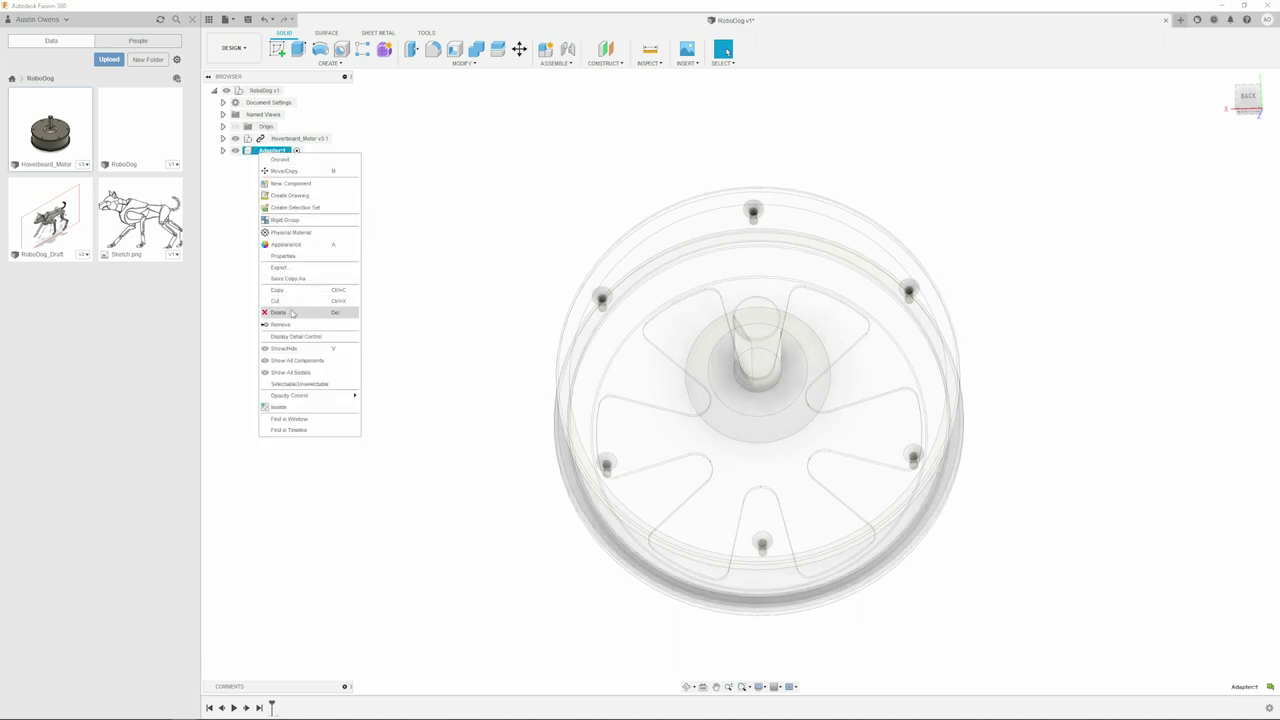
pyautogui.click(290, 183)
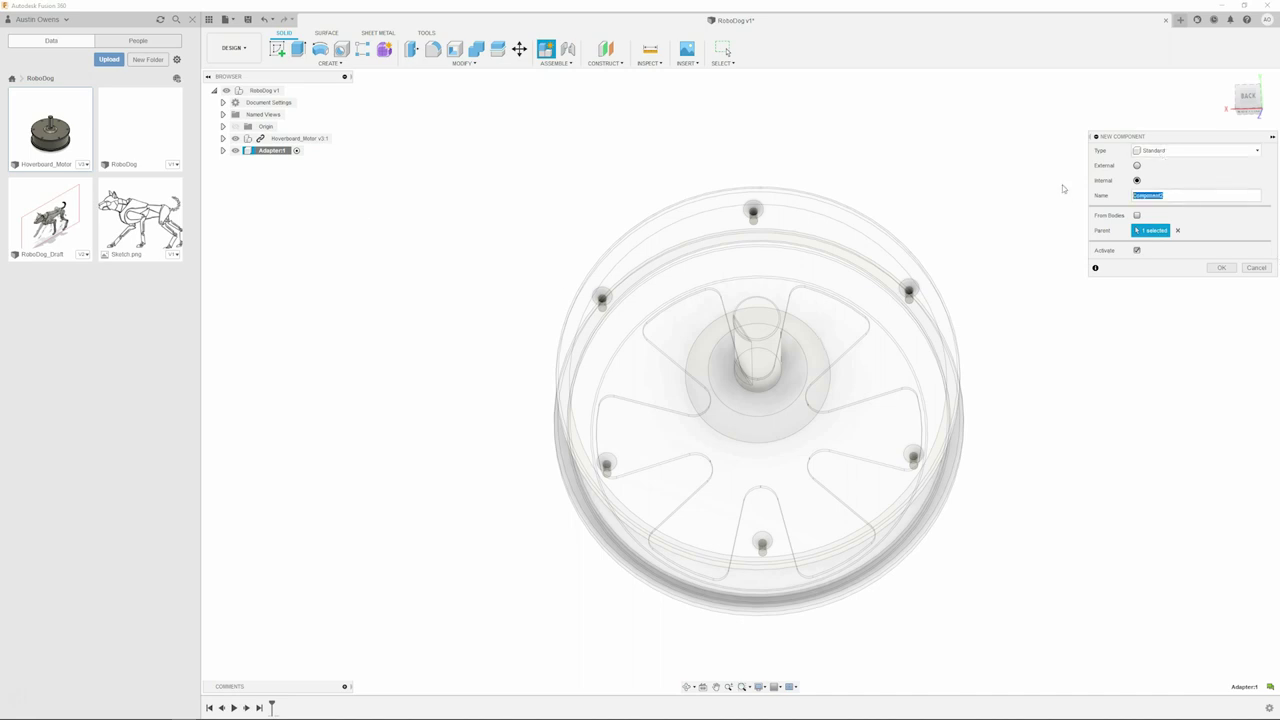
pyautogui.press('Return')
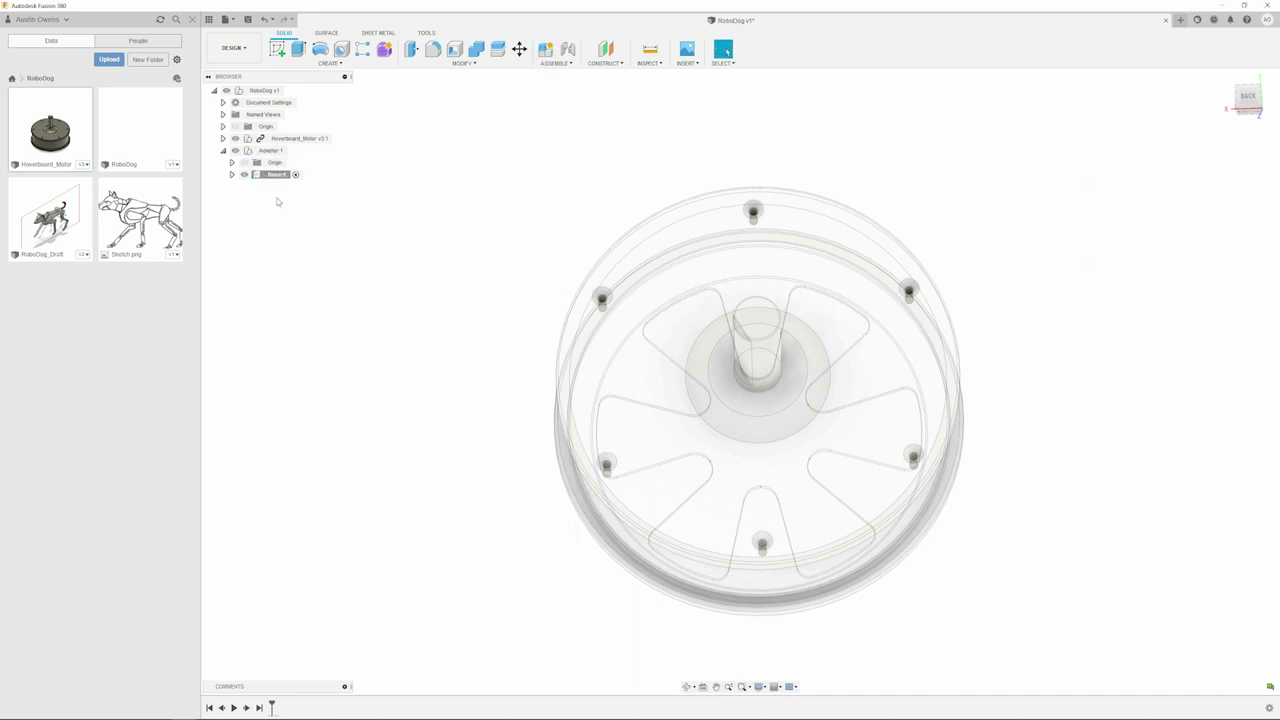
# Create an internal component named Top inside Adapter, then make Base the active component.
pyautogui.rightClick(269, 152)
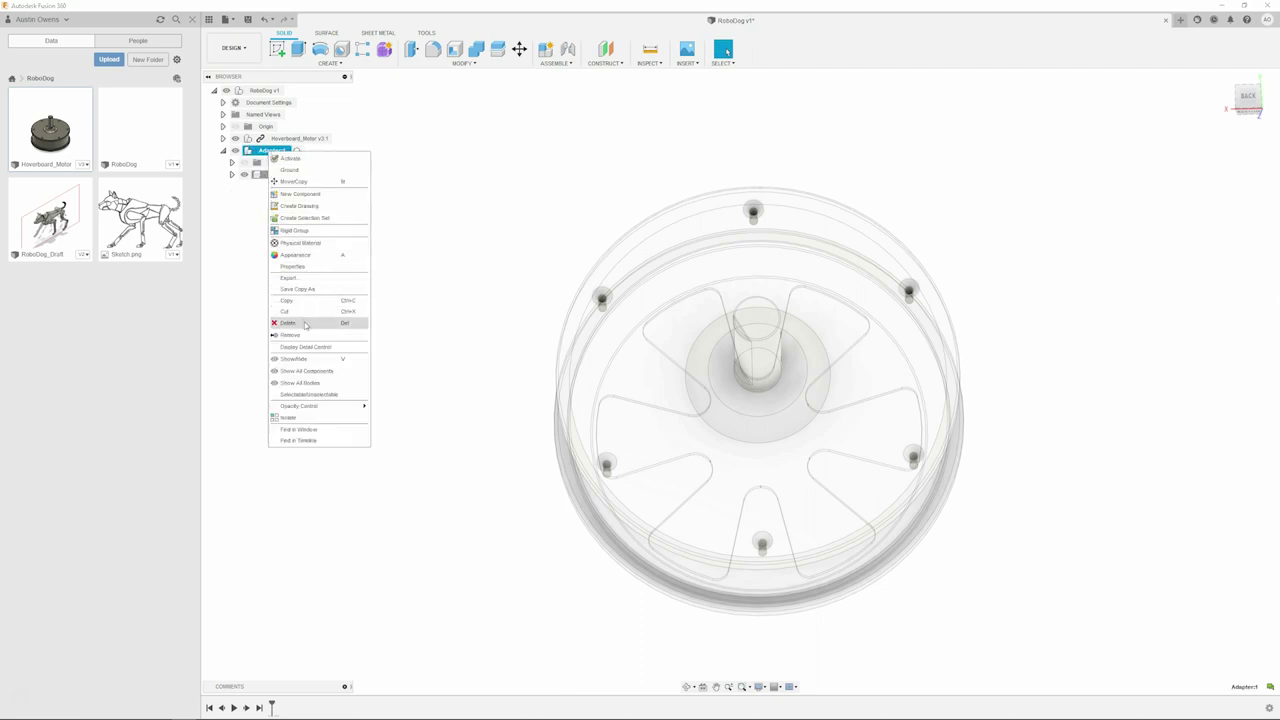
pyautogui.click(300, 194)
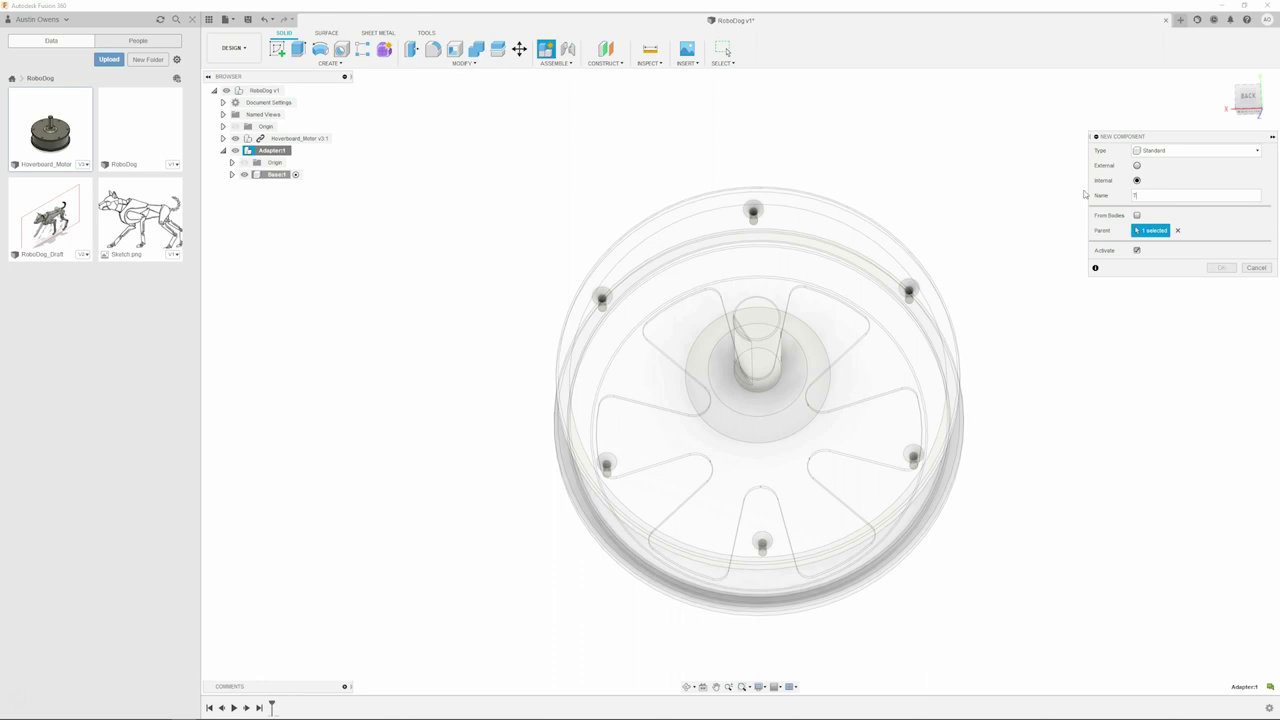
pyautogui.write('Top')
pyautogui.press('Return')
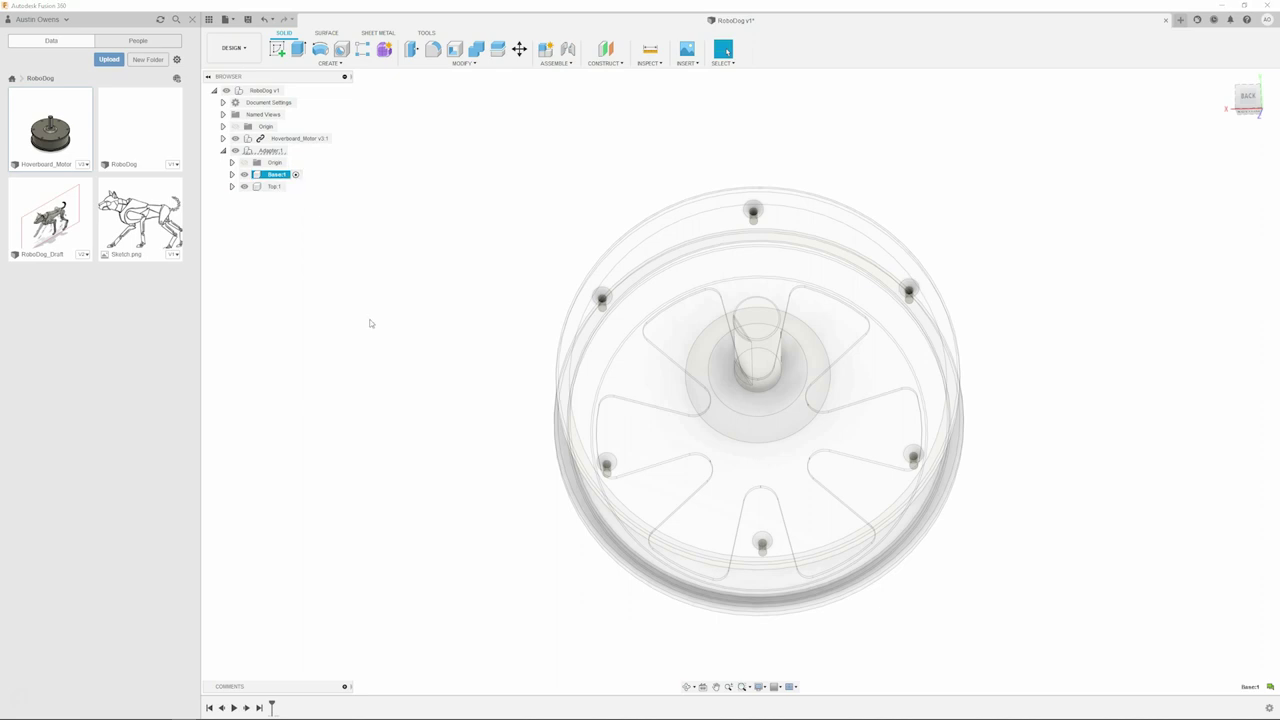
# Sketch two concentric circles centred on the motor shaft in the Base component, on the origin plane facing the back view, the outer about 1.6 in in radius.
pyautogui.keyDown('shift'); pyautogui.moveTo(750, 380); pyautogui.dragTo(866, 457, button='middle'); pyautogui.keyUp('shift')
pyautogui.scroll(-3, 864, 440)
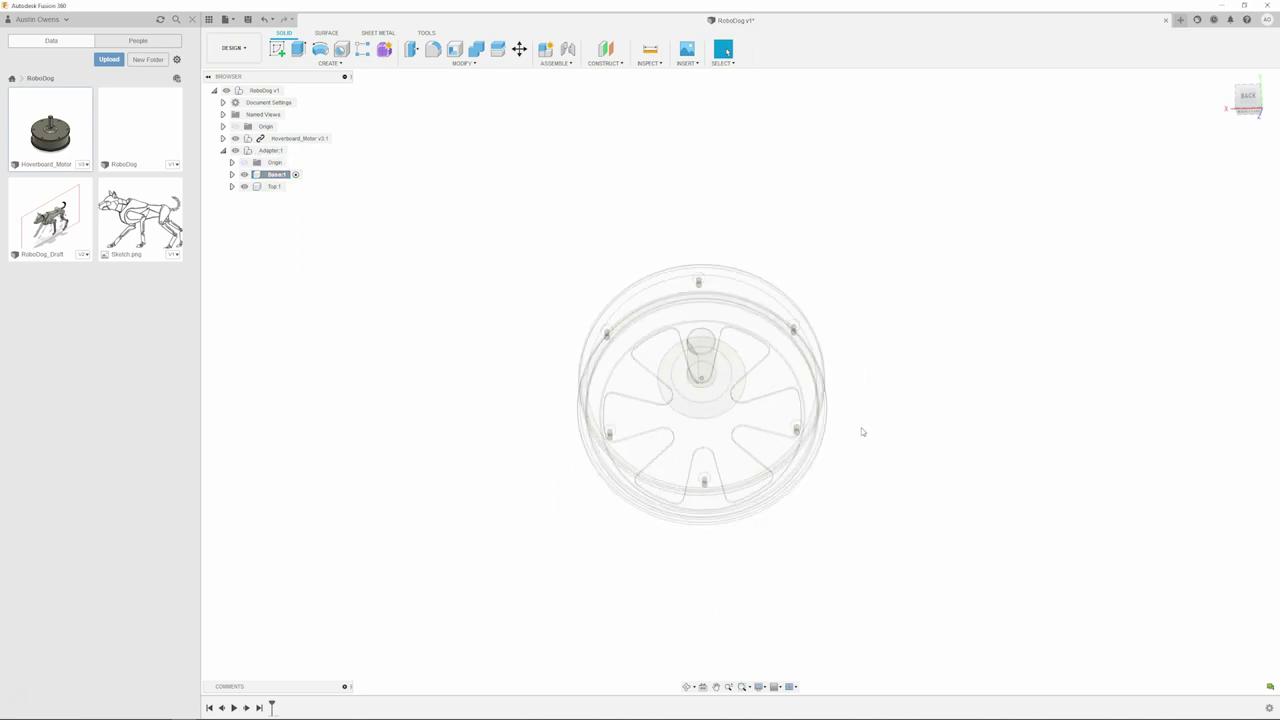
pyautogui.keyDown('shift'); pyautogui.moveTo(862, 412); pyautogui.dragTo(900, 403, button='middle'); pyautogui.keyUp('shift')
pyautogui.press('m')
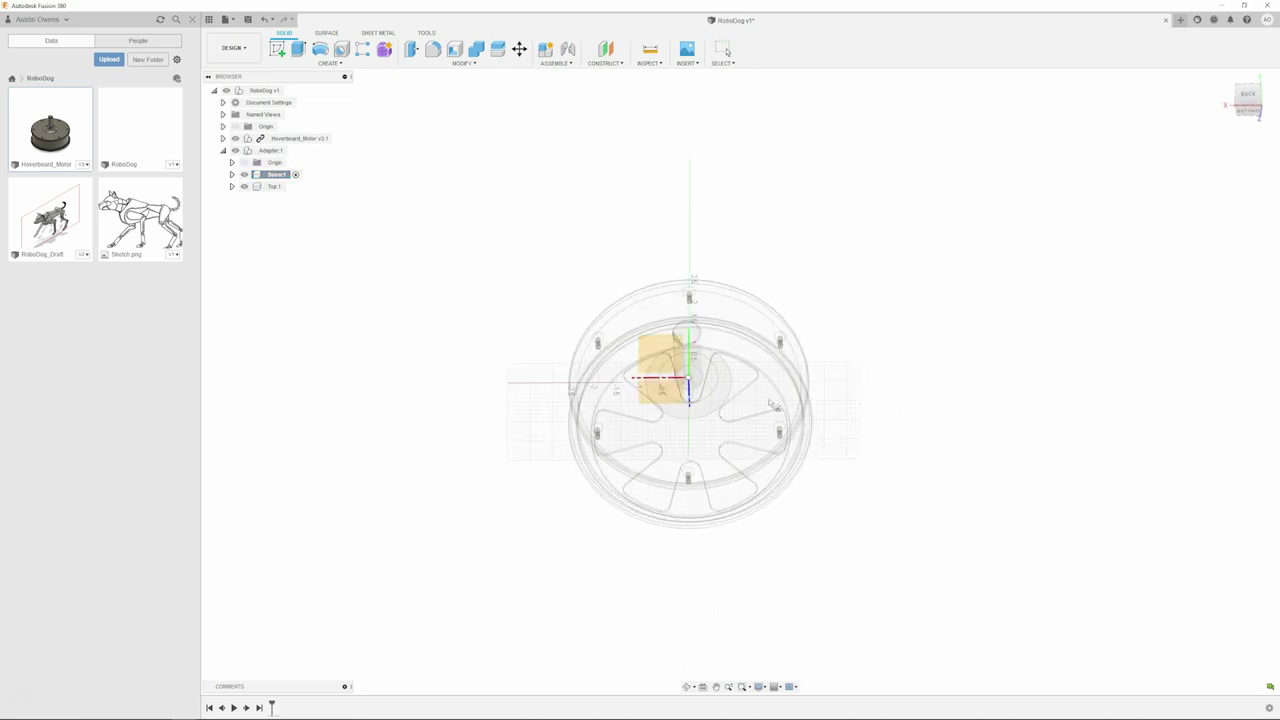
pyautogui.press('c')
pyautogui.click(784, 387)
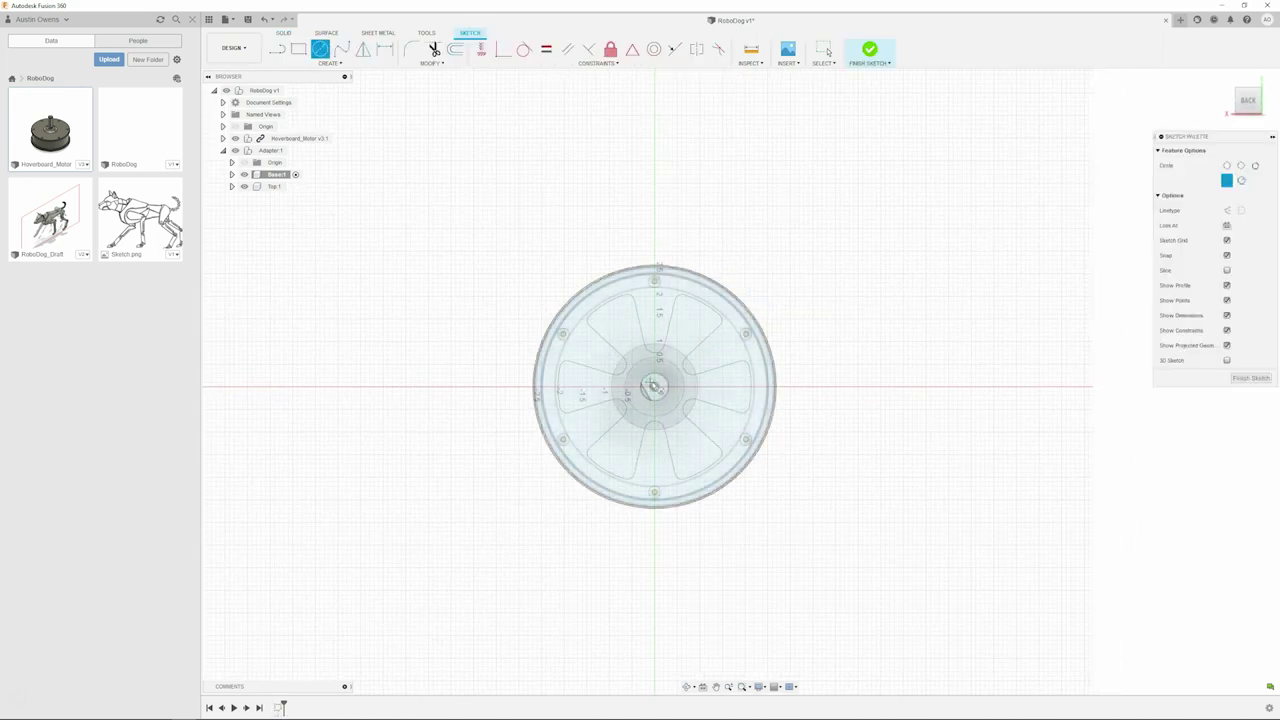
pyautogui.click(710, 375)
pyautogui.click(655, 388)
pyautogui.scroll(6, 654, 387)
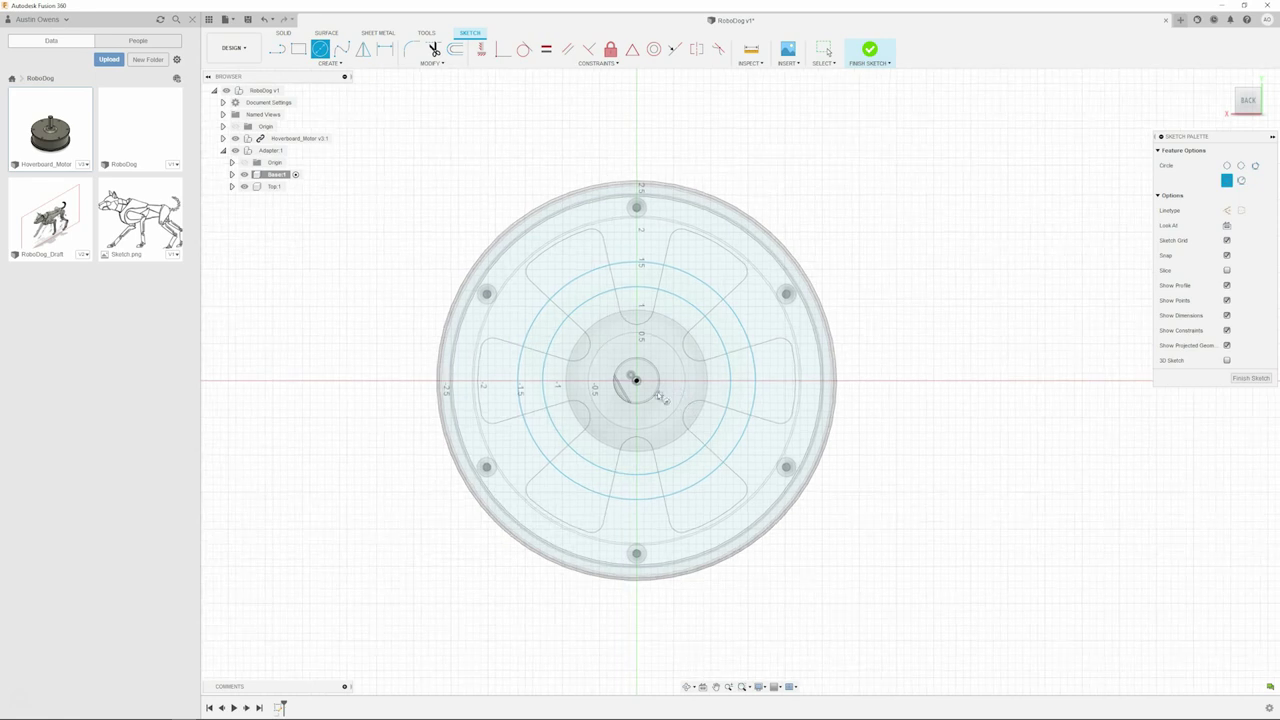
pyautogui.press('Escape')
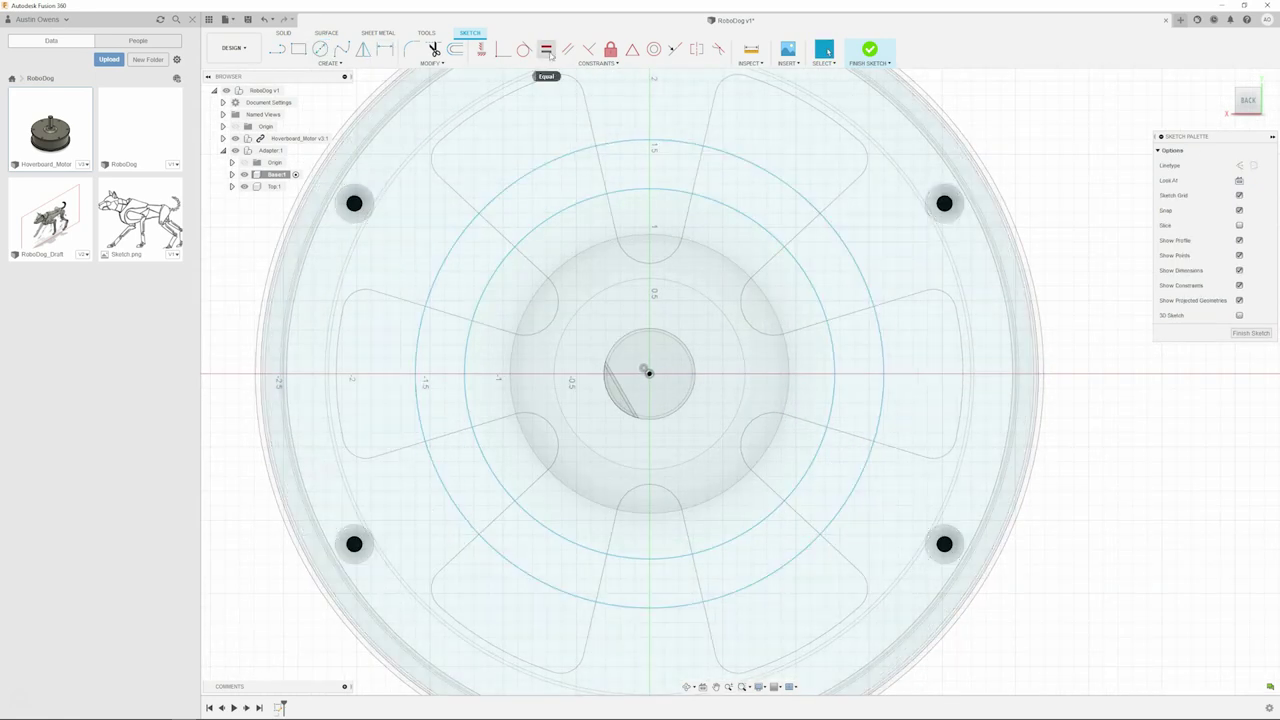
# Constrain the inner sketch circle equal to the motor's raised hub edge and select the outer circle for another Equal constraint.
pyautogui.click(824, 318)
pyautogui.click(786, 337)
pyautogui.click(879, 318)
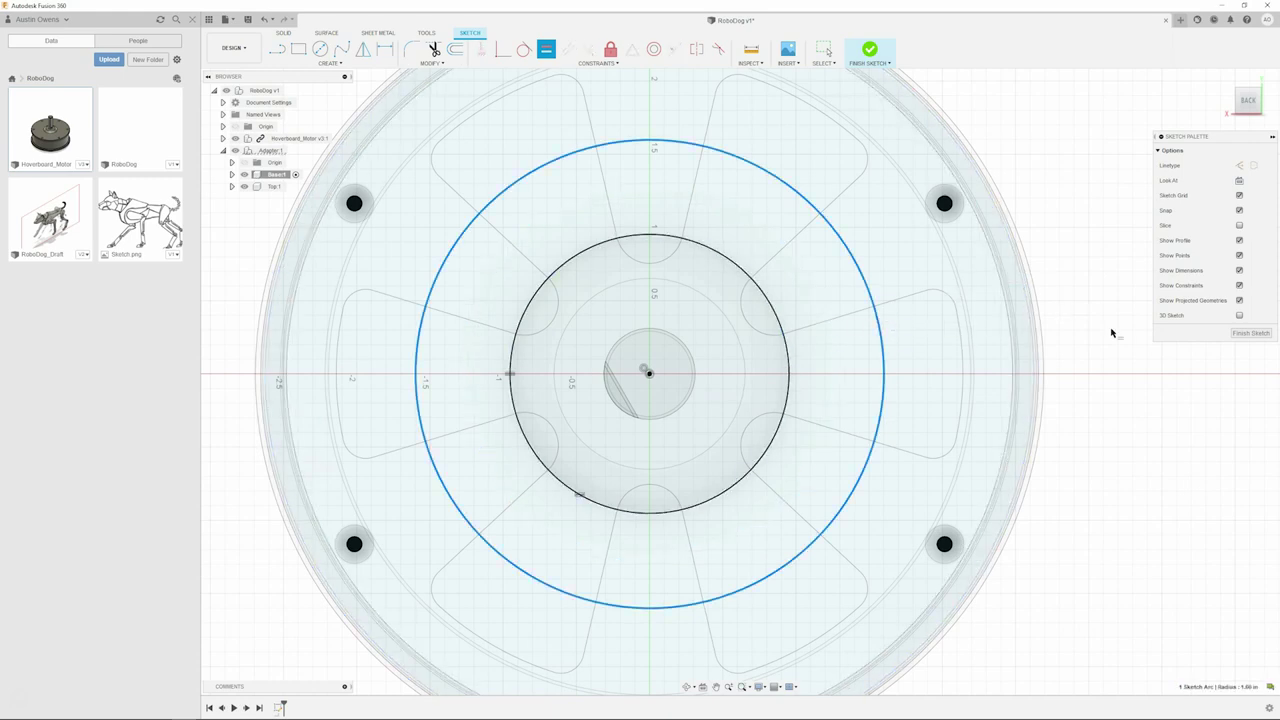